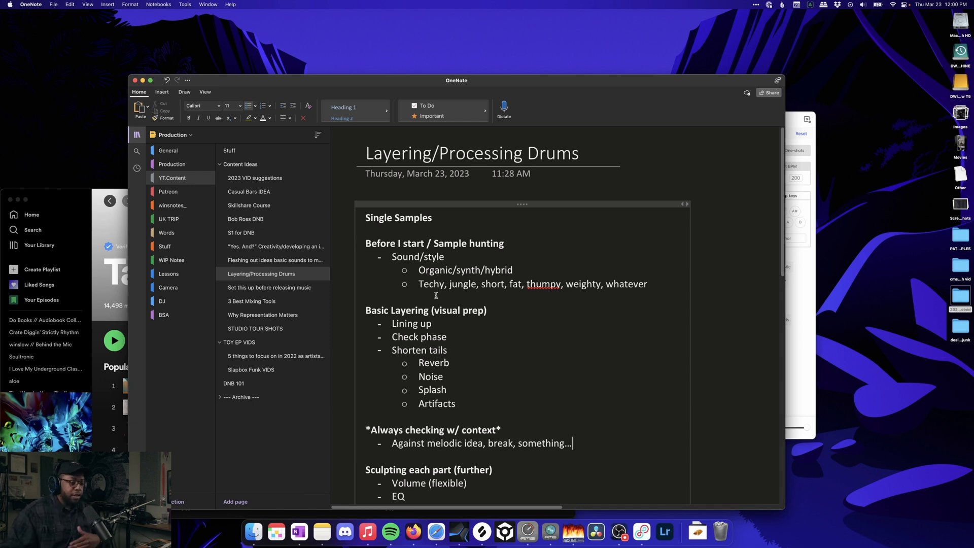
Step: Switch to Splice, enlarge its window and look through the snare samples in the techy collection
click(790, 125)
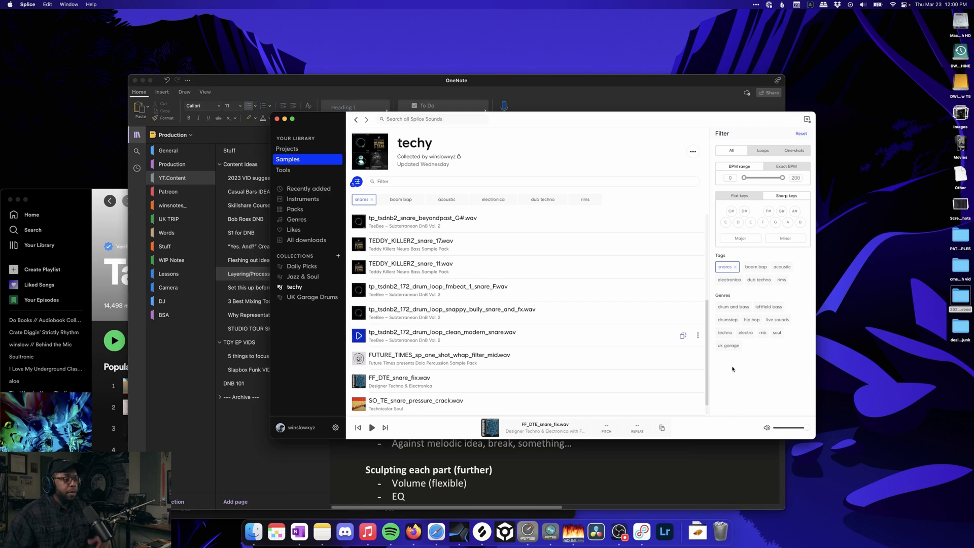
drag(814, 438, 890, 477)
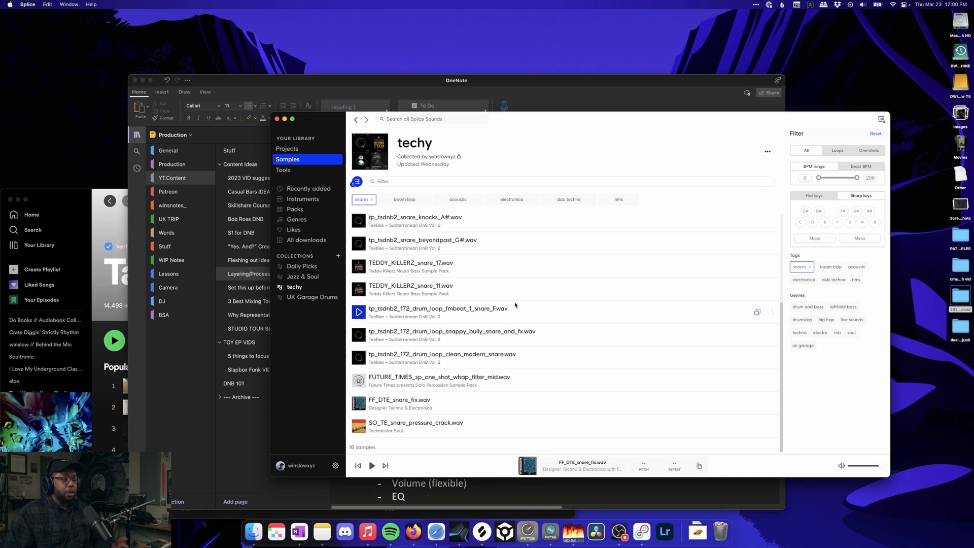
scroll(456, 274, up, 3)
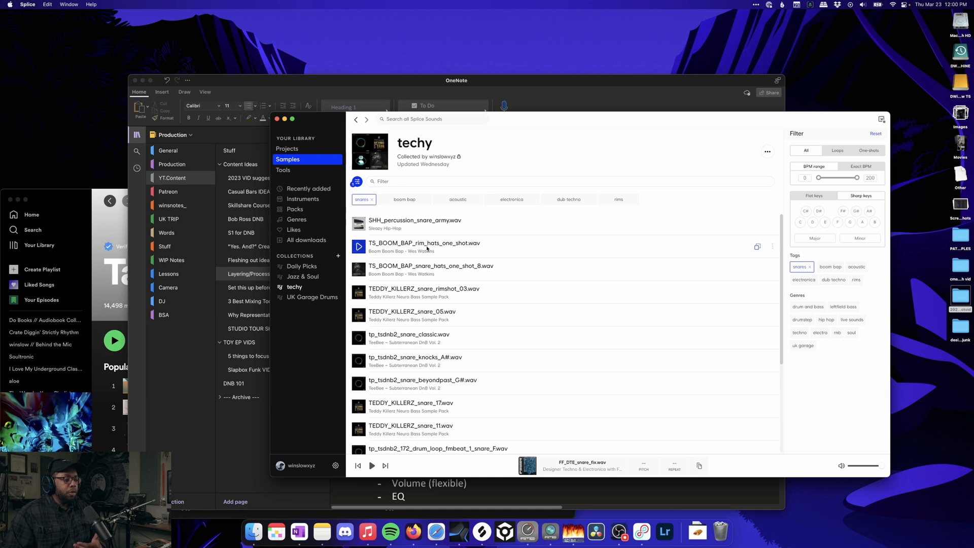
scroll(377, 272, down, 3)
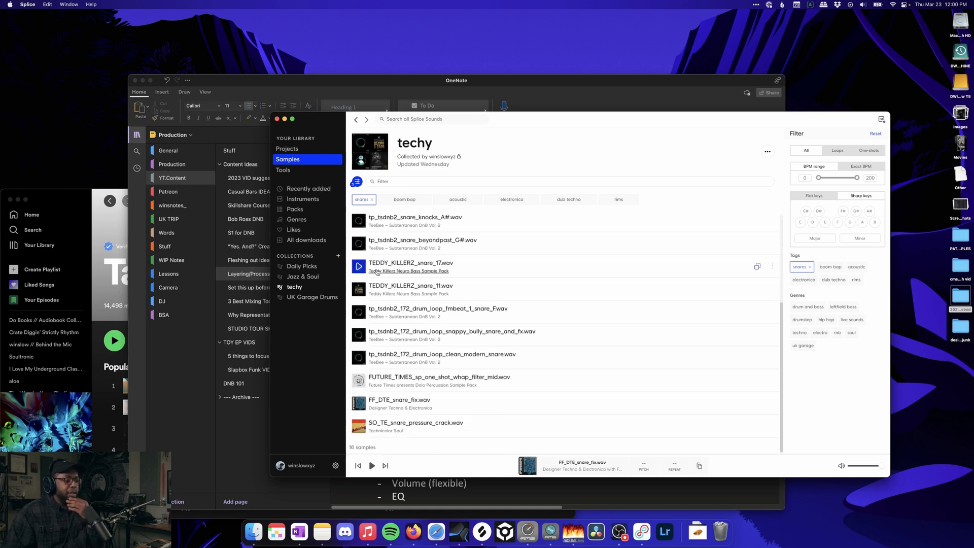
scroll(377, 272, up, 3)
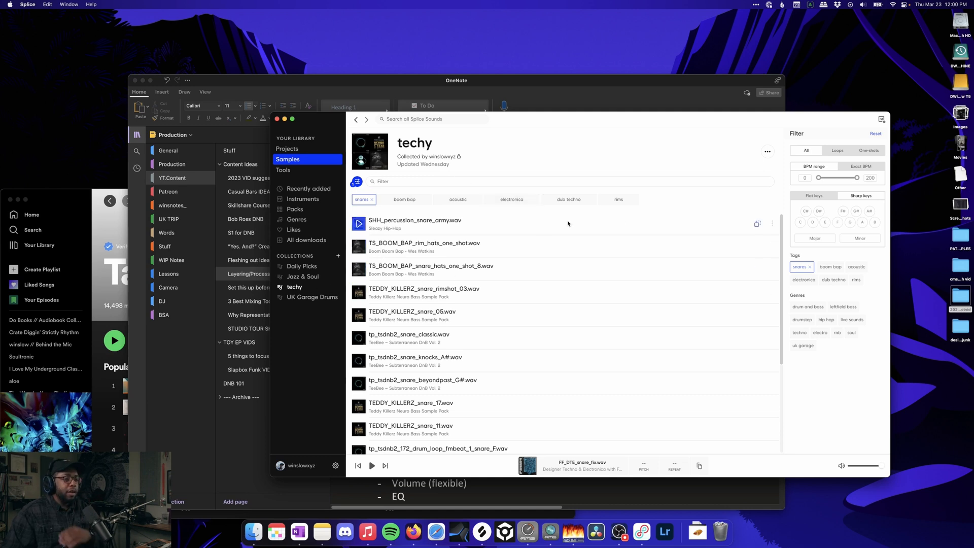
Step: Audition the techy snare samples in order from SHH_percussion_snare_army.wav through TEDDY_KILLERZ_snare_05.wav, repeating the last one
click(359, 224)
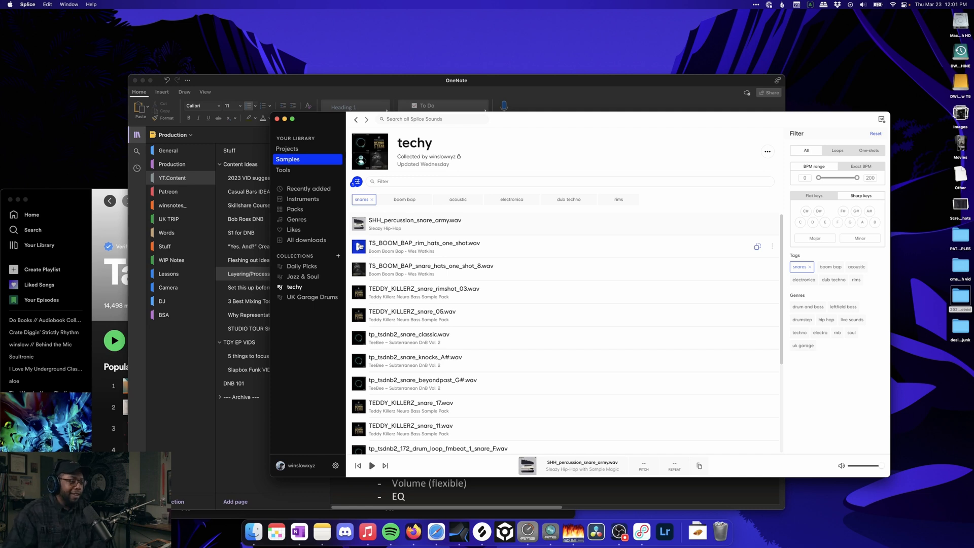
click(360, 246)
scroll(359, 247, down, 1)
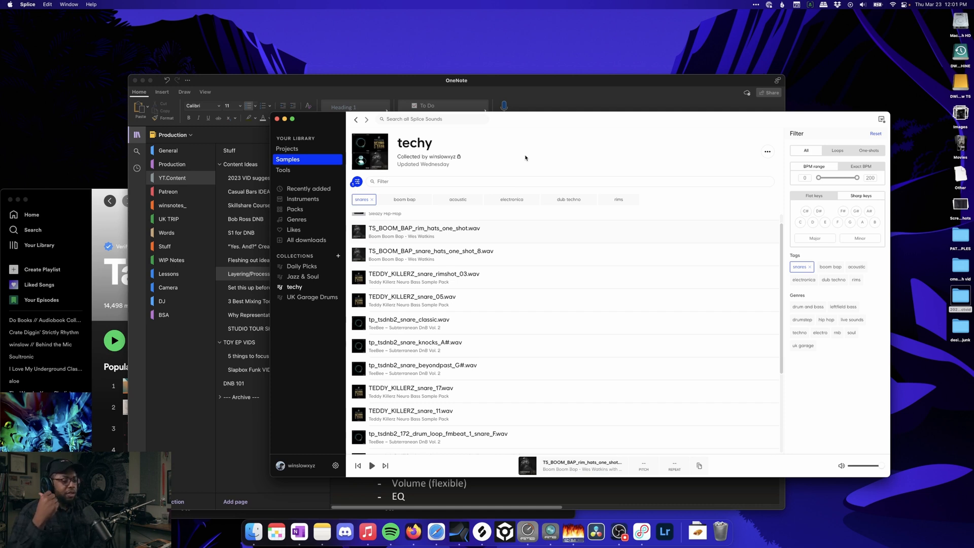
key(Down)
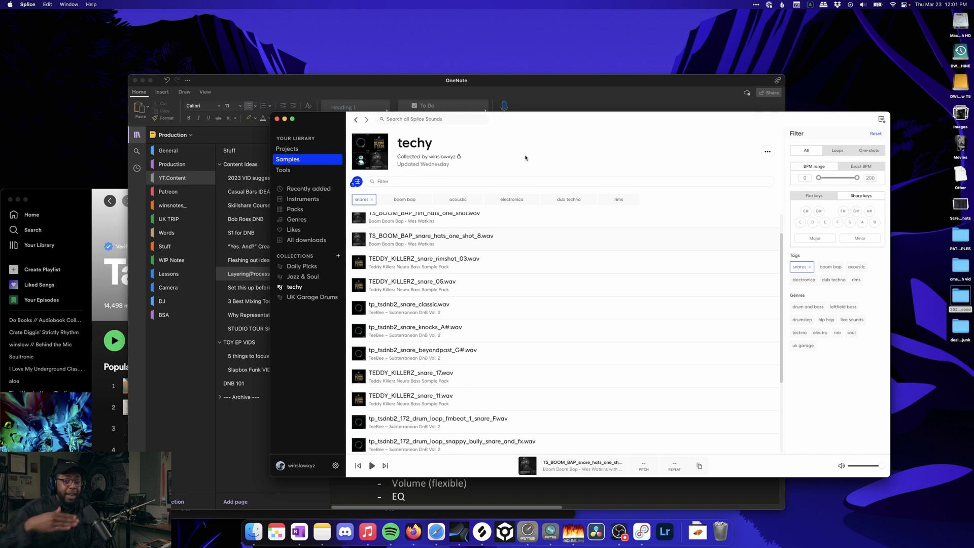
key(Down)
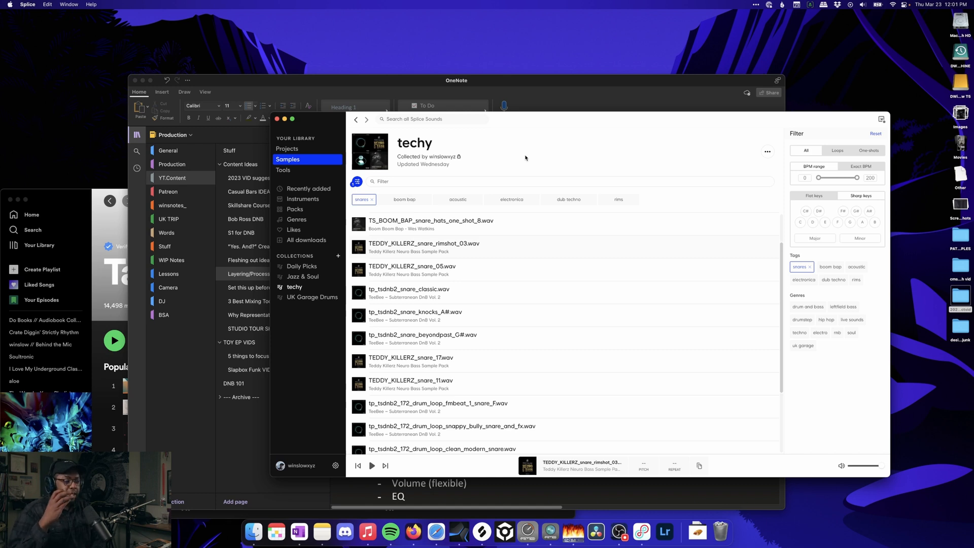
key(Down)
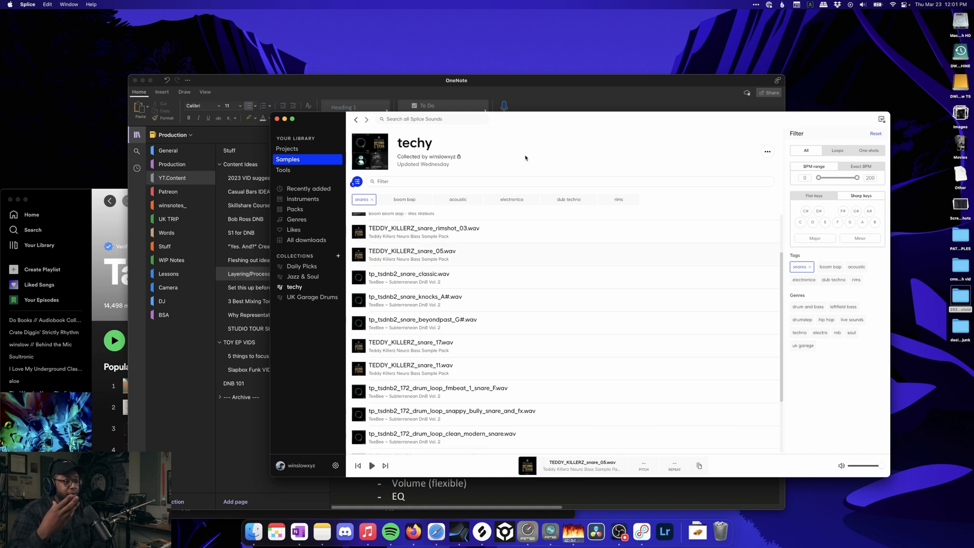
click(359, 257)
click(359, 257)
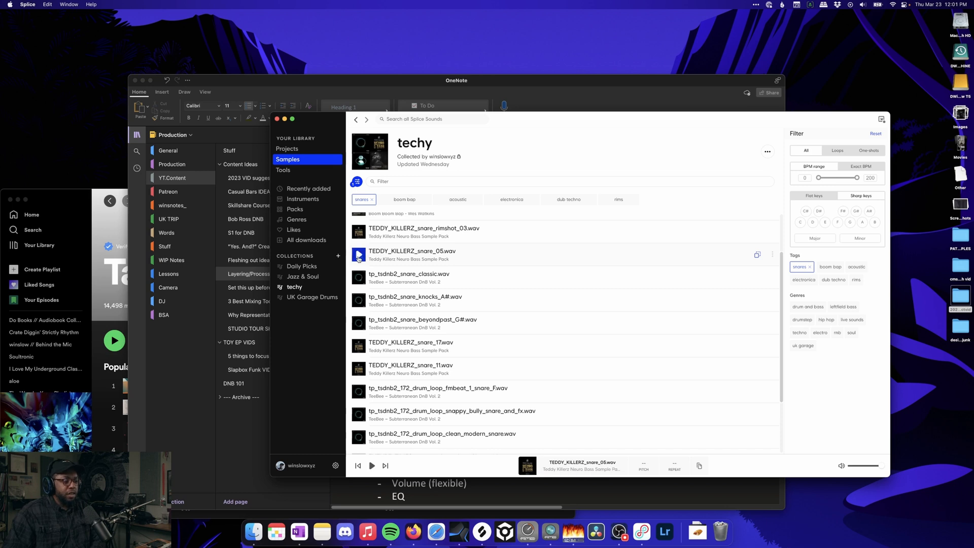
Step: Audition the tp_tsdnb2 one-shot snares: classic, knocks_A# and beyondpast_G#
key(Down)
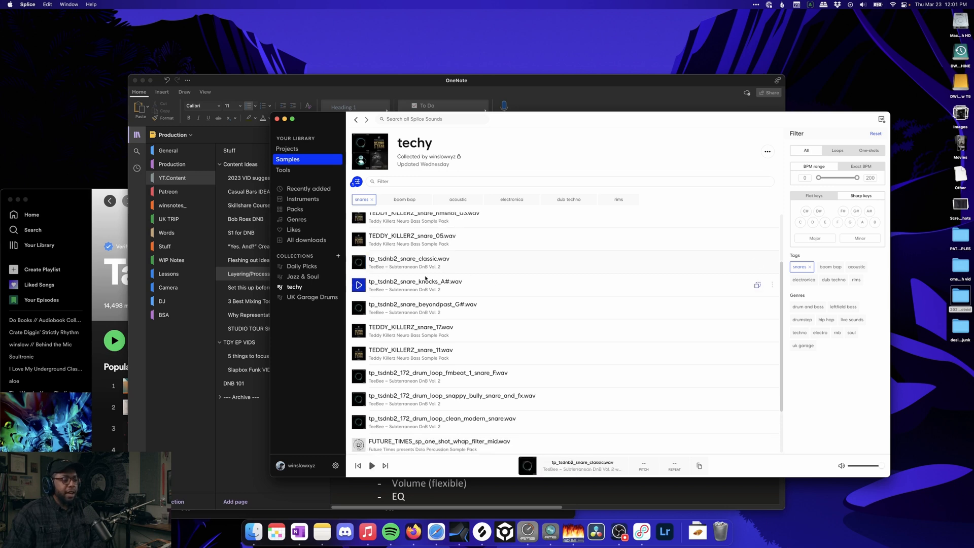
scroll(502, 274, up, 2)
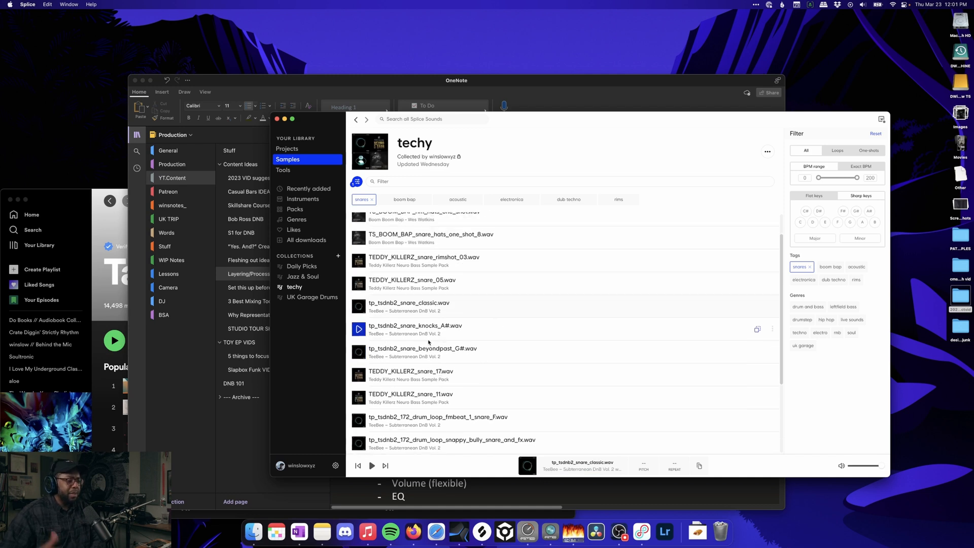
click(359, 307)
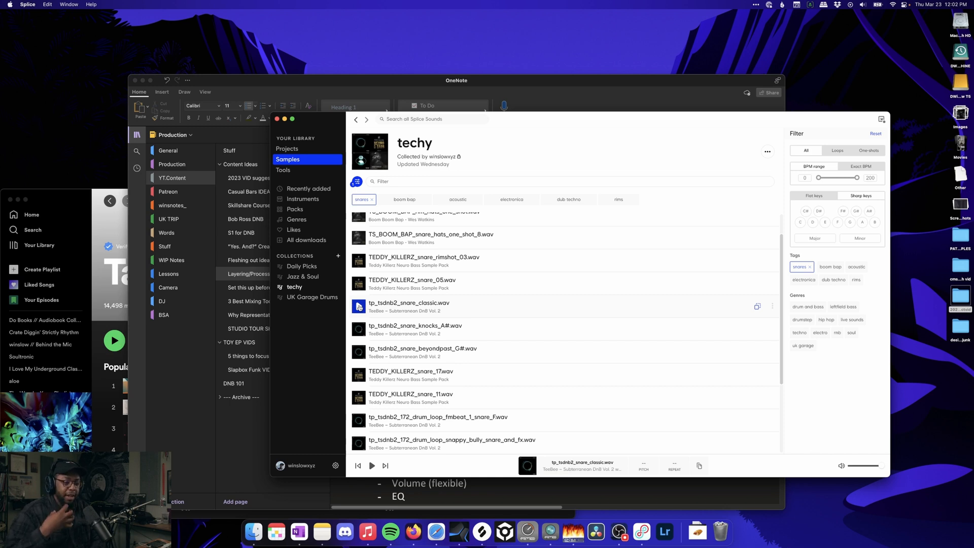
key(Down)
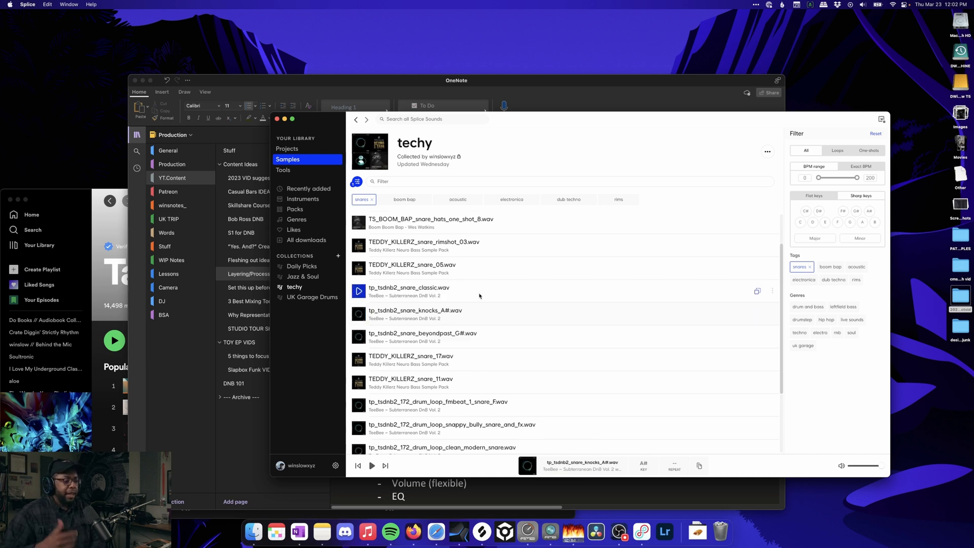
key(Down)
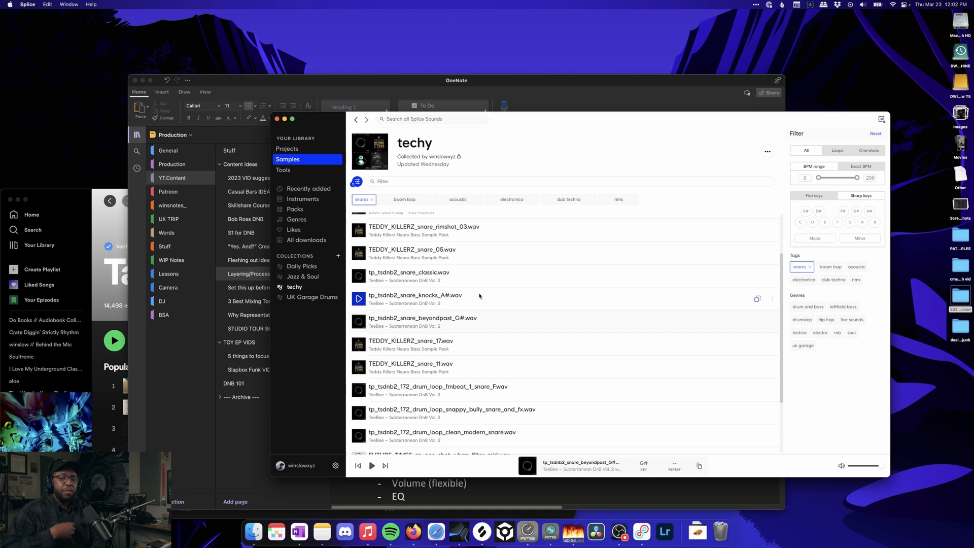
Step: Audition TEDDY_KILLERZ_snare_17.wav several times, followed by TEDDY_KILLERZ_snare_11.wav
key(Down)
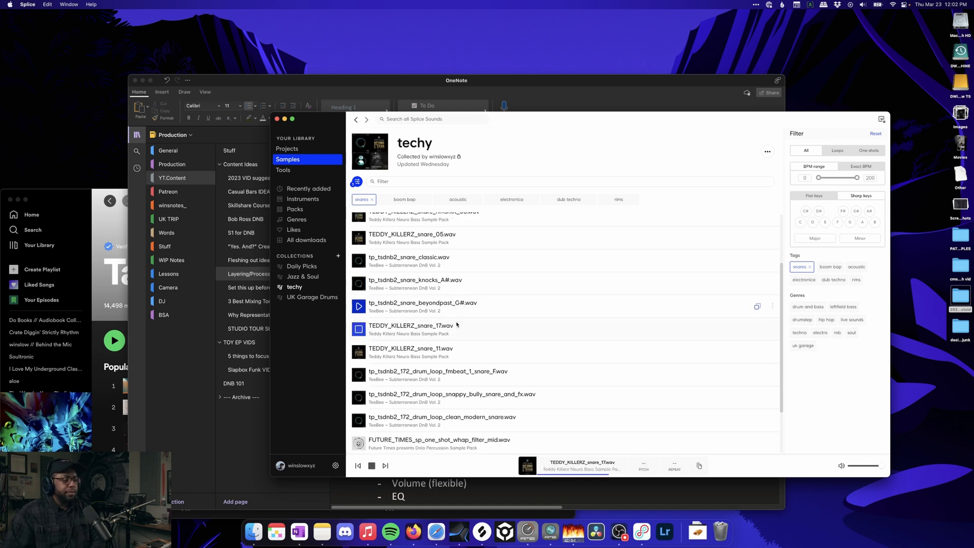
click(357, 333)
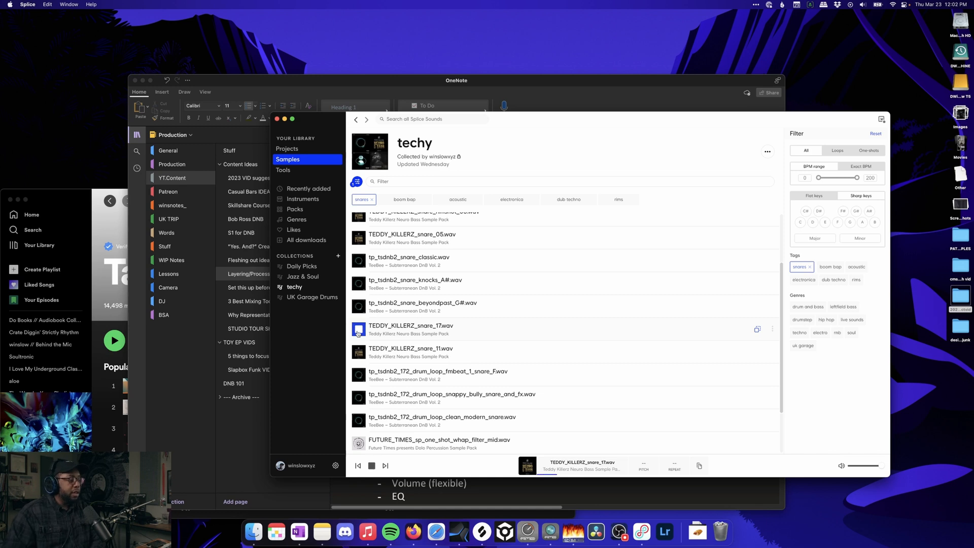
click(358, 333)
key(Down)
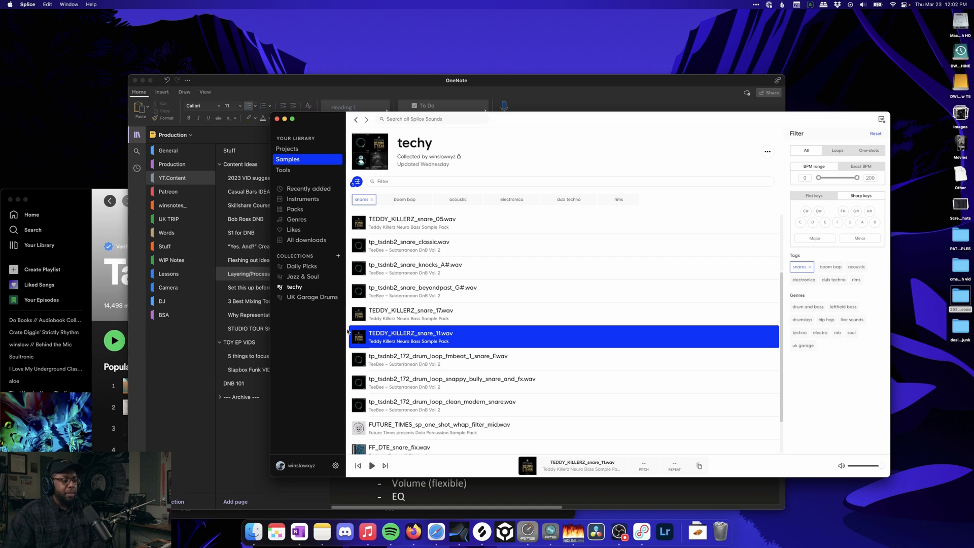
Step: Audition the three tp_tsdnb2_172 drum loops: fmbeat_1_snare_F, snappy_bully_snare_and_fx and clean_modern_snare
key(Down)
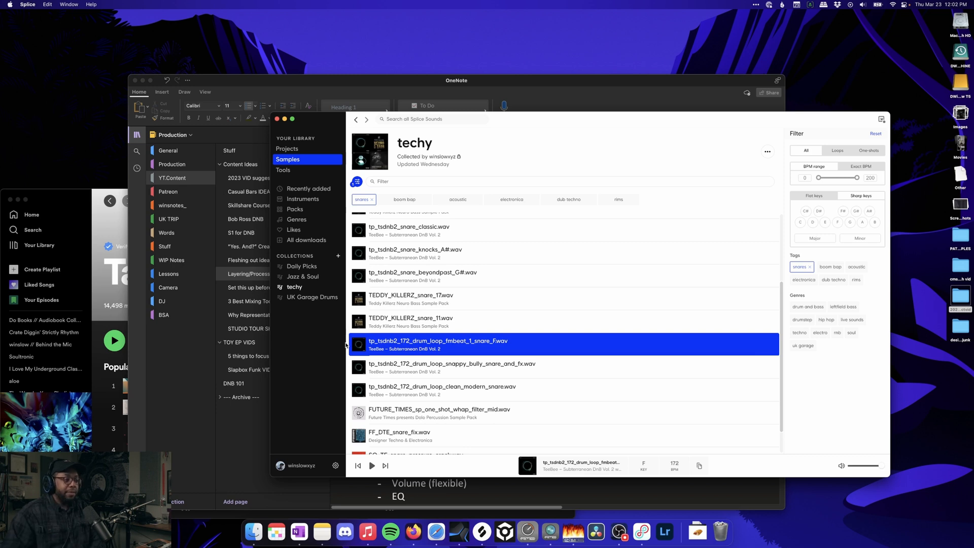
click(372, 466)
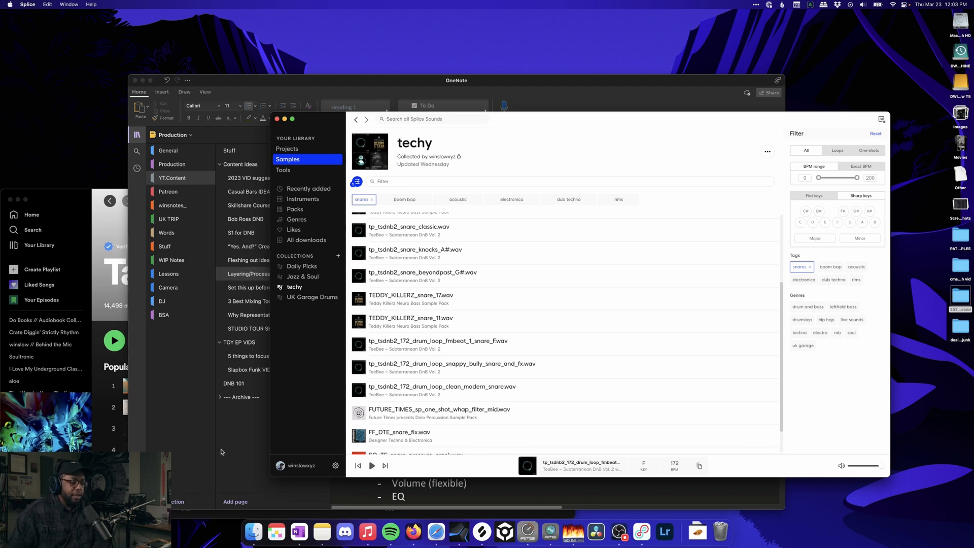
scroll(384, 344, down, 1)
click(384, 344)
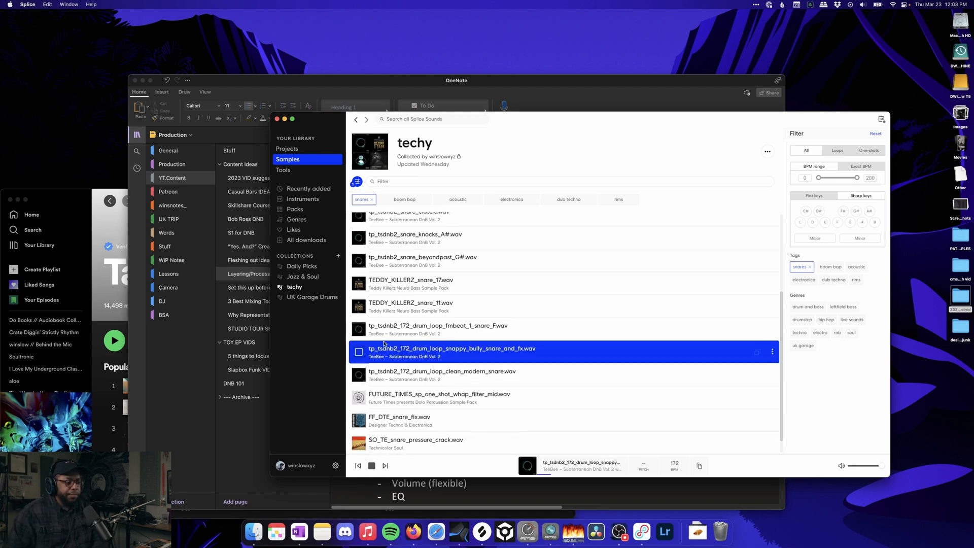
click(371, 368)
scroll(371, 368, down, 1)
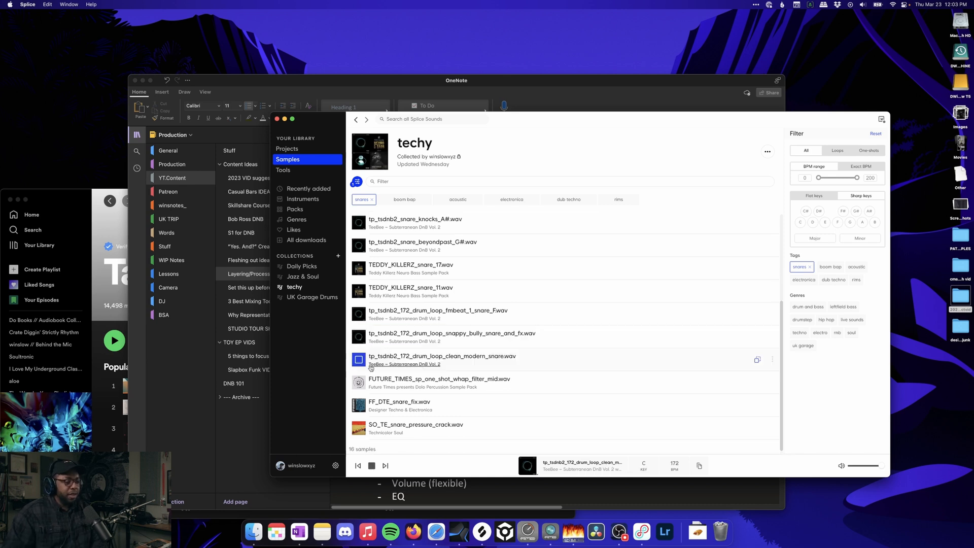
click(358, 359)
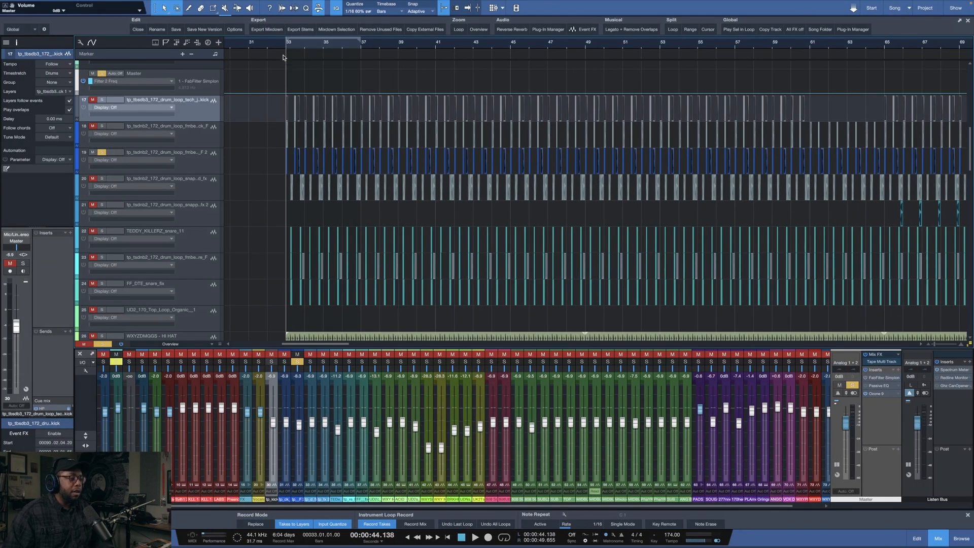
Step: In Studio One, place a kick loop clip on track 17 at bars 27 to 29 and set the loop range around it
drag(285, 45, 354, 74)
drag(489, 46, 567, 33)
drag(542, 120, 423, 109)
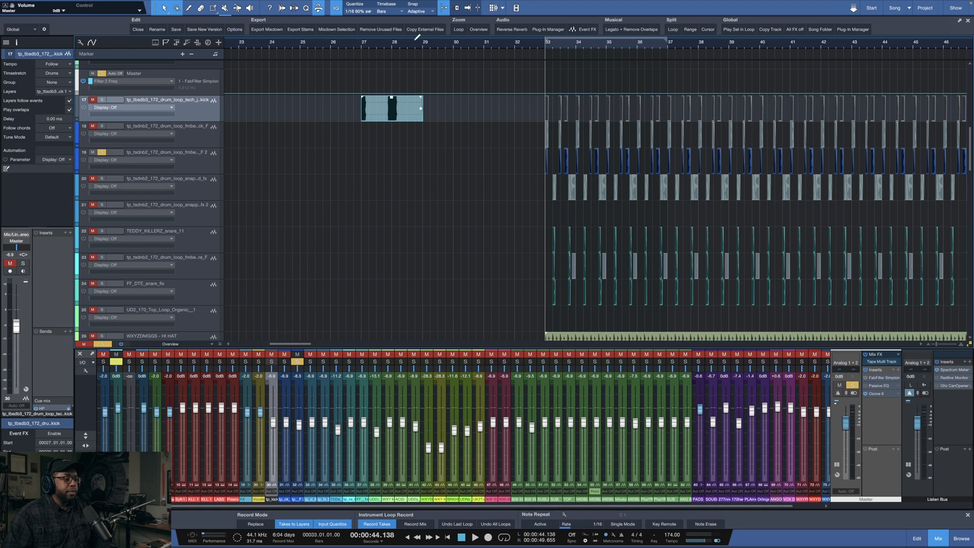
drag(417, 37, 361, 39)
click(359, 45)
Step: Solo the kick loop on track 17 and play the looped bars from bar 27
click(102, 100)
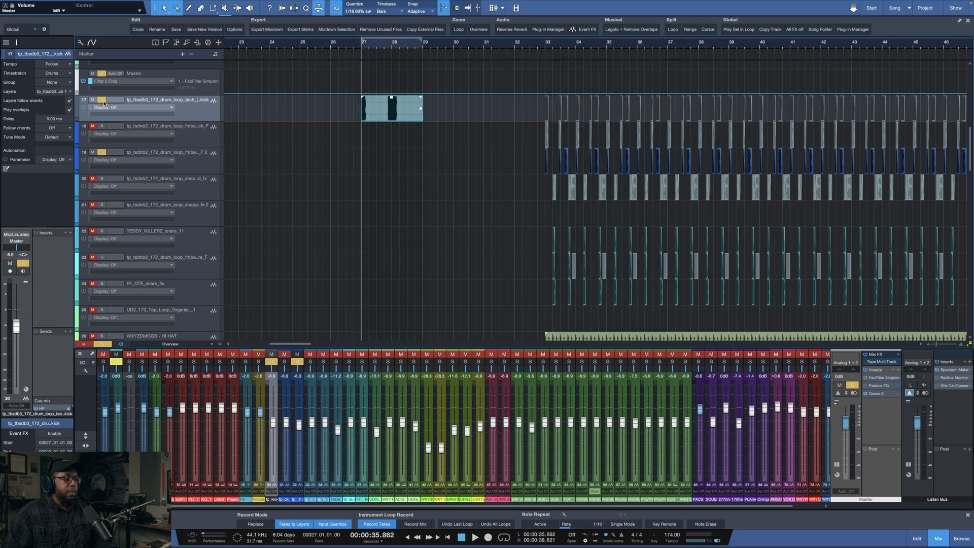
key(space)
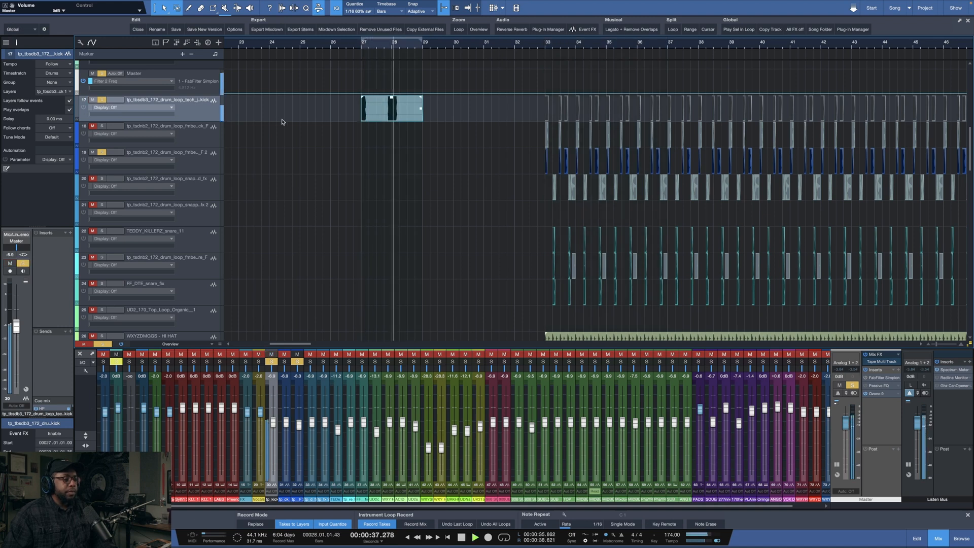
scroll(378, 45, up, 8)
key(space)
key(space)
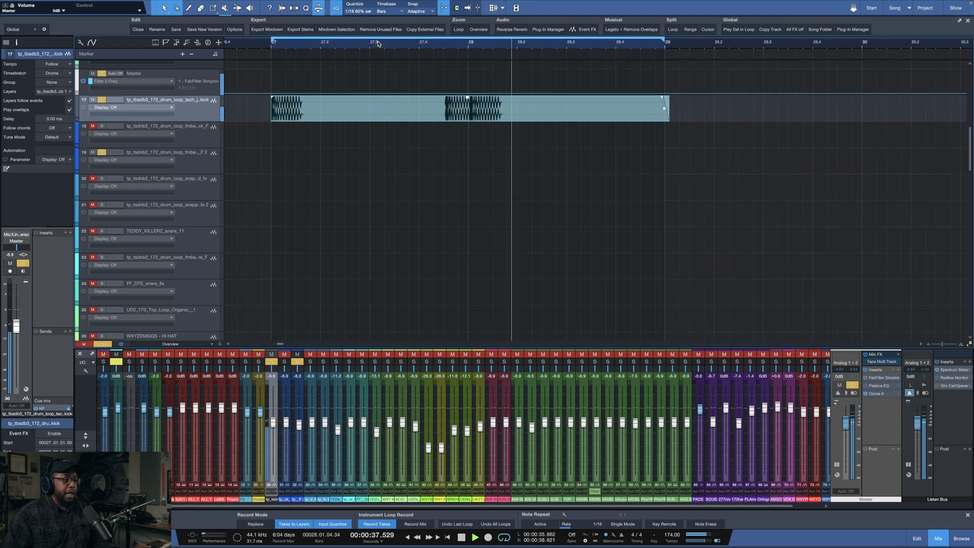
scroll(381, 43, down, 4)
scroll(381, 43, up, 1)
key(space)
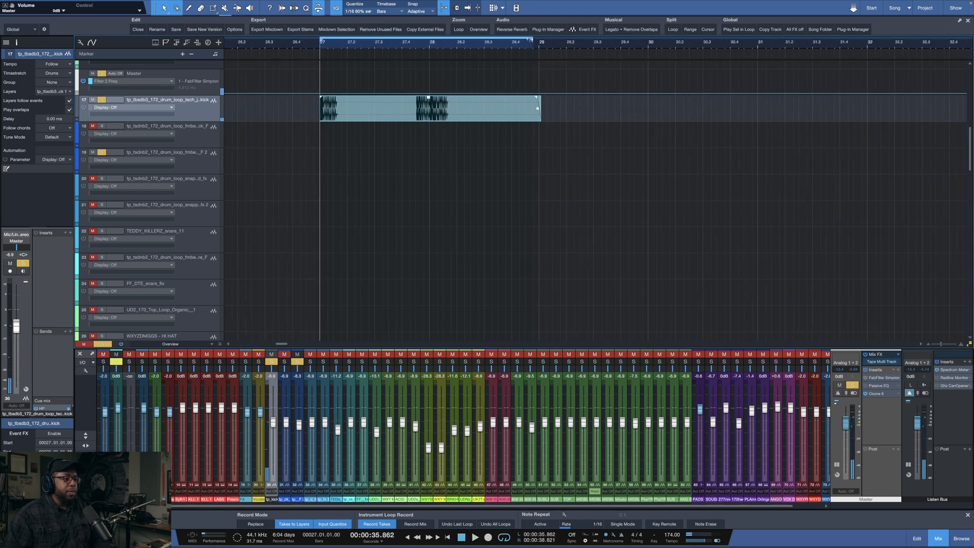
Step: Shorten the kick clip and its loop range to end at bar 28, and play the result
drag(540, 107, 429, 109)
key(space)
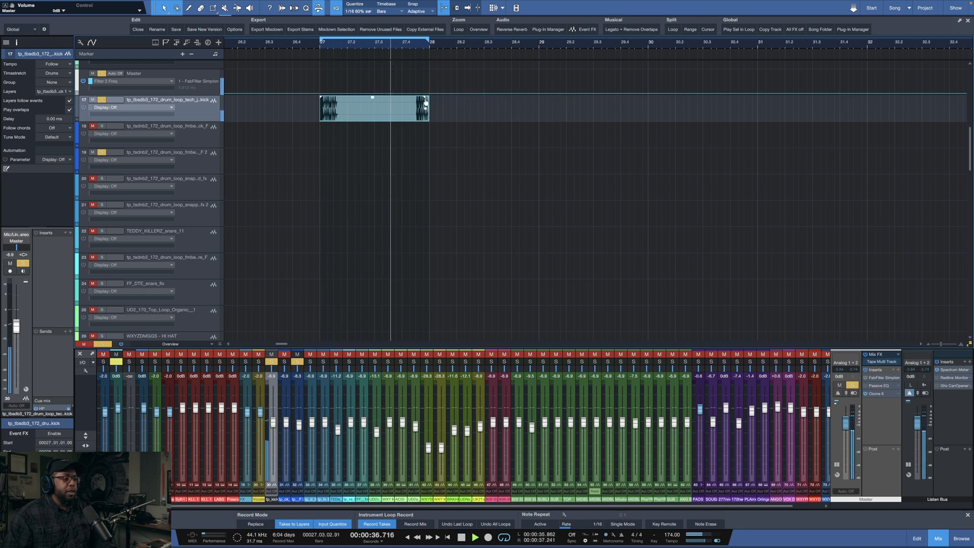
key(space)
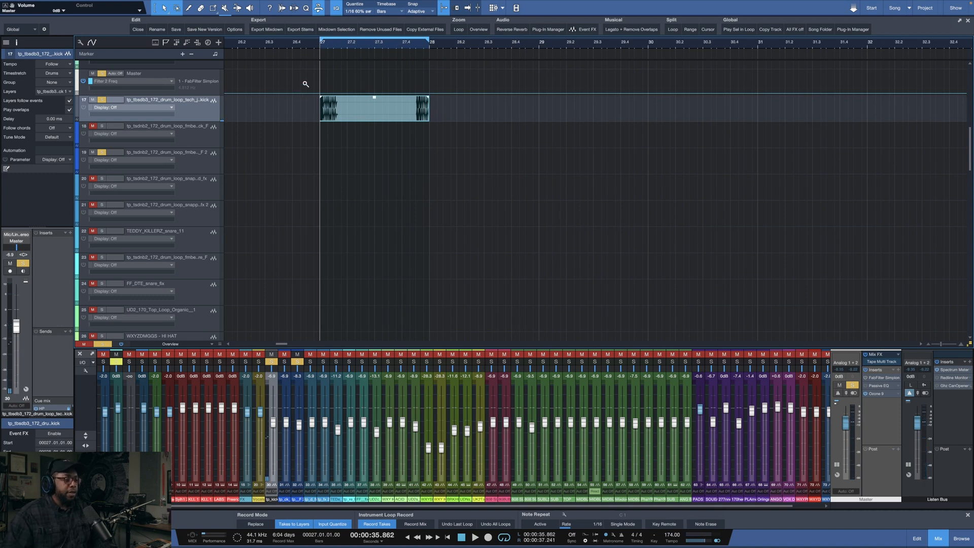
Step: Inspect the one-bar kick clip's waveform, replay it and place the playhead just before its second kick at 27.4.3
drag(303, 78, 358, 130)
scroll(456, 44, down, 8)
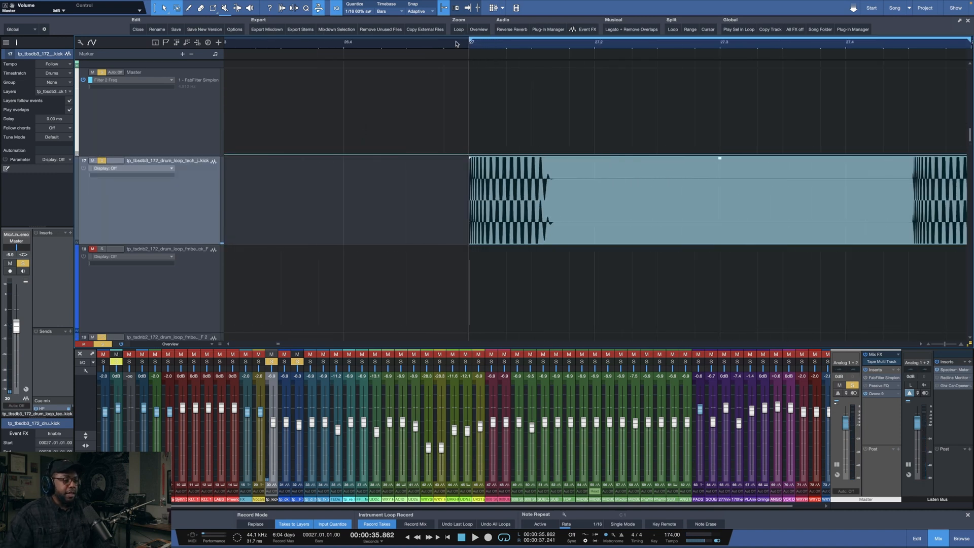
scroll(456, 44, down, 2)
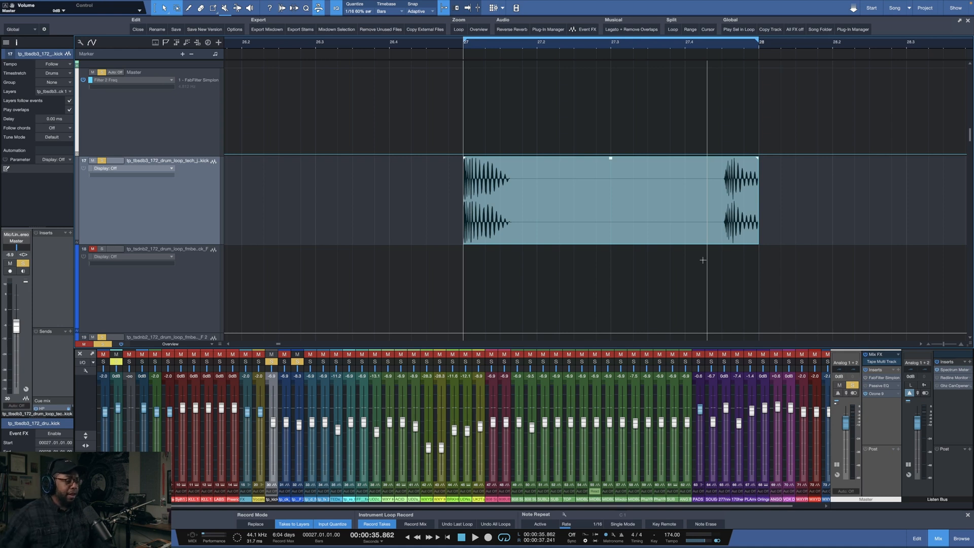
key(space)
key(space)
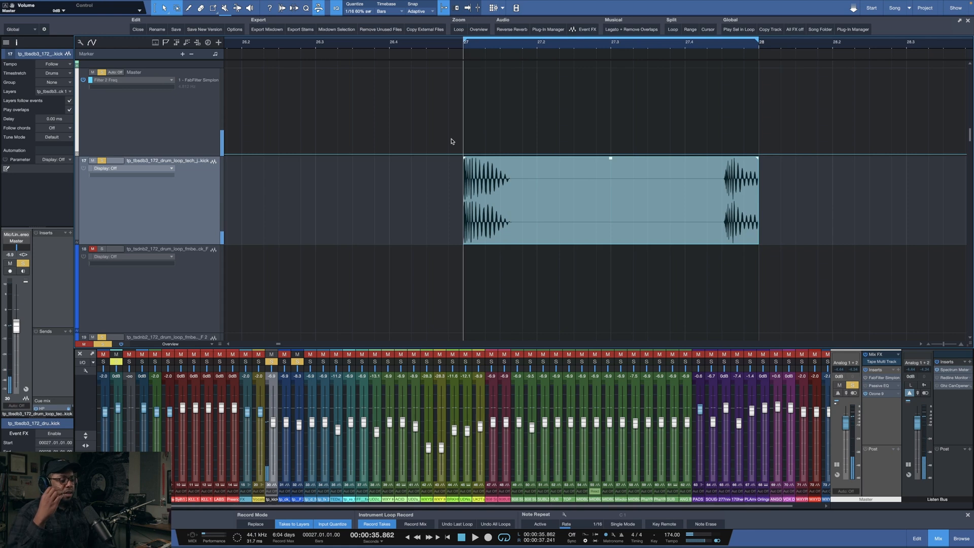
key(space)
key(space)
click(721, 50)
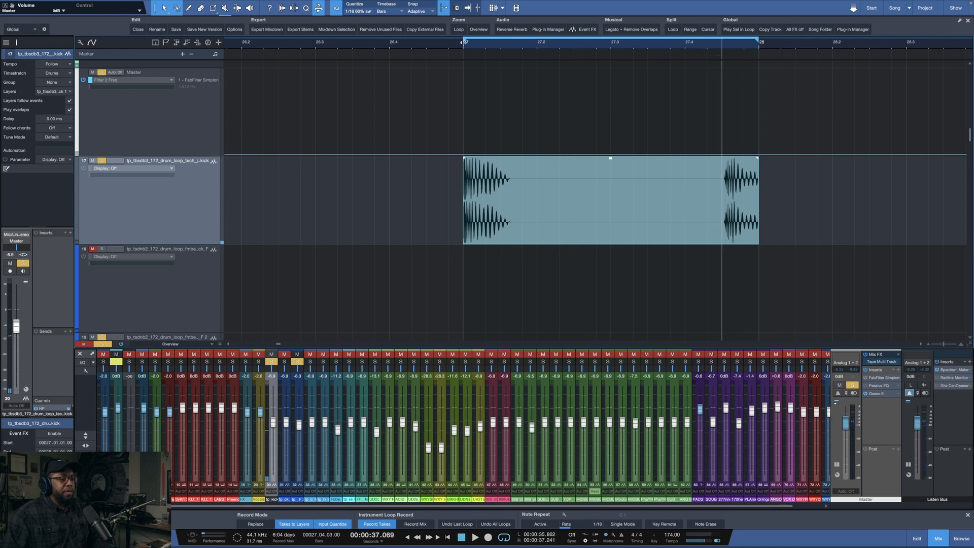
Step: Try the loop starting just after the track 17 clip's first kick, play it, and return the loop start to bar 27
drag(462, 43, 525, 43)
key(space)
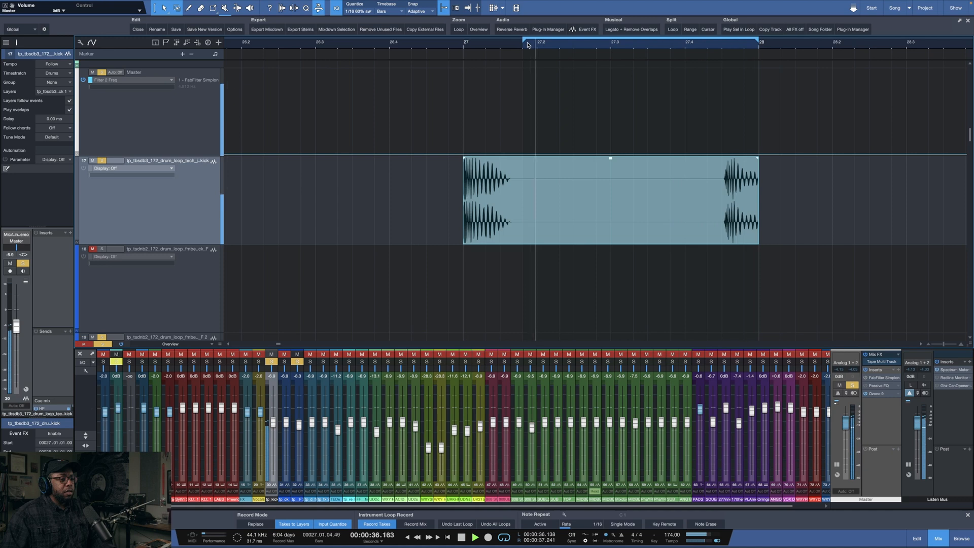
key(space)
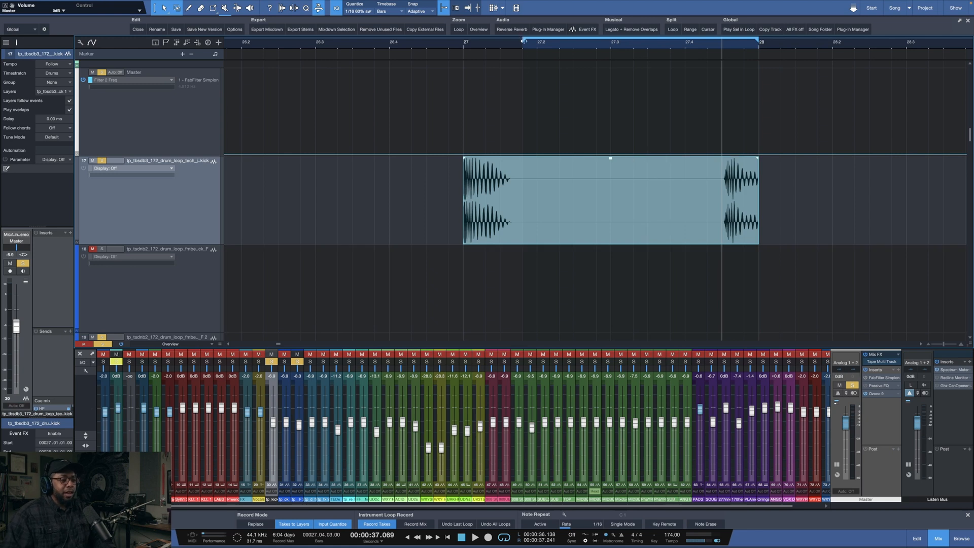
drag(523, 41, 467, 52)
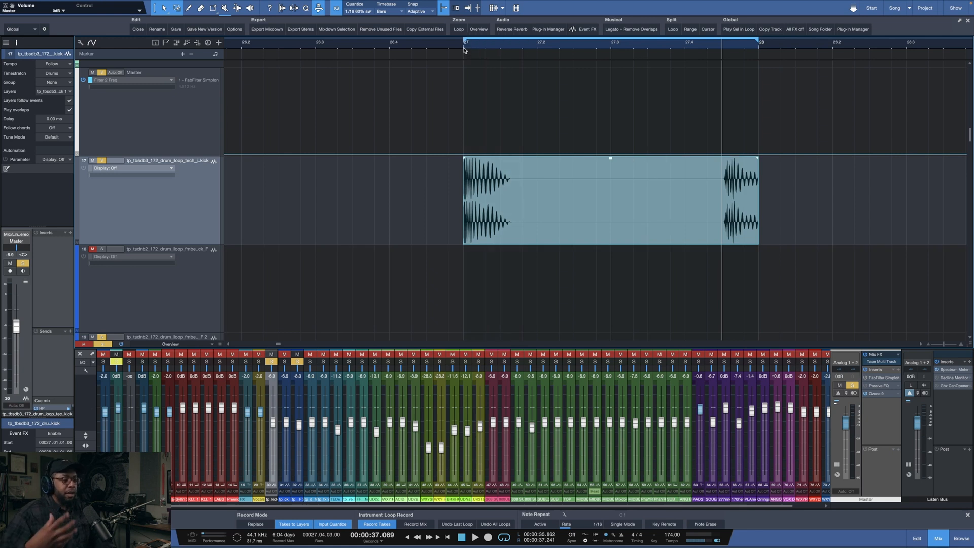
Step: Place the playhead at bar 27 and play the looped track 17 kick clip from its first hit
click(464, 49)
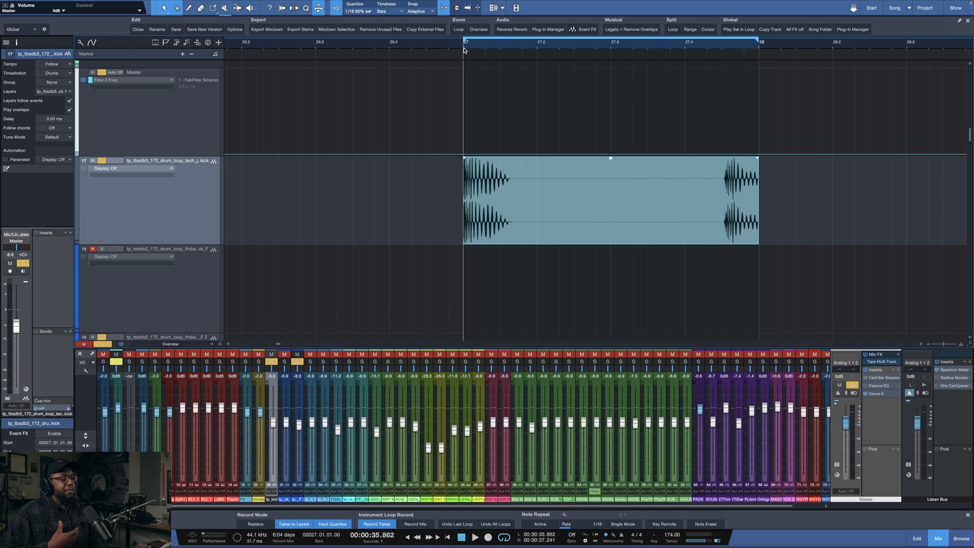
key(space)
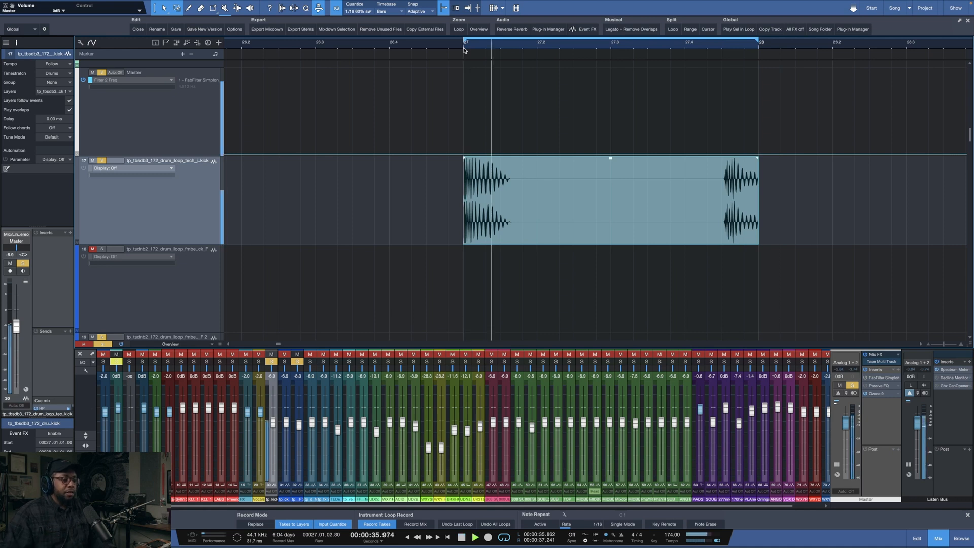
scroll(464, 49, down, 4)
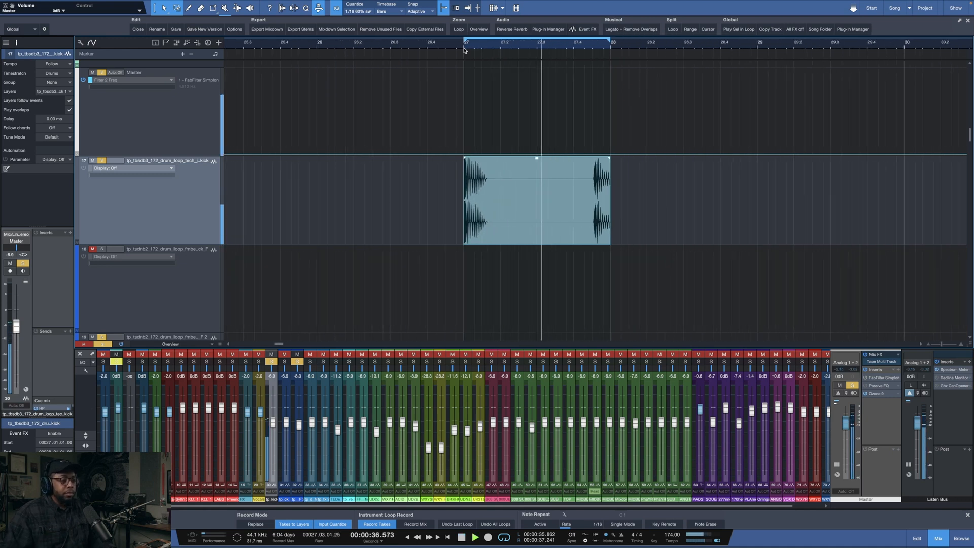
key(space)
Step: Copy the first kick clip on track 19 from bar 33 to bar 27 and extend it to bar 28
scroll(463, 49, down, 2)
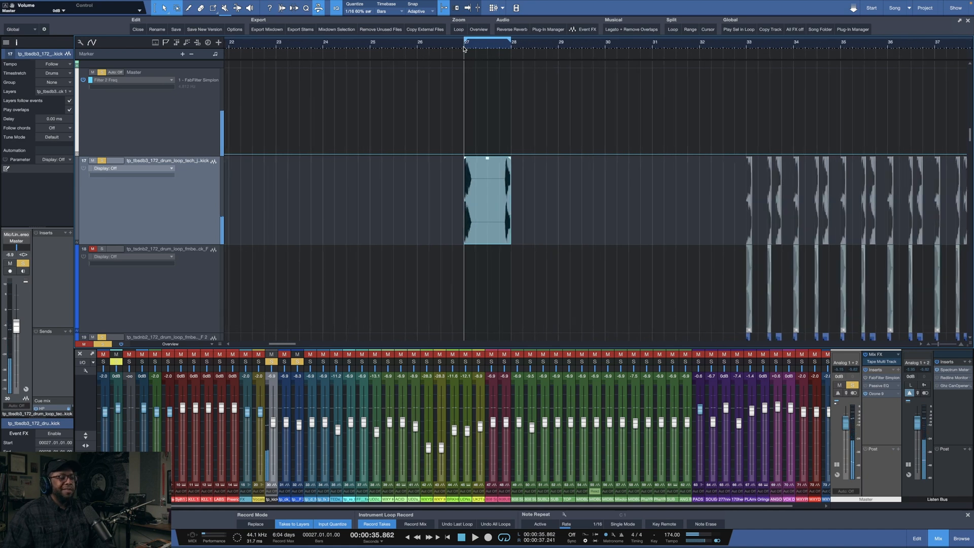
scroll(609, 162, down, 3)
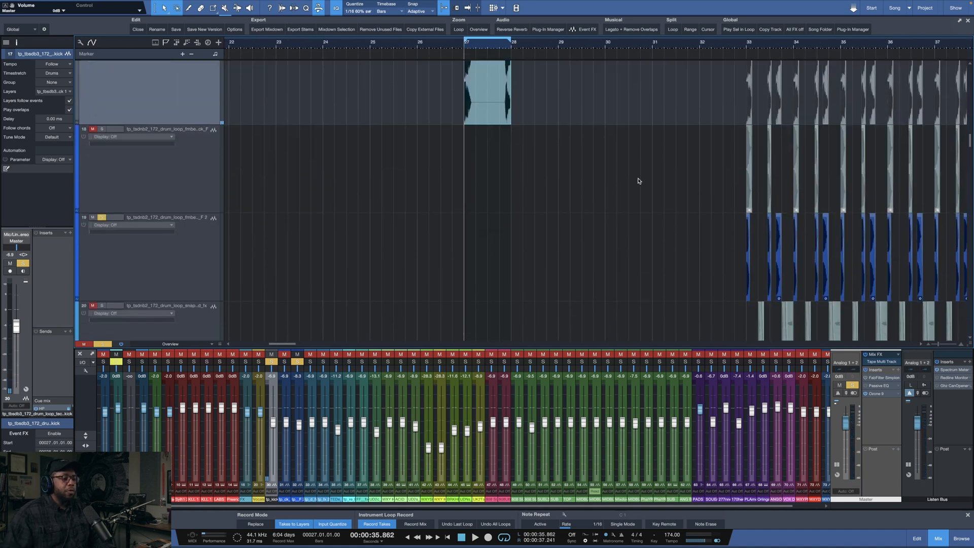
drag(750, 262, 466, 252)
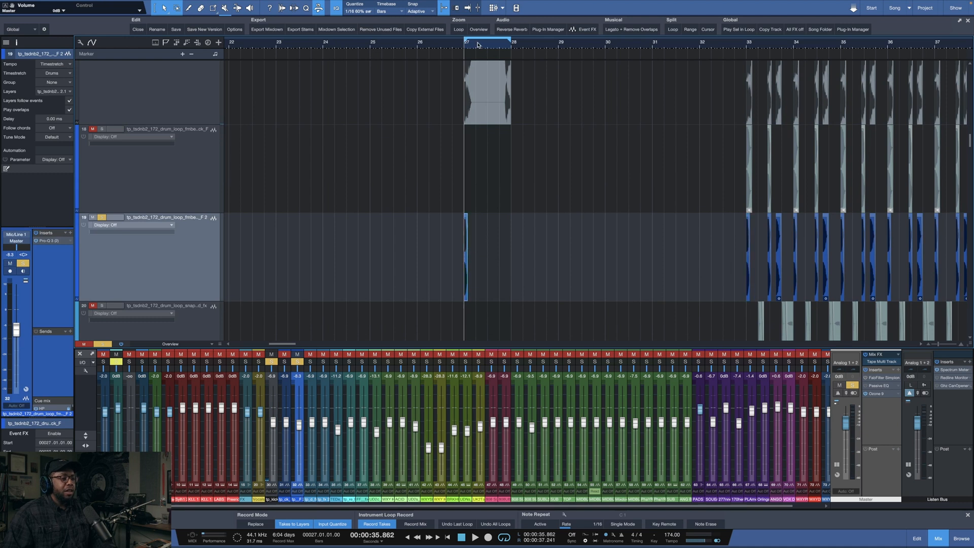
scroll(477, 47, up, 6)
drag(408, 246, 731, 235)
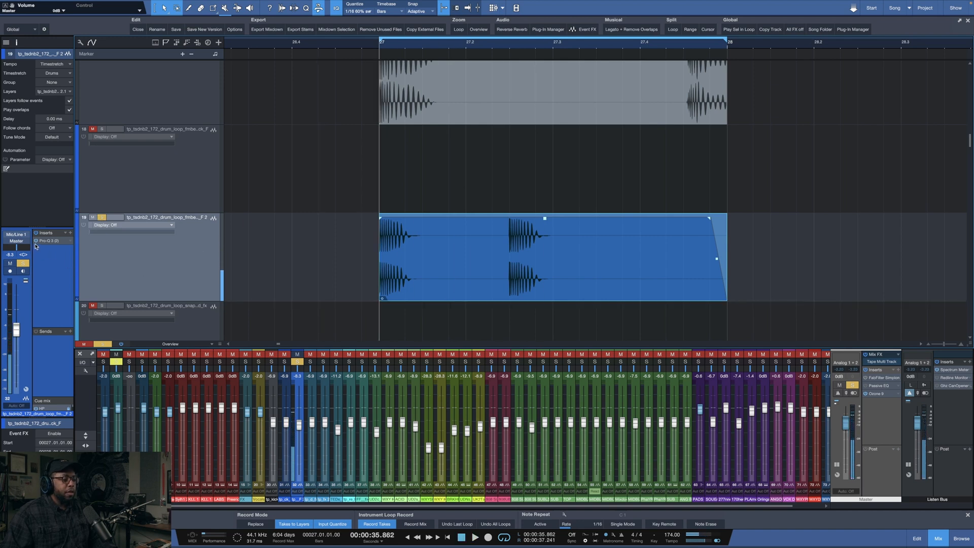
Step: Play the soloed track 19 kick over the bar 27 loop several times to hear its sound and decay
key(space)
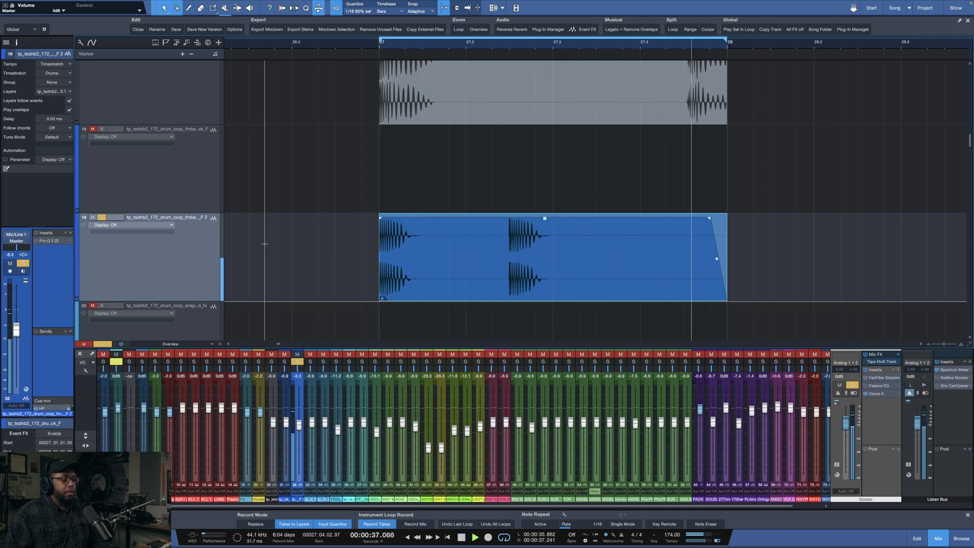
key(space)
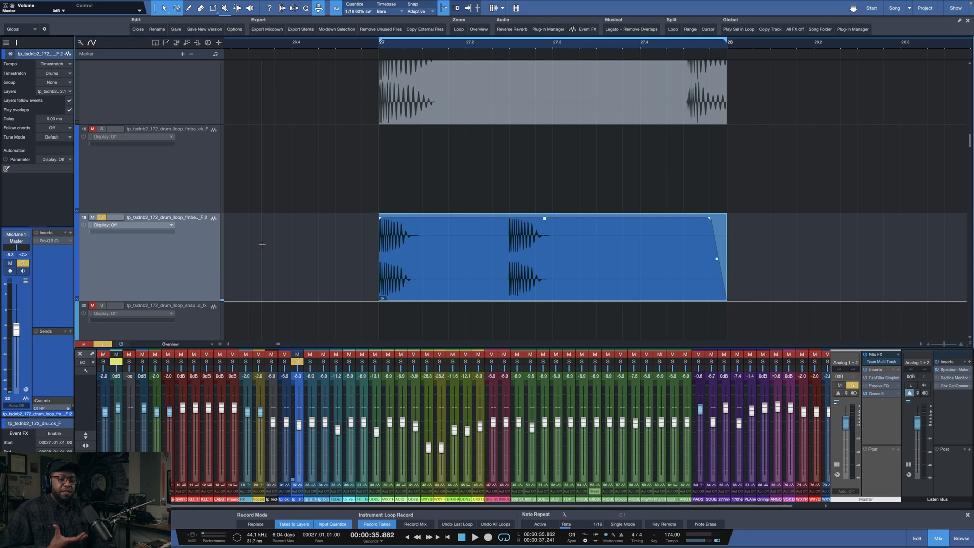
key(space)
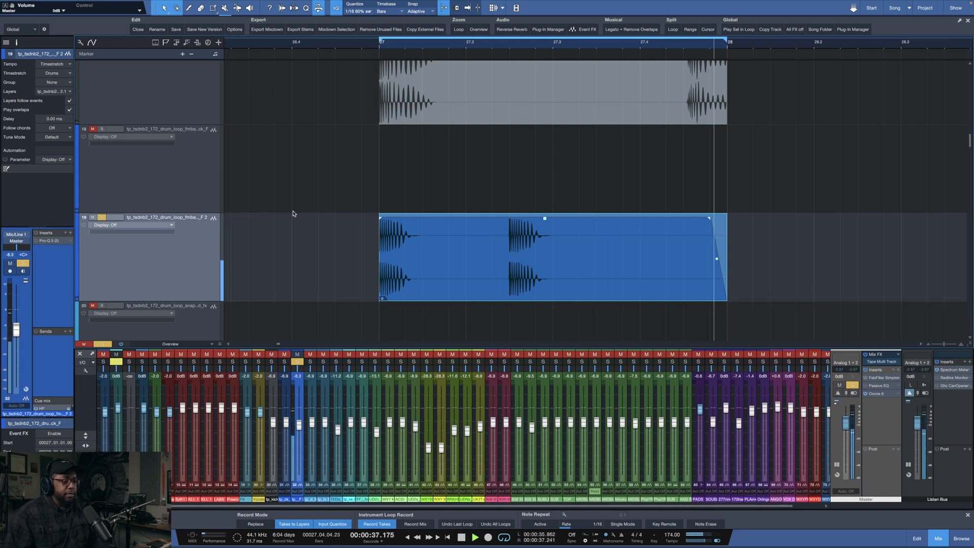
key(space)
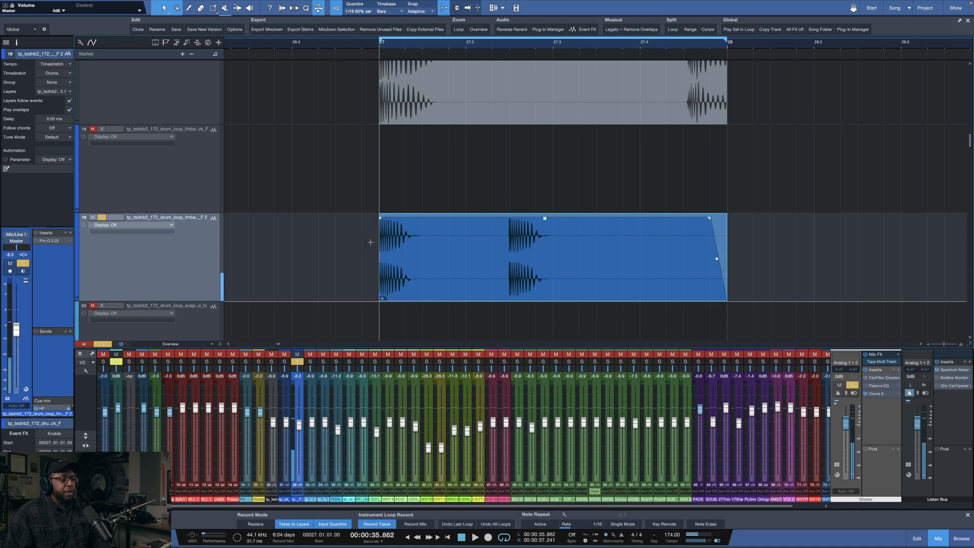
key(space)
key(space)
key(space)
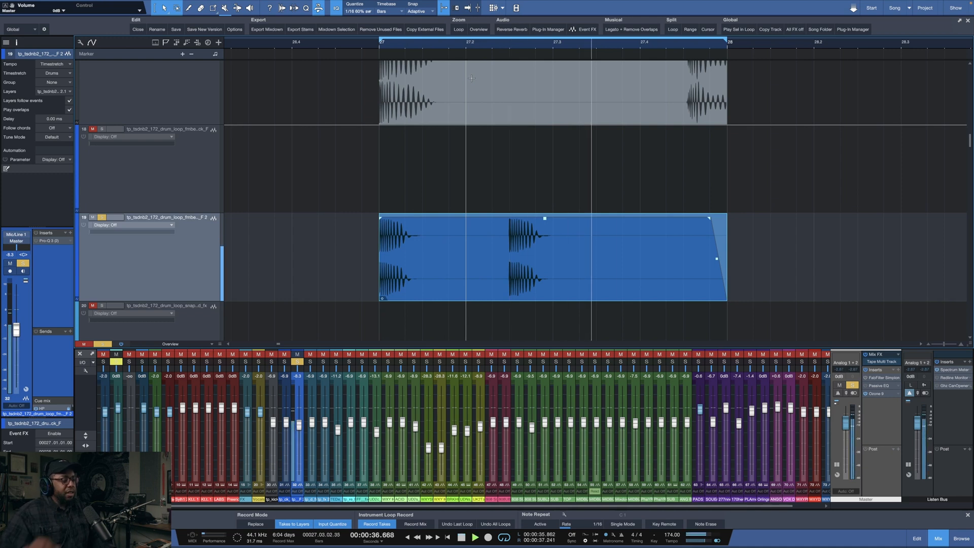
Step: Solo the track 17 kick in place of track 19 and replay the start of the loop for comparison
scroll(420, 133, up, 3)
scroll(113, 84, down, 2)
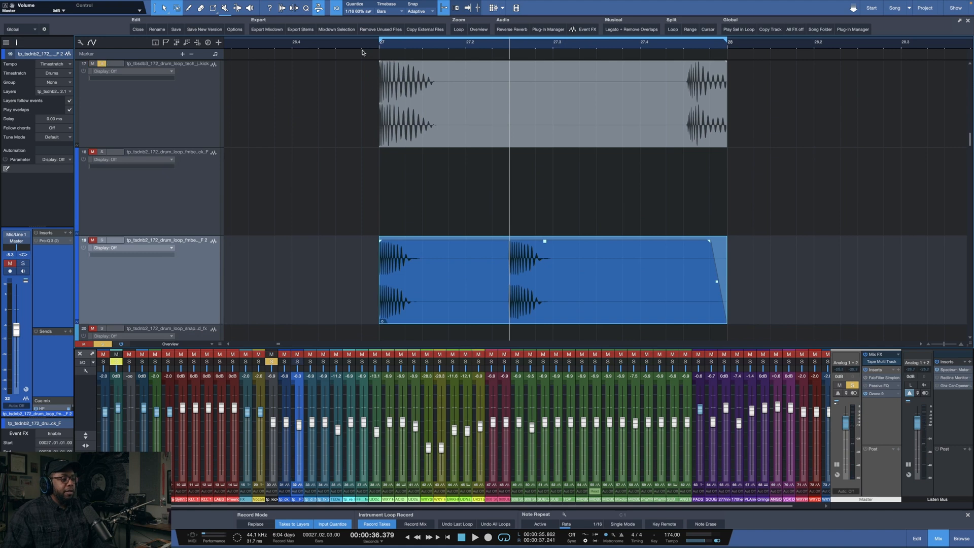
key(space)
key(space)
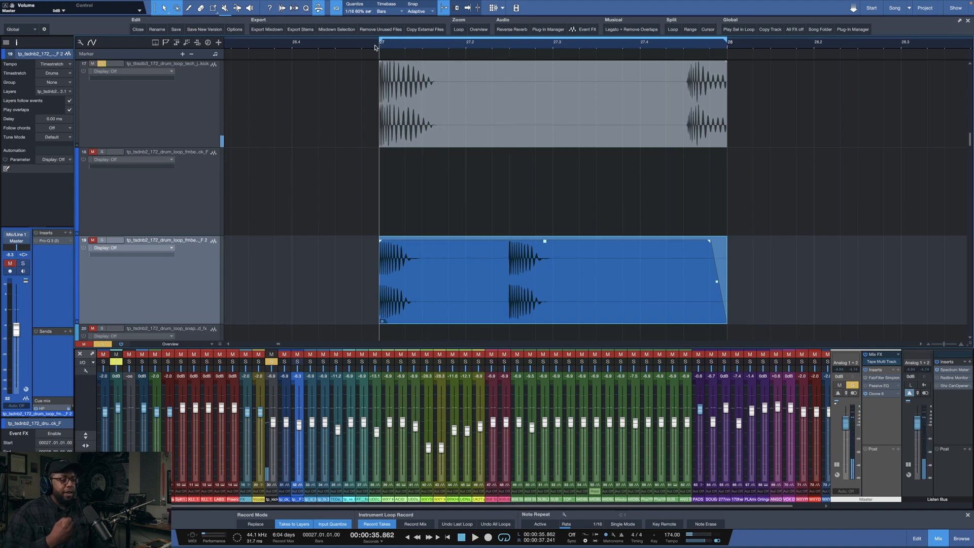
key(space)
key(space)
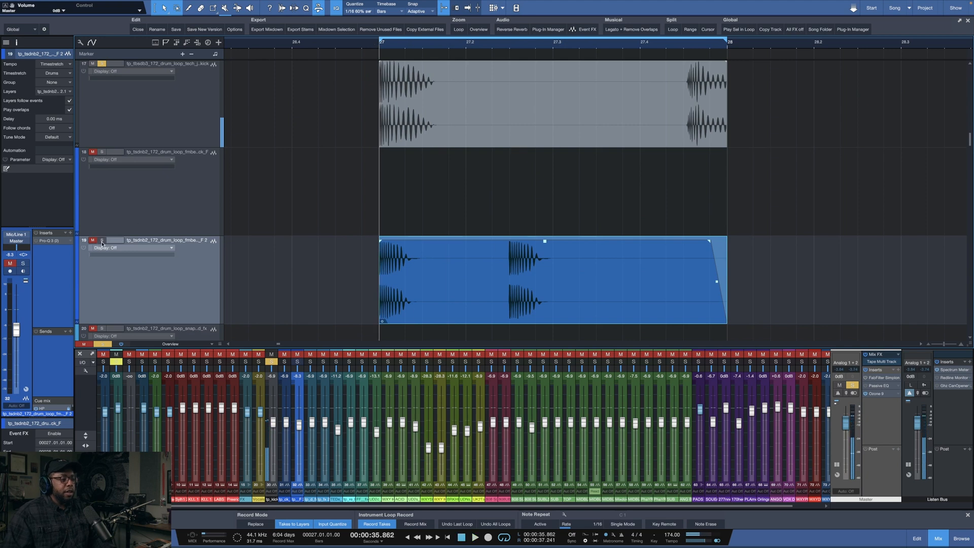
Step: Solo the track 19 kick instead and replay the loop from bar 27 to compare it with track 17
click(101, 240)
key(space)
key(space)
key(space)
key(space)
key(space)
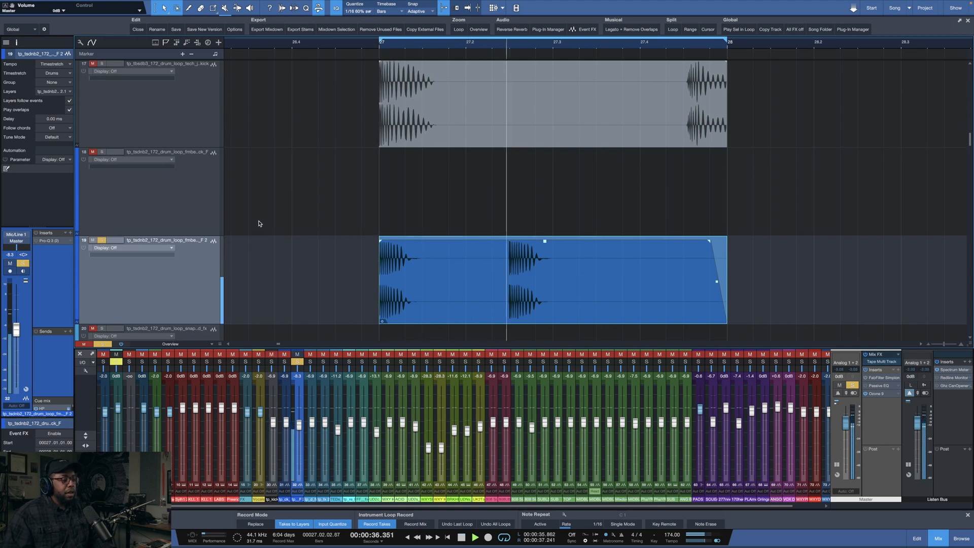
key(space)
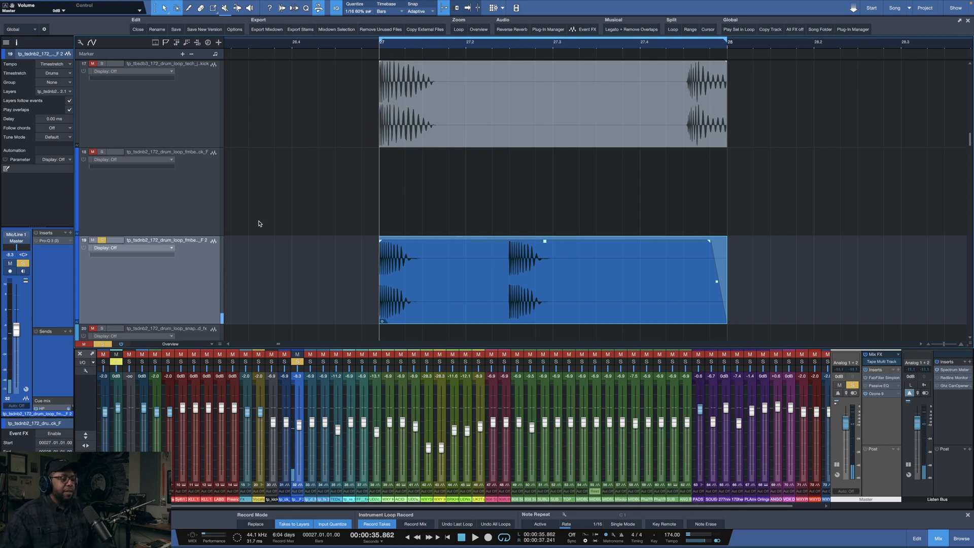
Step: Examine the track 19 kick's waveform close up at bar 27 while replaying its first hit
key(shift+z)
scroll(249, 174, up, 2)
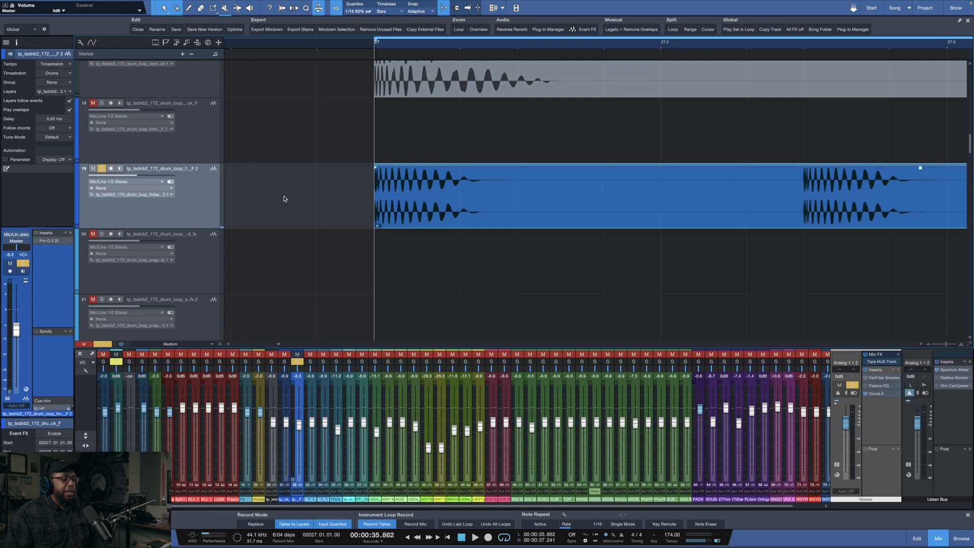
key(space)
key(space)
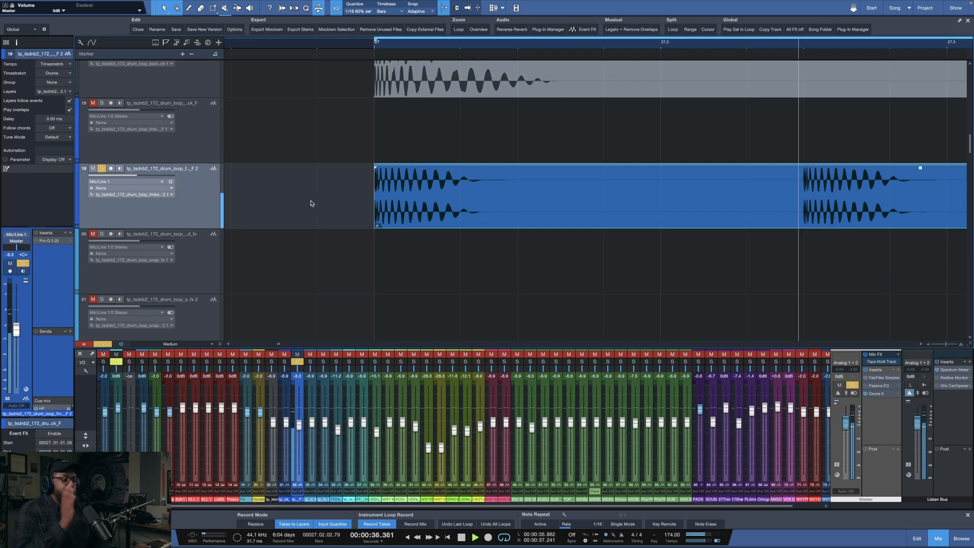
key(space)
Step: Solo tracks 17 and 19 together, select track 17, and play both kicks layered from bar 27
scroll(272, 150, up, 1)
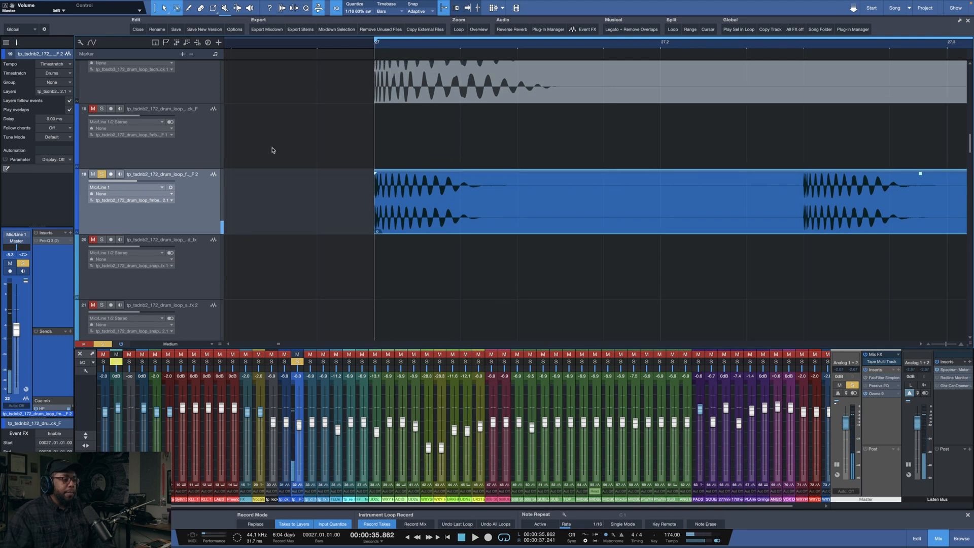
scroll(272, 150, up, 3)
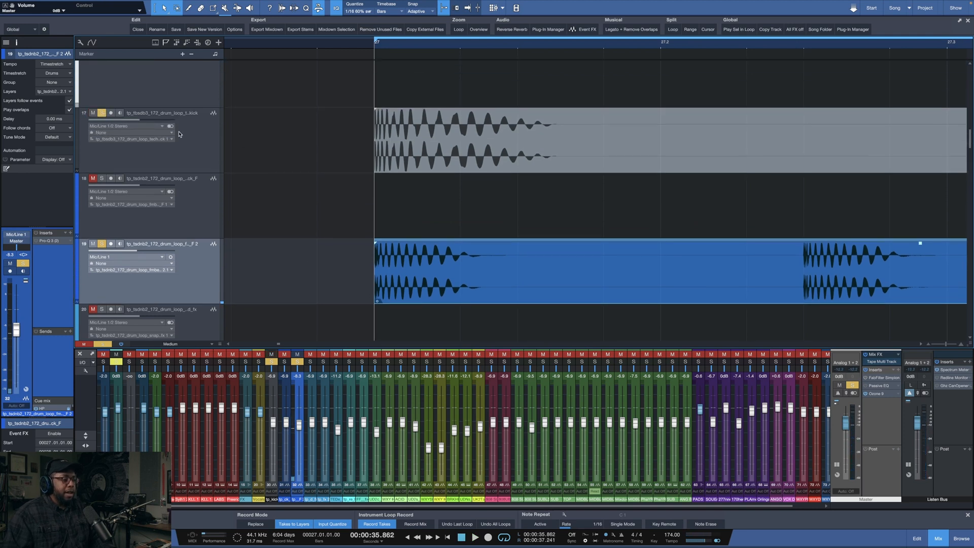
click(192, 139)
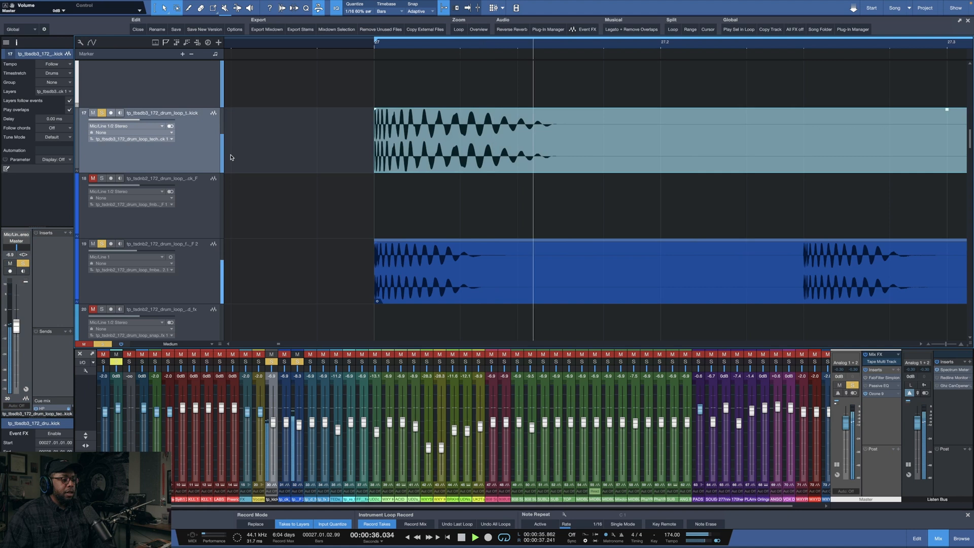
key(space)
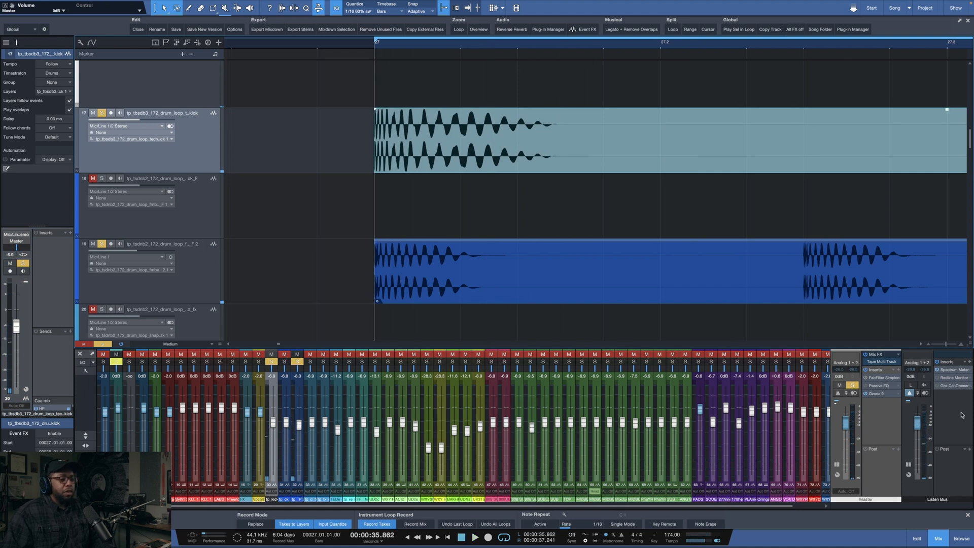
Step: Open the Listen Bus Spectrum Meter and play both kicks through it, together and individually soloed
double_click(947, 370)
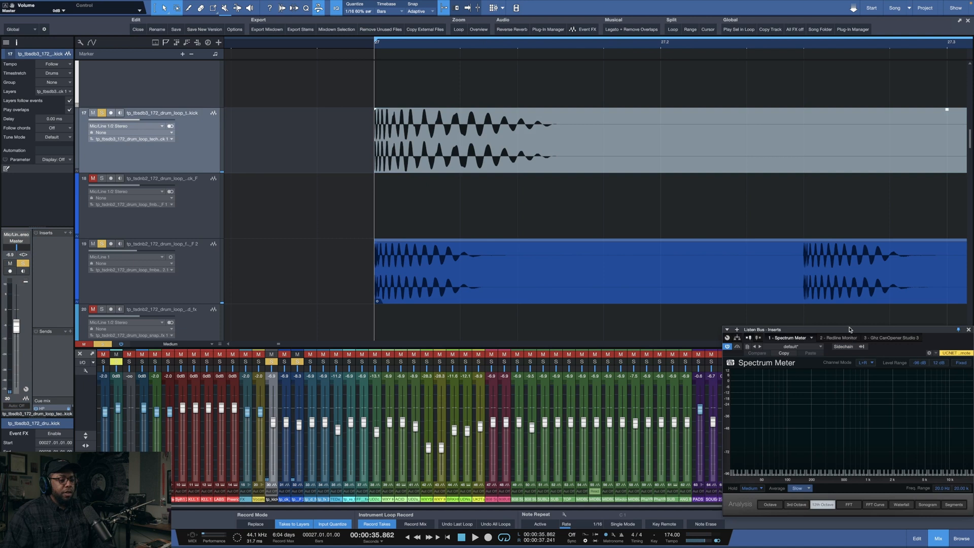
key(space)
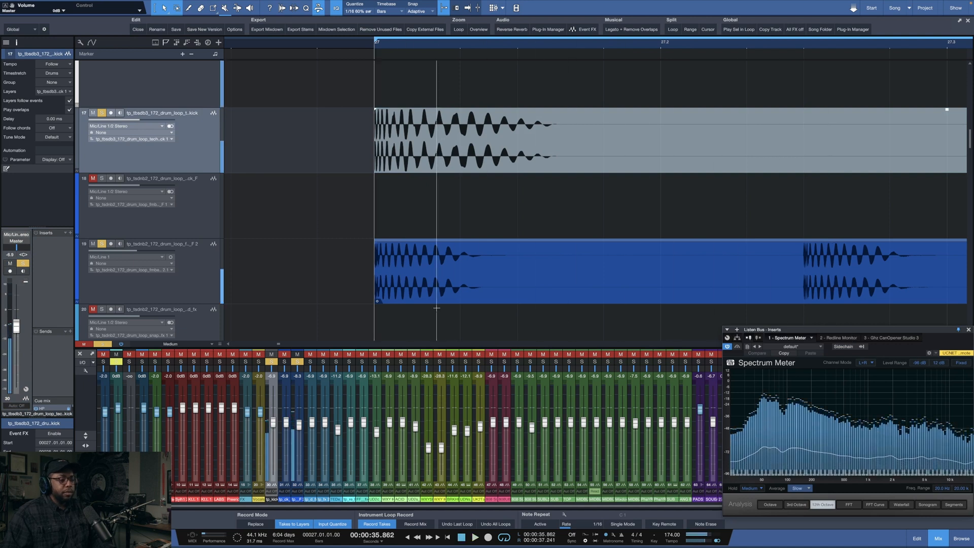
alt+click(102, 112)
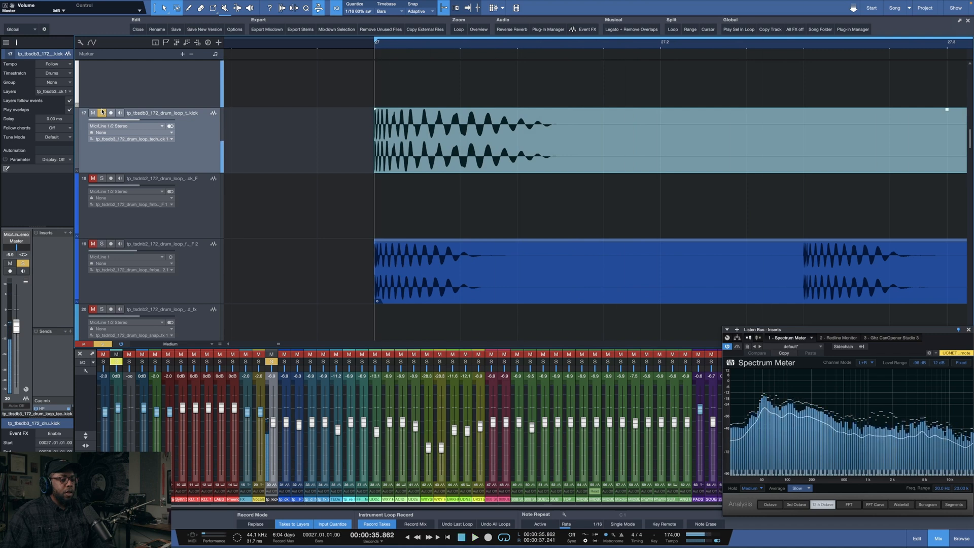
alt+click(101, 243)
key(space)
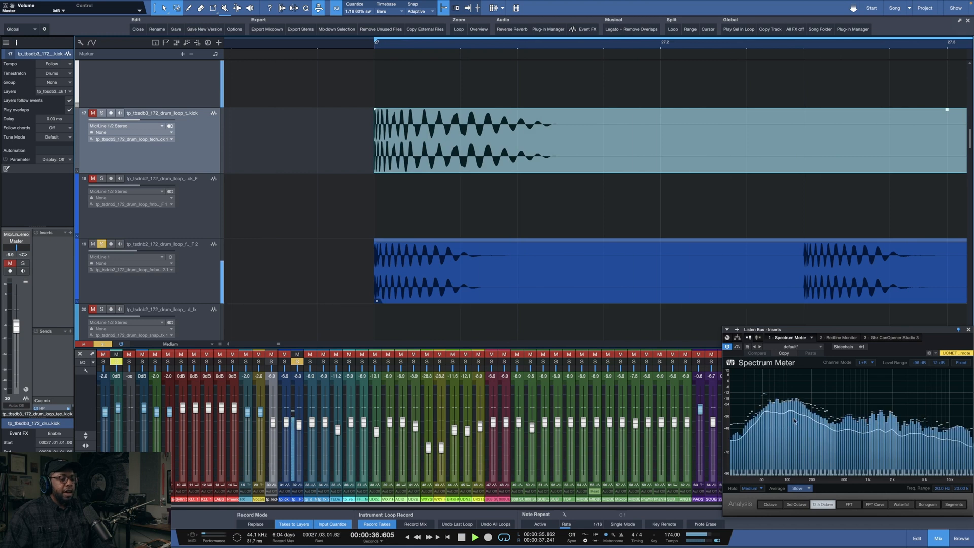
Step: Switch the Spectrum Meter to FFT analysis and play the soloed track 17 kick
click(848, 504)
alt+click(102, 113)
key(space)
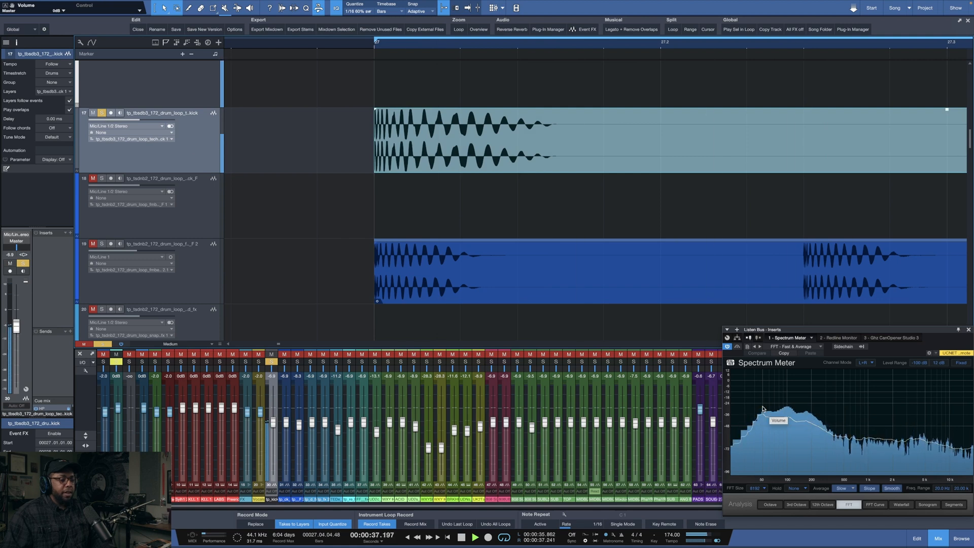
key(space)
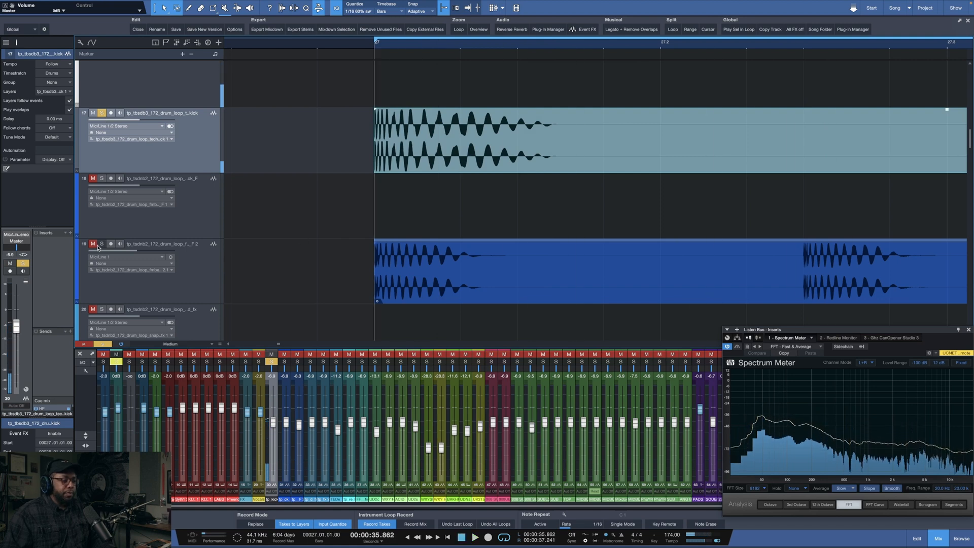
Step: Alternate the solo between the track 17 and 19 kicks and compare their FFT spectra during playback, finishing with track 19 soloed
key(space)
key(space)
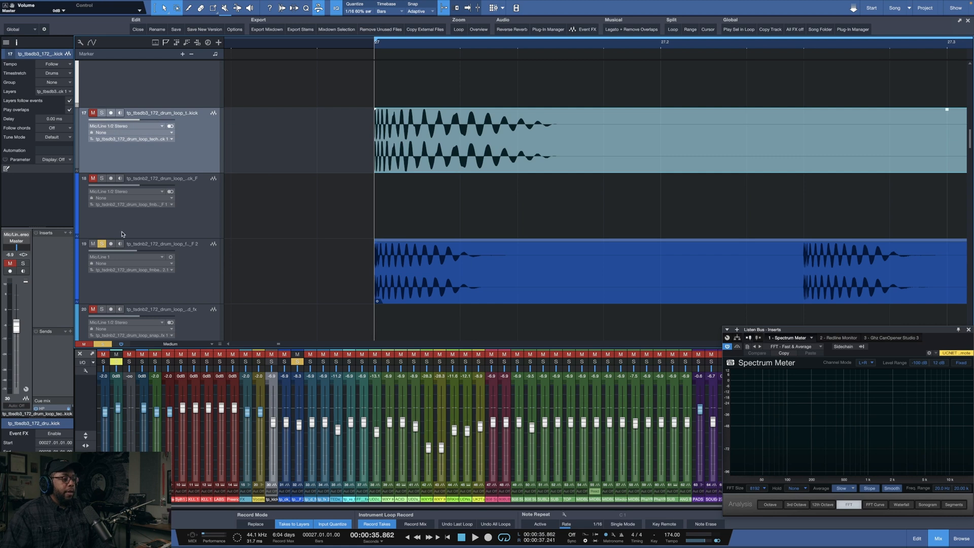
key(space)
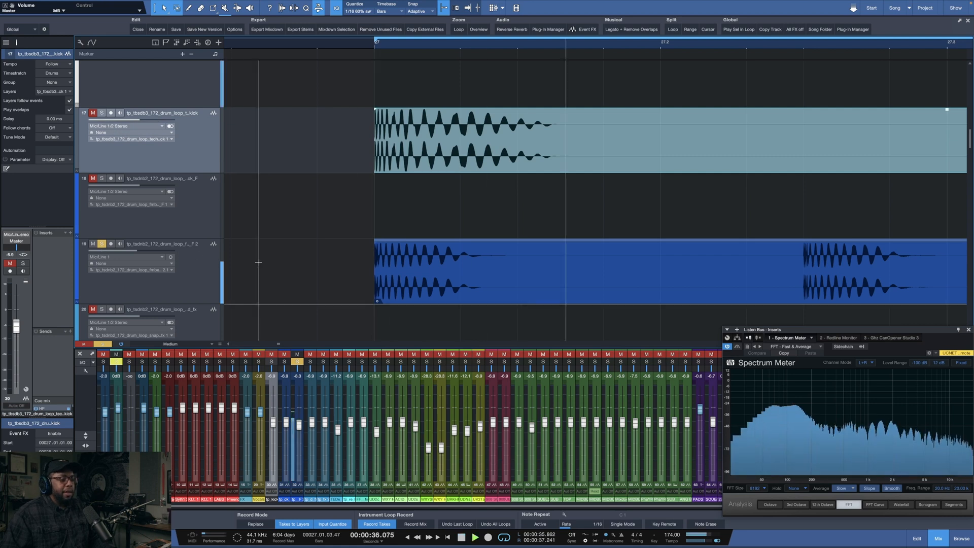
key(space)
alt+click(102, 112)
key(space)
key(space)
alt+click(101, 243)
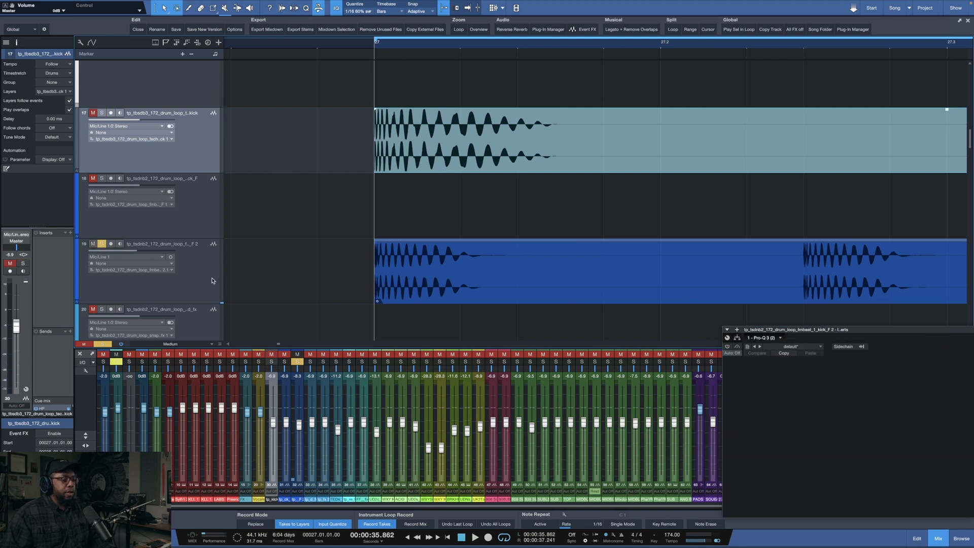
Step: Select track 19, move its Pro-Q 3 window into view, and play the soloed kick through the low-cut EQ
click(115, 278)
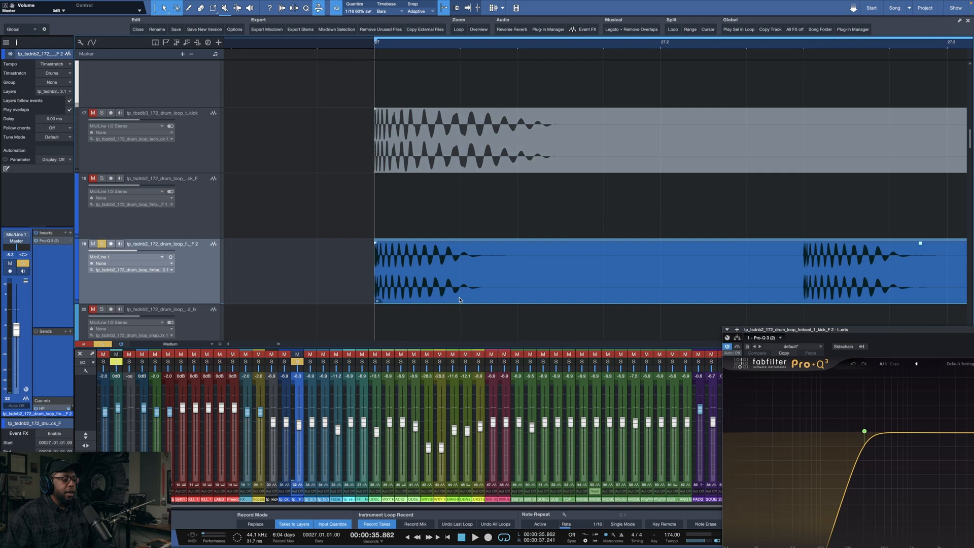
drag(773, 330, 299, 273)
key(space)
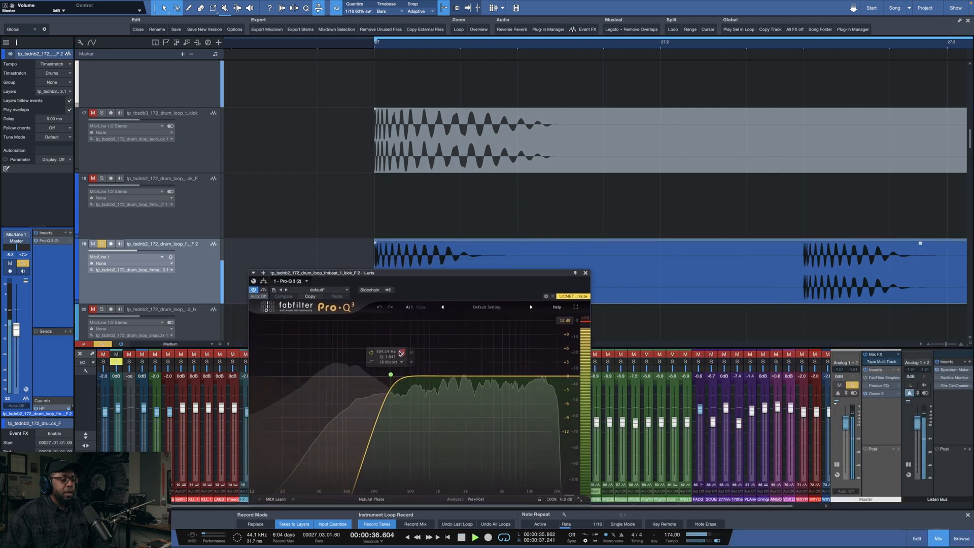
key(space)
mouse_move(395, 405)
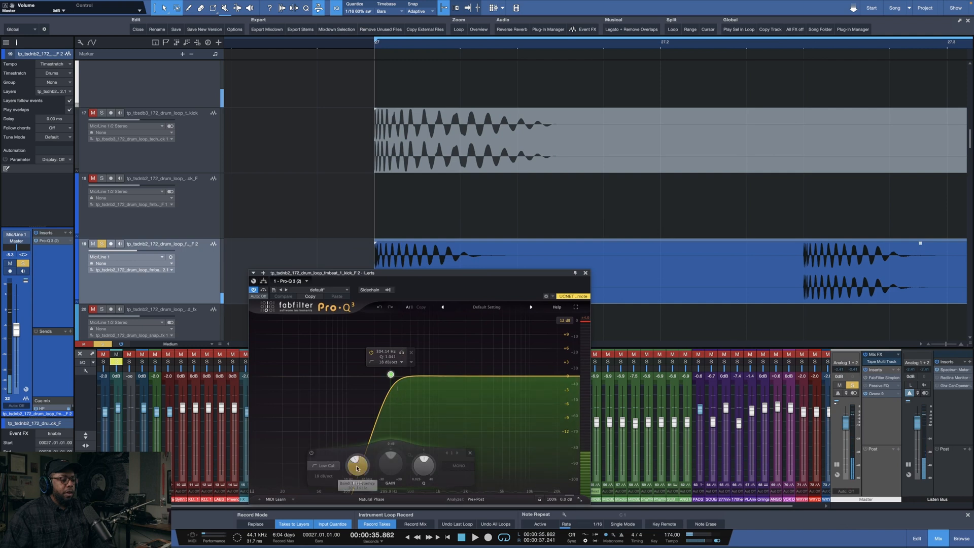
Step: Try different low-cut frequencies in track 19's Pro-Q 3, then undo the frequency changes
drag(356, 465, 367, 414)
key(space)
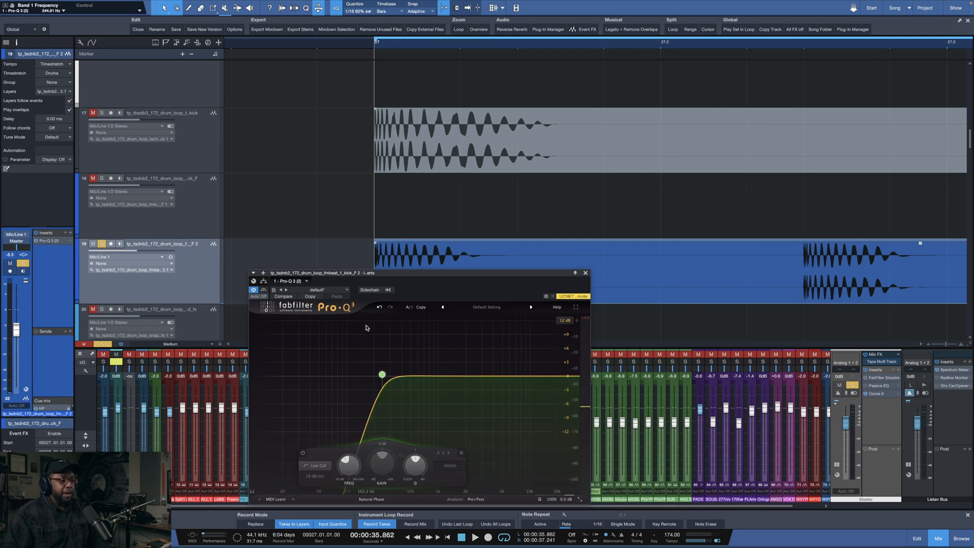
click(380, 308)
click(381, 307)
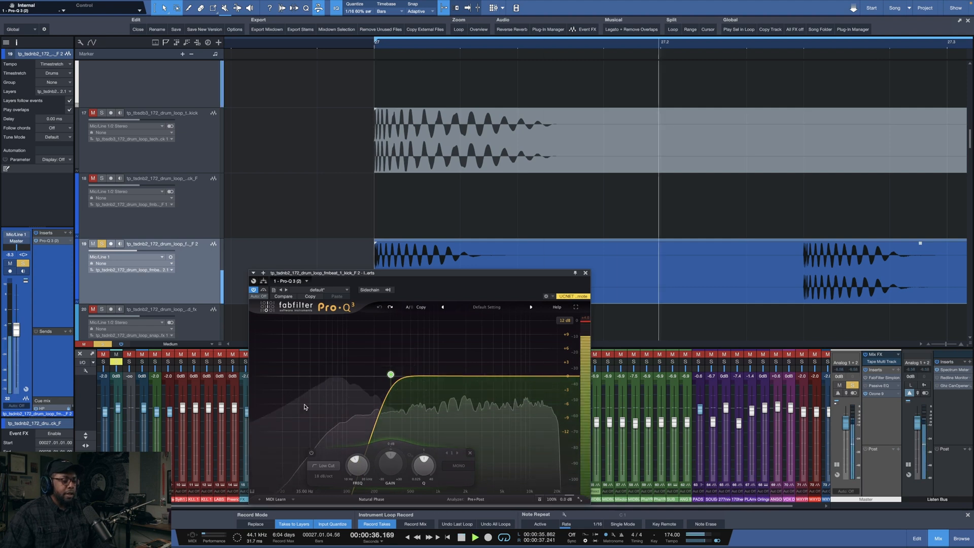
Step: Unmute and solo track 17 alongside track 19, and play the two kicks layered
click(93, 113)
click(101, 113)
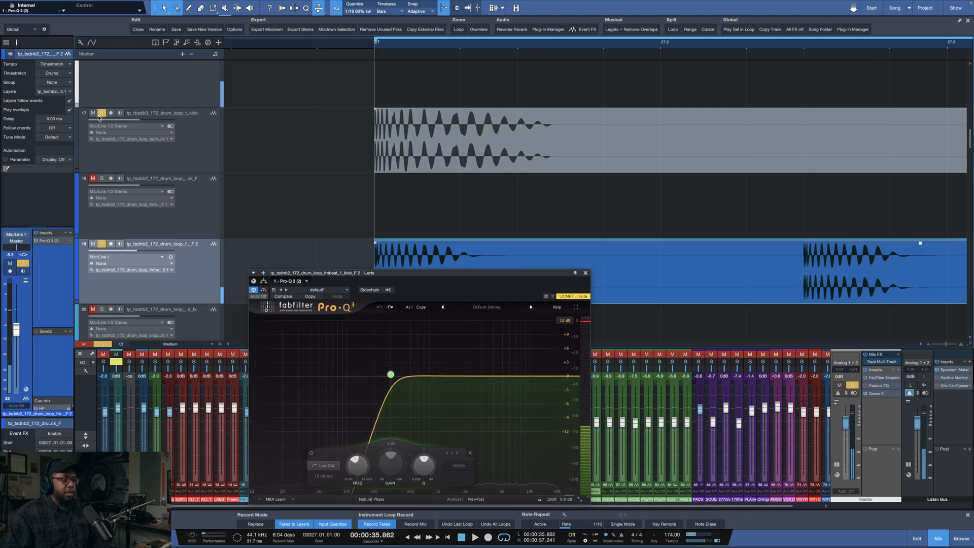
key(space)
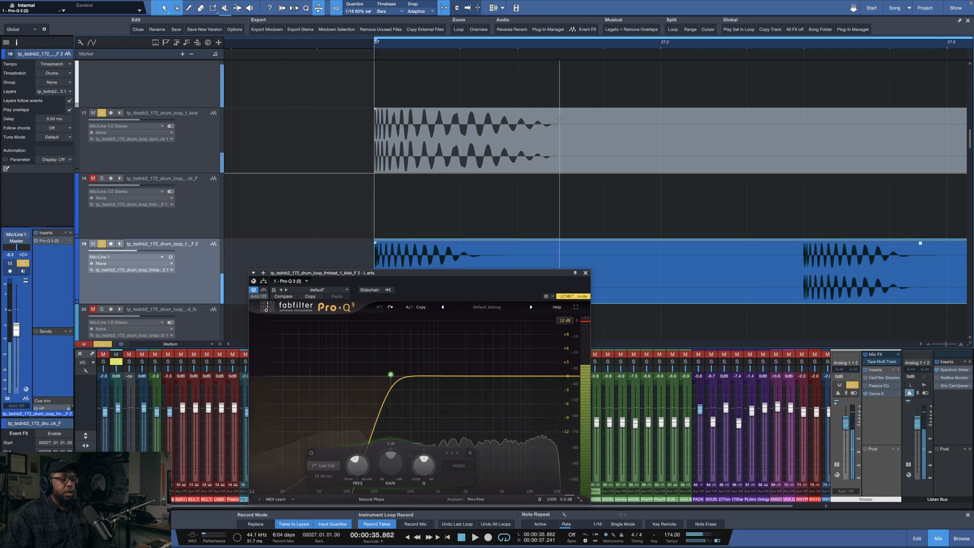
key(space)
Step: Set the loop range from 27 to 27.3, and split off and mute the second kick on track 19
drag(666, 36, 380, 41)
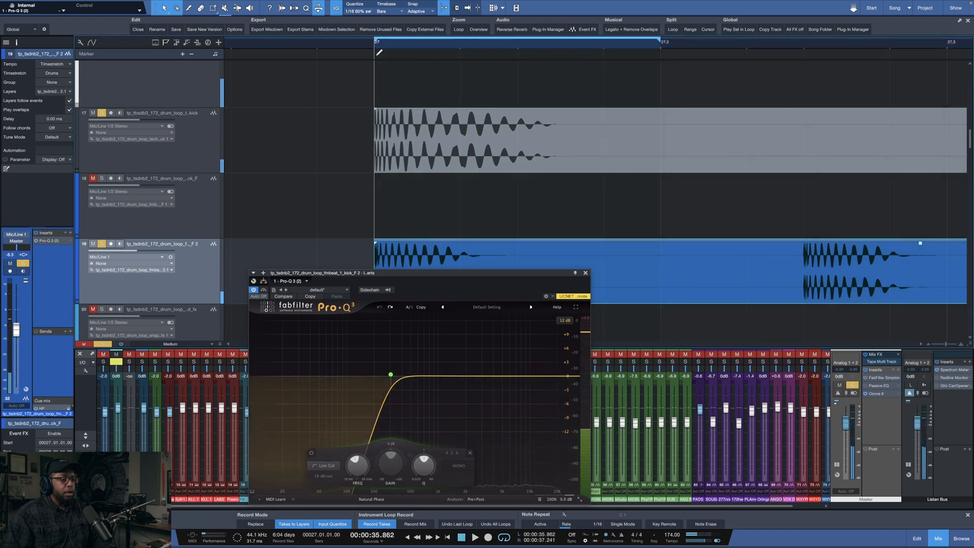
key(space)
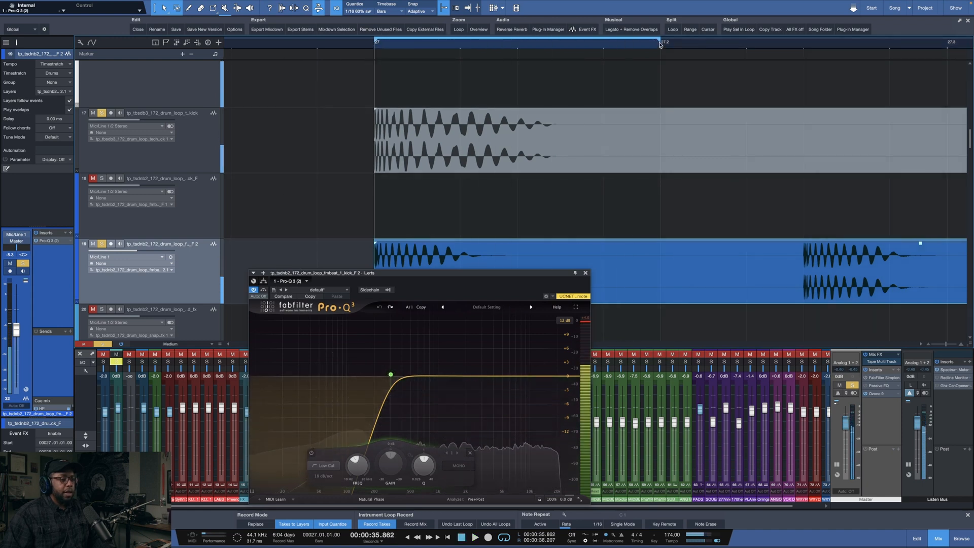
drag(659, 40, 939, 39)
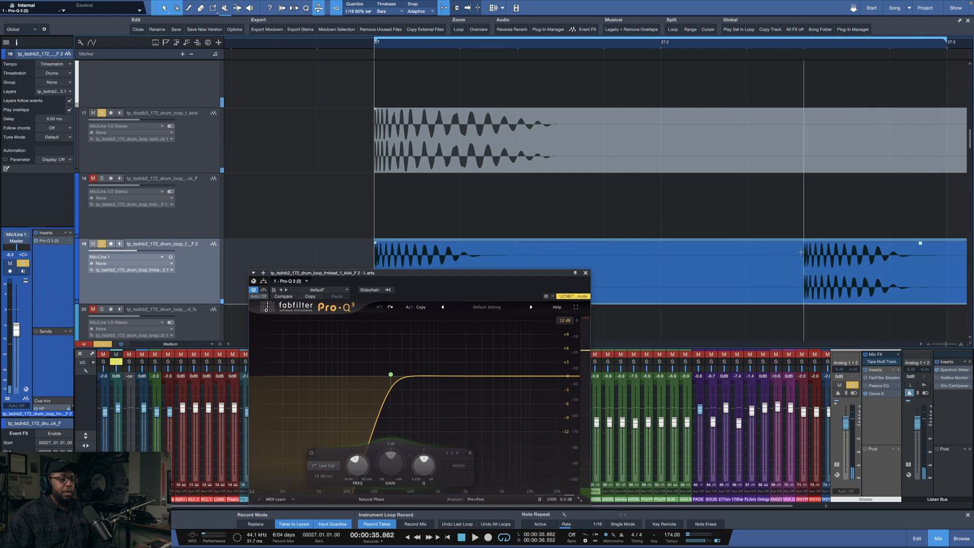
alt+click(797, 268)
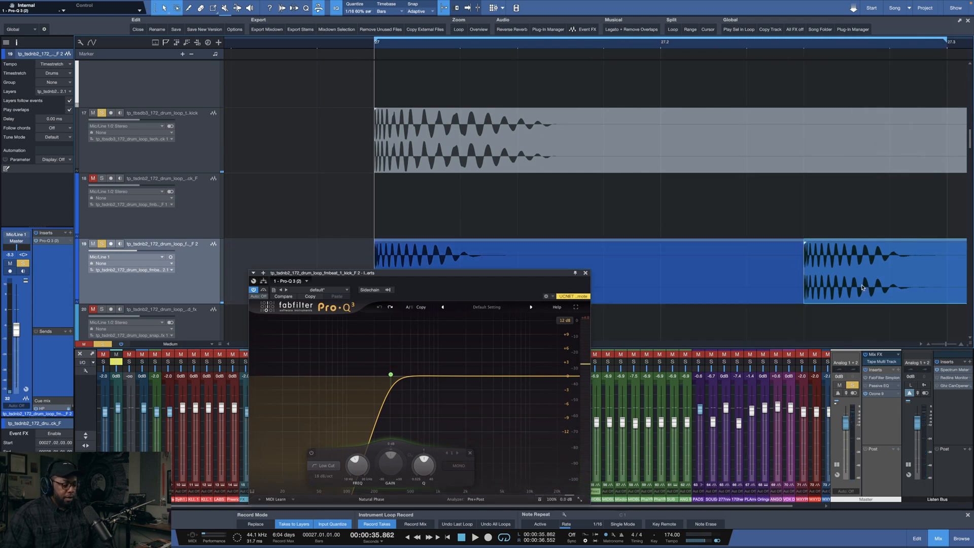
key(space)
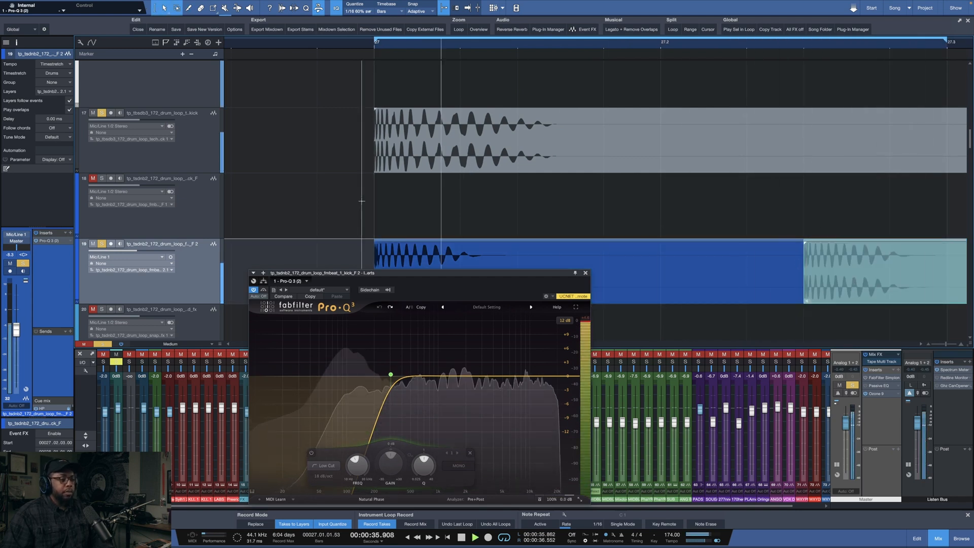
Step: Compare the layered kicks with track 19's Pro-Q 3 bypassed and active, and briefly check the Listen Bus Spectrum Meter
click(263, 290)
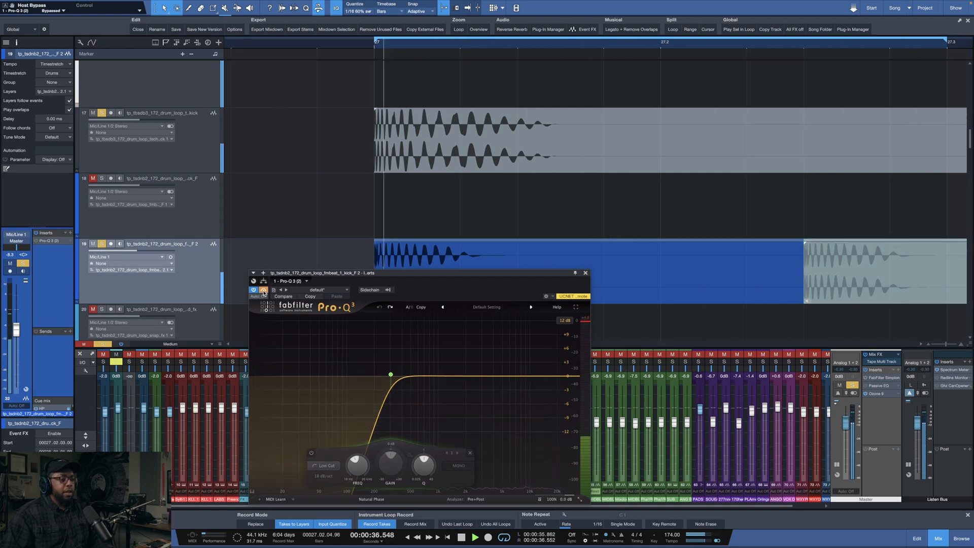
click(263, 289)
key(space)
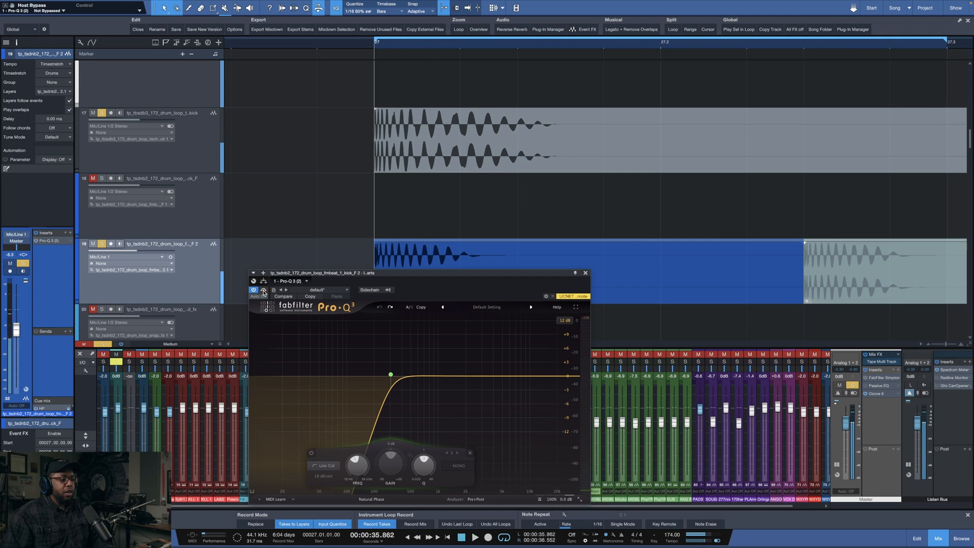
key(space)
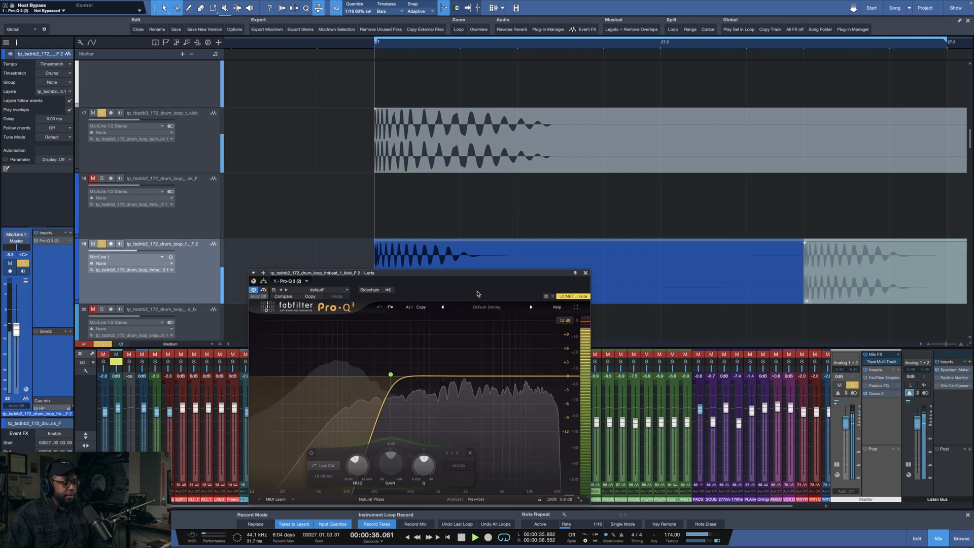
key(space)
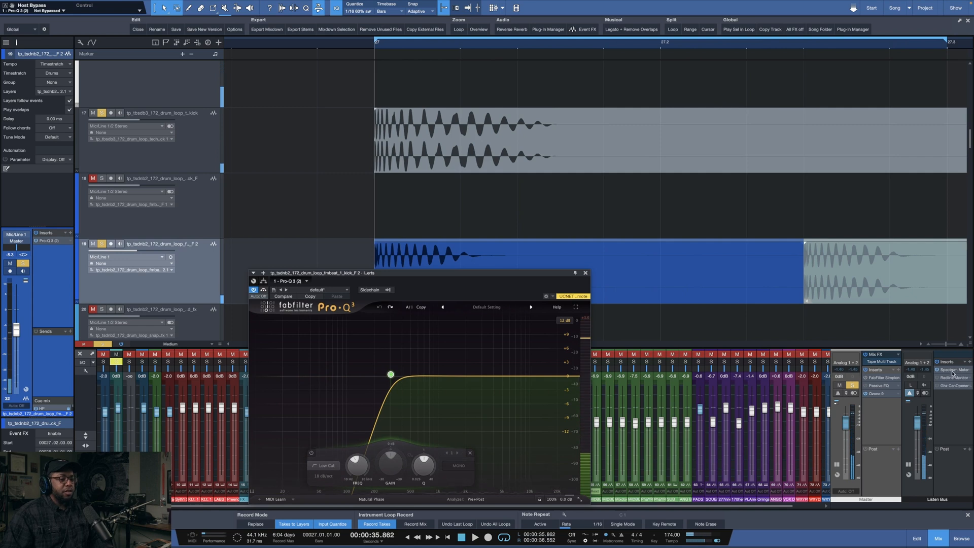
click(953, 373)
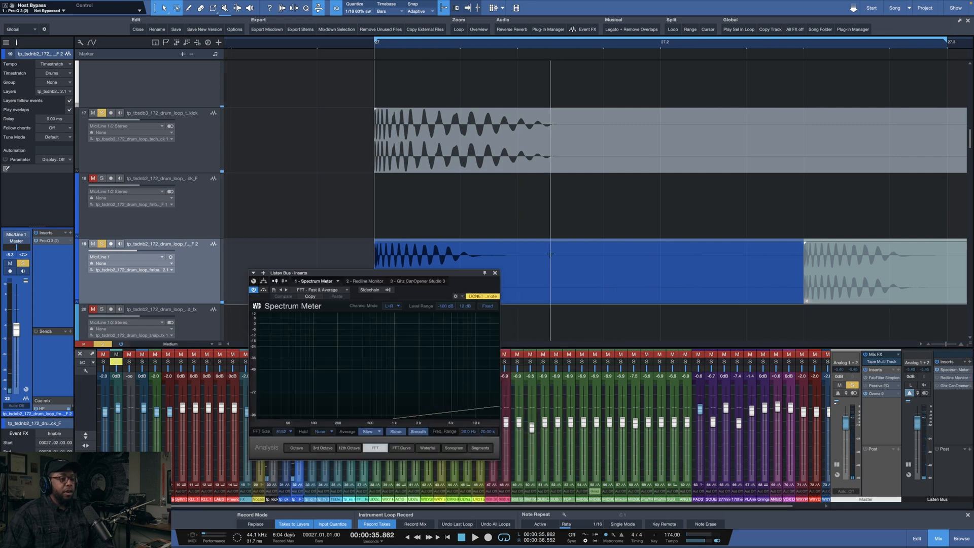
click(493, 274)
Step: Examine the start of both kick waveforms at bar 27 up close while playing them layered
drag(379, 45, 413, 81)
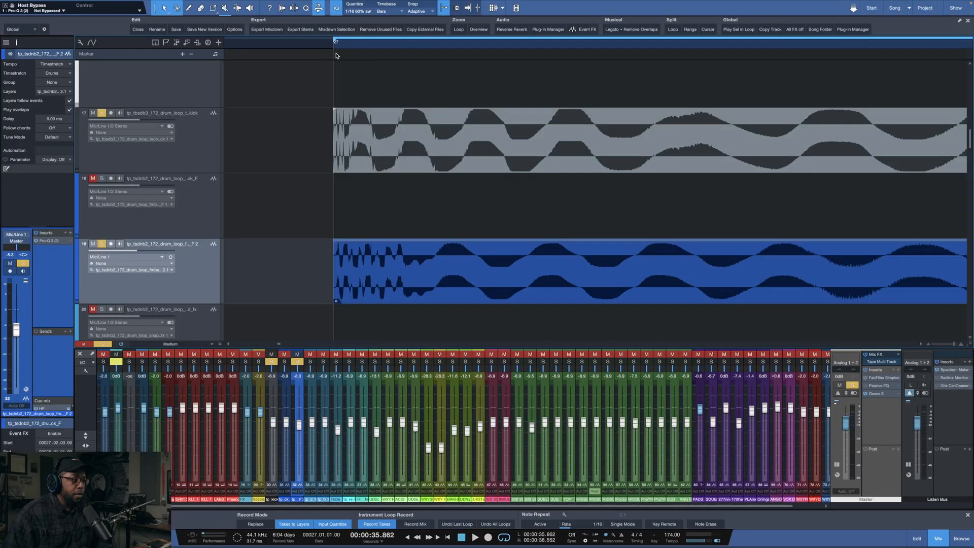
key(space)
scroll(333, 47, up, 5)
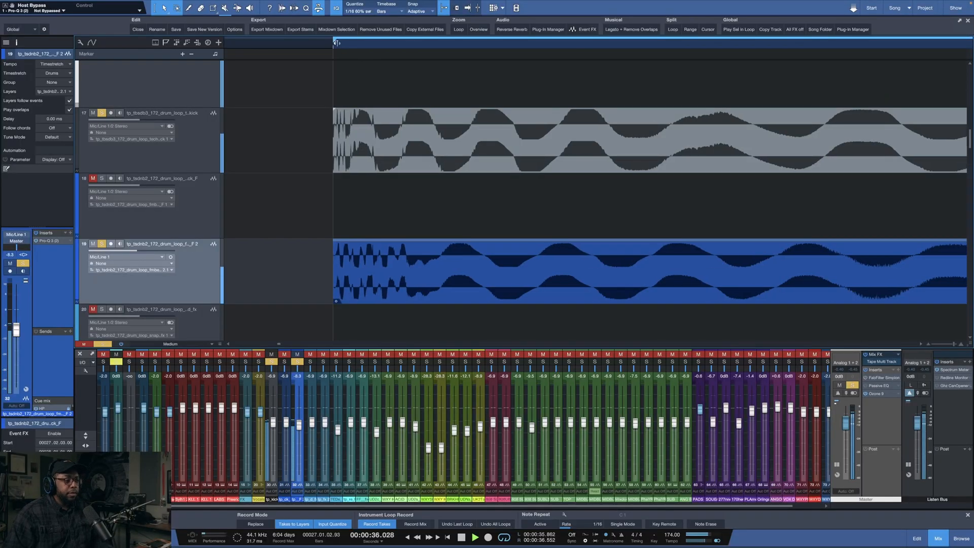
key(space)
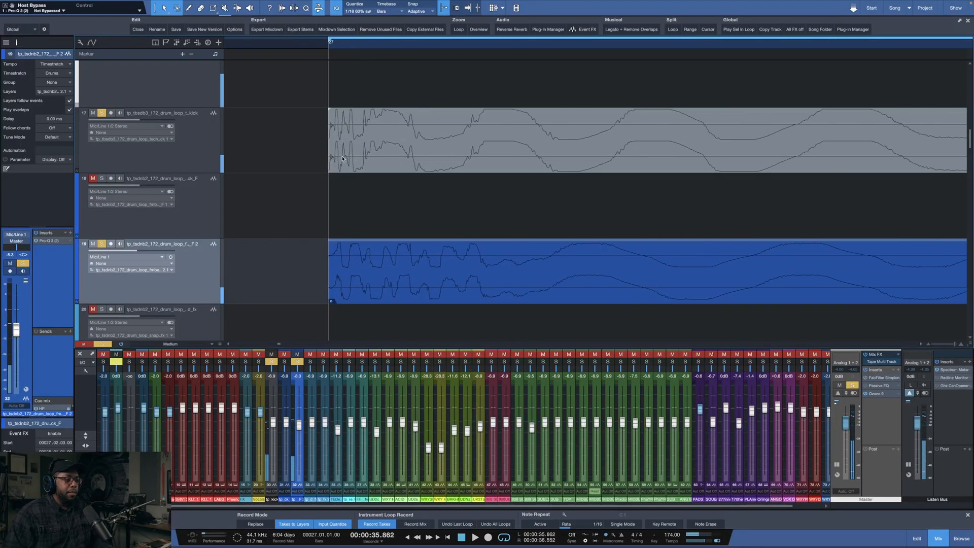
scroll(372, 48, down, 2)
scroll(372, 47, up, 1)
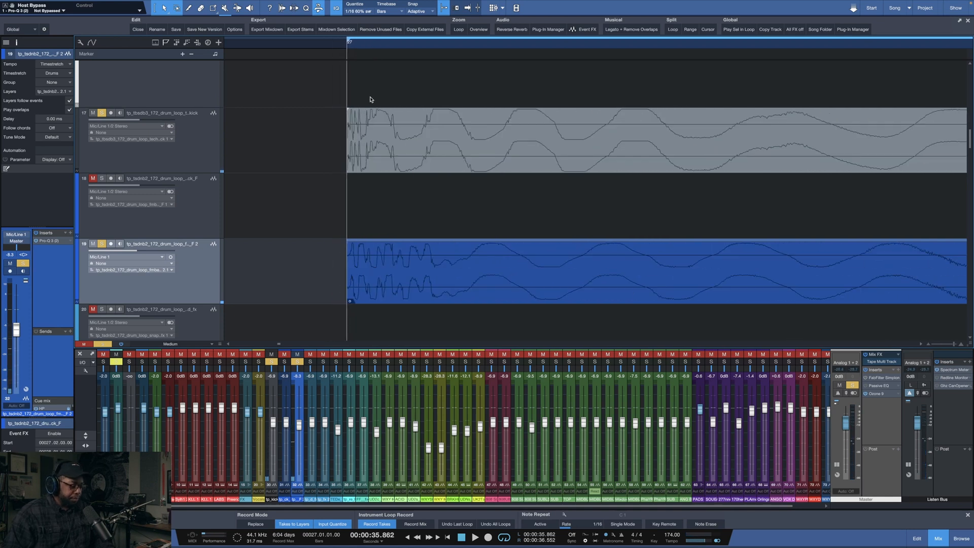
Step: Try slipping the track 17 kick's audio later and earlier within its event, playing both kicks to hear the offset
drag(369, 156, 408, 155)
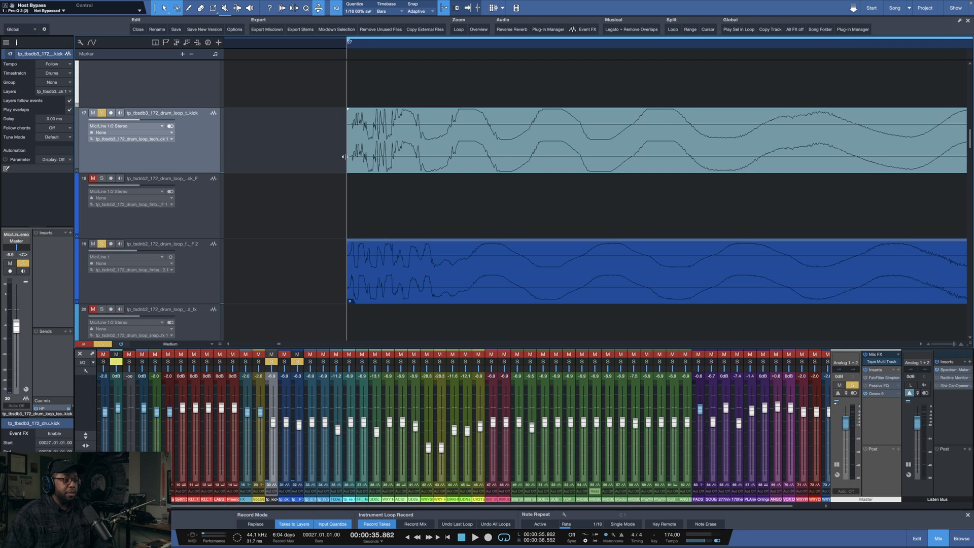
key(space)
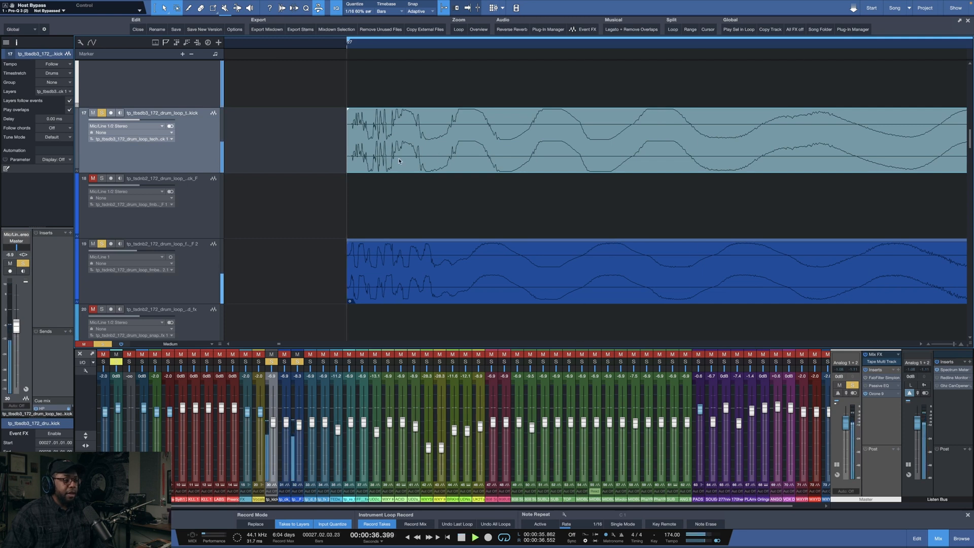
drag(413, 161, 387, 162)
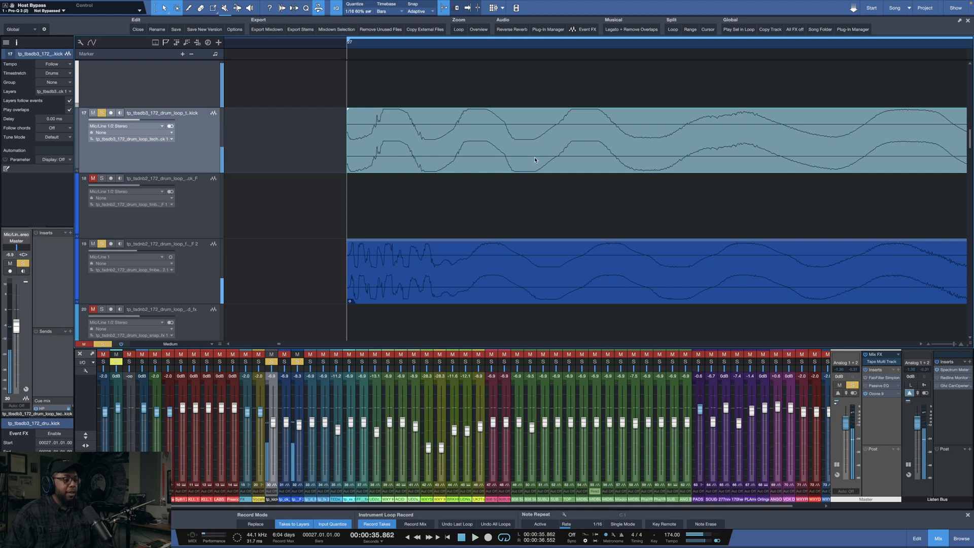
mouse_move(534, 158)
mouse_down()
mouse_move(479, 159)
mouse_move(538, 159)
mouse_up()
key(space)
Step: Undo the slip edits on the track 17 kick and play both kicks again in their original alignment
key(super+z)
key(super+z)
key(super+z)
drag(559, 161, 547, 162)
key(space)
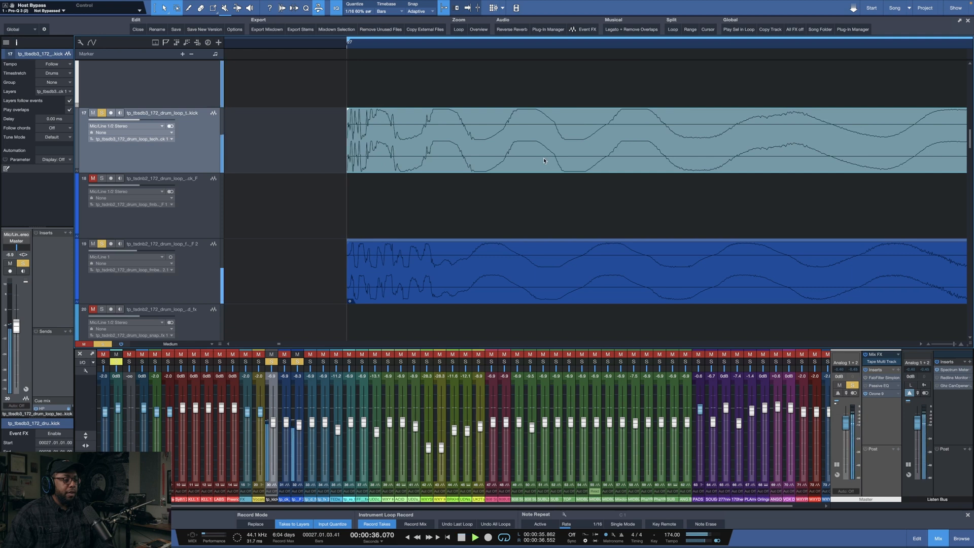
key(space)
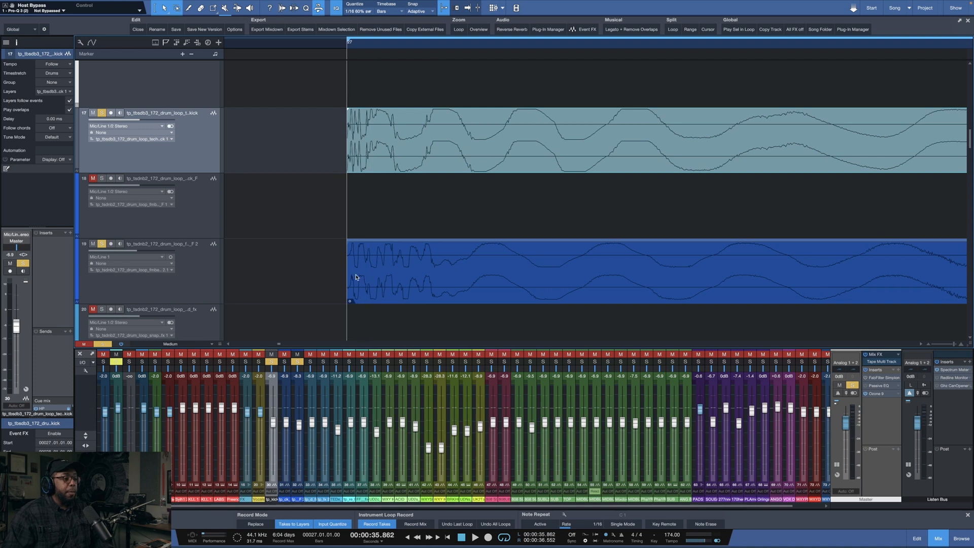
Step: Select track 19 and examine how both kick waveforms line up at bar 27 while playing them together
scroll(359, 48, down, 1)
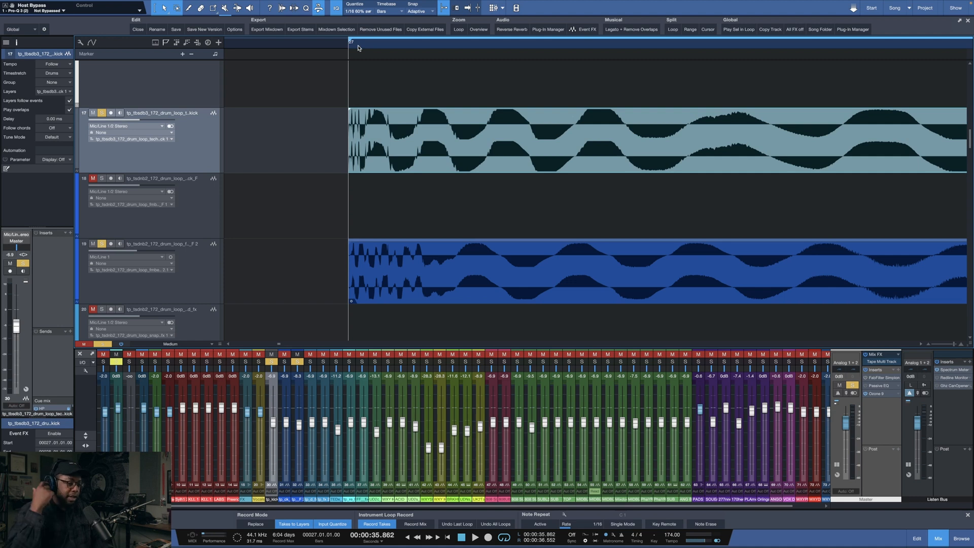
scroll(360, 46, up, 2)
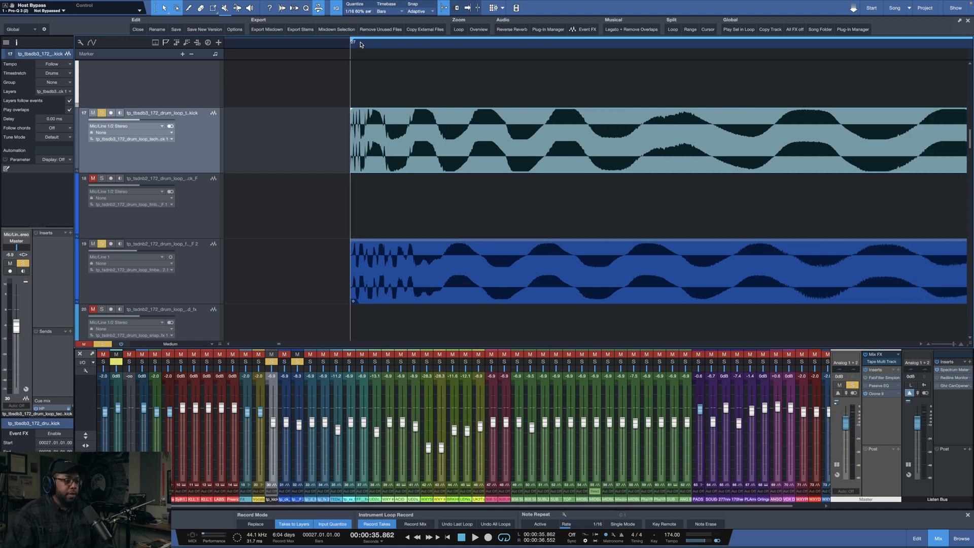
click(201, 267)
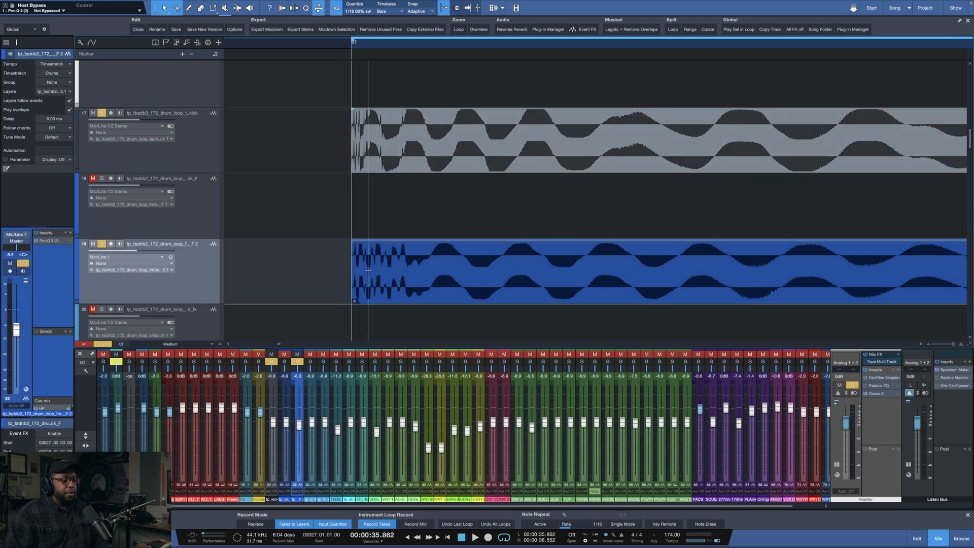
scroll(366, 44, up, 2)
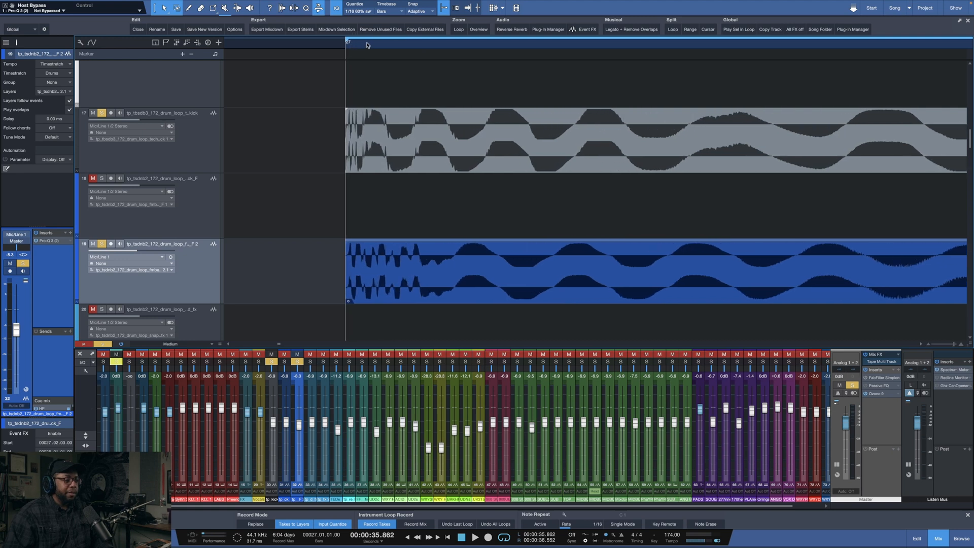
key(space)
scroll(365, 45, down, 5)
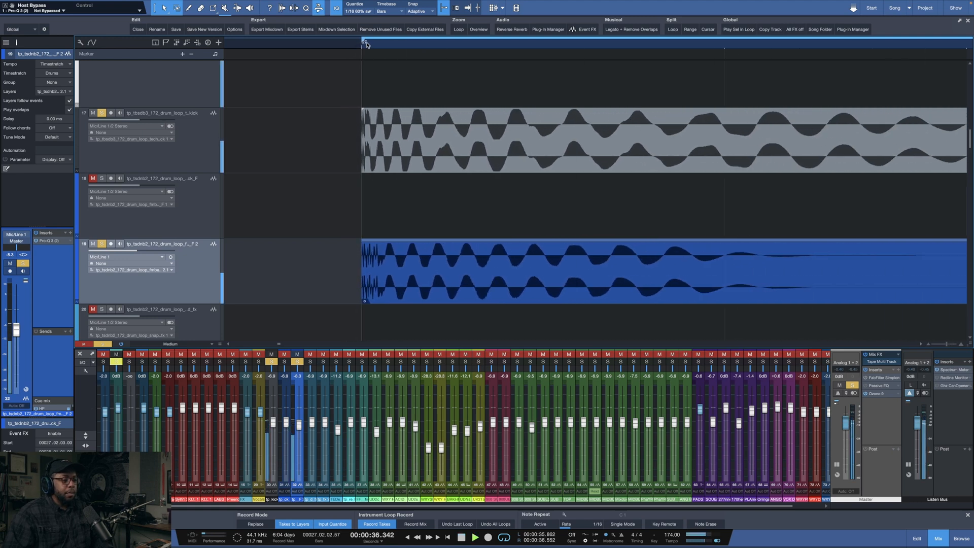
scroll(367, 44, up, 5)
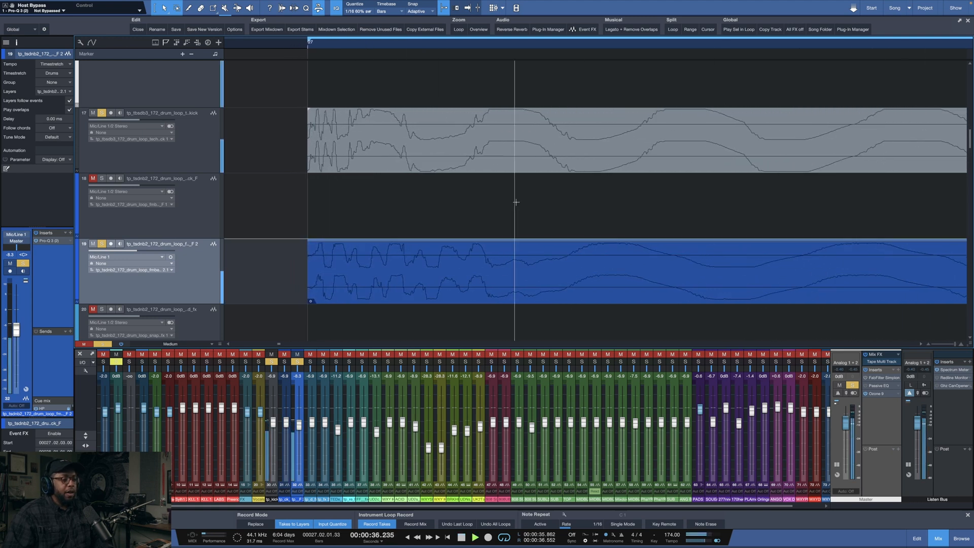
key(space)
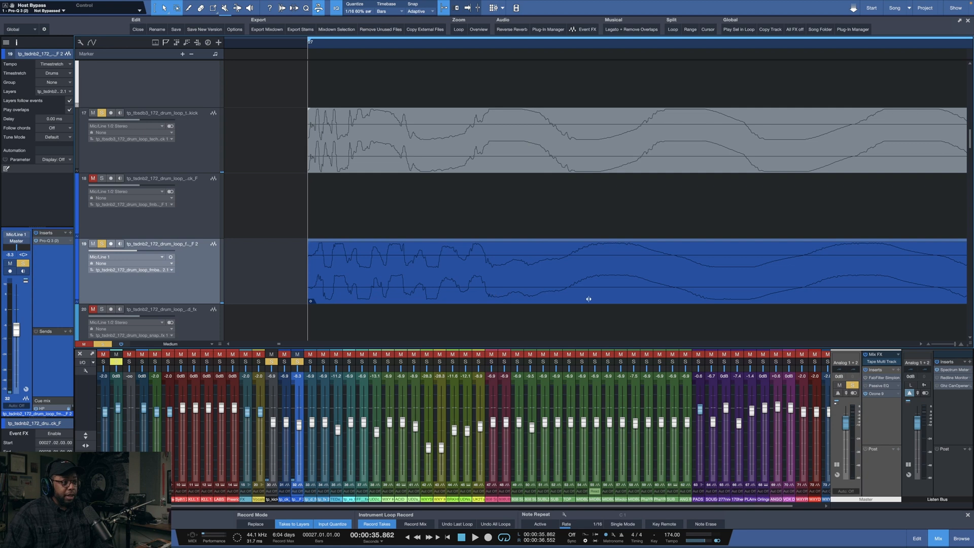
Step: Slip the track 19 kick's audio earlier within its event and play it layered with track 17
drag(610, 296, 507, 295)
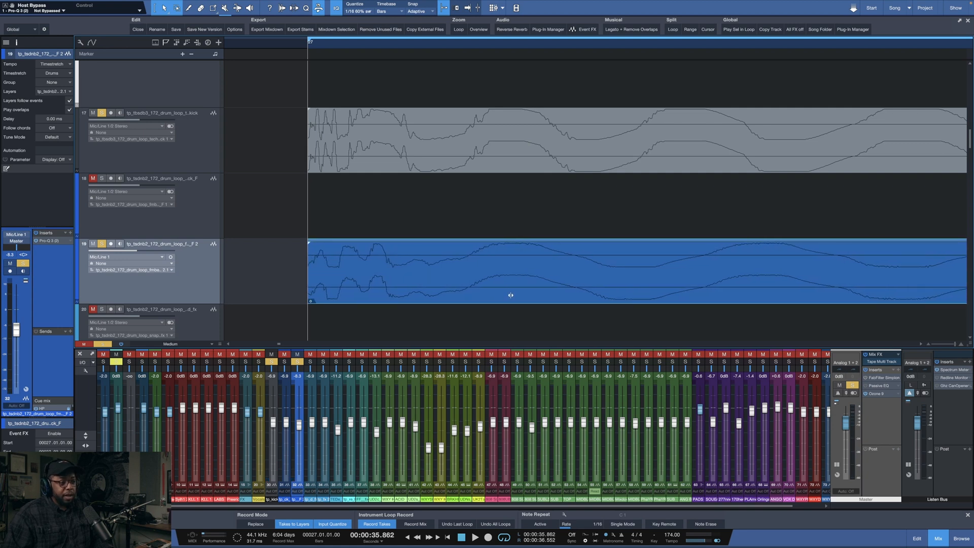
key(space)
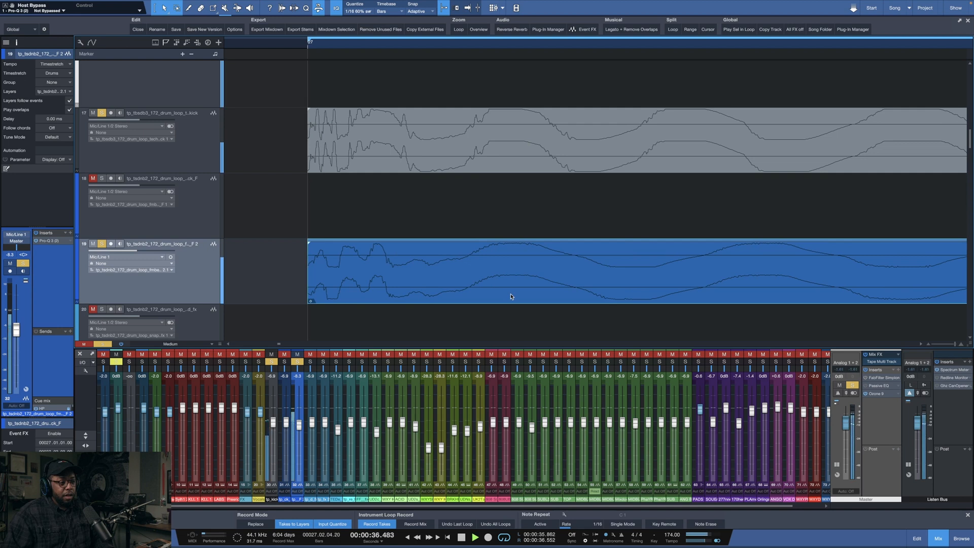
Step: Undo the slip edit on the track 19 kick and play both kicks layered from bar 27
key(space)
key(ctrl+z)
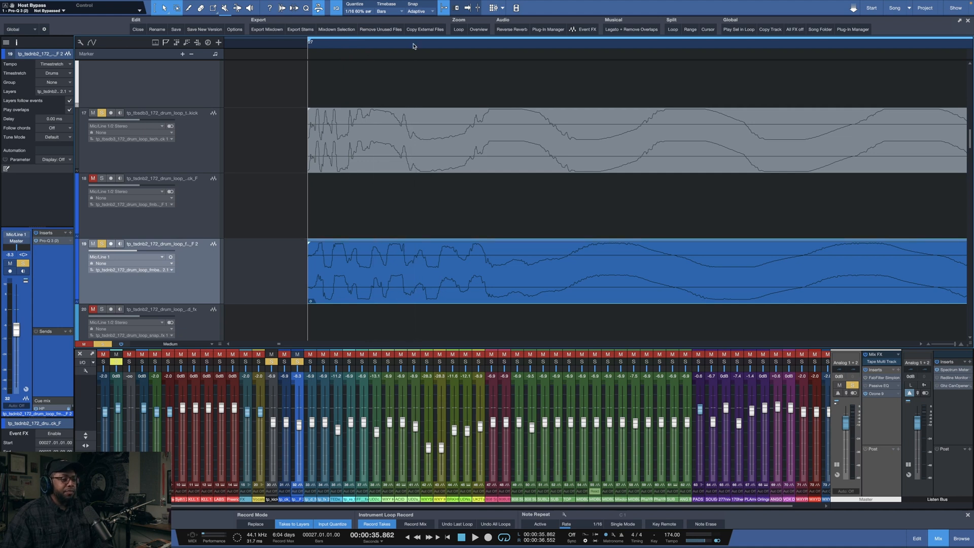
scroll(414, 46, down, 5)
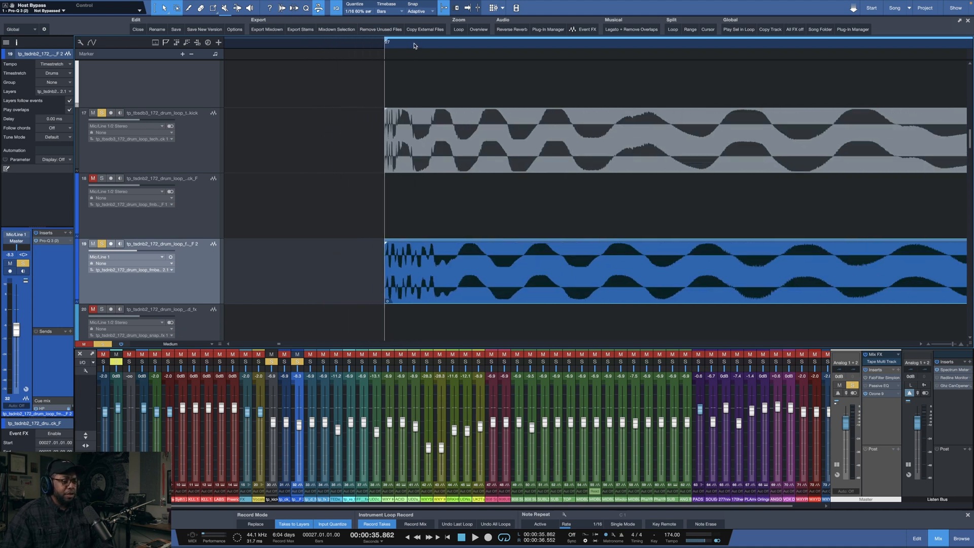
scroll(413, 46, down, 1)
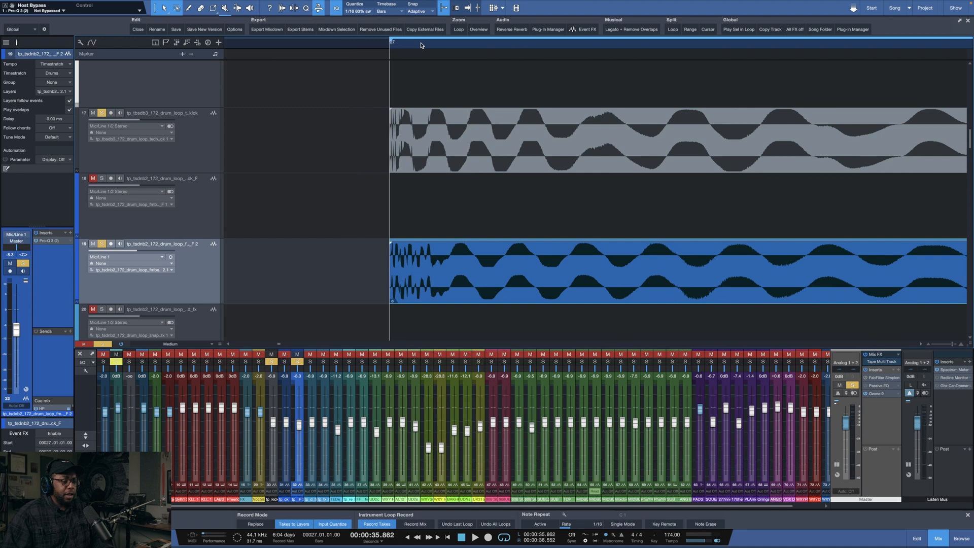
scroll(420, 46, up, 2)
scroll(420, 46, down, 3)
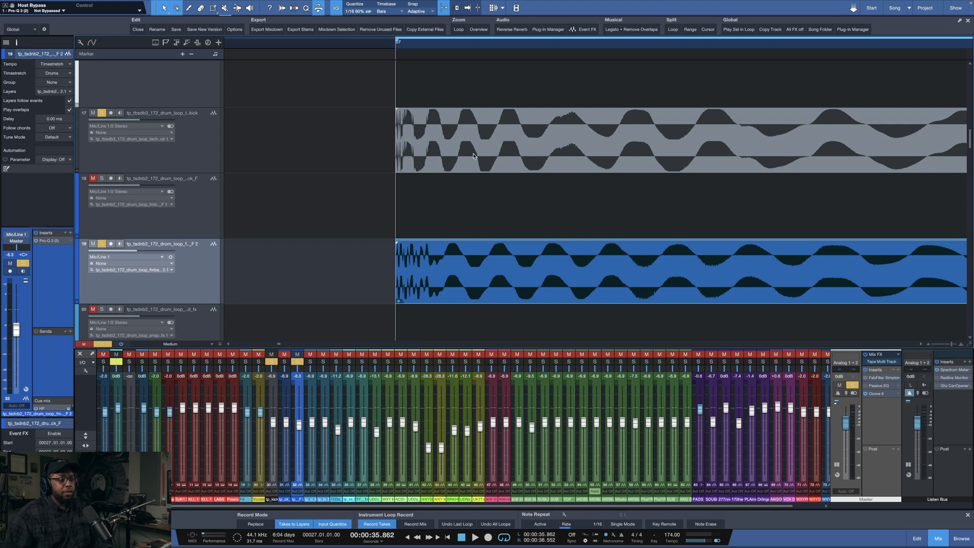
key(space)
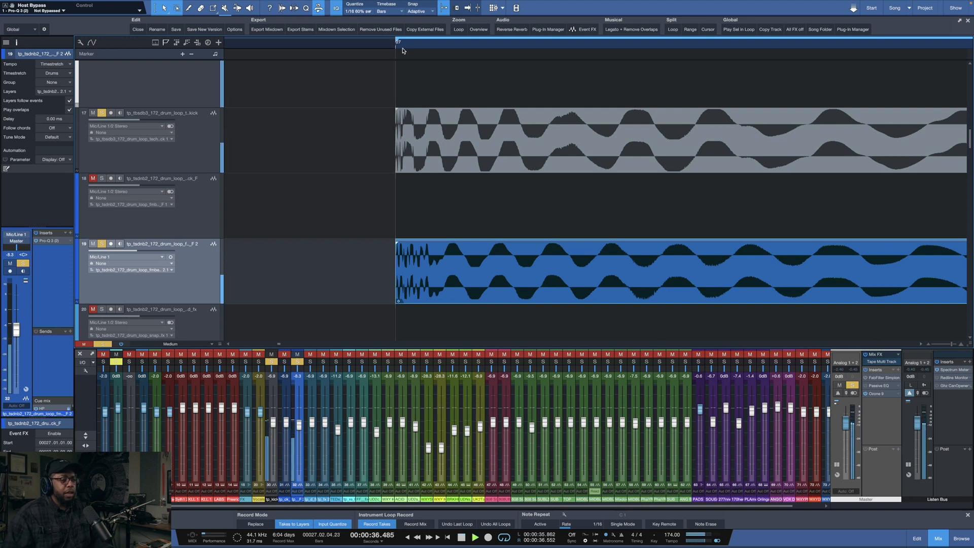
scroll(407, 43, down, 5)
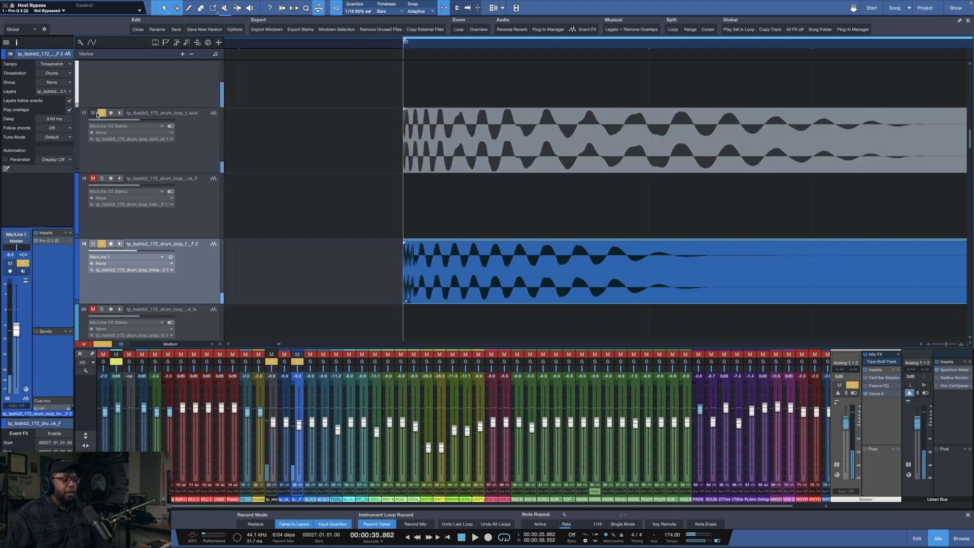
Step: Solo the track 17 and track 19 kicks alternately and play each one alone from bar 27
alt+click(102, 114)
key(space)
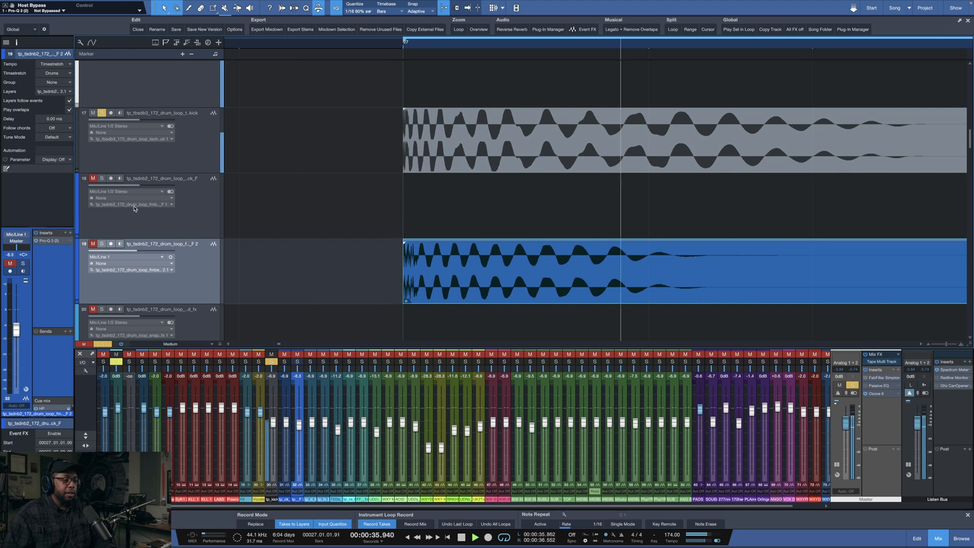
alt+click(101, 244)
key(space)
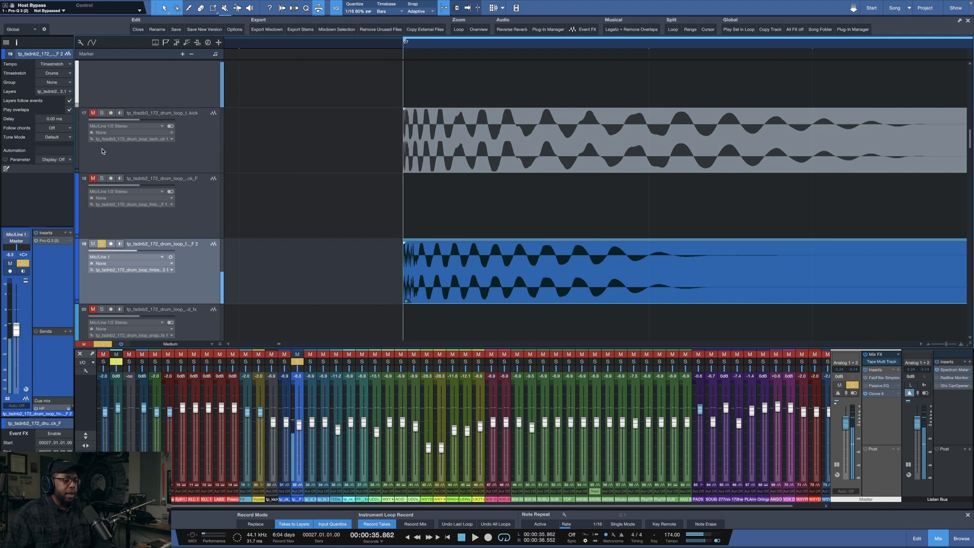
alt+click(101, 114)
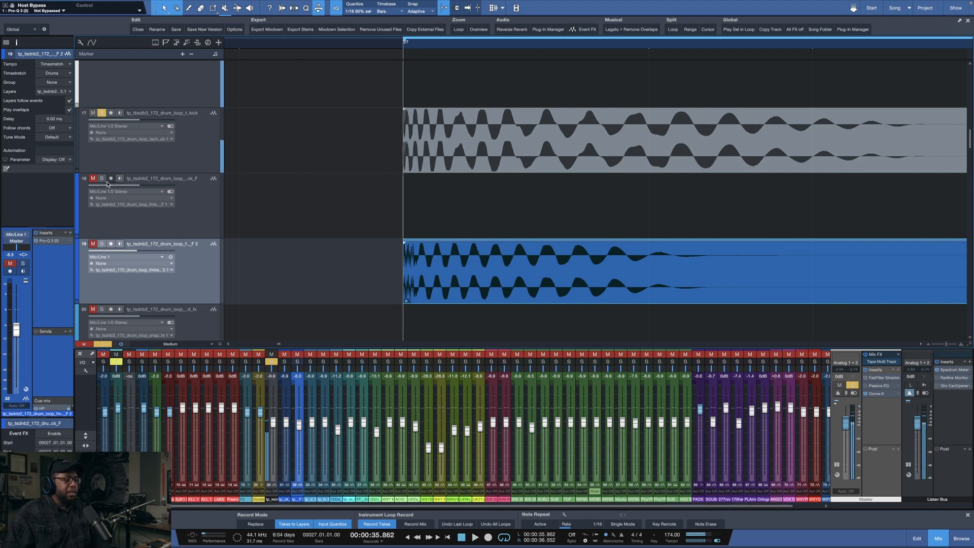
alt+click(101, 244)
key(space)
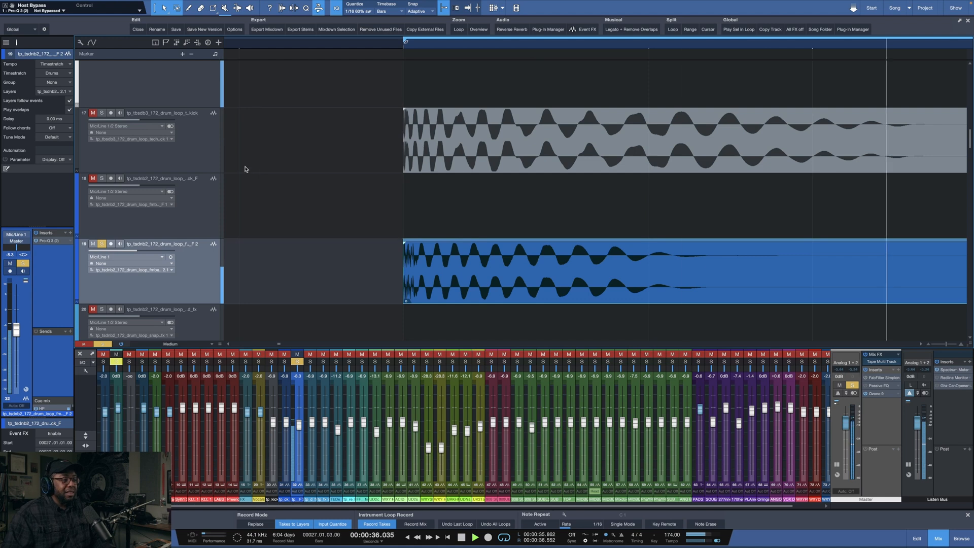
key(space)
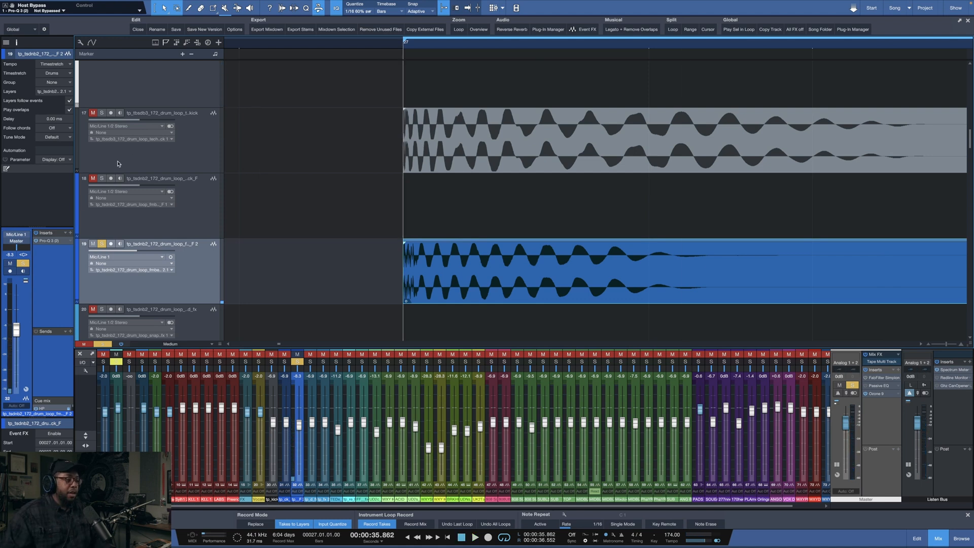
key(space)
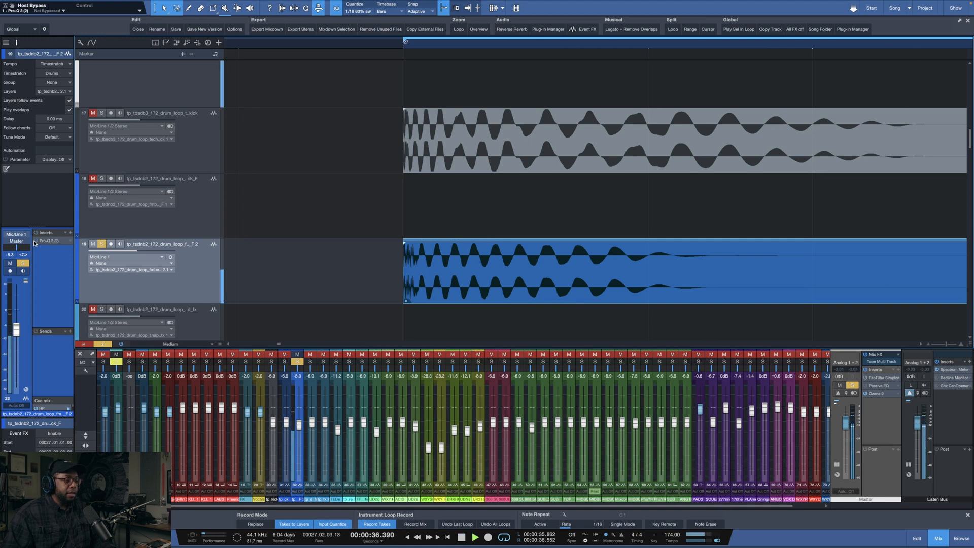
key(space)
Step: Unmute and solo track 17 alongside track 19 and play the two kicks together
click(93, 113)
click(102, 112)
key(space)
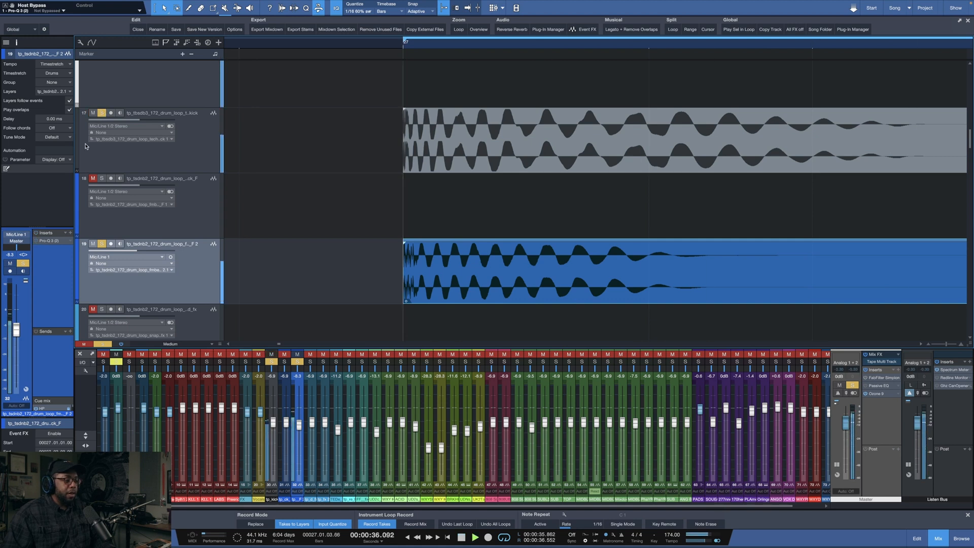
key(space)
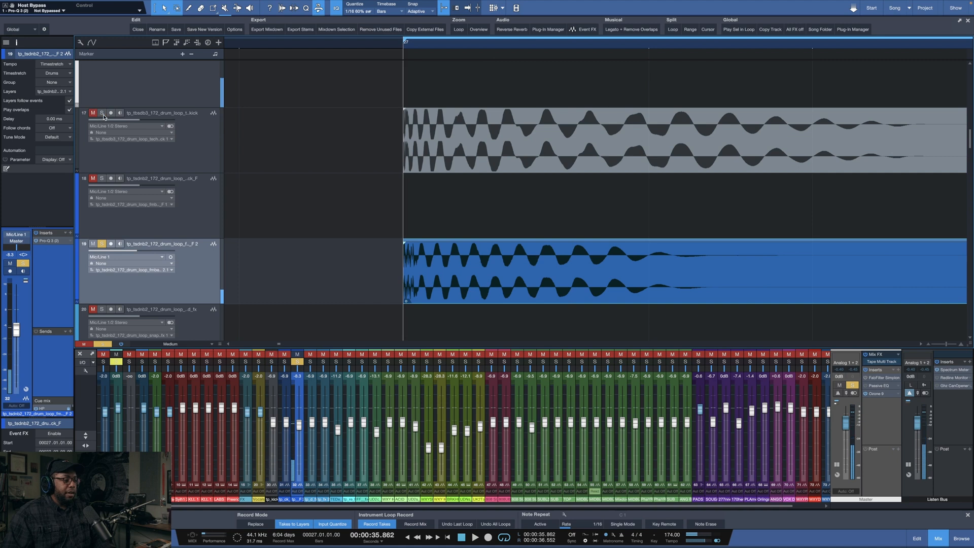
scroll(440, 47, down, 6)
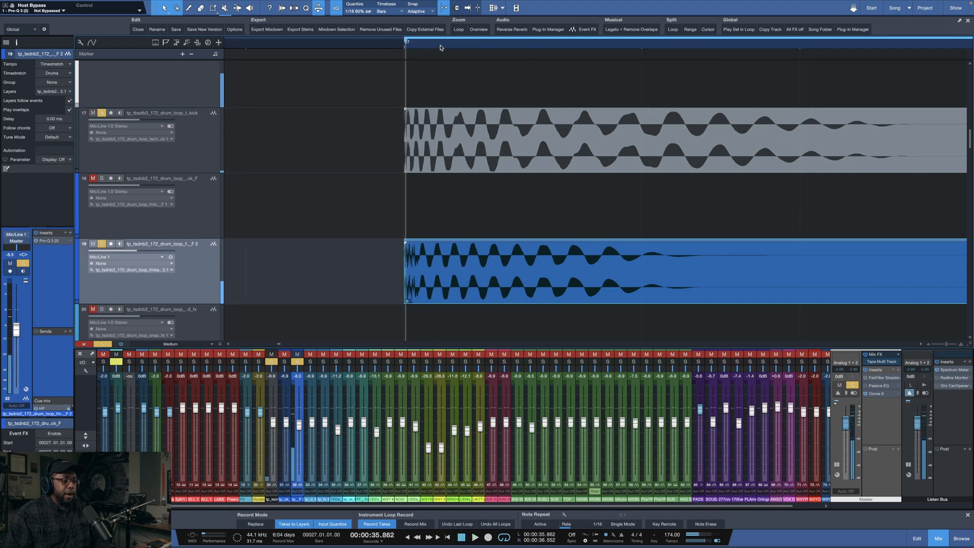
scroll(441, 47, up, 2)
scroll(441, 47, up, 3)
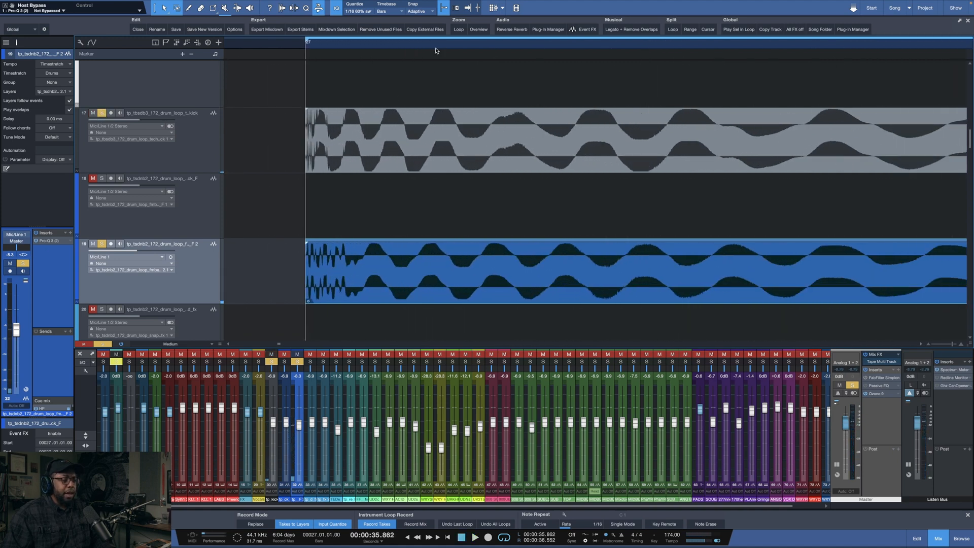
Step: Try slipping the audio within the track 17 and track 19 kick events later, and undo the slips
click(326, 157)
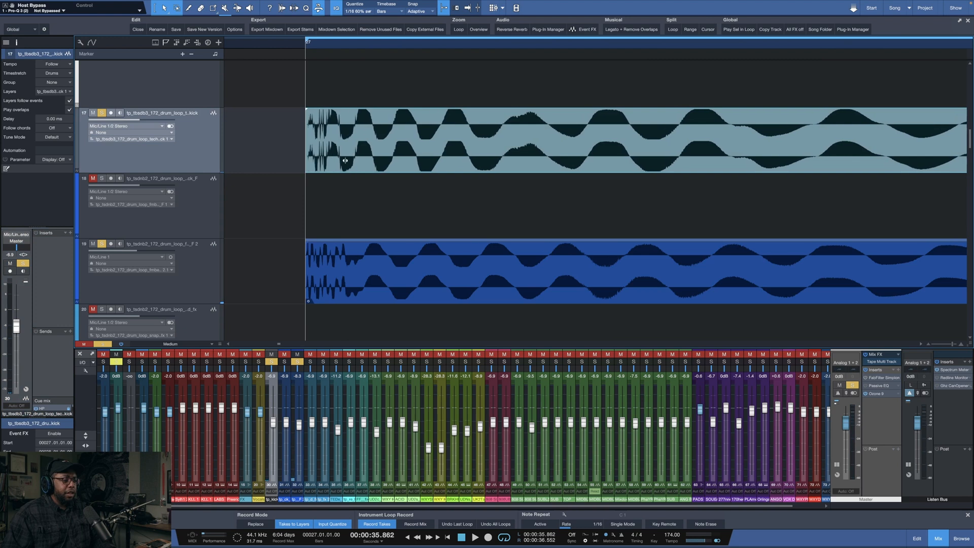
drag(327, 284, 728, 278)
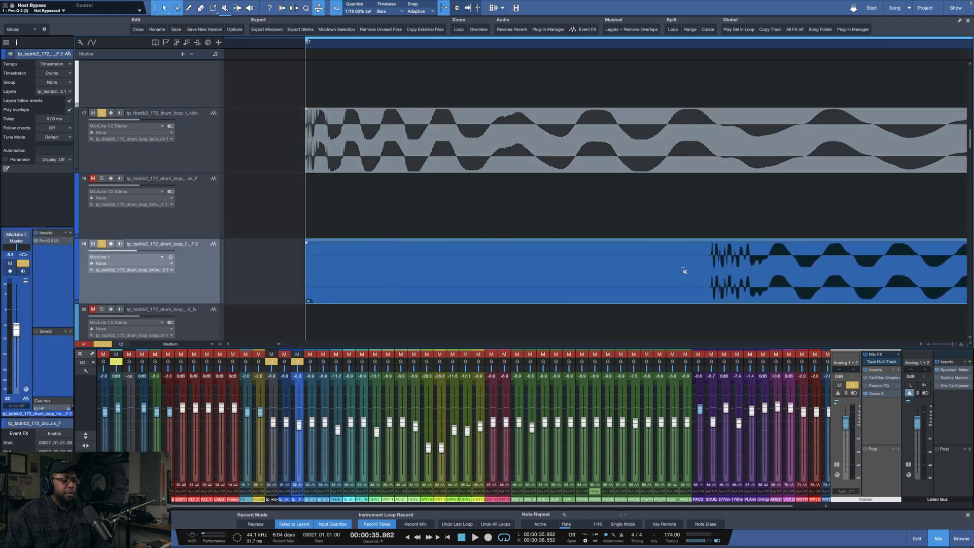
key(super+z)
Step: Play both soloed kicks together from bar 27 to check the layered sound in its original alignment
scroll(377, 42, down, 2)
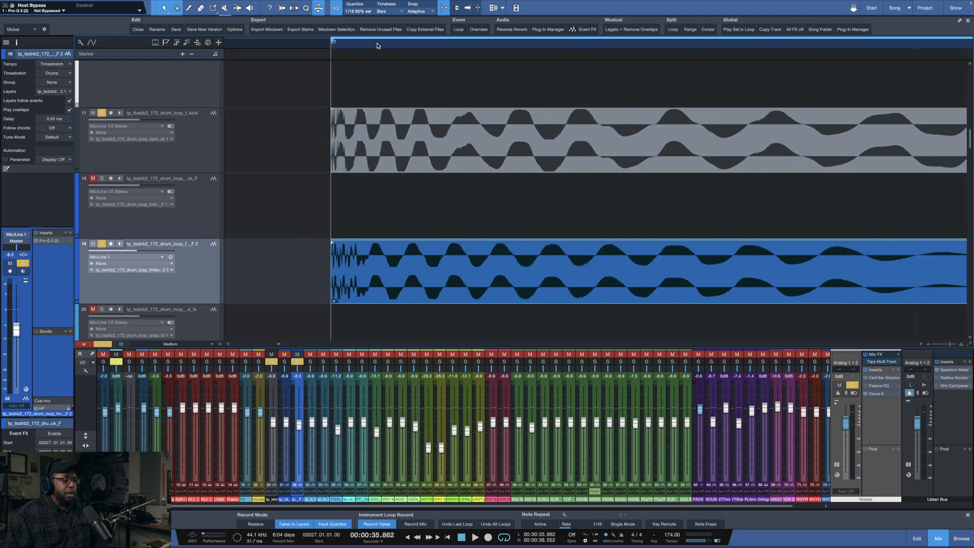
scroll(377, 45, down, 2)
key(space)
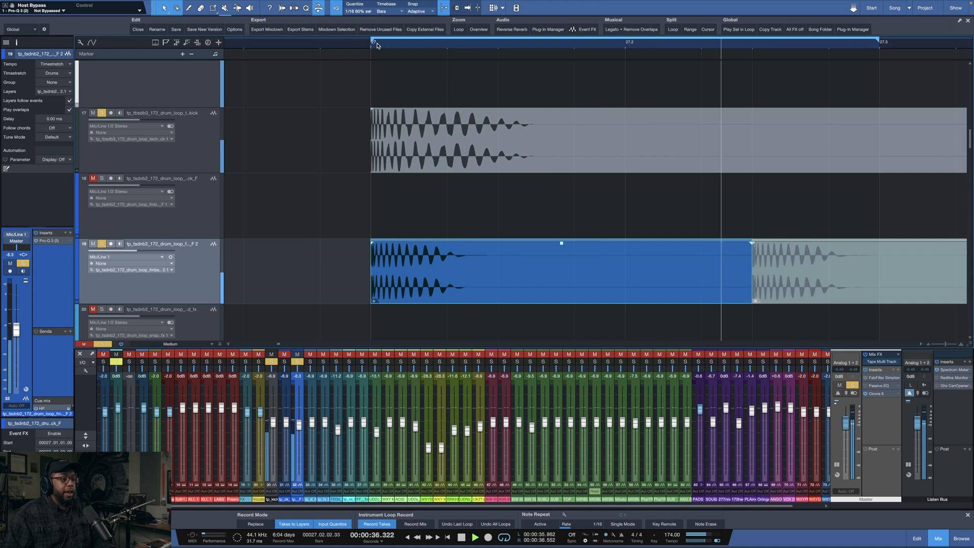
scroll(377, 44, down, 1)
scroll(377, 44, down, 2)
key(space)
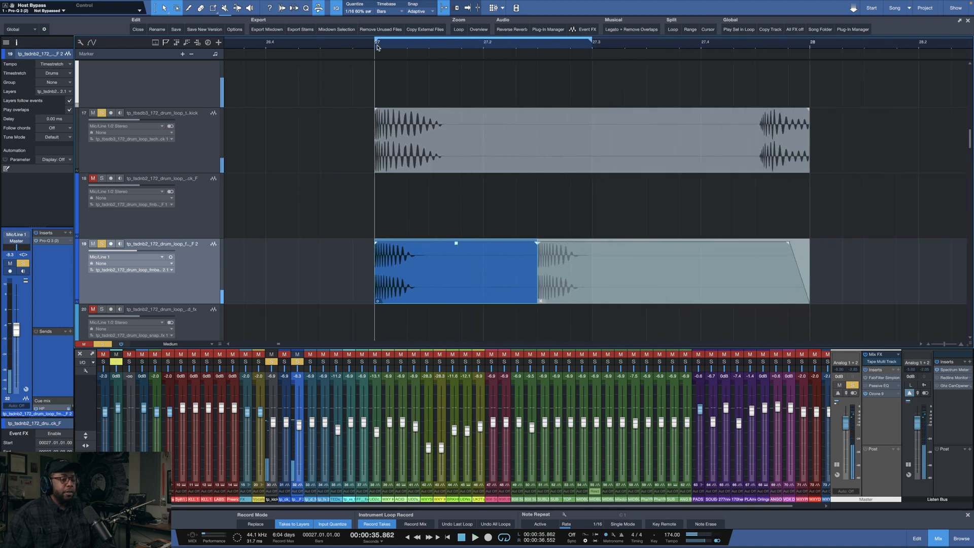
Step: Copy the bar 33 kick events on tracks 17 and 19 to bar 29 on the same tracks
scroll(377, 45, down, 8)
scroll(688, 53, up, 3)
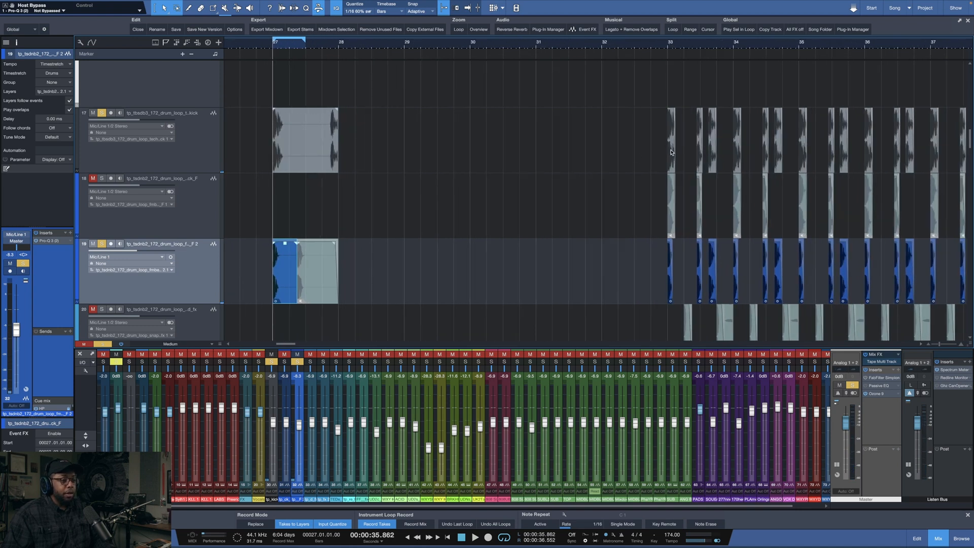
drag(670, 153, 431, 153)
drag(411, 157, 407, 158)
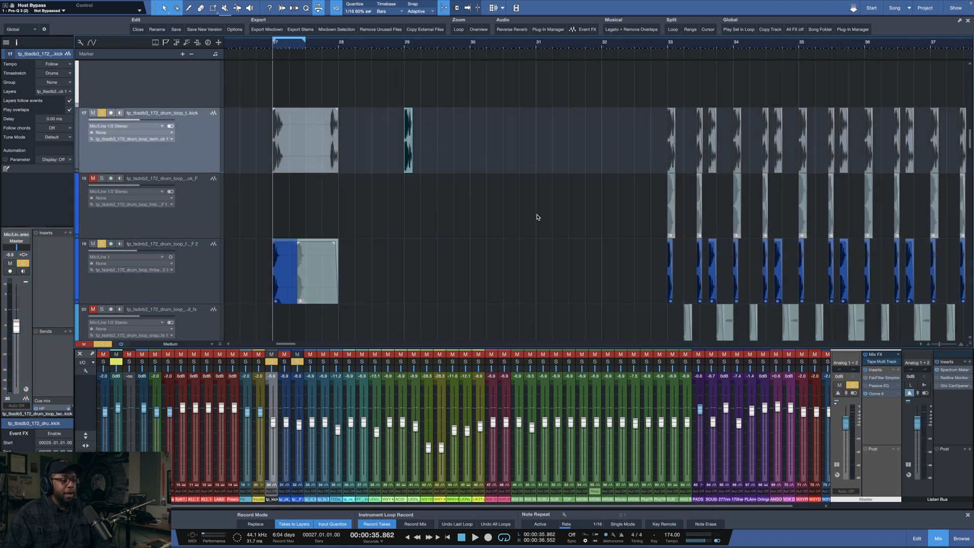
drag(671, 287, 405, 273)
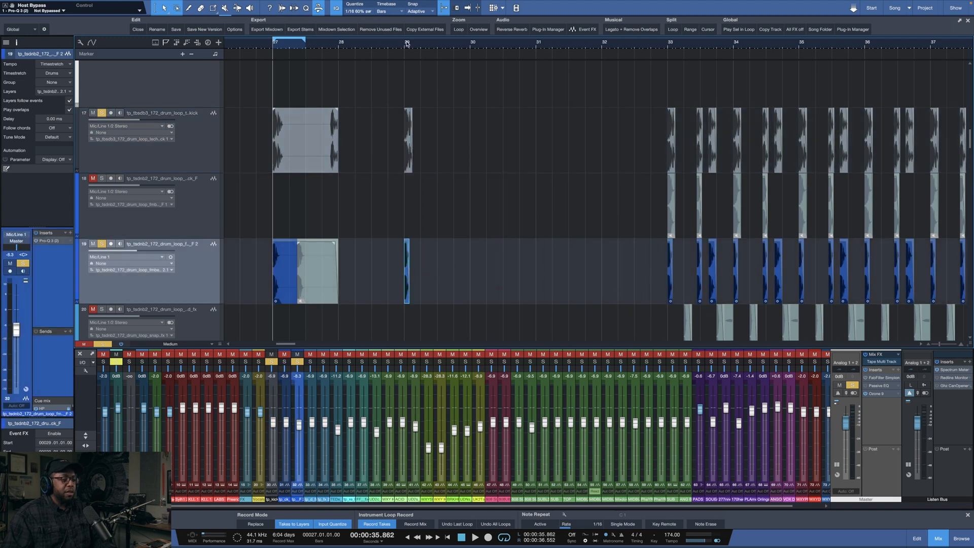
Step: Solo only track 17 and play its copied, faded kick at bar 29
scroll(406, 44, up, 3)
scroll(405, 44, up, 3)
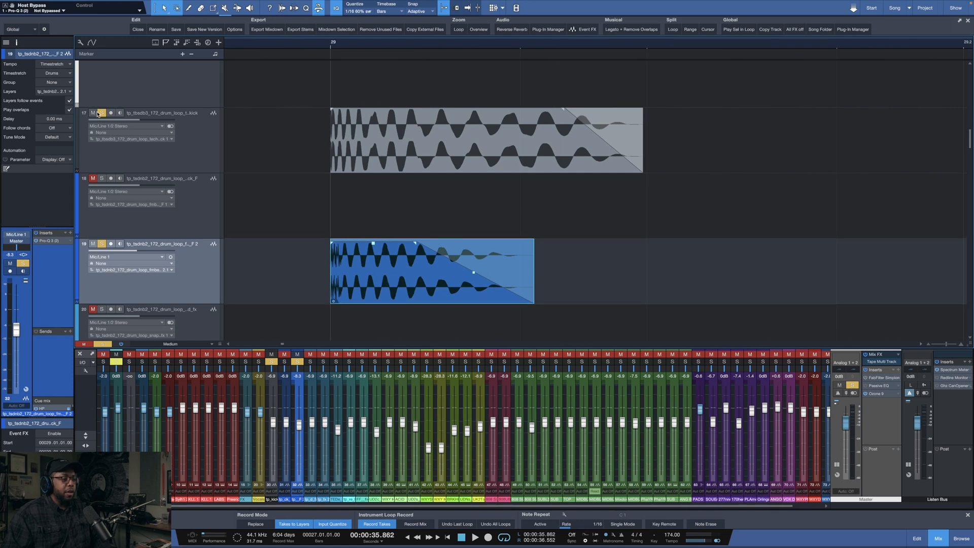
key(s)
key(space)
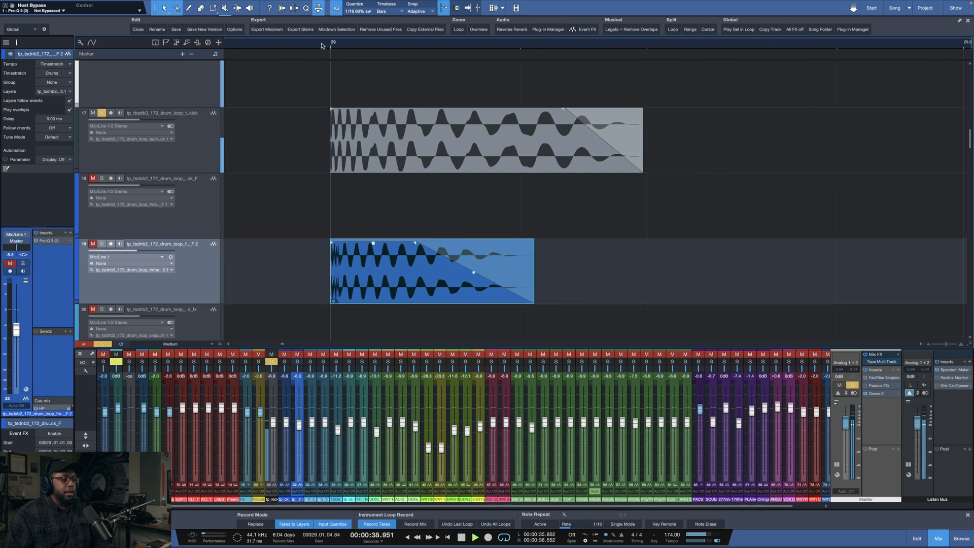
scroll(329, 44, down, 5)
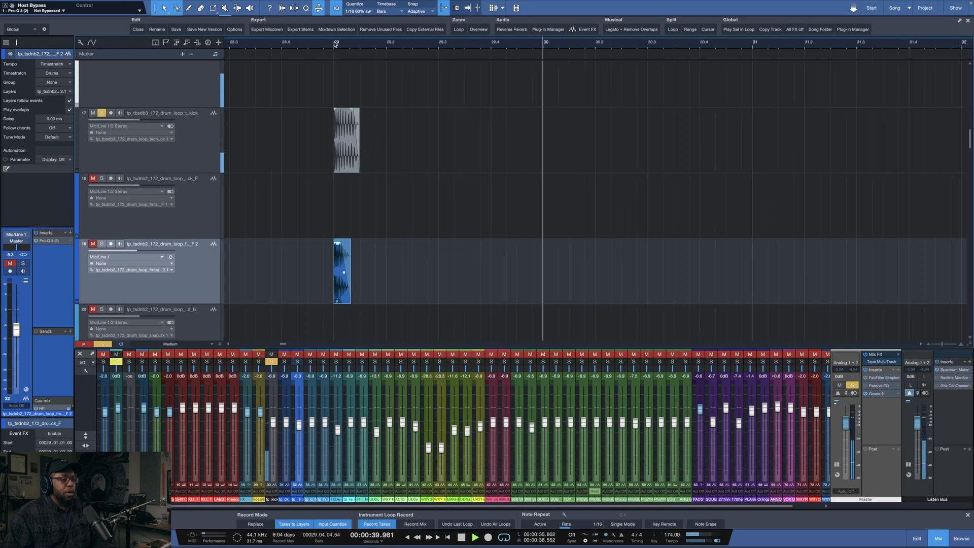
scroll(334, 45, down, 5)
key(space)
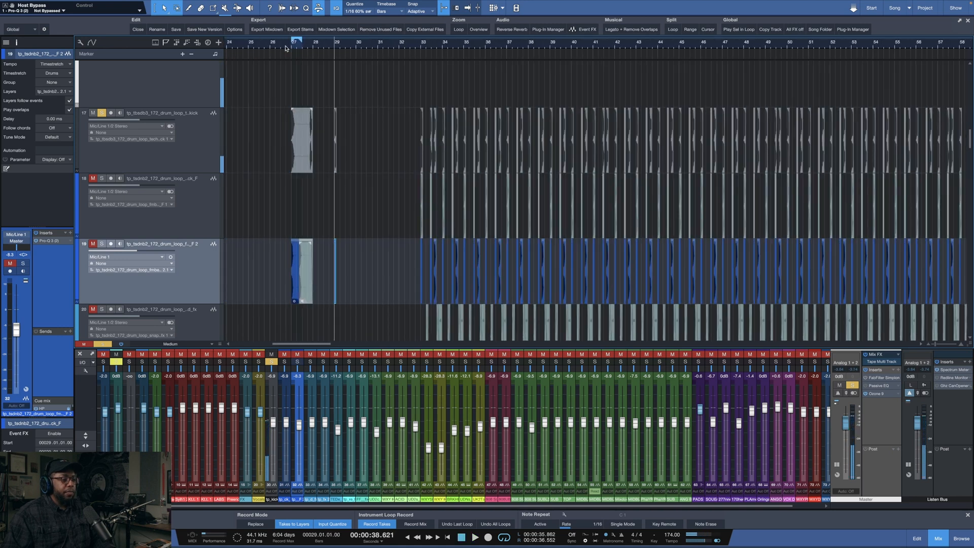
key(space)
scroll(304, 49, up, 8)
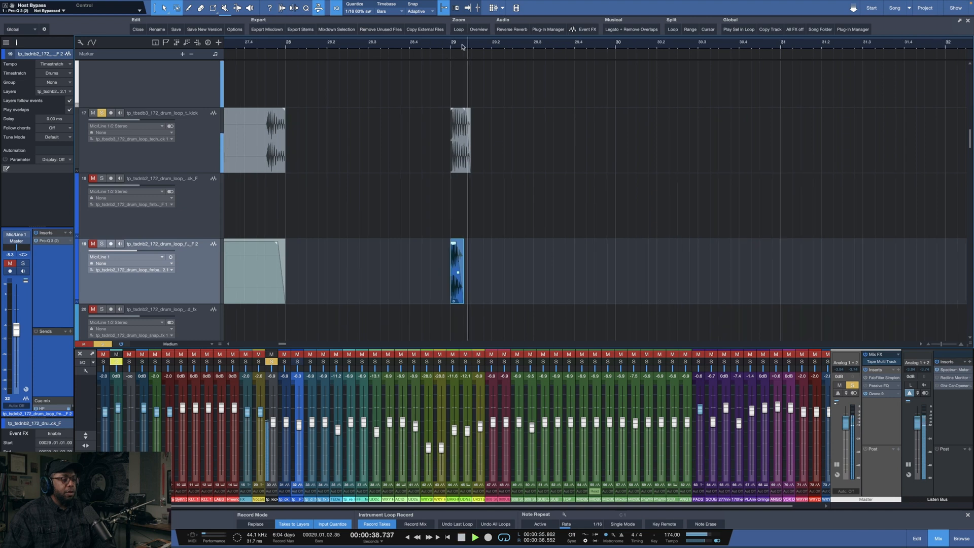
Step: Extend the end of the track 17 kick event at bar 29 to include its full tail, and play it
scroll(459, 47, down, 8)
scroll(432, 47, up, 15)
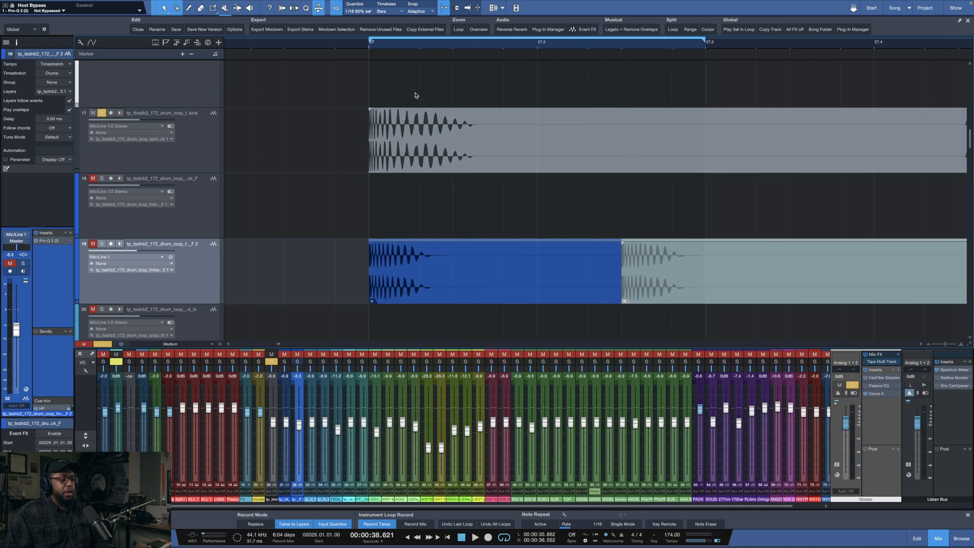
scroll(417, 46, up, 3)
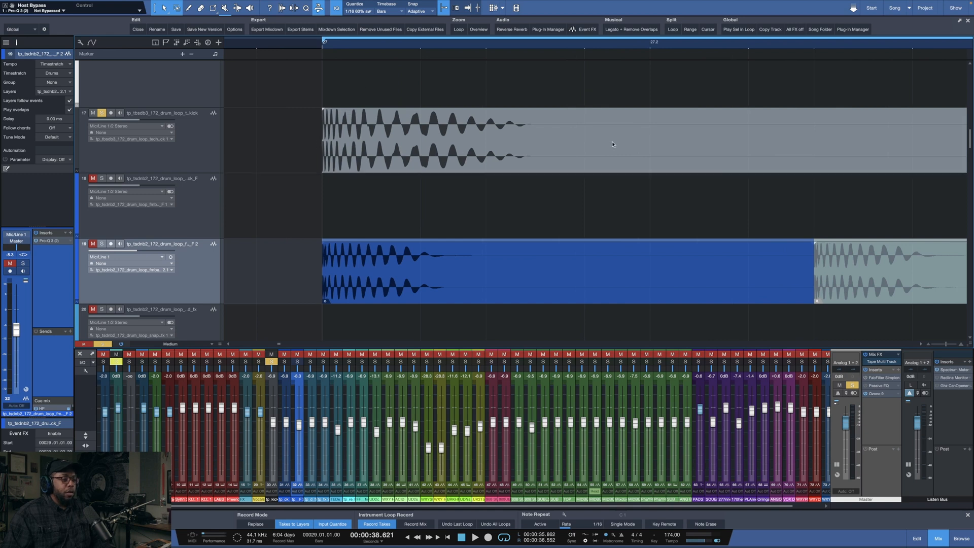
scroll(454, 46, down, 8)
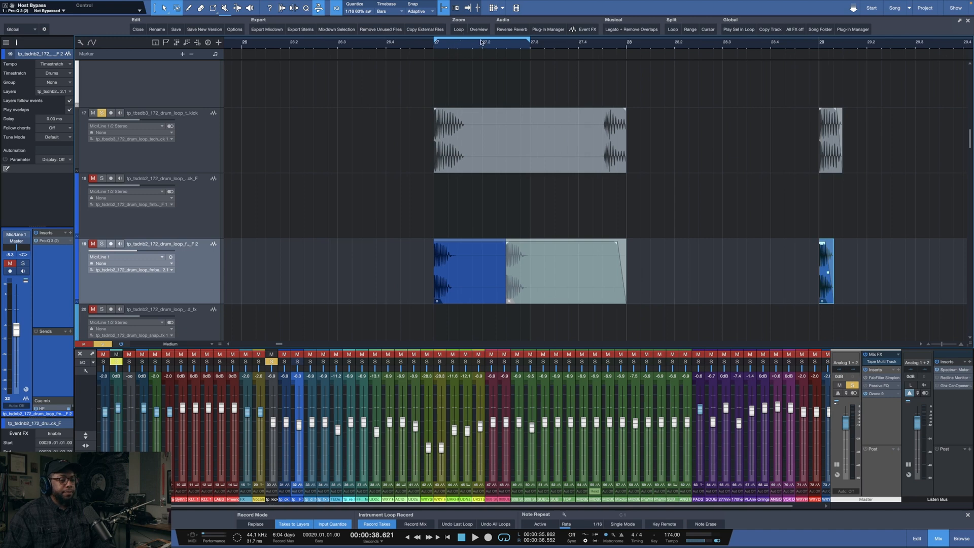
scroll(848, 46, up, 5)
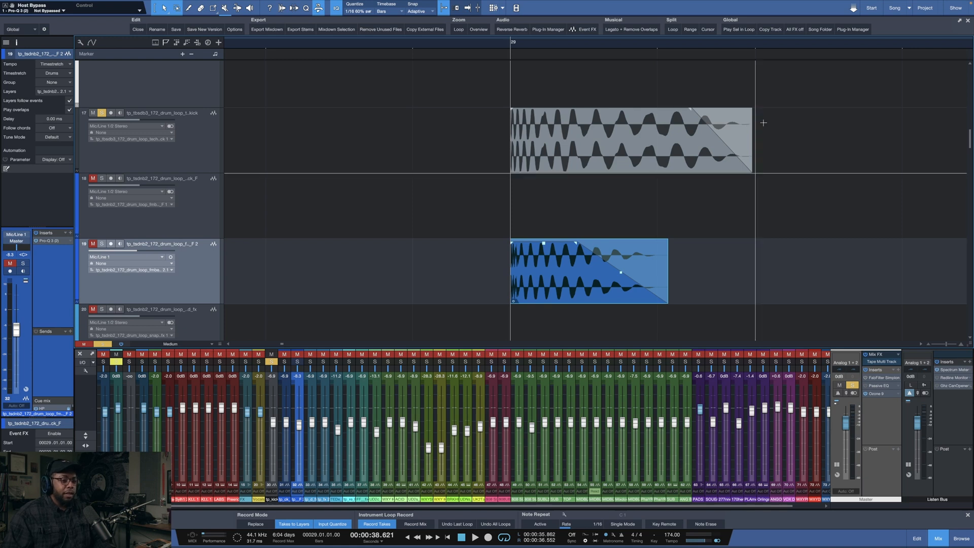
click(752, 134)
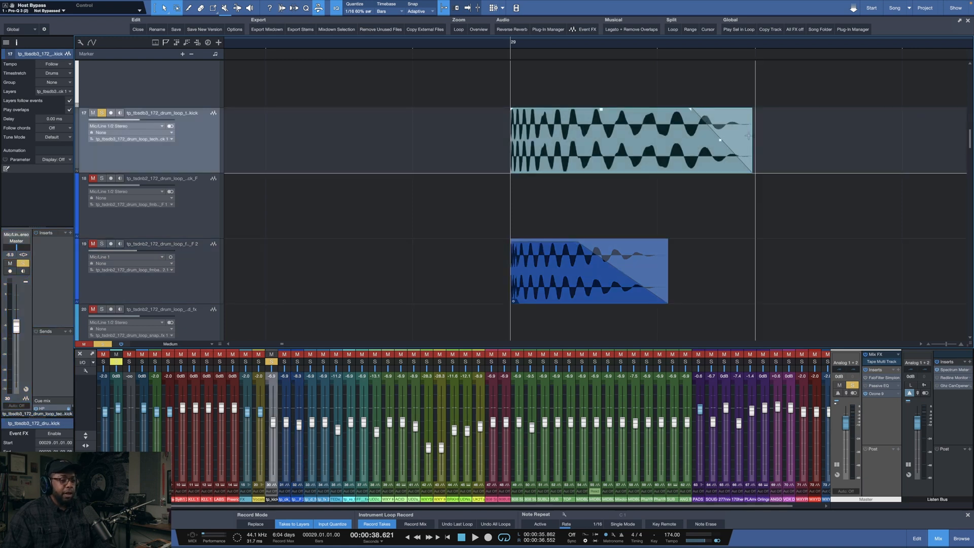
drag(755, 135, 891, 134)
key(space)
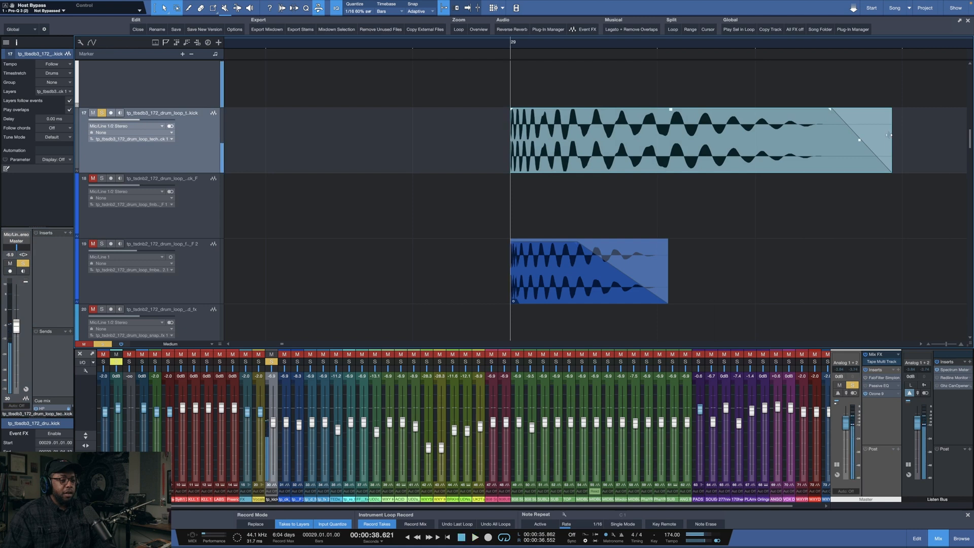
Step: Undo the last extension of the track 17 kick event at bar 29 and add track 19 to the solo
key(ctrl+z)
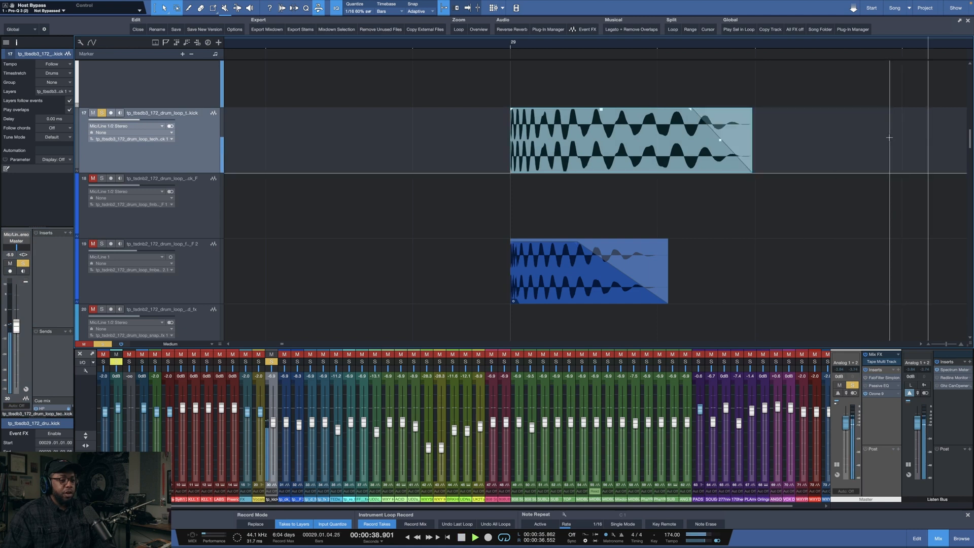
key(space)
click(102, 243)
Step: Extend the end of the track 19 kick event at bar 29 to about the end of the track 17 event, and play both
drag(667, 260, 748, 256)
key(space)
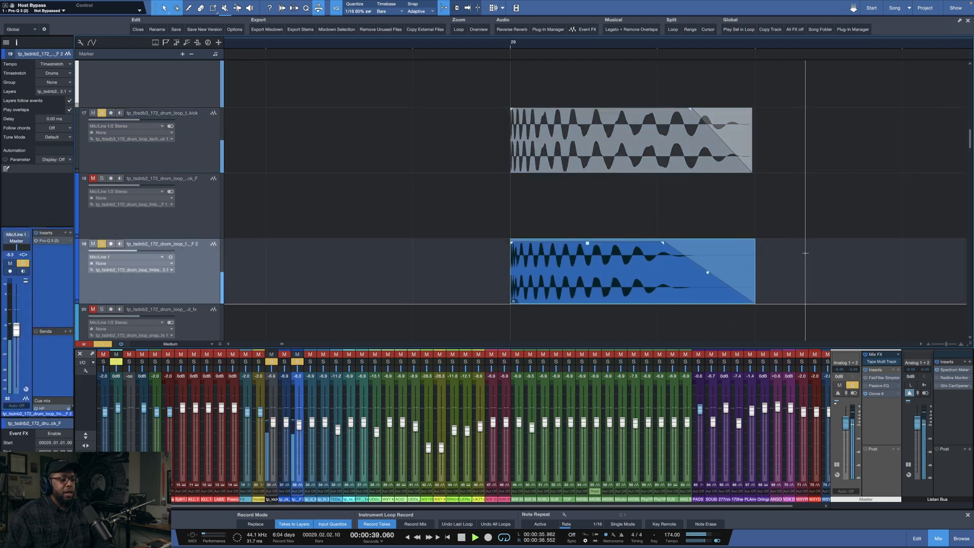
key(space)
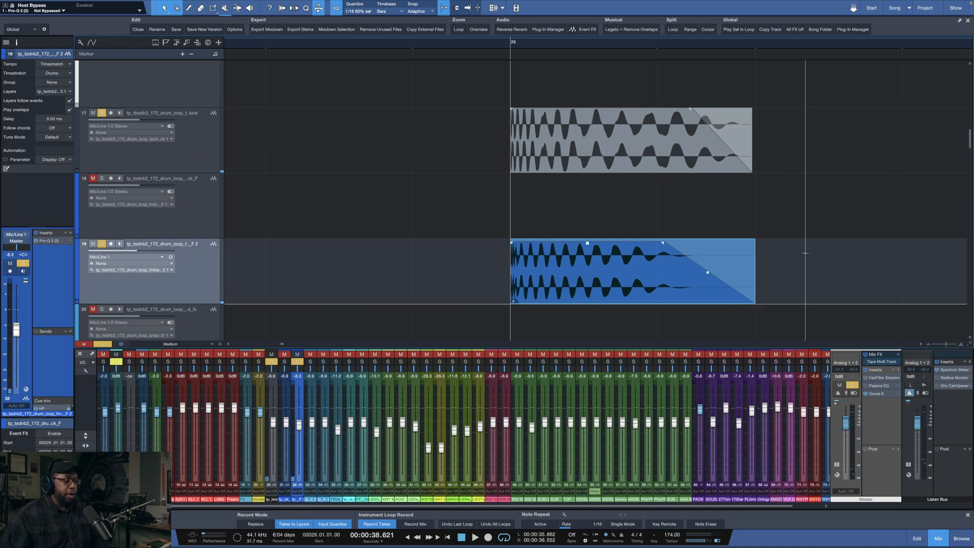
Step: Undo the extension of the track 19 kick event and play both faded kicks from bar 29
key(ctrl+z)
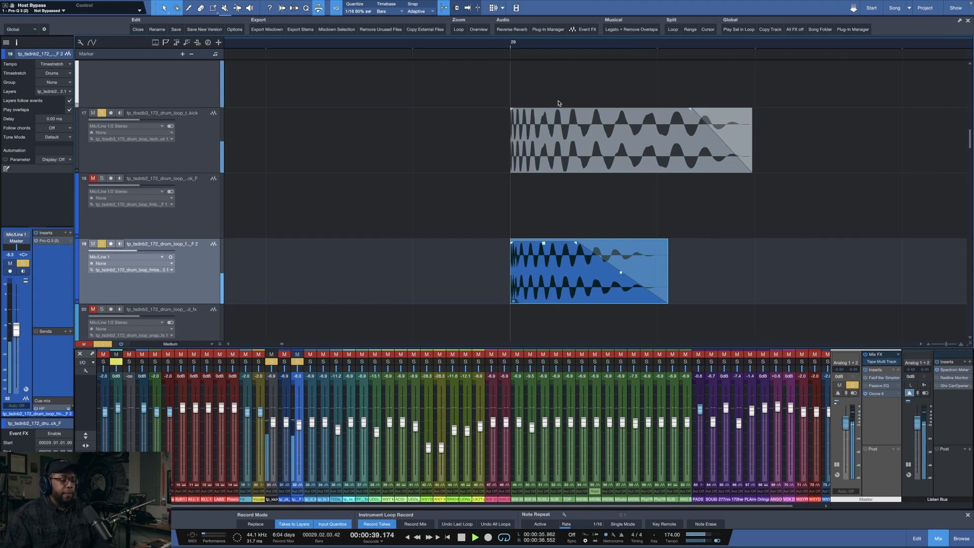
key(space)
key(space)
Step: Copy the first three kick hits from bar 33 on tracks 17 to 19 to bar 30 on the same tracks
scroll(519, 45, up, 5)
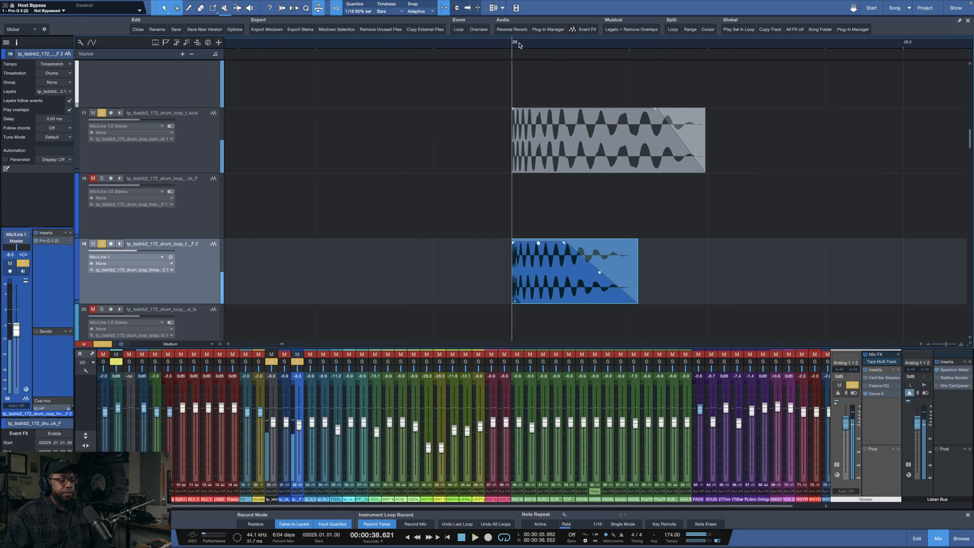
scroll(520, 45, up, 3)
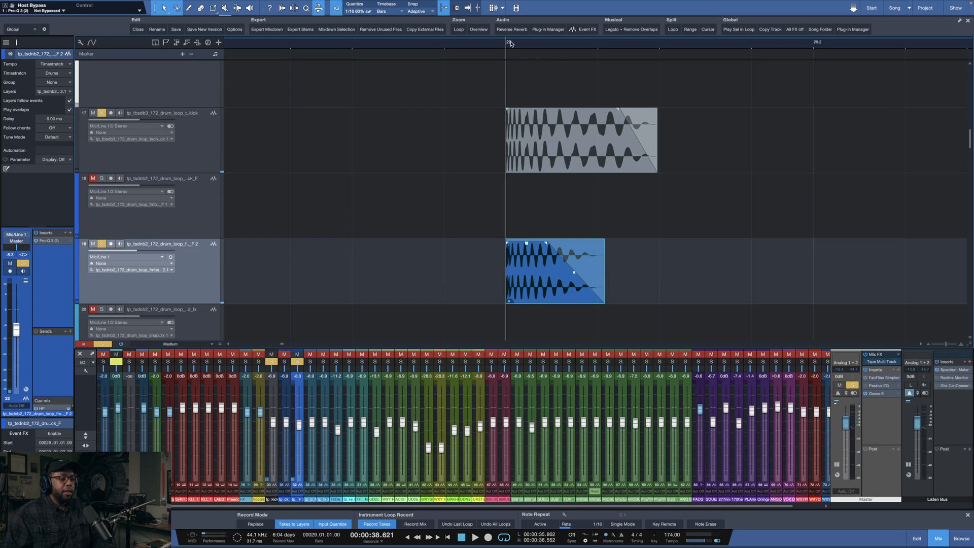
scroll(511, 44, down, 3)
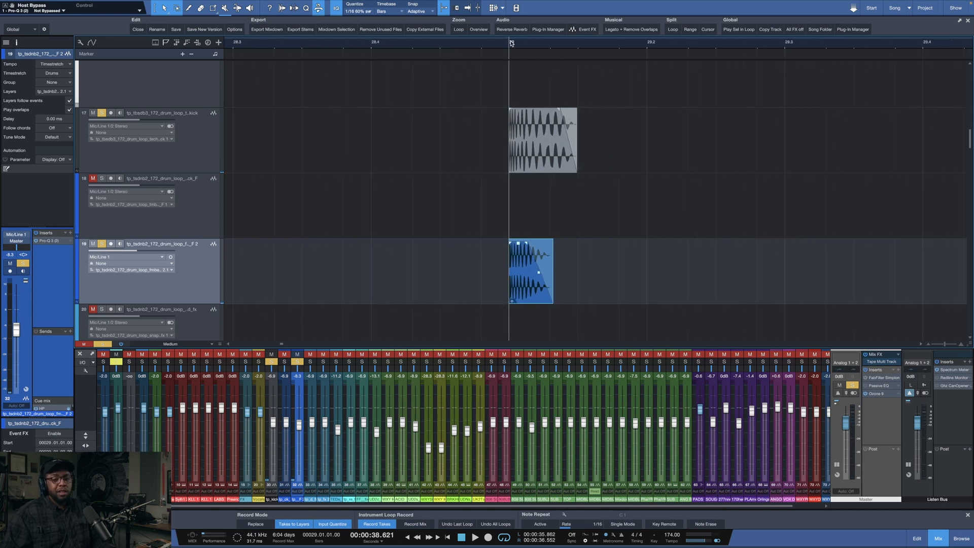
scroll(511, 44, down, 6)
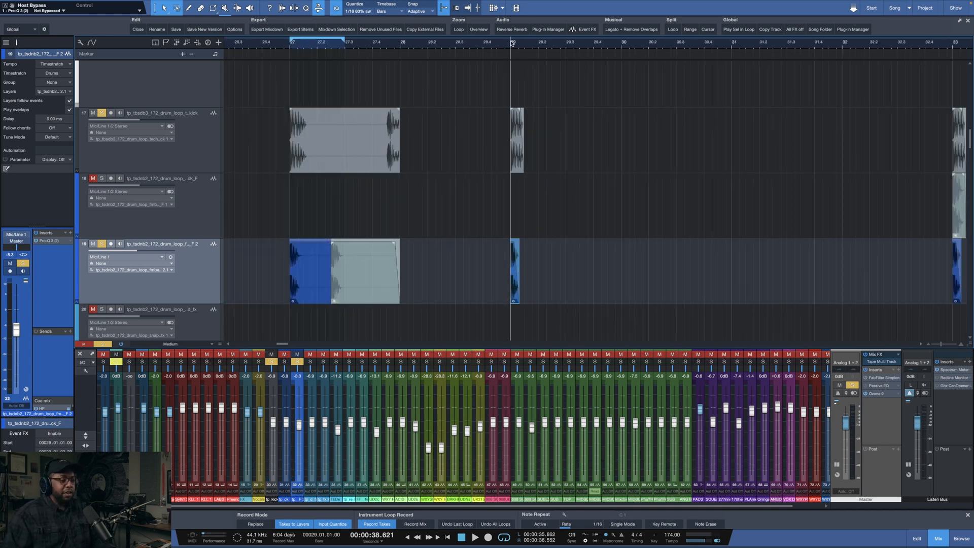
scroll(511, 44, down, 6)
scroll(569, 45, up, 4)
drag(521, 126, 582, 251)
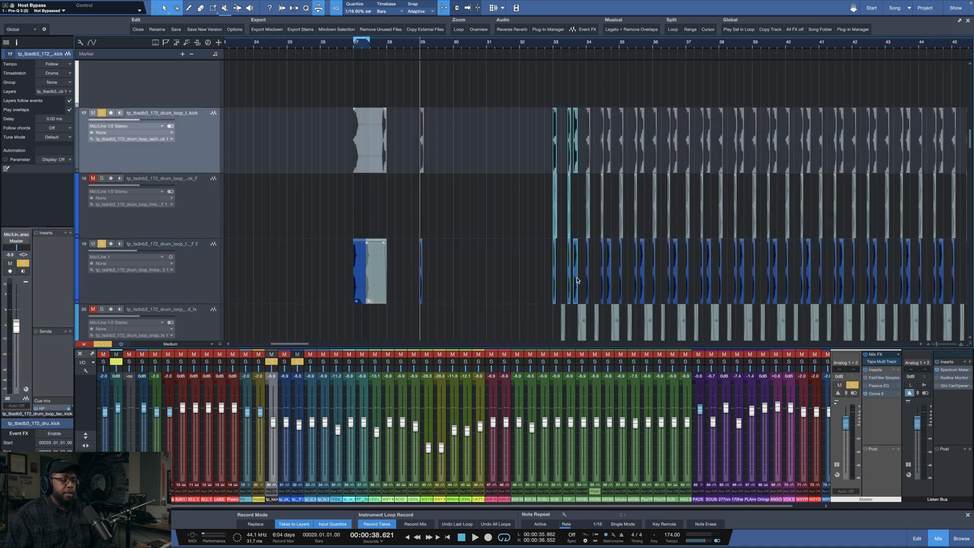
drag(576, 292, 477, 284)
drag(450, 43, 469, 164)
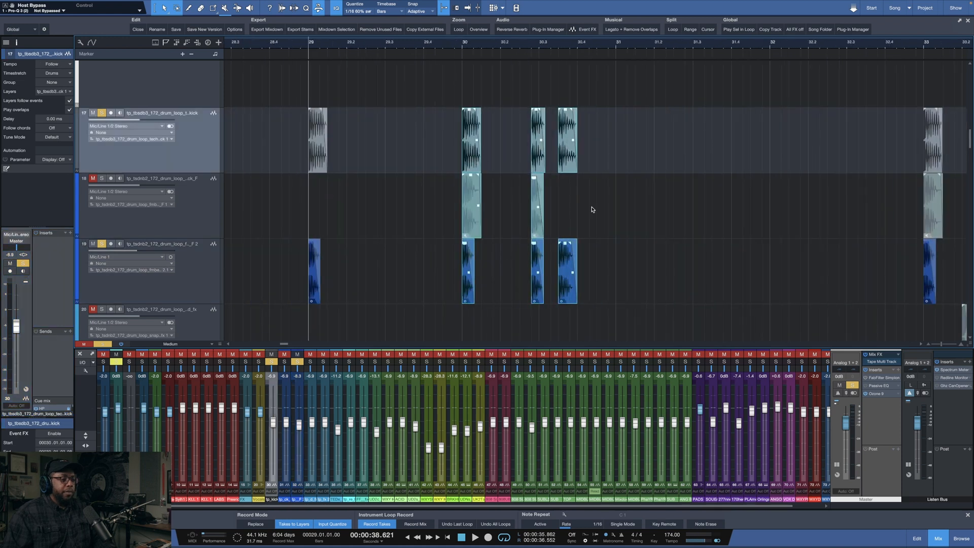
Step: Set the loop range from bar 30 to bar 31, solo only track 17, and play its copied kicks
scroll(580, 50, up, 5)
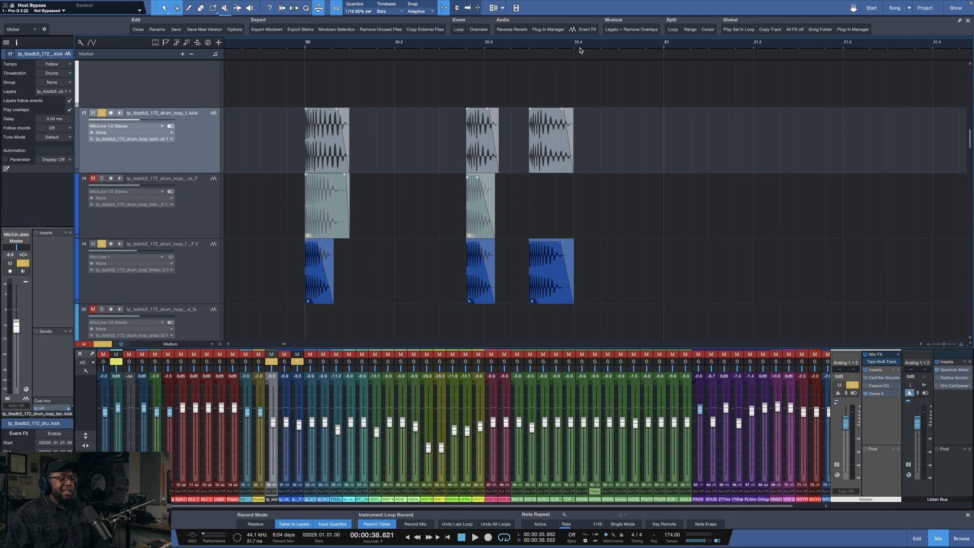
scroll(580, 50, down, 2)
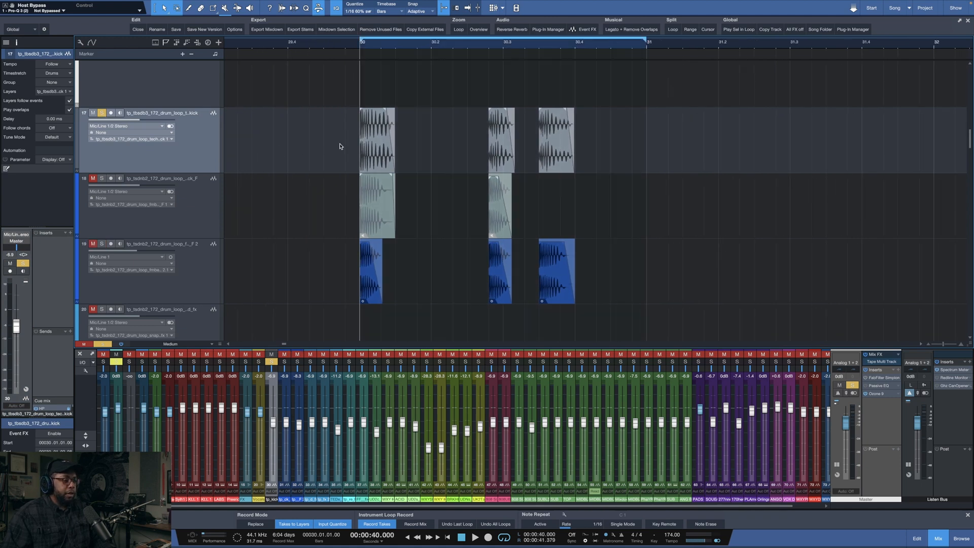
key(space)
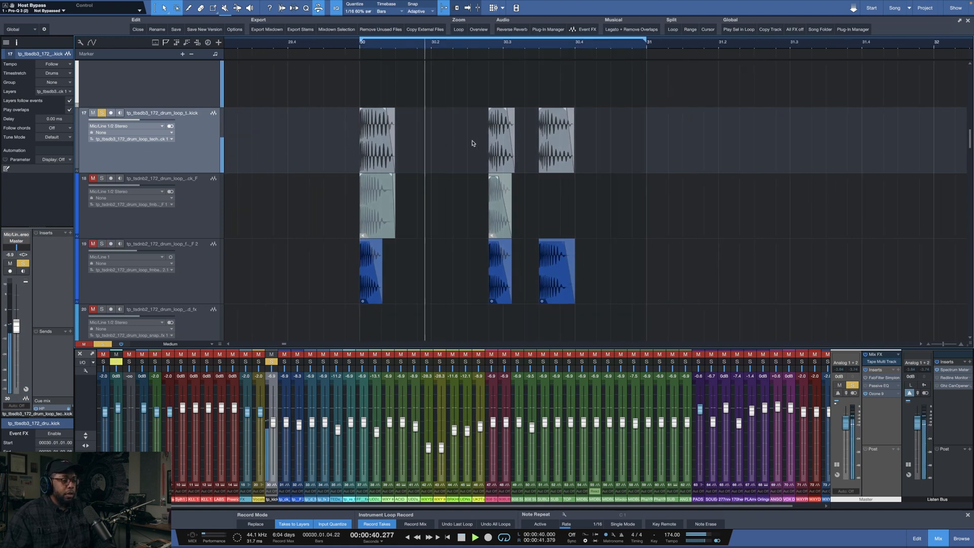
key(space)
scroll(556, 45, up, 2)
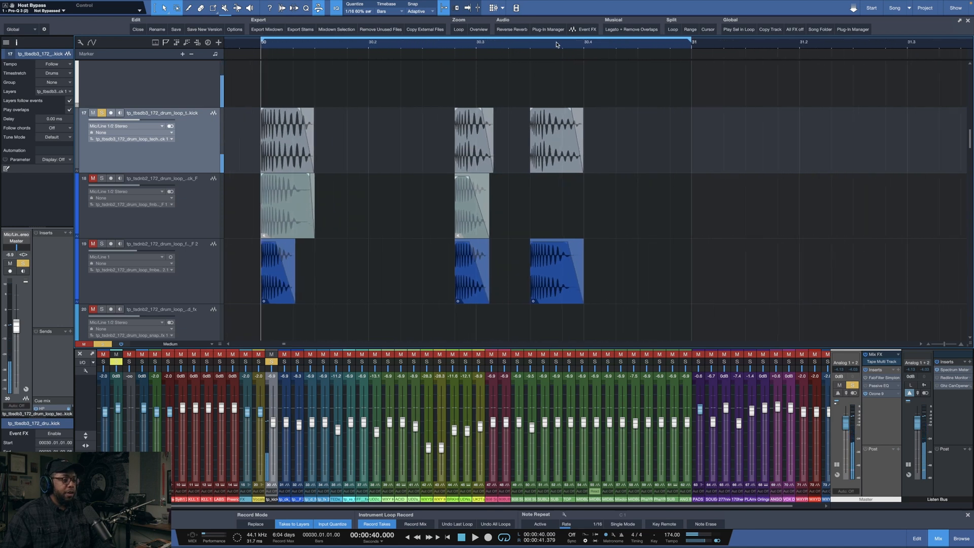
key(space)
Step: Move the loop start to the second kick of bar 30, keeping its end at bar 31, and play track 17's last two kicks
click(455, 40)
key(space)
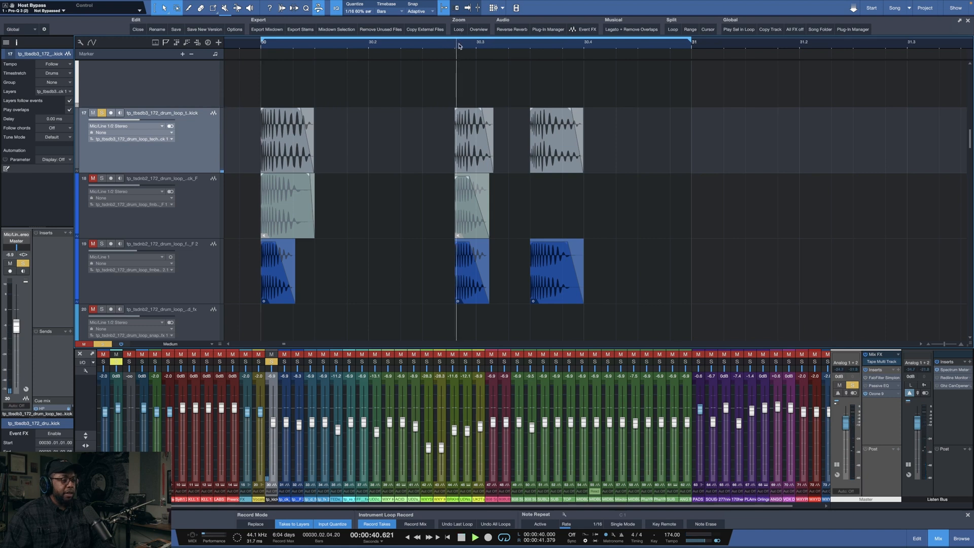
key(space)
drag(454, 36, 699, 42)
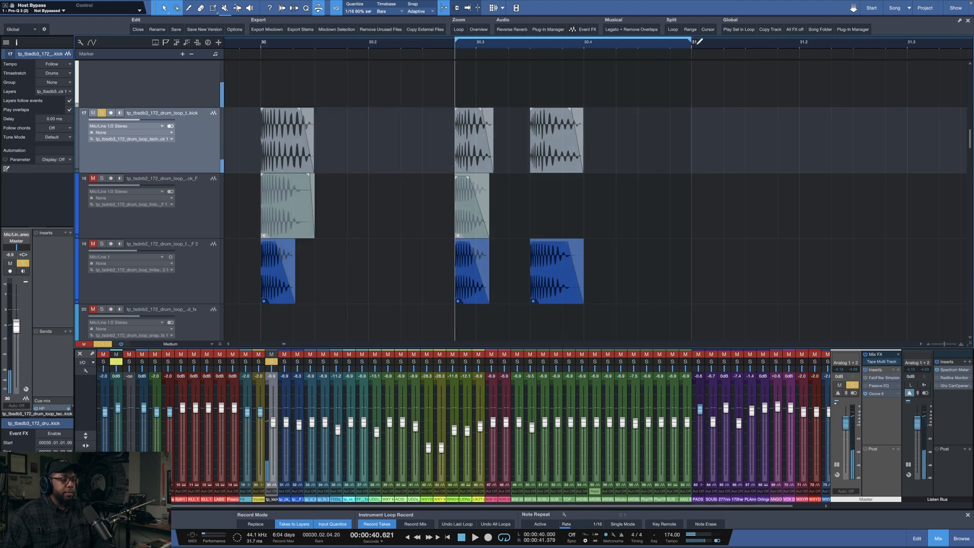
key(space)
scroll(502, 51, up, 3)
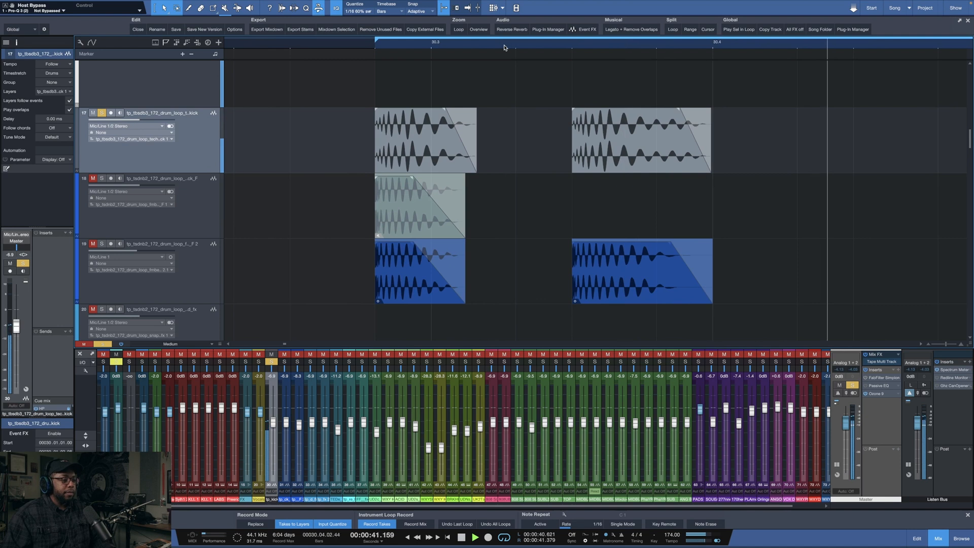
scroll(505, 48, down, 4)
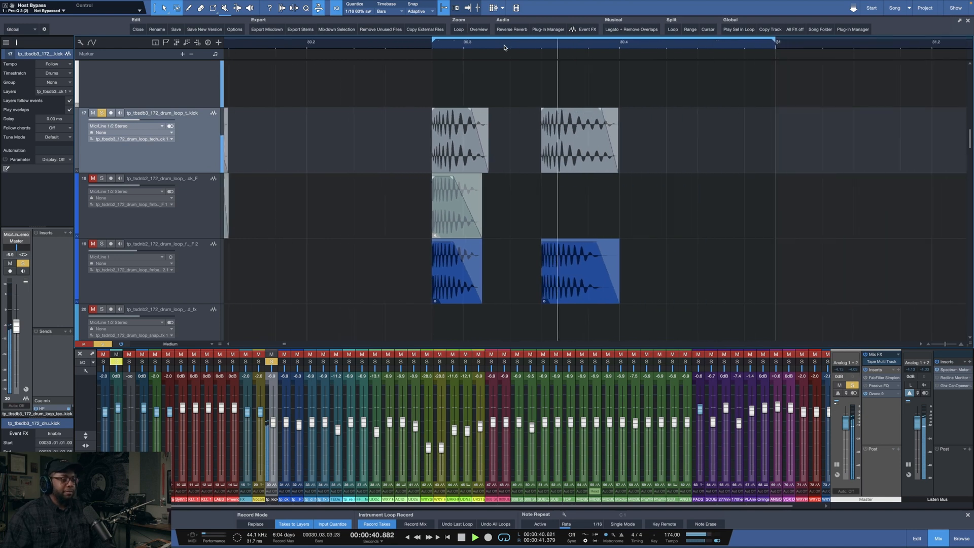
key(space)
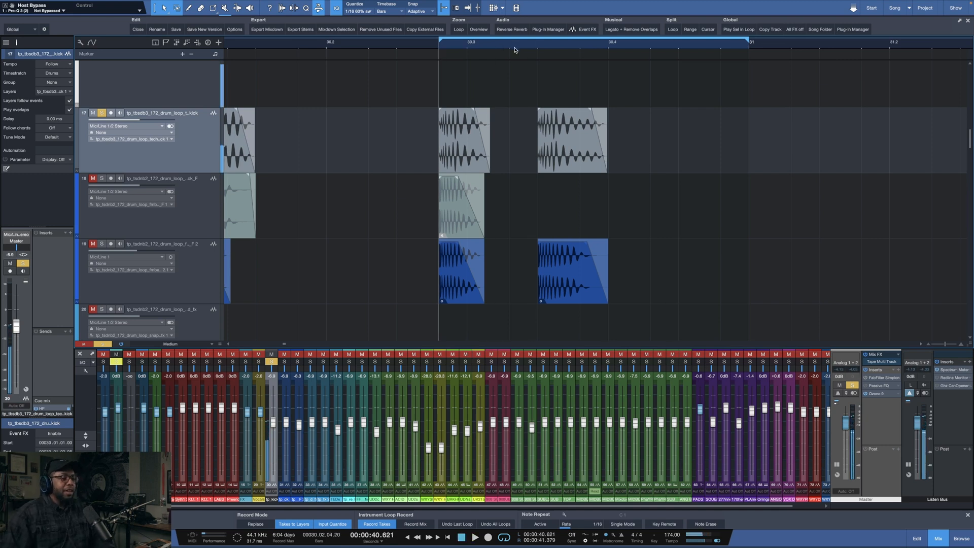
Step: Switch the solo from track 17 to track 19 and play its last two kicks within the loop range
scroll(534, 45, down, 1)
scroll(533, 45, up, 1)
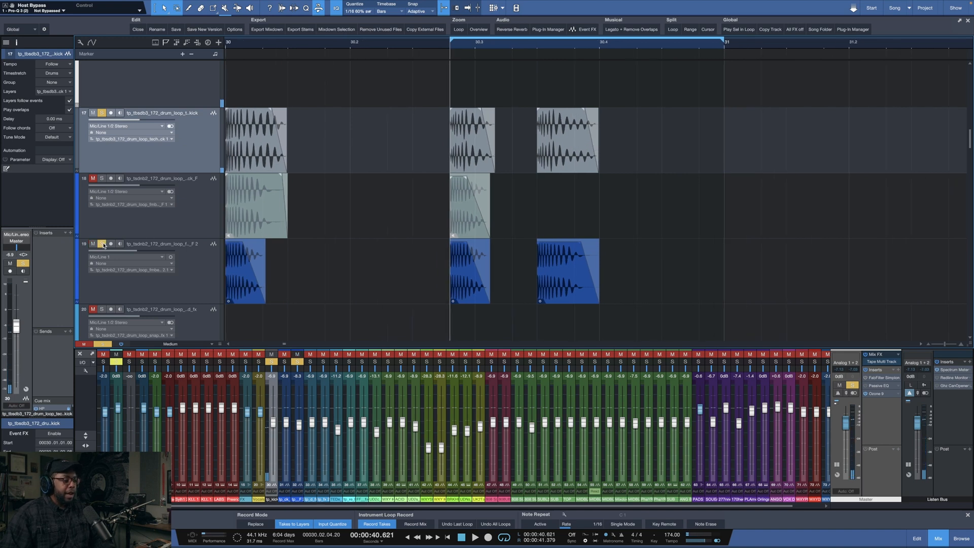
key(s)
key(space)
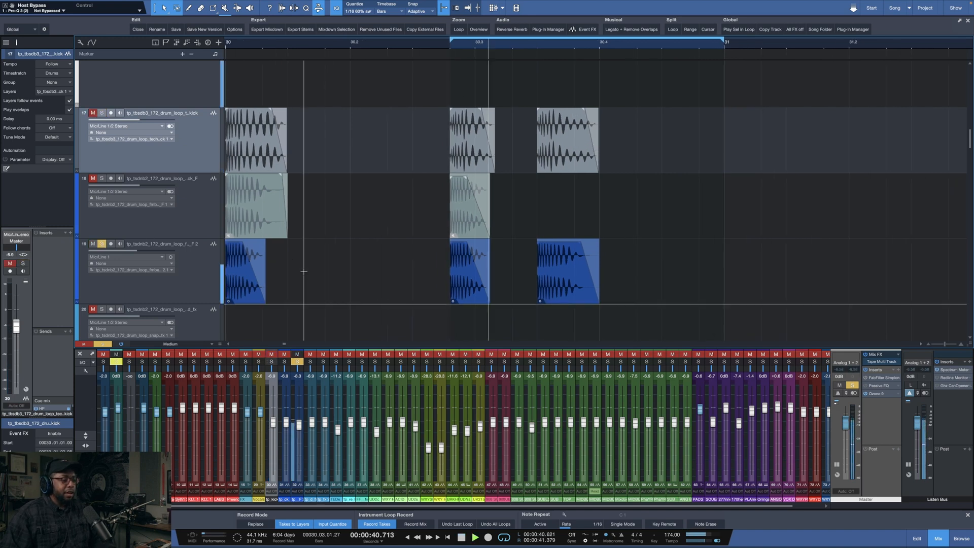
key(space)
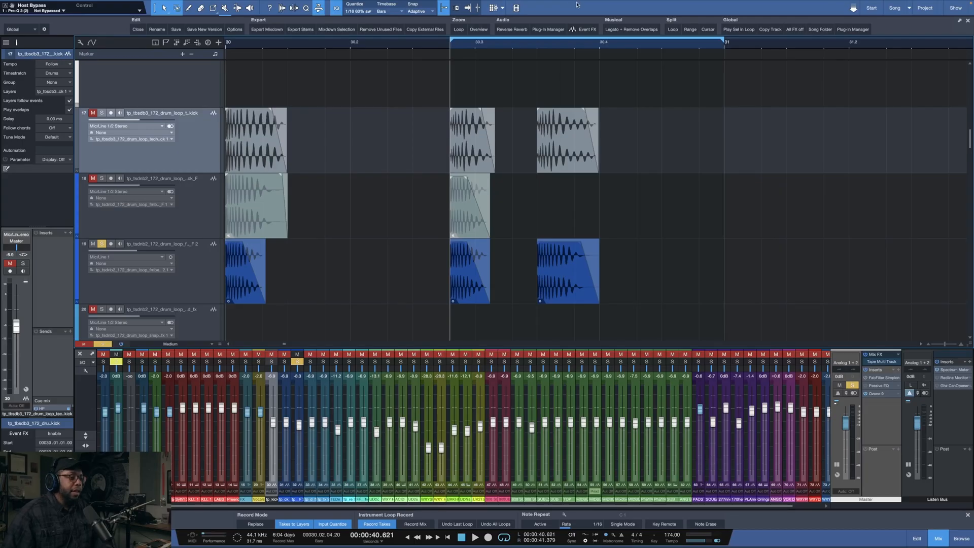
key(space)
key(space)
Step: Unmute and solo track 17 alongside track 19, and play the layered kicks from bar 30 and from the second kick
scroll(568, 44, down, 3)
scroll(569, 44, up, 2)
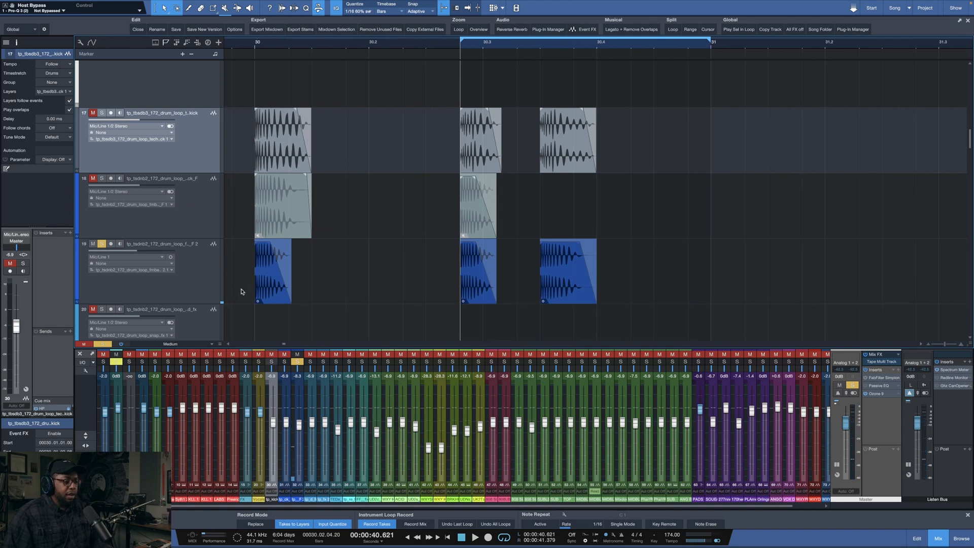
click(93, 112)
click(102, 113)
click(255, 42)
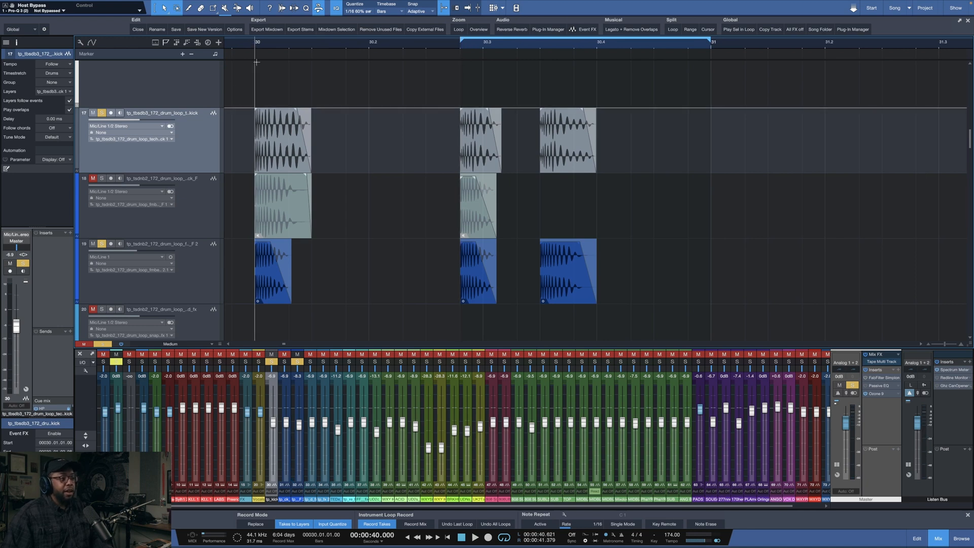
key(space)
key(space)
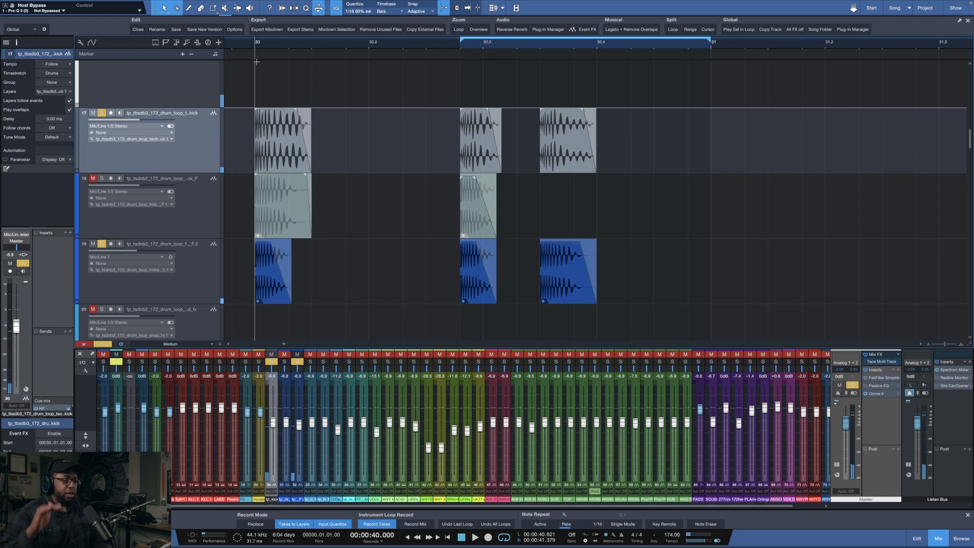
click(461, 46)
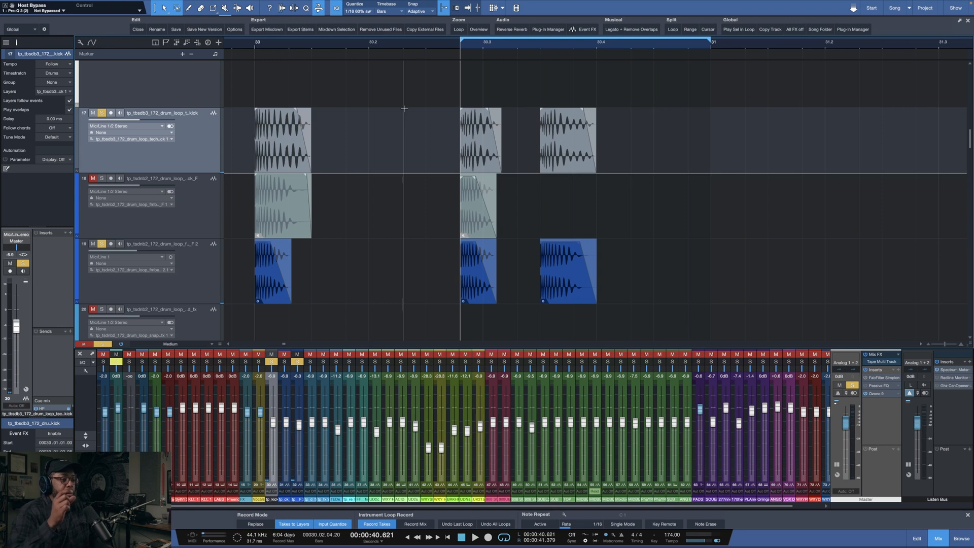
key(space)
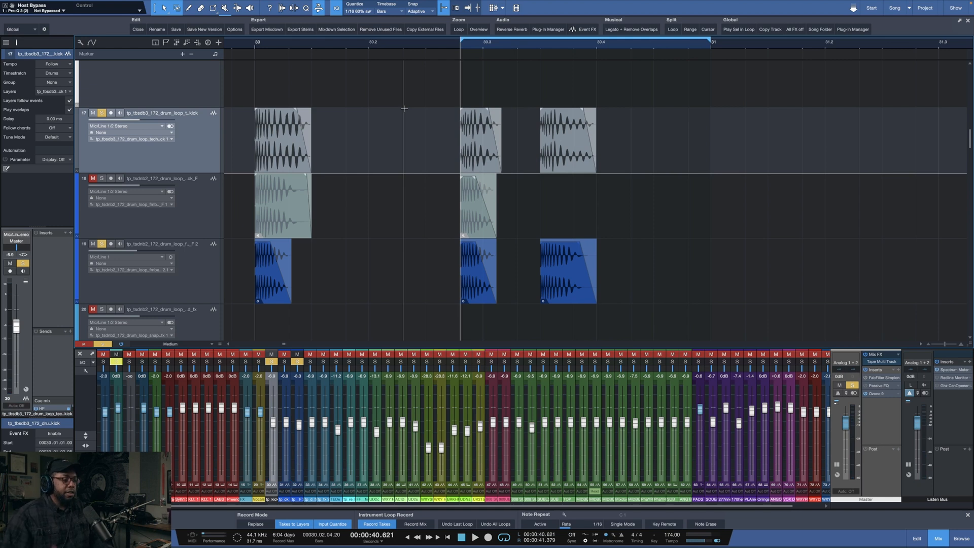
Step: Examine the second kick of bar 30 closely, comparing the waveform and fade of track 17 with the layer on track 19
scroll(466, 46, up, 8)
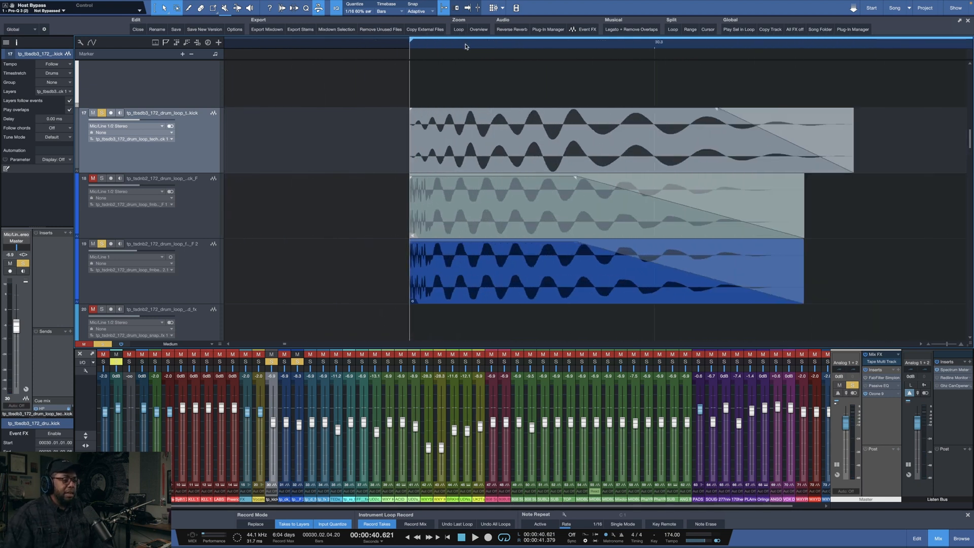
scroll(465, 46, up, 1)
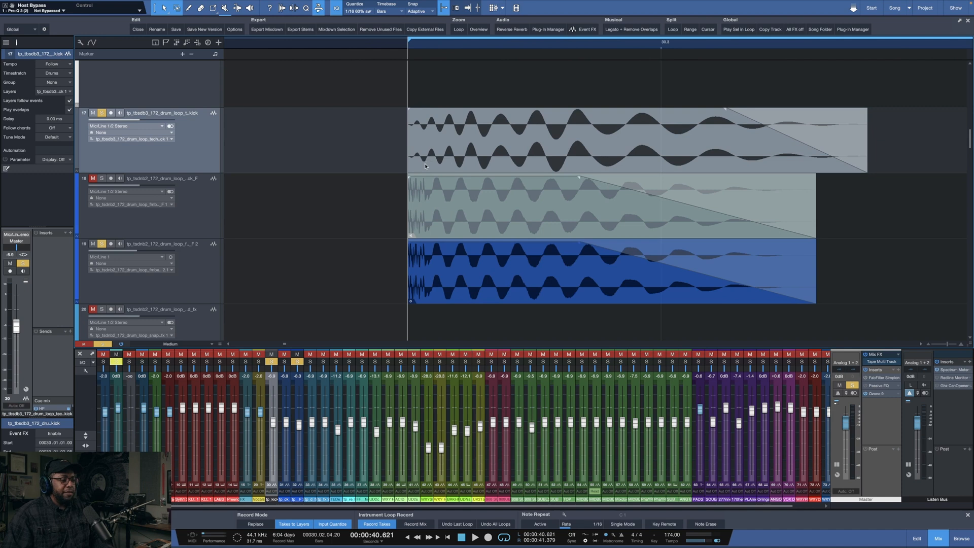
drag(447, 107, 445, 162)
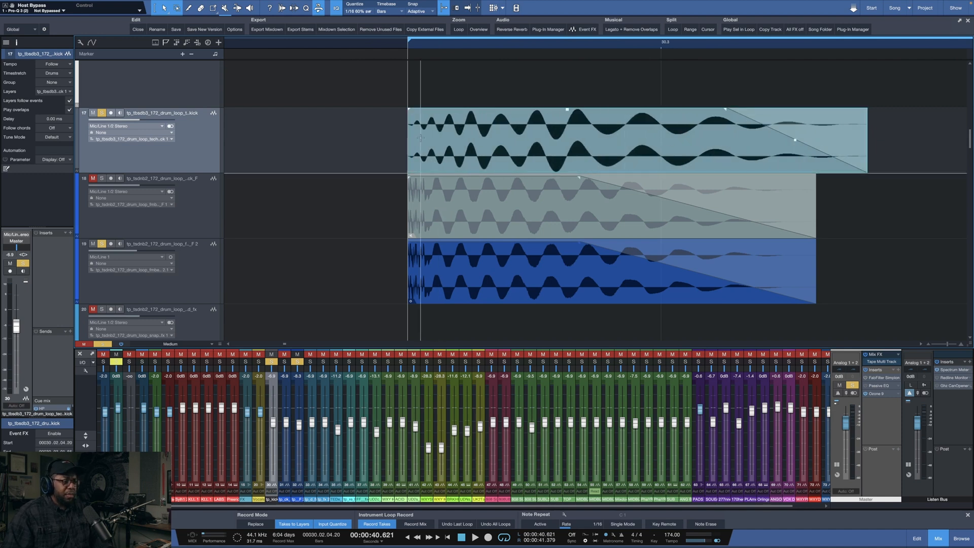
scroll(567, 47, down, 3)
scroll(566, 47, down, 1)
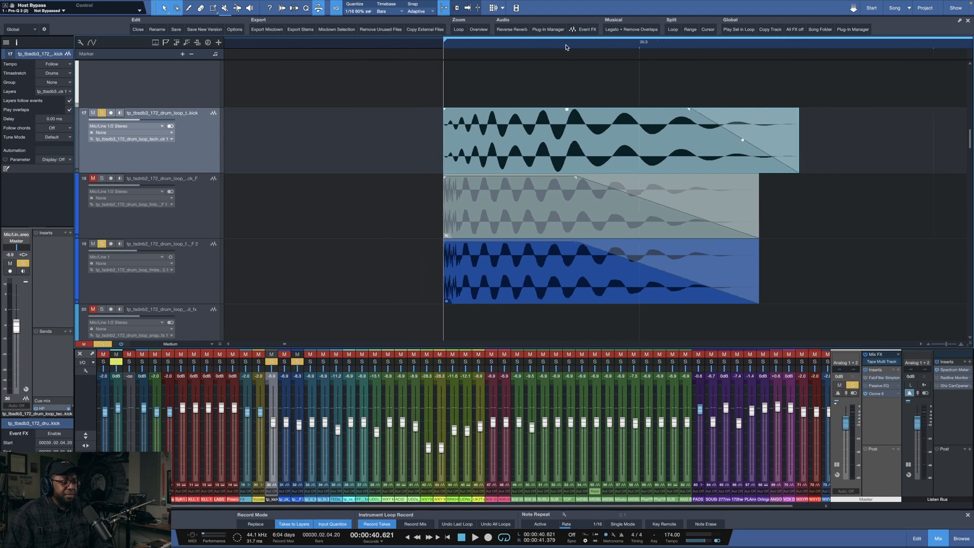
scroll(467, 47, up, 4)
scroll(467, 48, down, 1)
scroll(467, 48, down, 4)
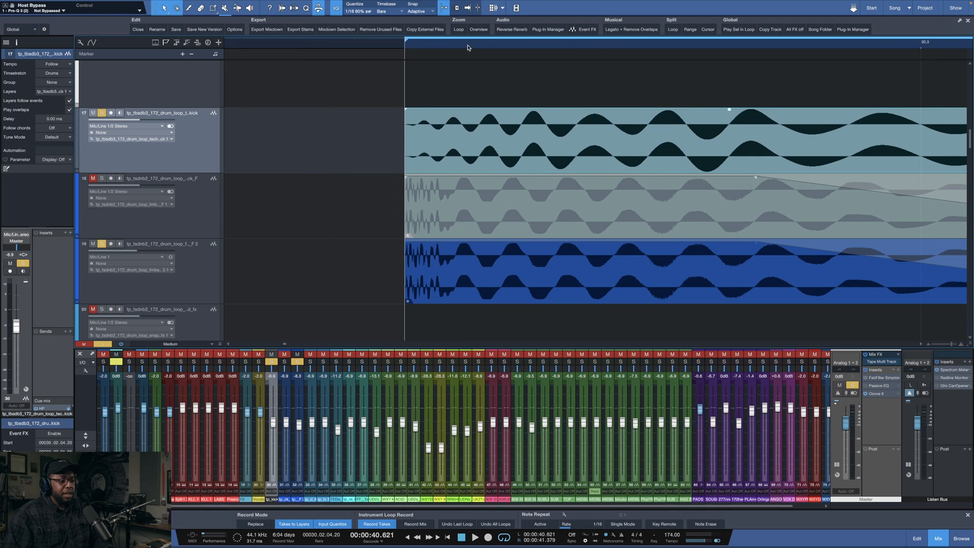
scroll(468, 48, down, 10)
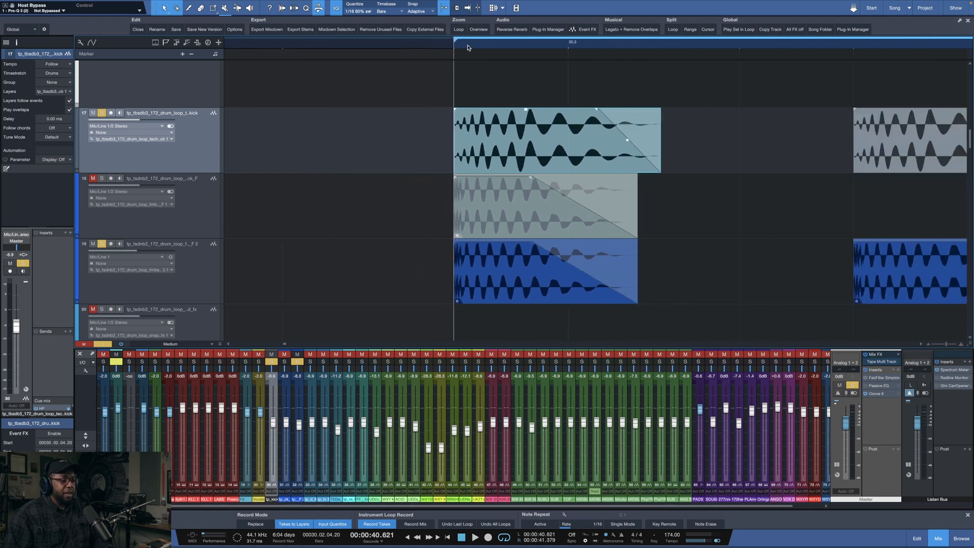
scroll(468, 48, down, 2)
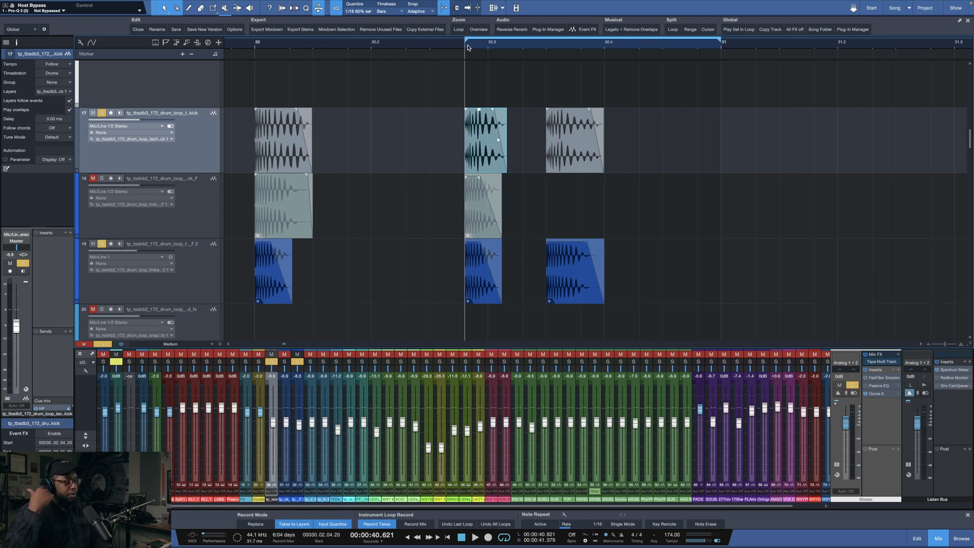
scroll(491, 47, down, 3)
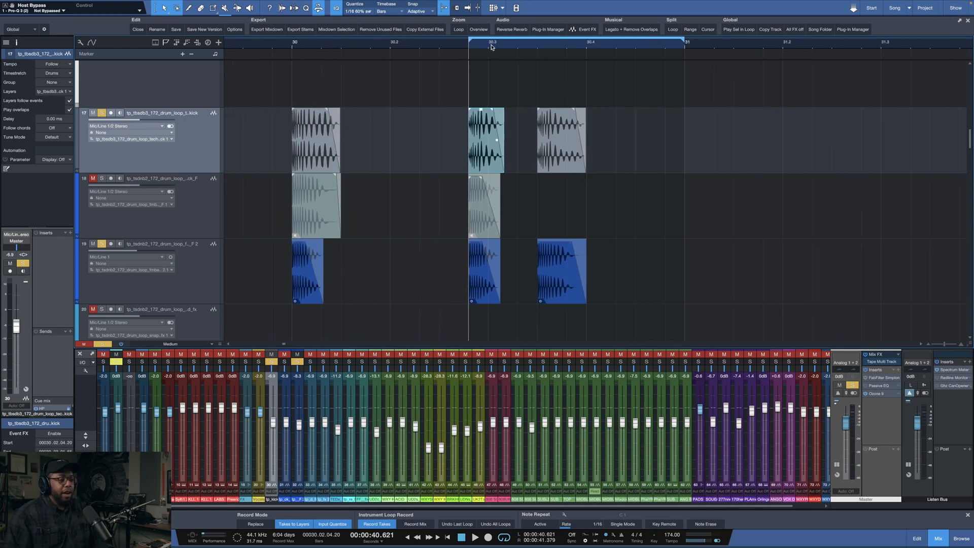
Step: Extend the loop start back to bar 30 and play the layered kicks of tracks 17 and 19 from there
drag(467, 43, 285, 46)
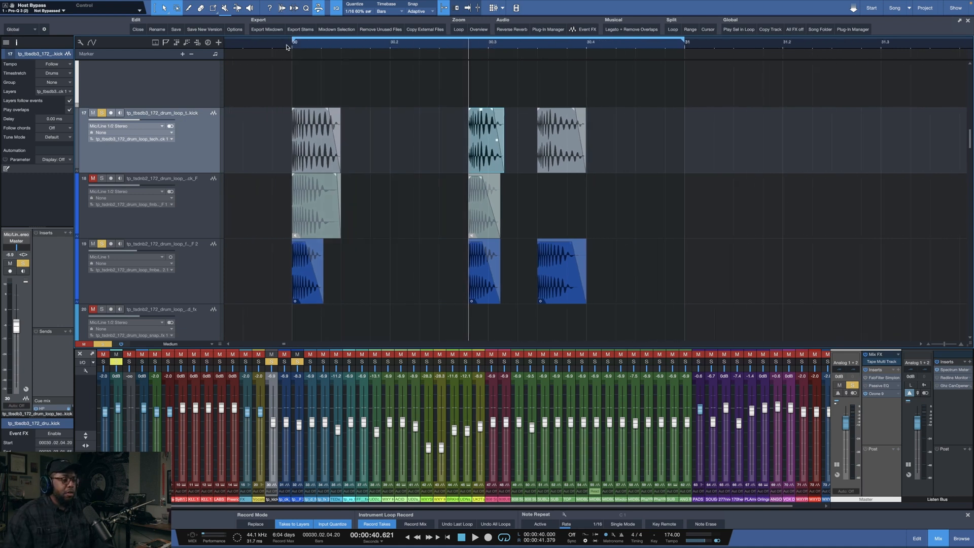
click(376, 86)
click(292, 47)
key(space)
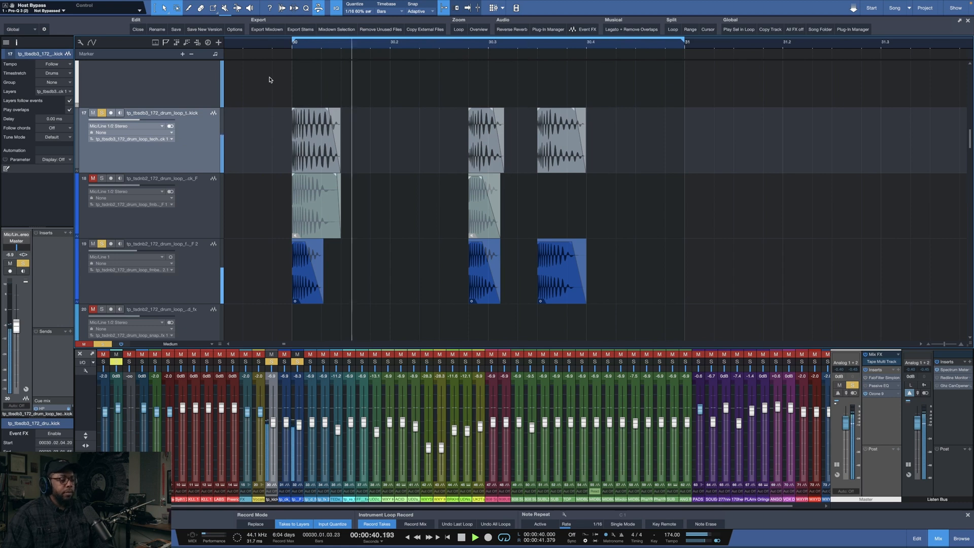
key(space)
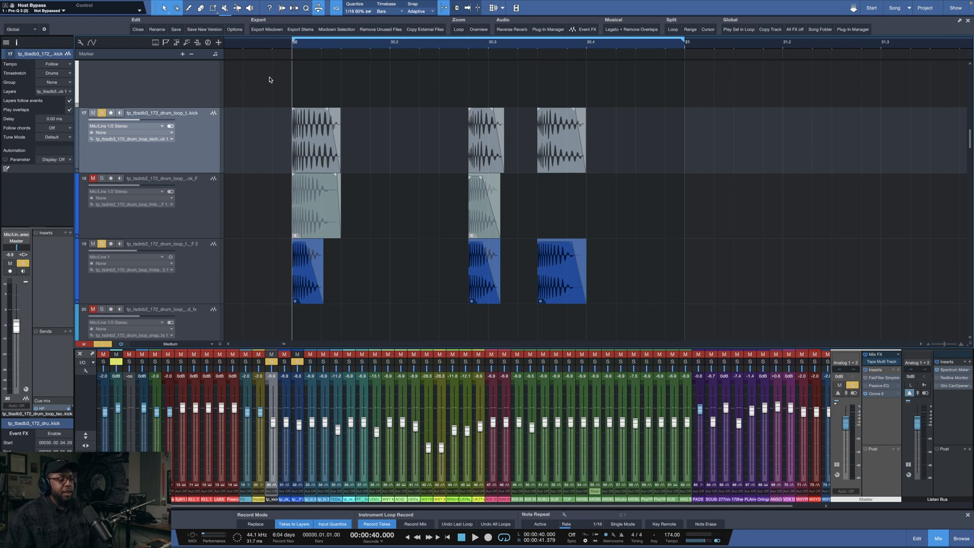
key(space)
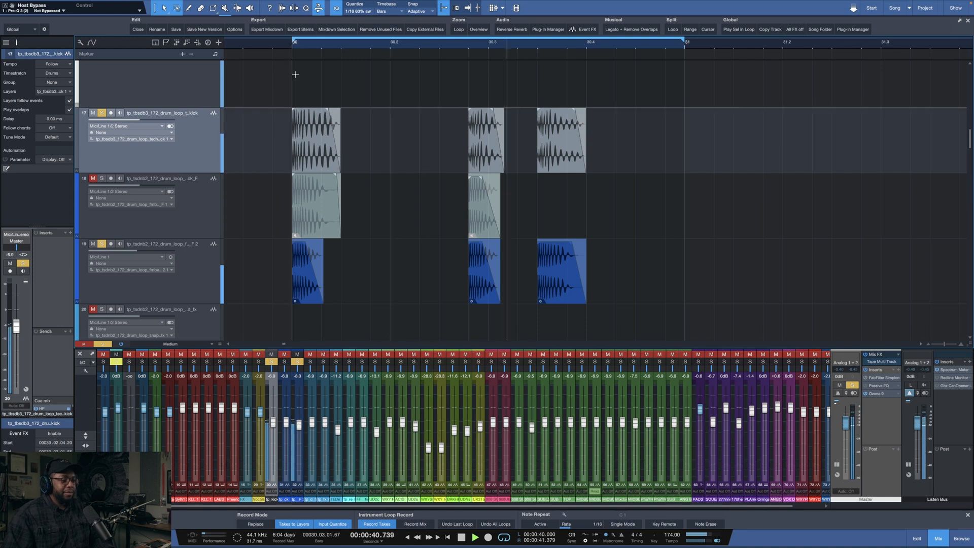
scroll(471, 44, down, 3)
scroll(470, 43, up, 1)
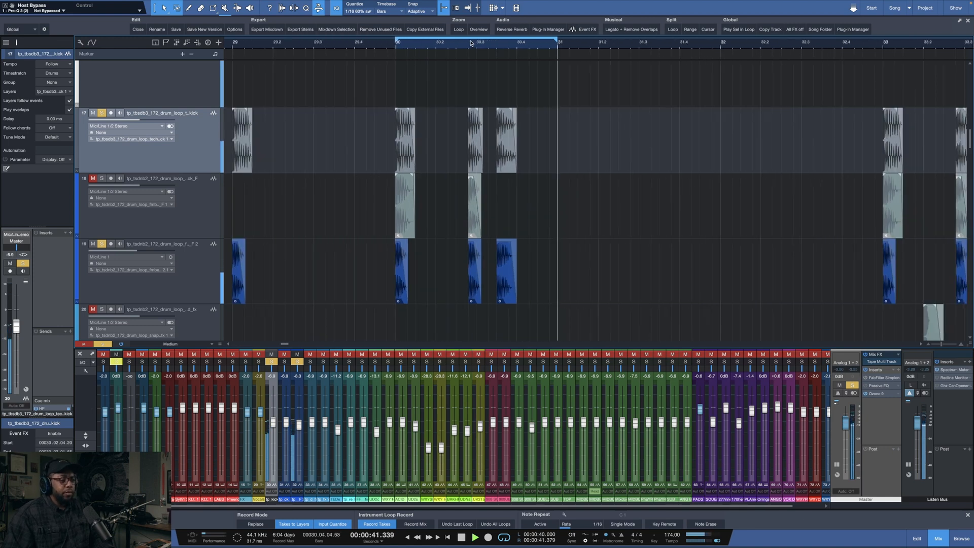
key(space)
scroll(470, 43, down, 4)
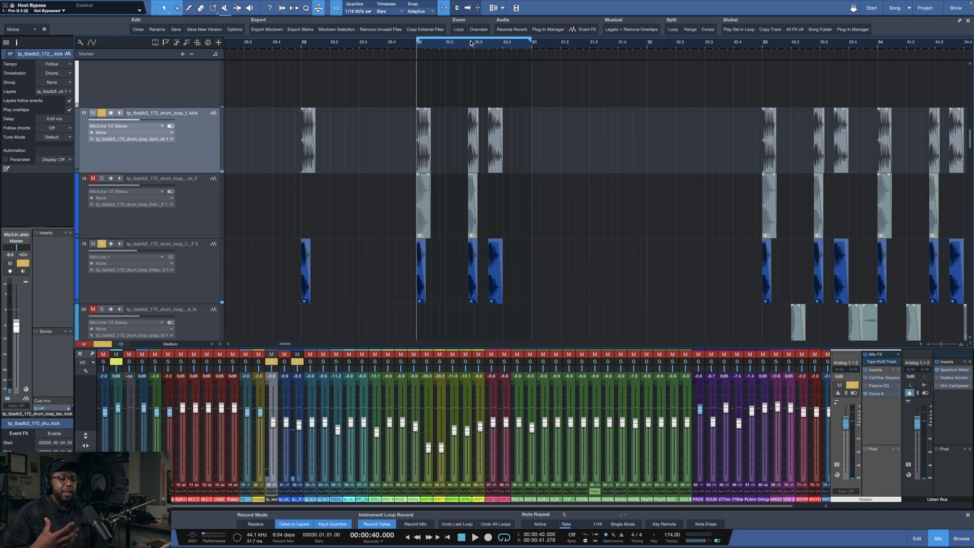
Step: Switch to the Layering/Processing Drums notes in OneNote, minimize the Splice window and read through the basic layering section
key(ctrl+Right)
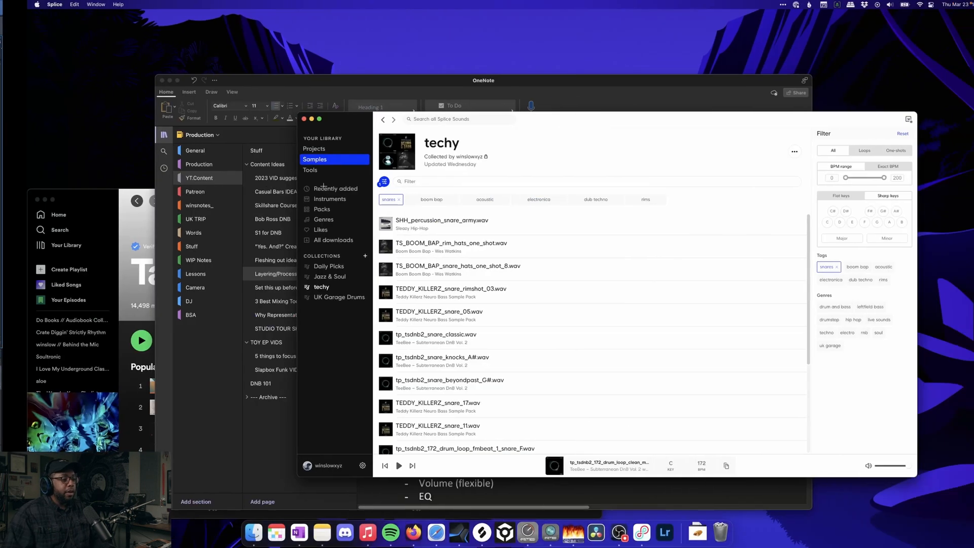
click(287, 82)
scroll(453, 242, down, 1)
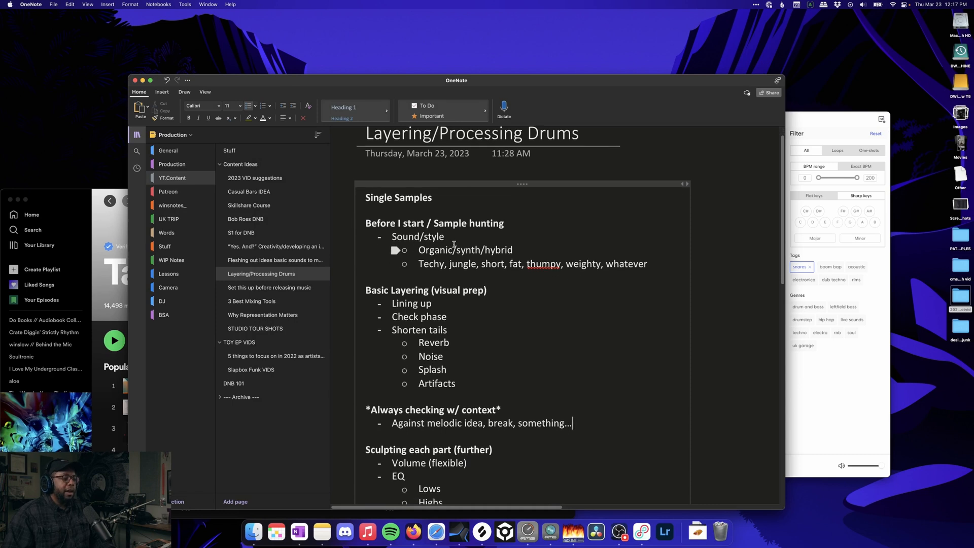
scroll(445, 242, down, 1)
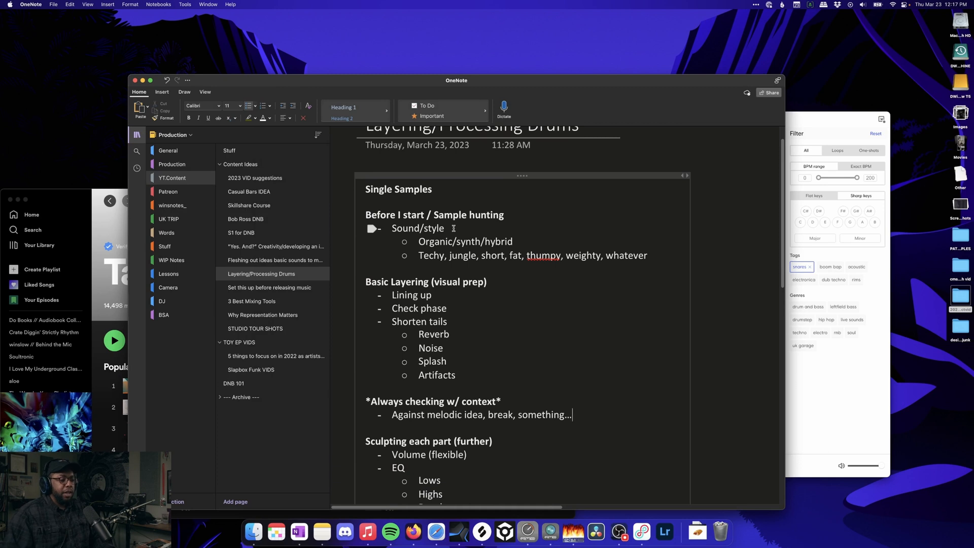
click(825, 122)
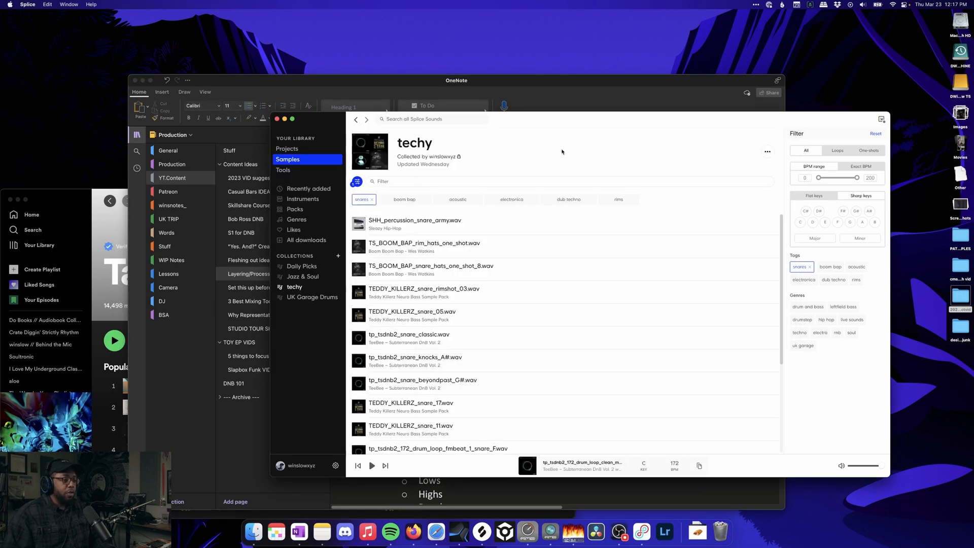
click(284, 120)
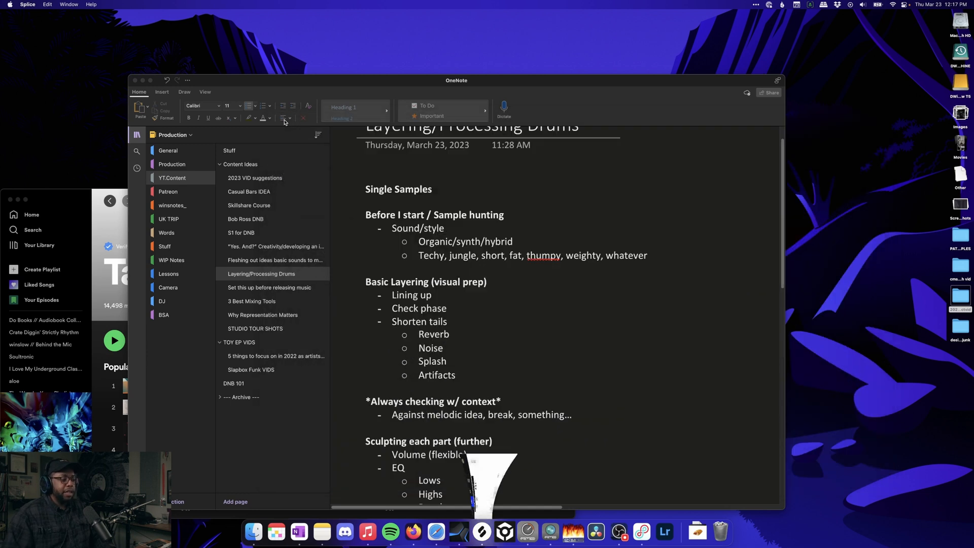
scroll(393, 276, down, 2)
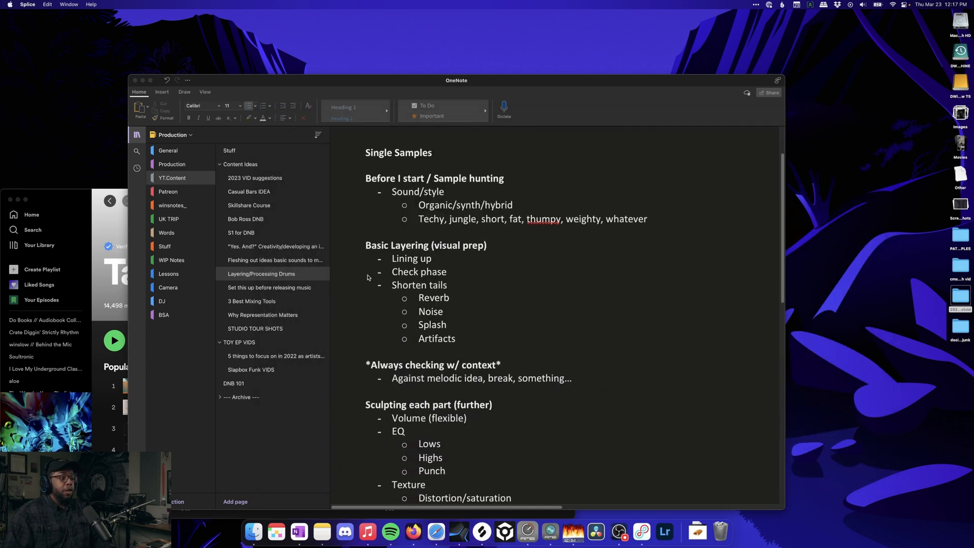
scroll(411, 251, down, 1)
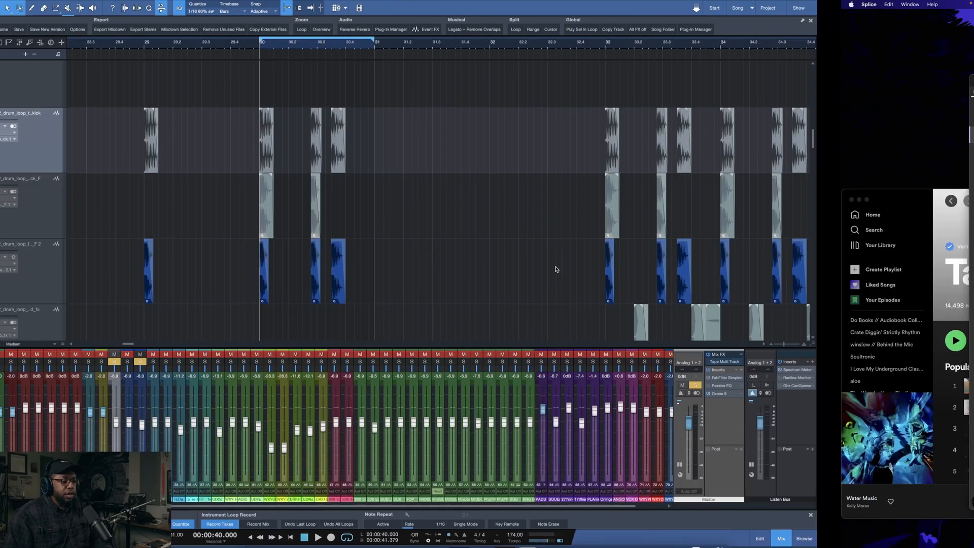
Step: Return to Studio One to play the layered kicks from bar 30, and check the layering notes in OneNote again
scroll(426, 46, up, 5)
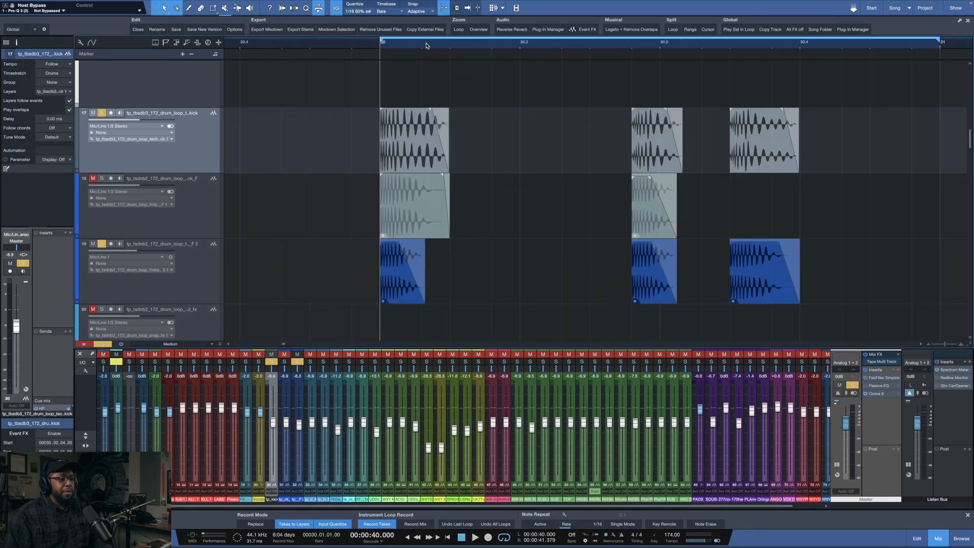
scroll(427, 46, down, 2)
key(space)
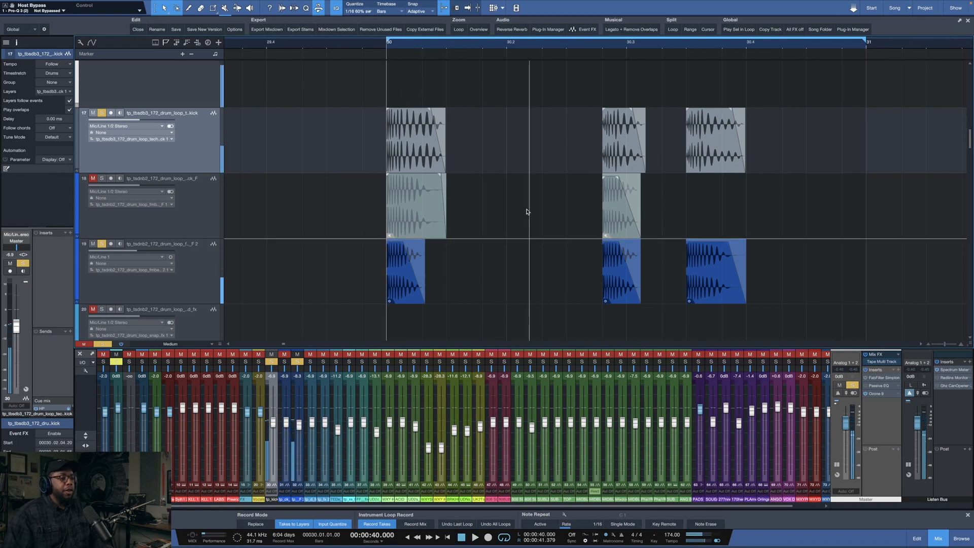
key(space)
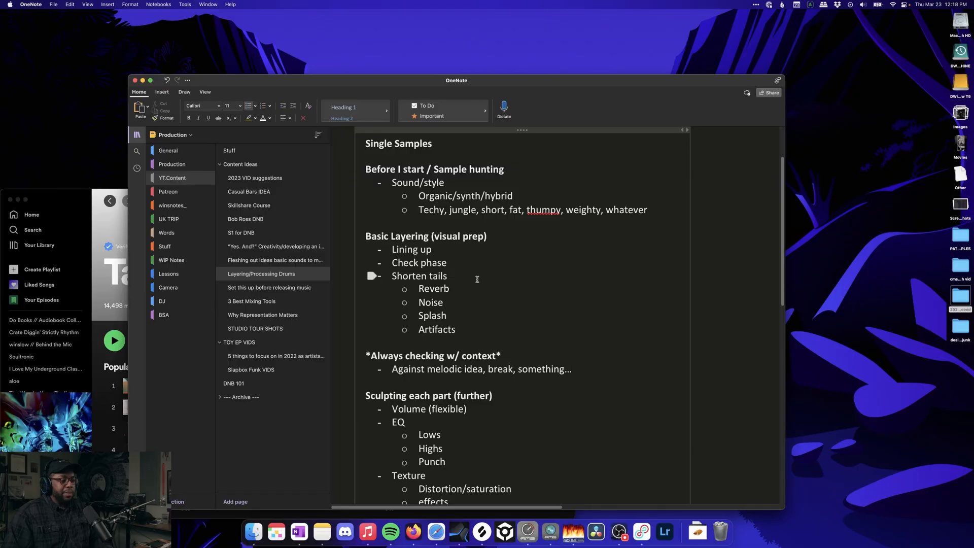
scroll(480, 273, down, 2)
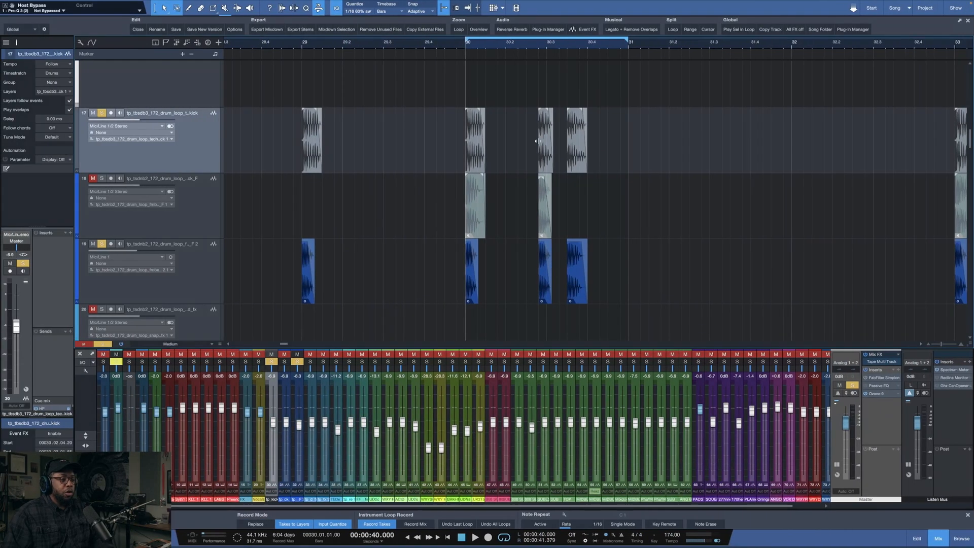
Step: Copy a snare hit from tracks 22 to 24 to the start of bar 30 and solo those three tracks
scroll(522, 169, down, 2)
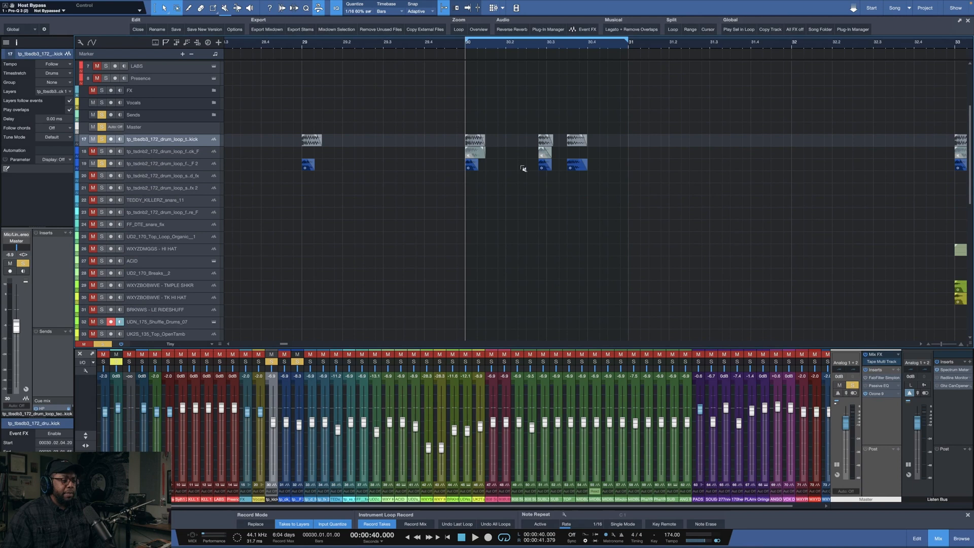
scroll(501, 48, down, 6)
drag(624, 185, 493, 207)
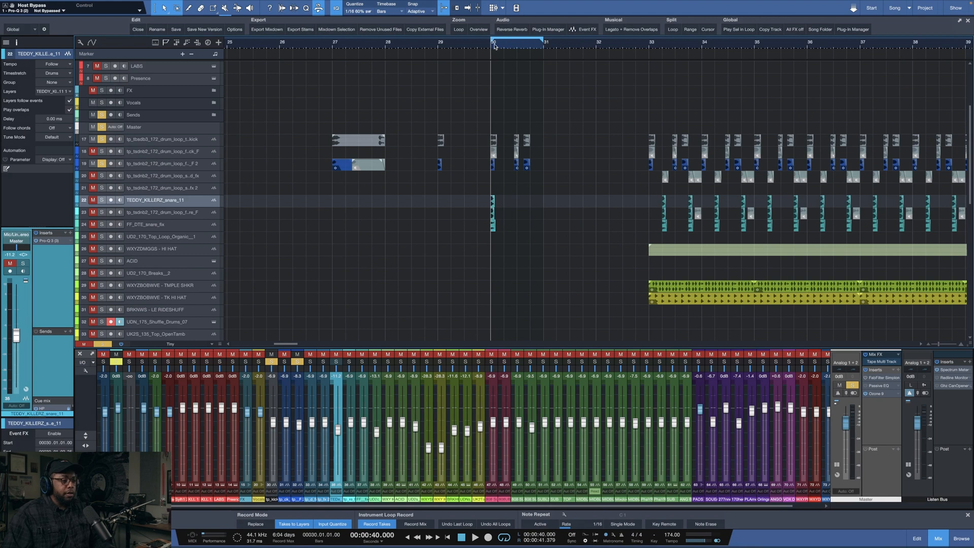
scroll(495, 46, up, 8)
drag(101, 200, 103, 224)
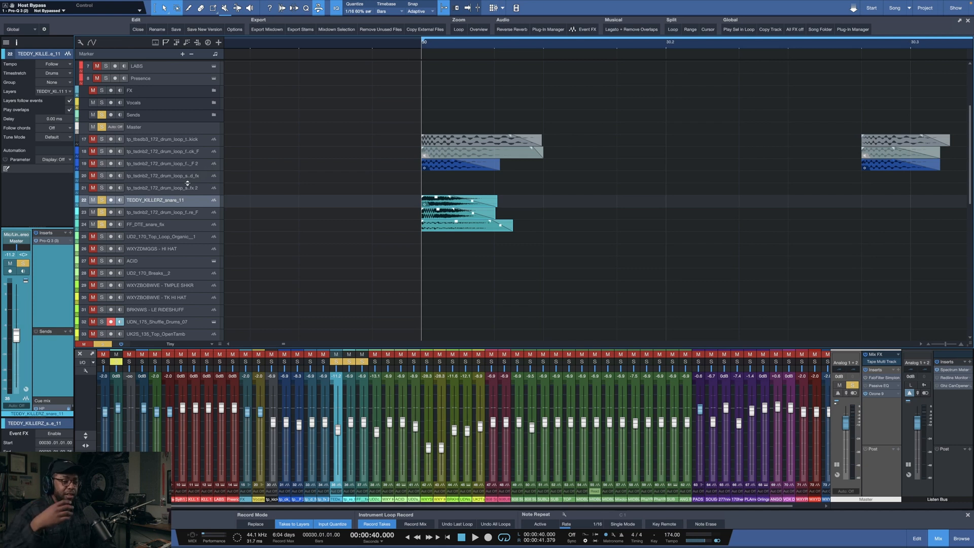
Step: Move the three layered snare events from bar 30 to beat 30.2 and play them
key(space)
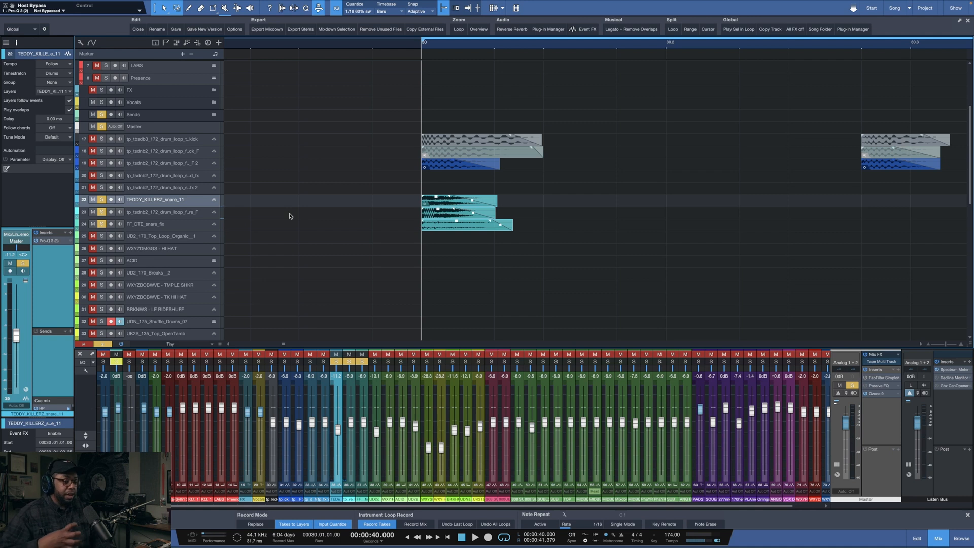
key(space)
drag(433, 203, 677, 203)
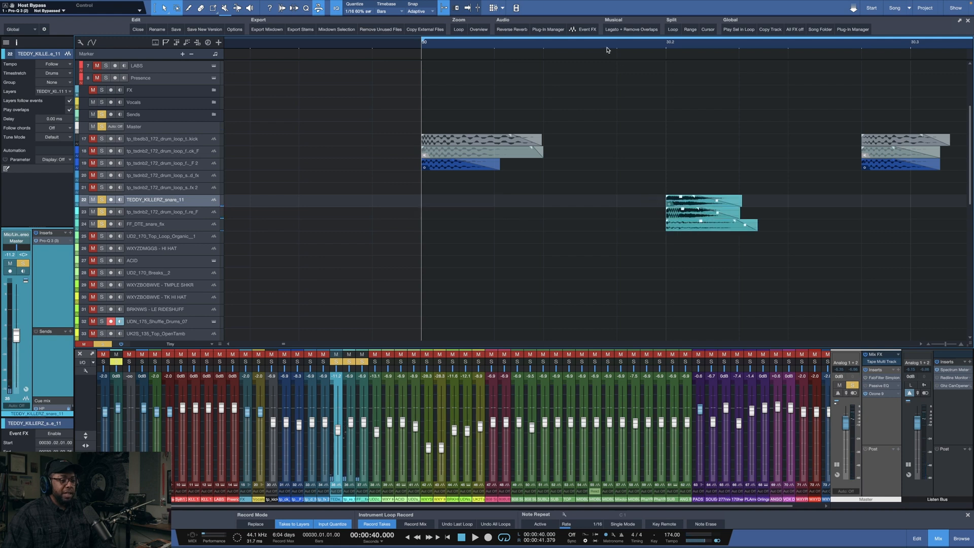
scroll(608, 50, down, 3)
scroll(724, 49, up, 3)
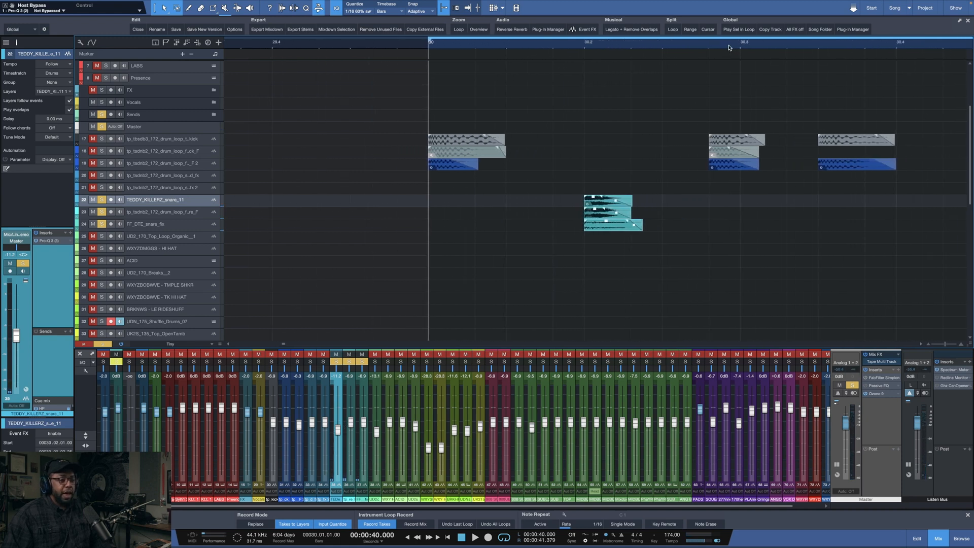
key(space)
key(space)
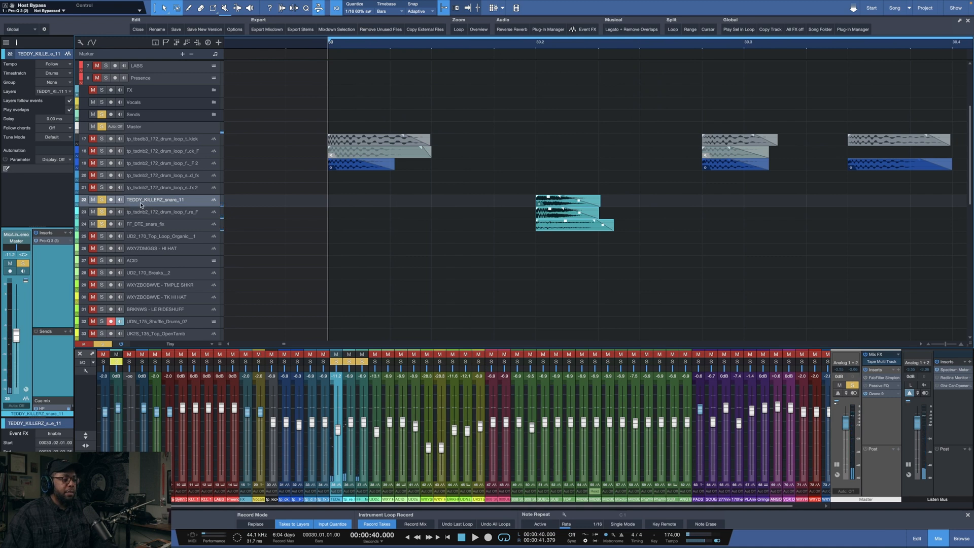
Step: Solo only TEDDY_KILLERZ_snare_11 on track 22 and play it from beat 30.2
alt+click(101, 202)
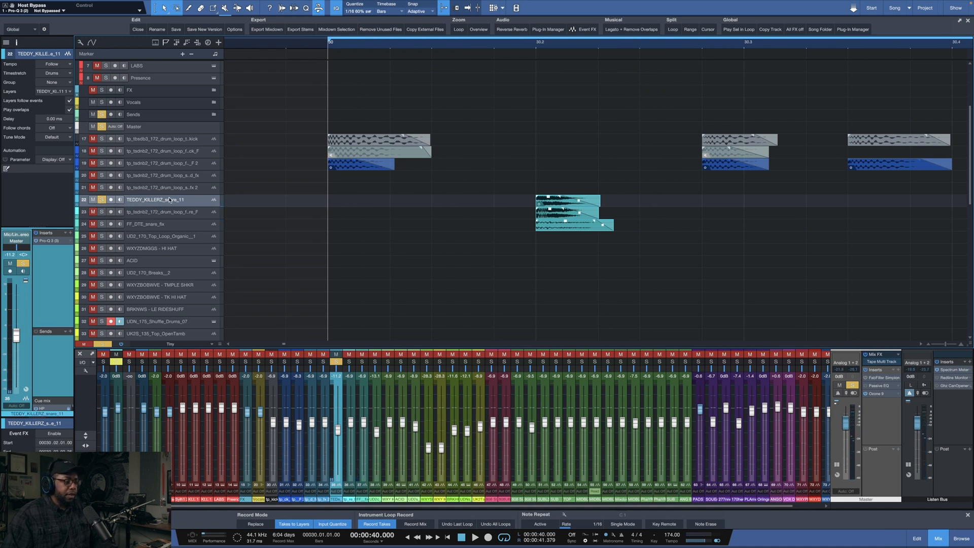
key(space)
click(527, 47)
key(space)
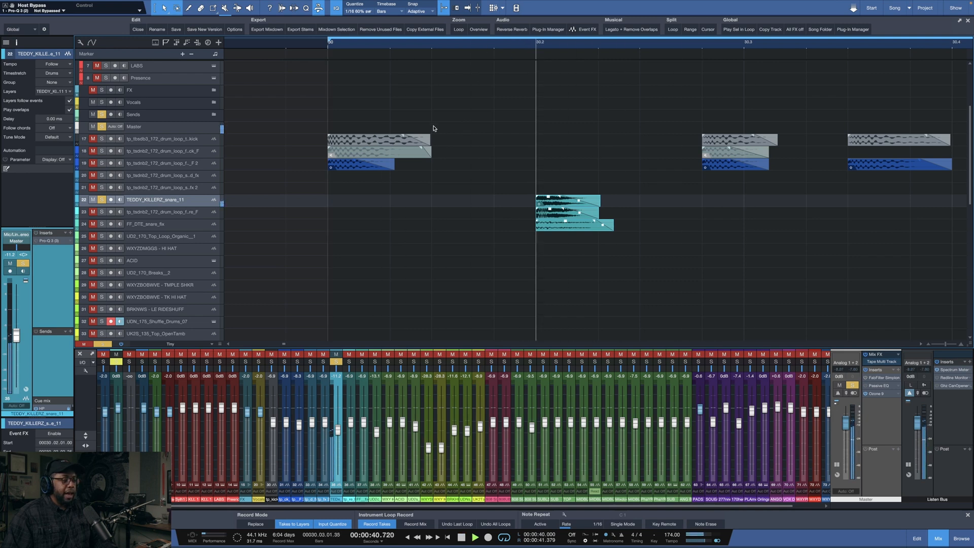
key(space)
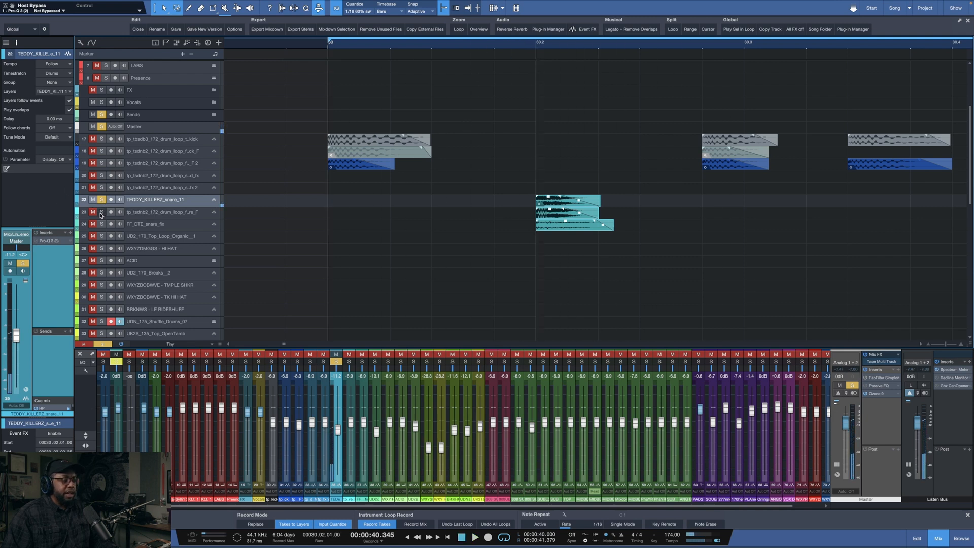
Step: Switch the solo to track 23 and play its snare layer repeatedly from beat 30.2
alt+click(101, 212)
key(space)
key(space)
key(space)
key(space)
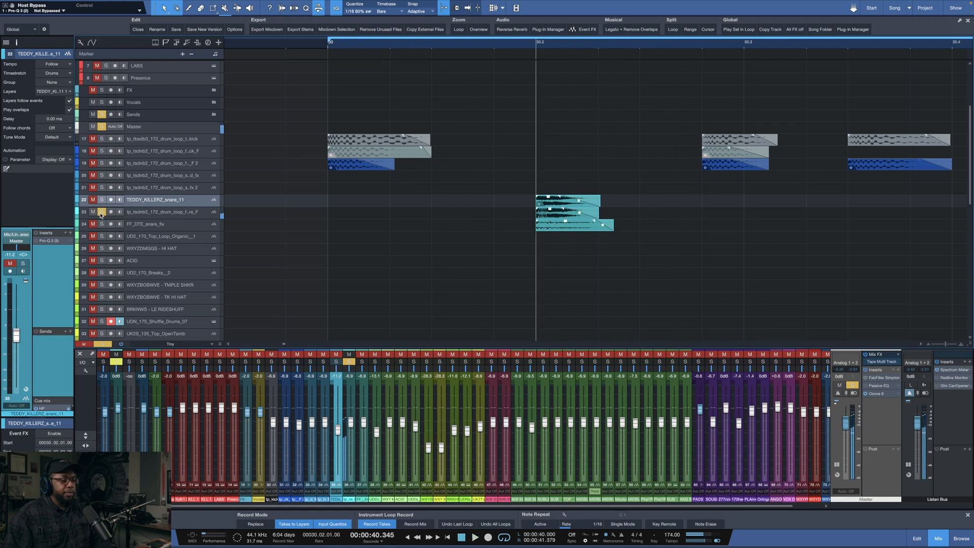
Step: Enlarge track 23, try extending the three snare events to hear the longer tail, and undo the extension
drag(167, 220, 167, 238)
drag(599, 223, 780, 219)
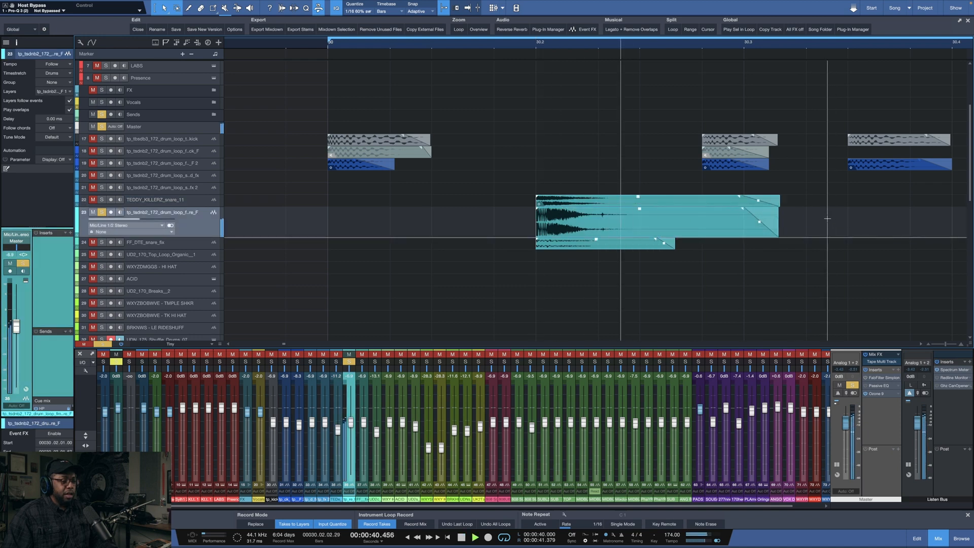
key(ctrl+z)
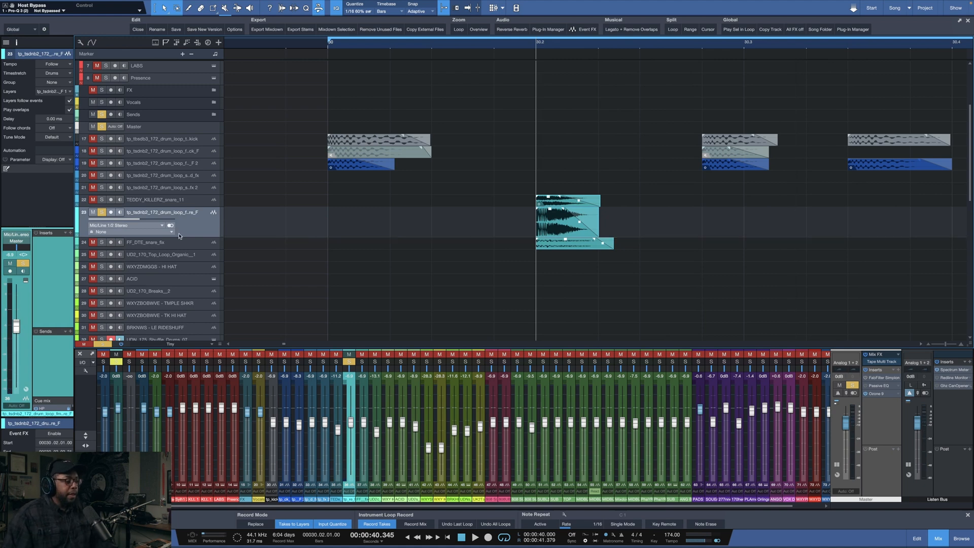
Step: Switch the solo to FF_DTE_snare_fix on track 24 and play its snare layer from beat 30.2
click(101, 242)
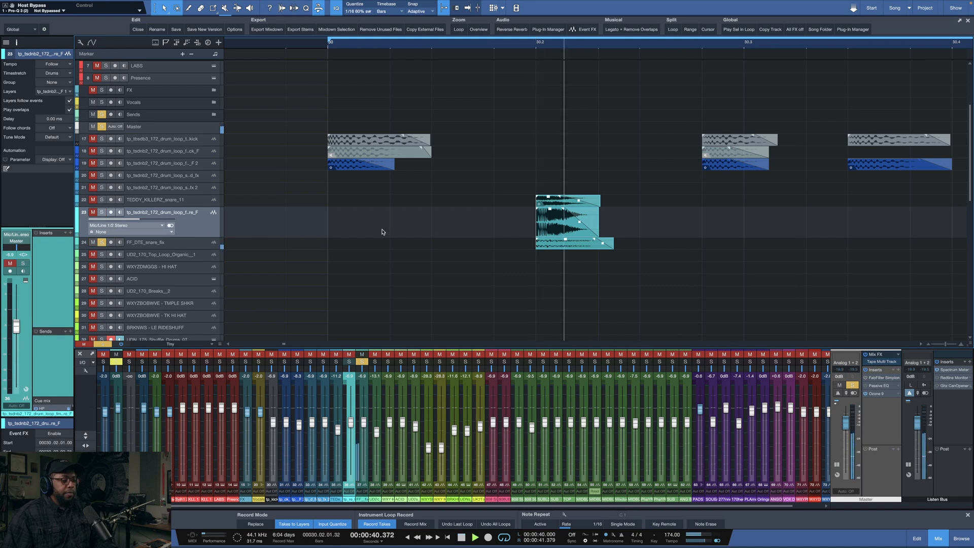
click(170, 244)
key(space)
key(space)
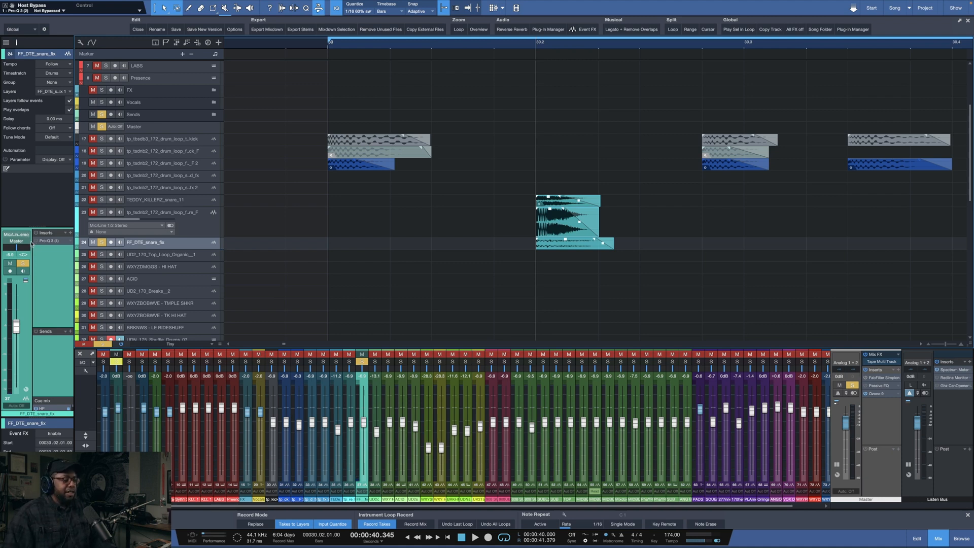
key(space)
Step: Add tracks 22 and 23 to the solo alongside track 24 and play the full snare stack
click(84, 202)
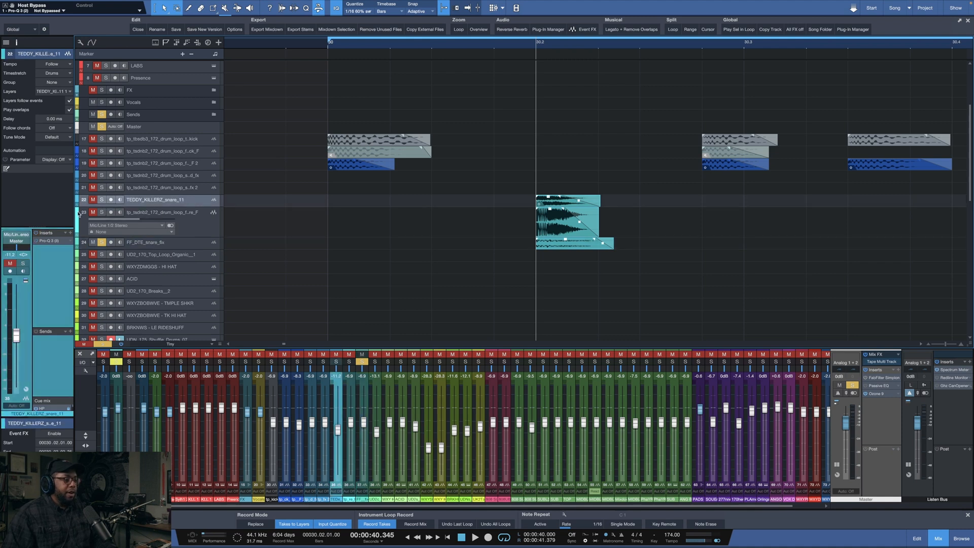
click(153, 216)
click(102, 212)
click(101, 199)
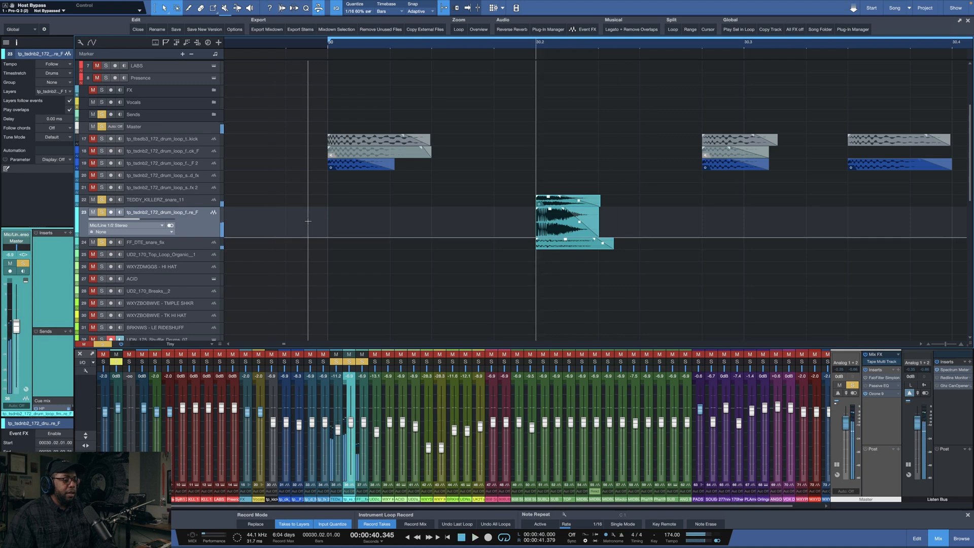
Step: Solo the TEDDY_KILLERZ_snare_11 layer on track 22, play it, undo the last change to its event, and play it again
key(z)
click(223, 129)
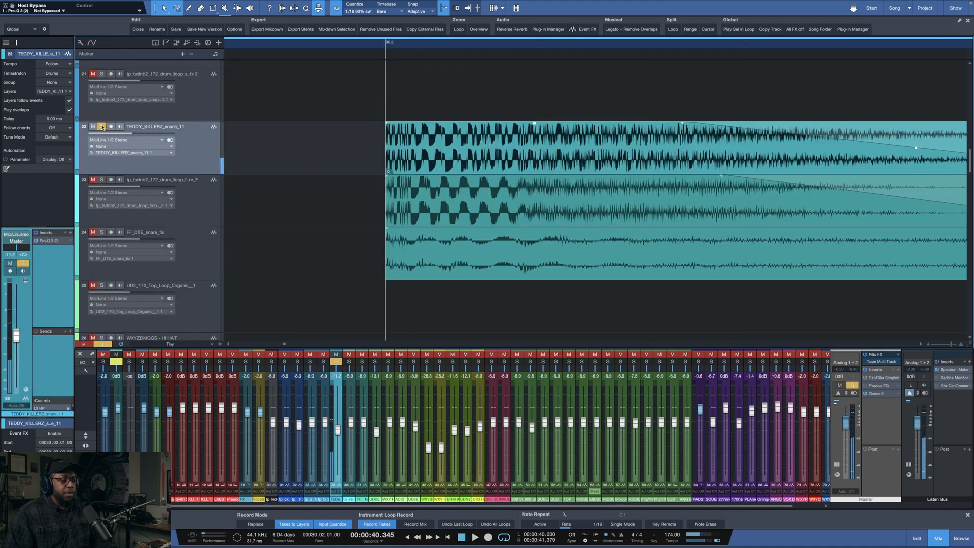
key(space)
key(super+z)
key(space)
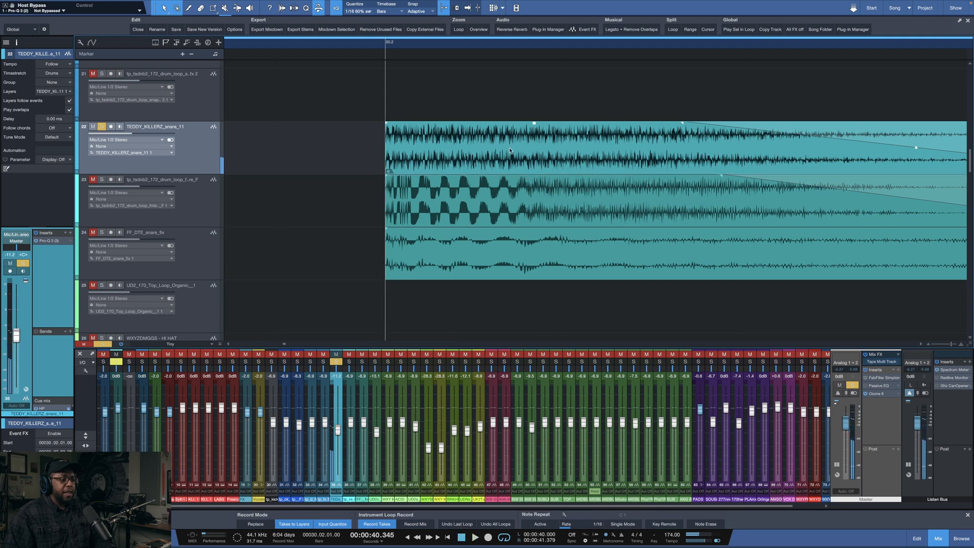
Step: Try extending the start of the track 22 snare event ahead of beat 30.2, play from the new start, and undo the extension
scroll(508, 94, down, 5)
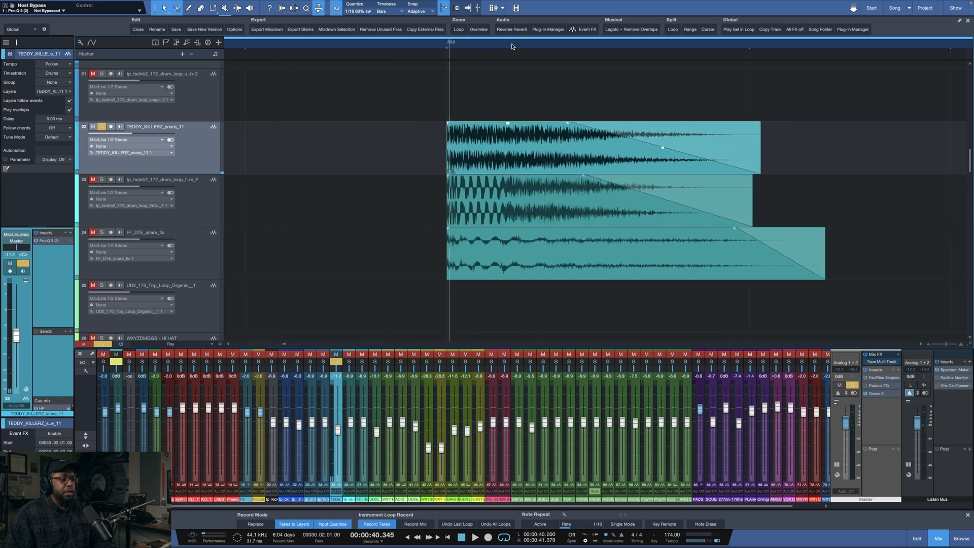
drag(485, 142, 418, 141)
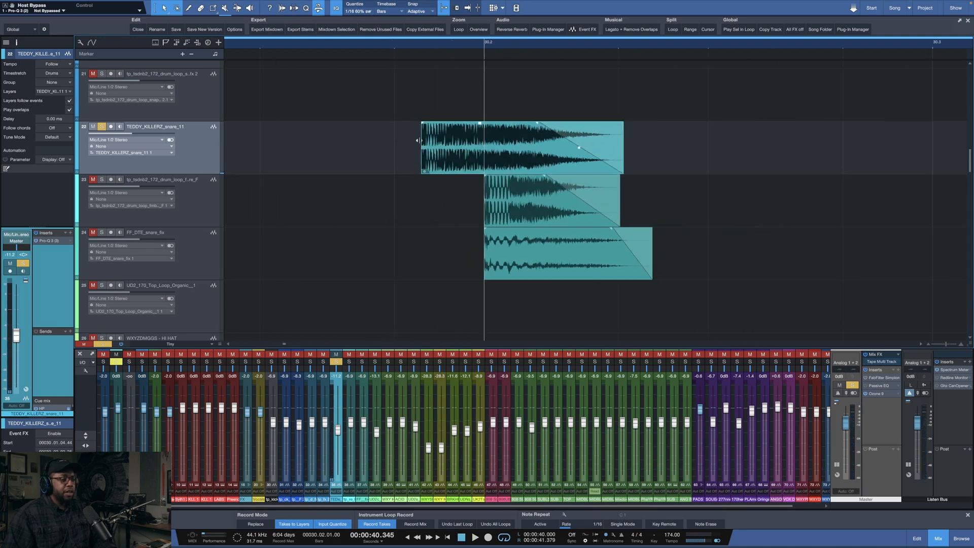
click(416, 48)
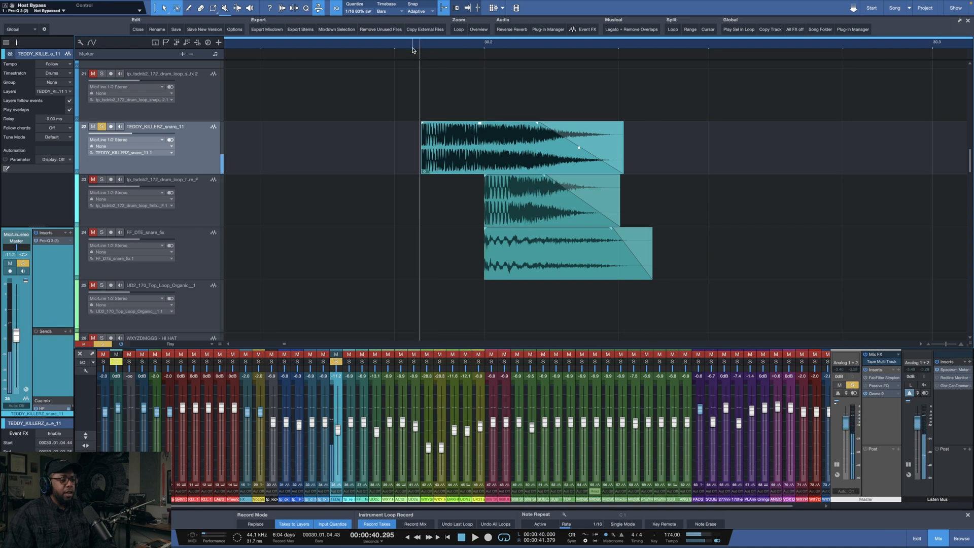
right_click(519, 156)
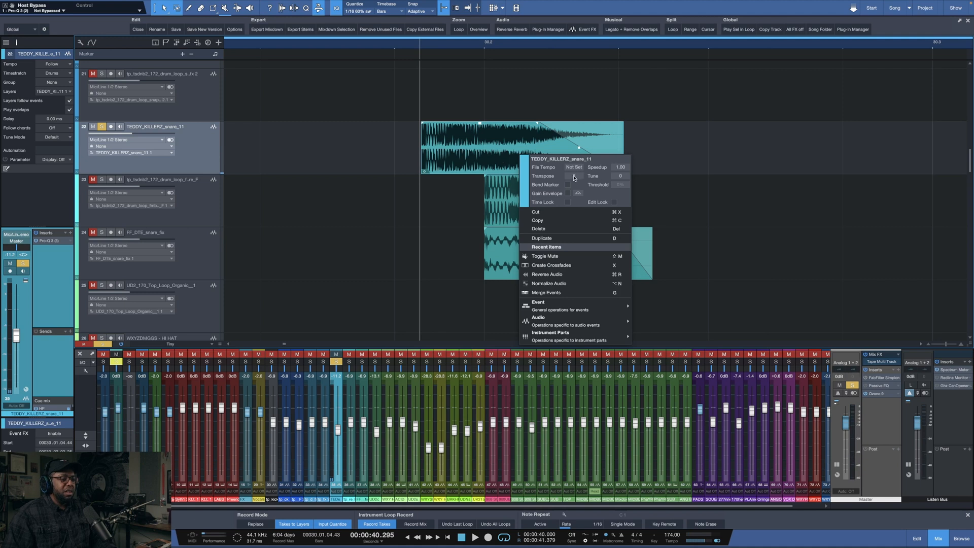
click(393, 151)
key(super+z)
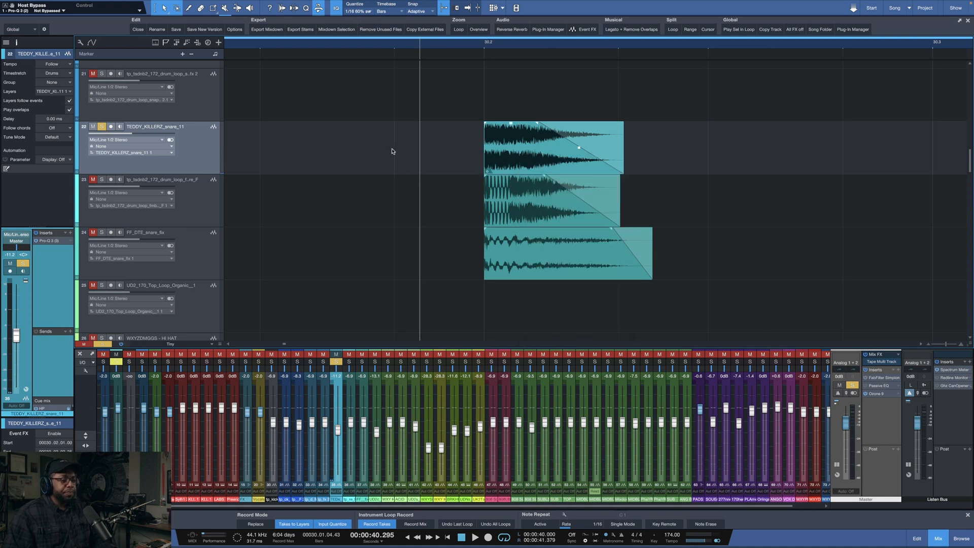
Step: Switch the solo from track 22 to track 23, play its snare layer, and compare its waveform with the layers around it
key(space)
key(space)
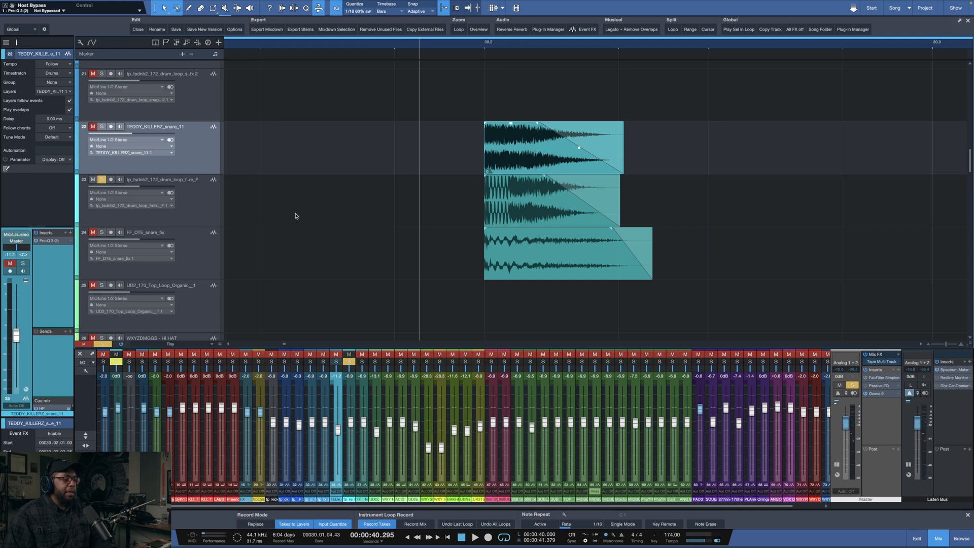
drag(505, 213, 518, 214)
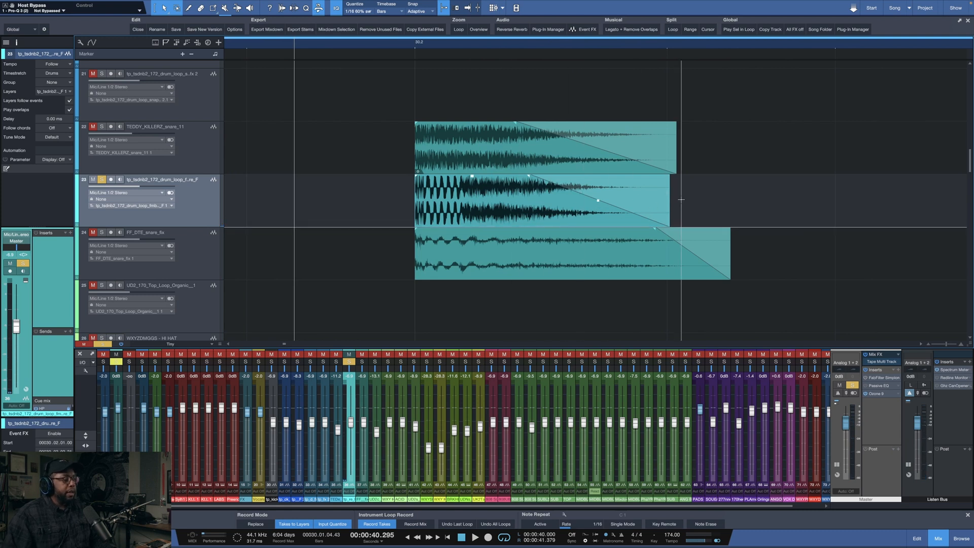
scroll(660, 189, down, 2)
scroll(659, 189, up, 2)
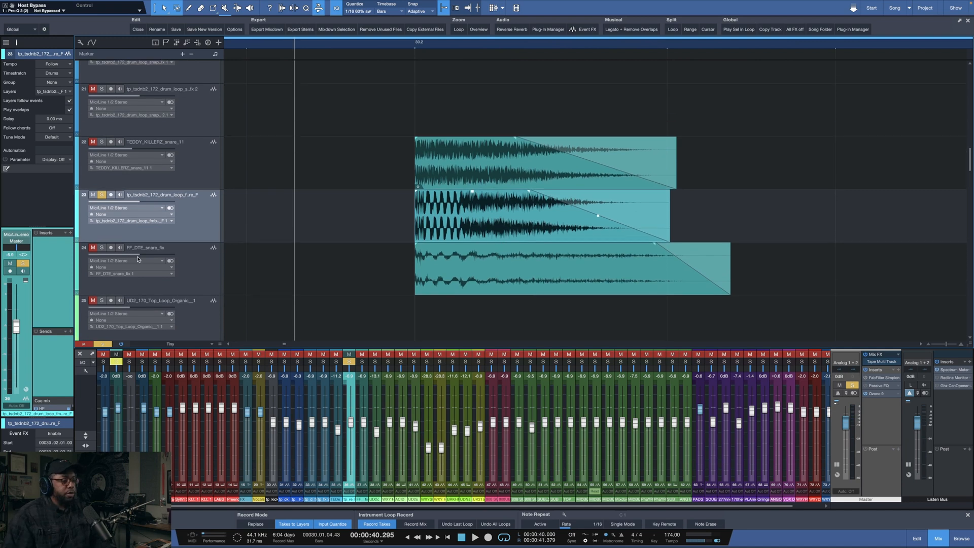
Step: Play FF_DTE_snare_fix on track 24 alone, add tracks 22 and 23 to the solo, and play the three snare layers together
click(101, 248)
key(space)
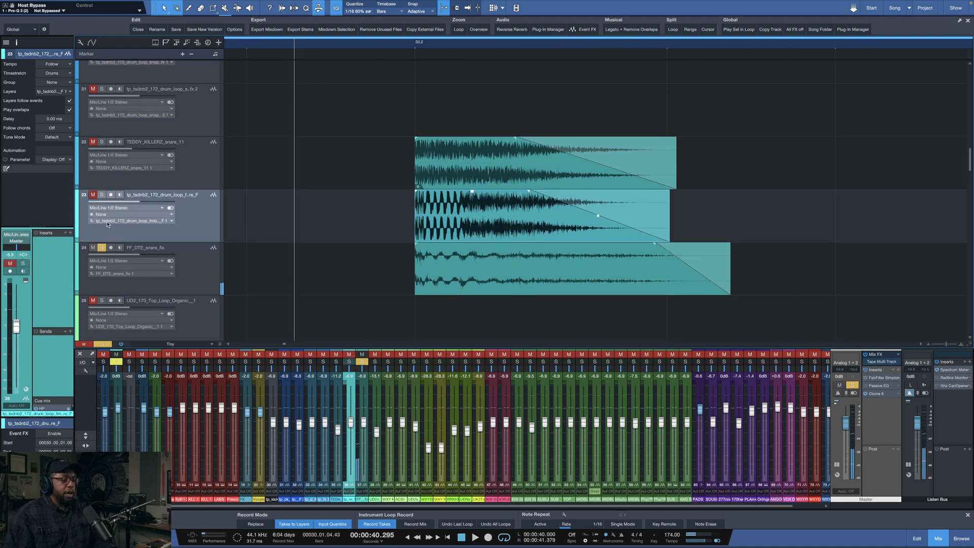
click(101, 142)
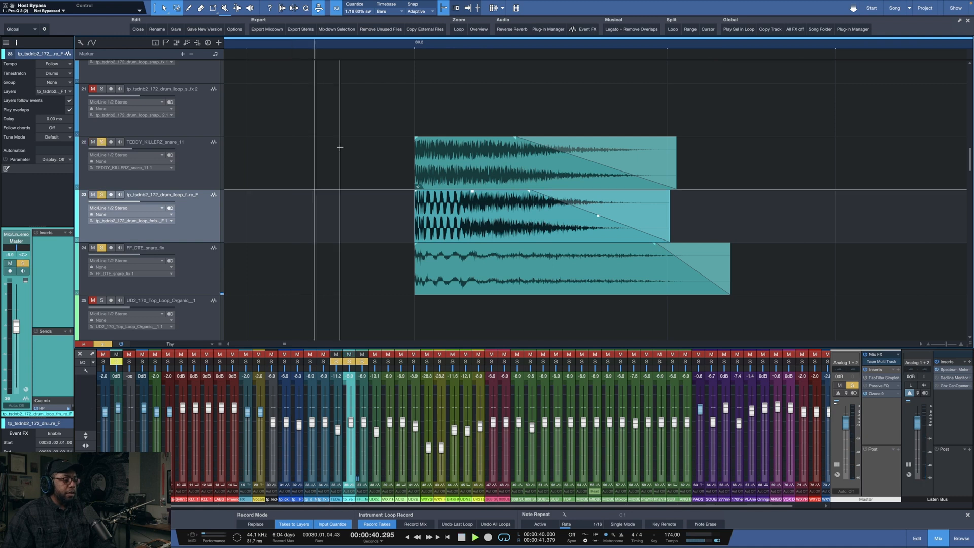
scroll(529, 42, down, 5)
scroll(529, 42, down, 2)
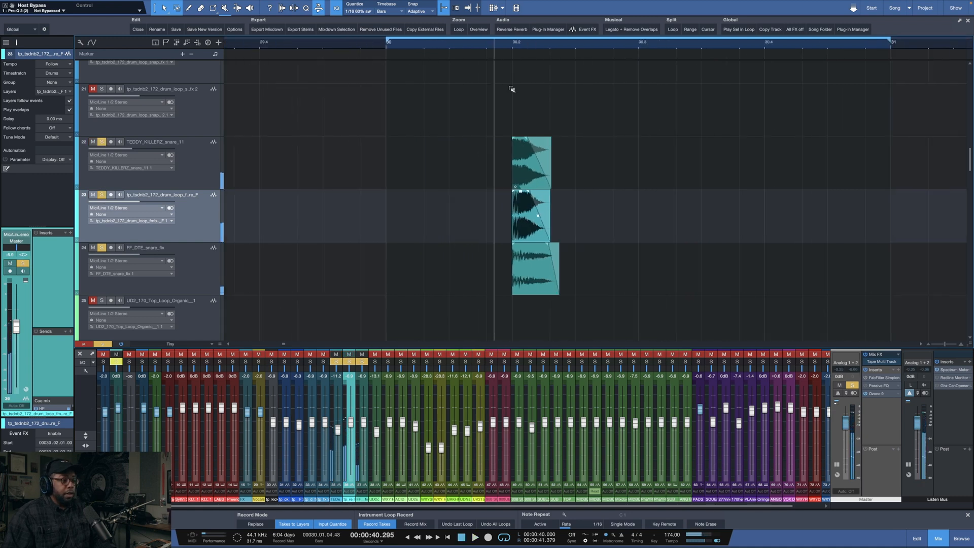
Step: Solo tracks 17 through 24 and copy the three stacked snare events from beat 30.2 to beat 30.4
scroll(479, 169, down, 5)
scroll(479, 169, up, 3)
scroll(376, 172, up, 4)
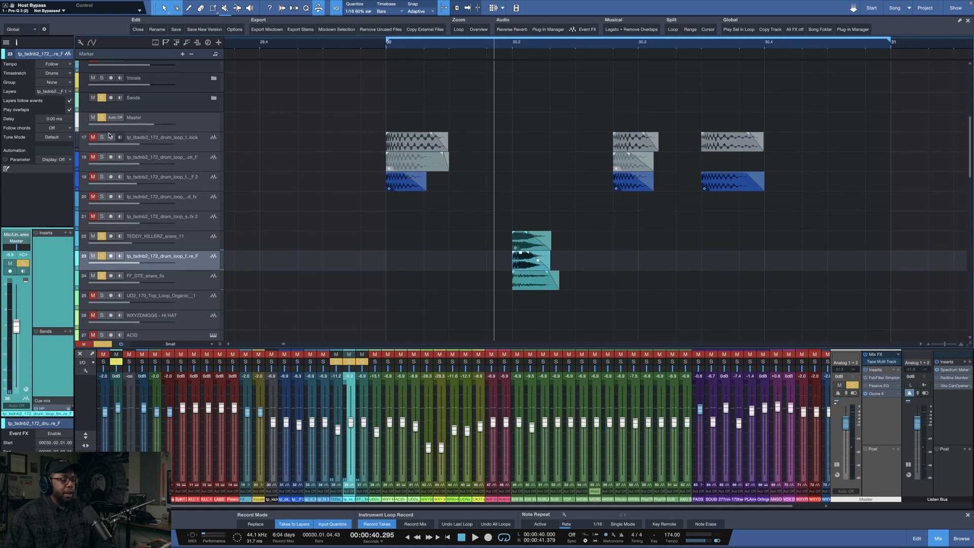
drag(101, 157, 102, 252)
drag(547, 247, 785, 248)
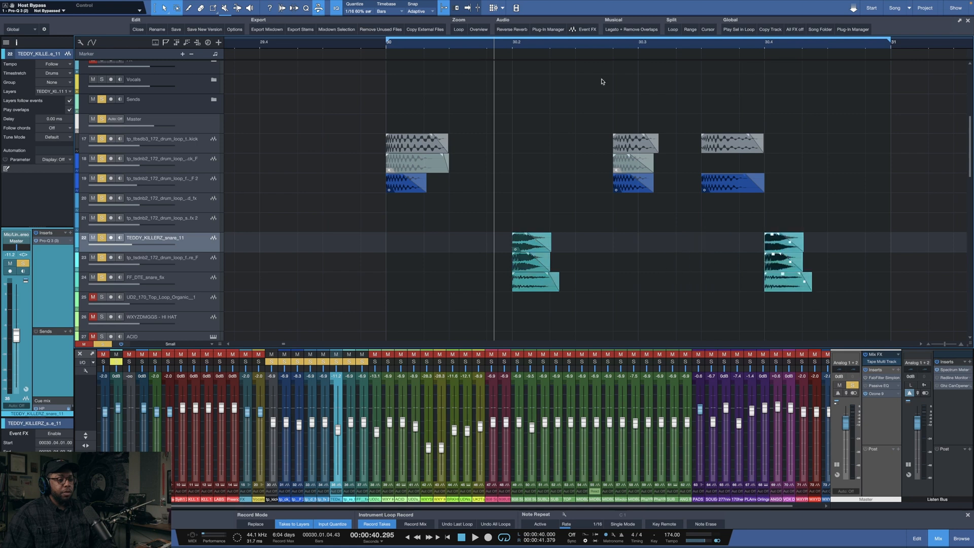
Step: Play the looped kick and snare pattern from the start of bar 30
scroll(516, 44, down, 3)
click(451, 46)
scroll(666, 44, up, 2)
key(space)
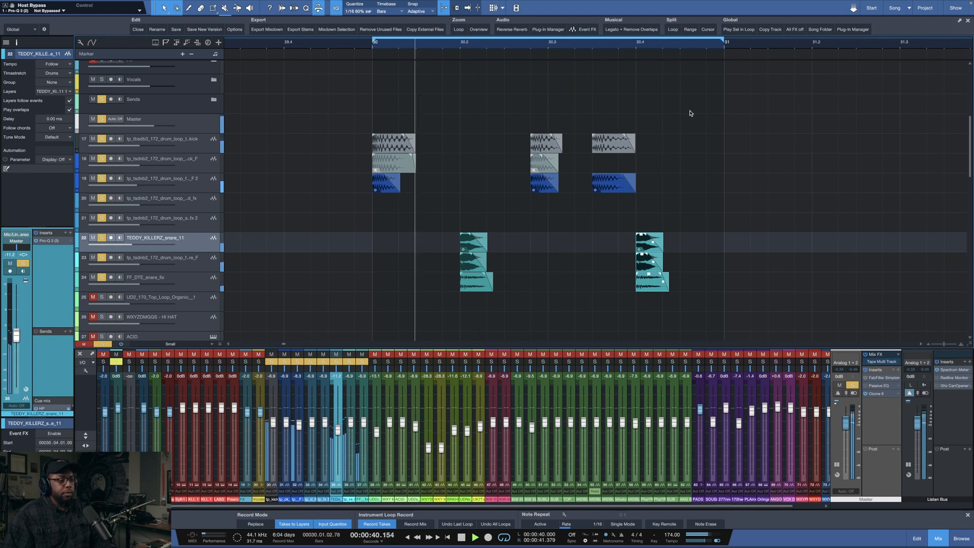
key(space)
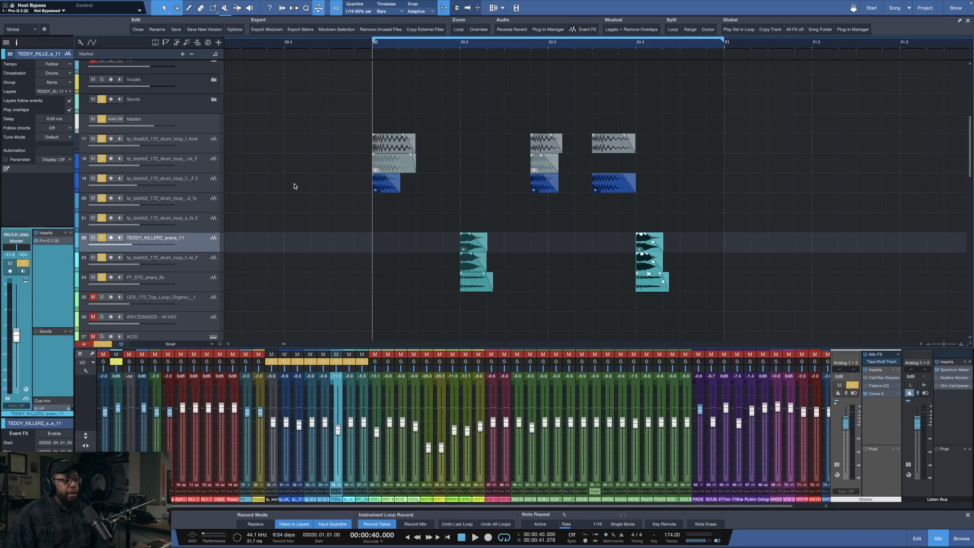
key(space)
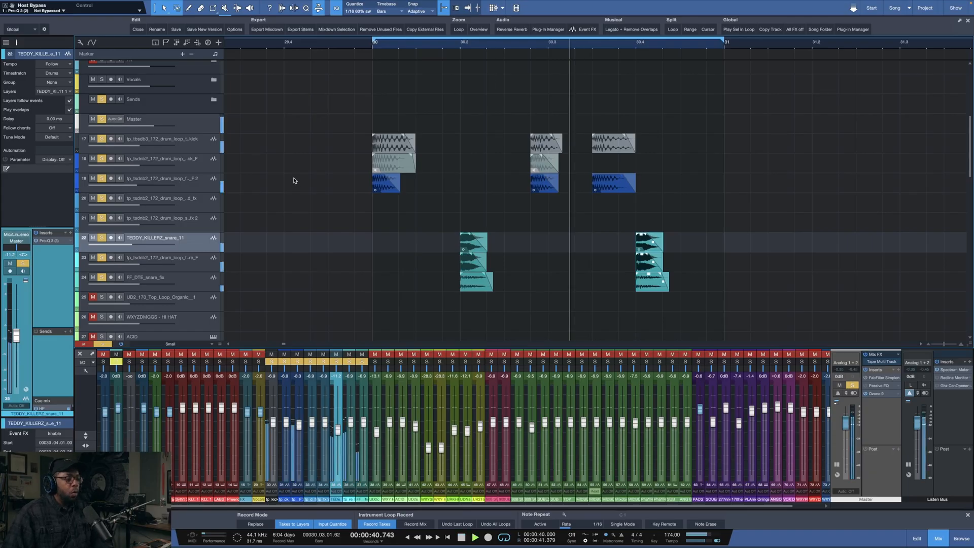
Step: Switch to OneNote and review the drum layering notes on checking with context, sculpting and processing
key(ctrl+Right)
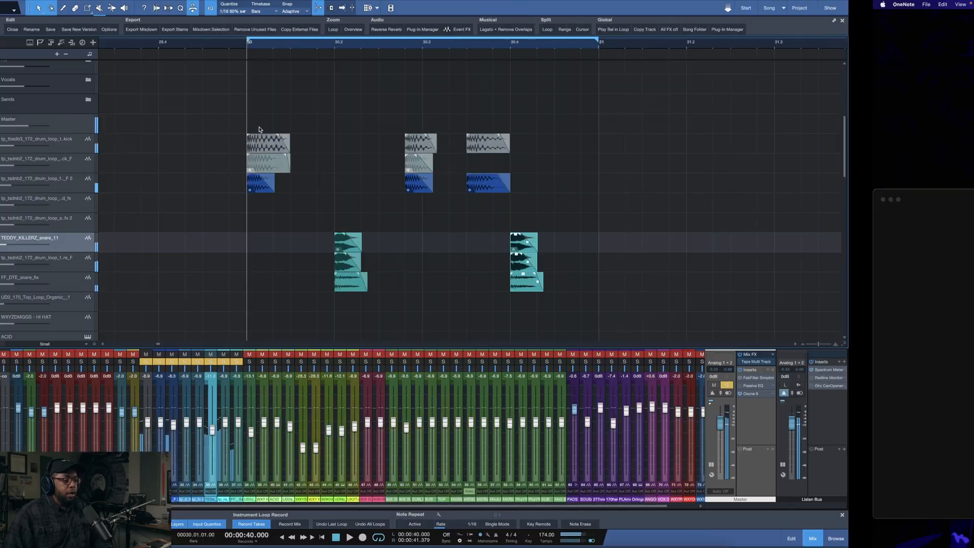
scroll(399, 246, down, 2)
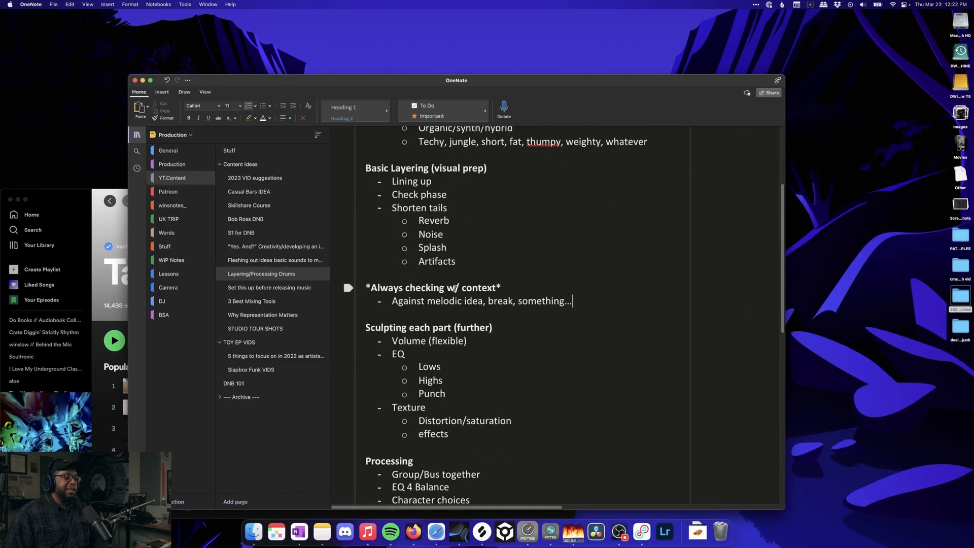
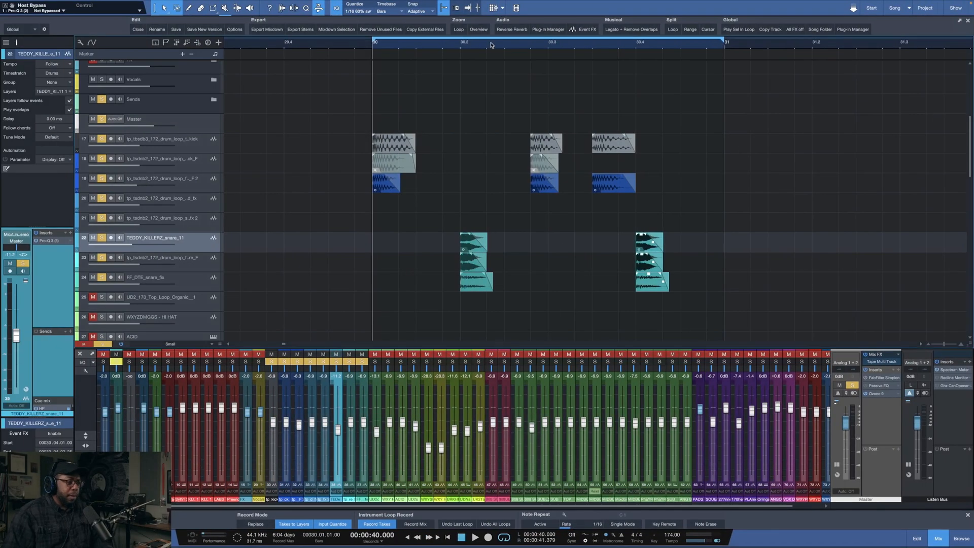
Step: Try a copy of the TMPLE SHKR loop at bar 30, play it soloed with the drum layers, and undo the copy
scroll(491, 45, down, 10)
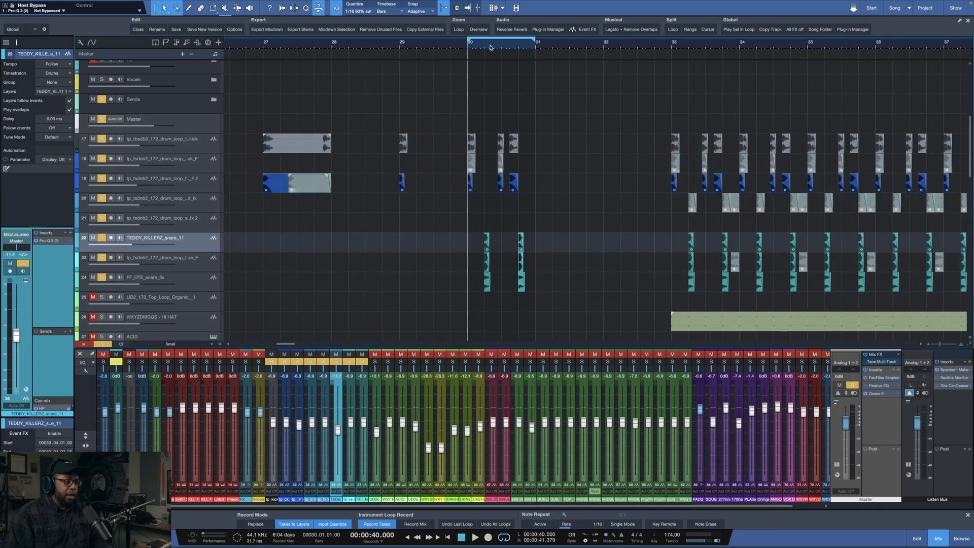
scroll(491, 47, up, 3)
scroll(491, 48, down, 1)
scroll(584, 183, down, 5)
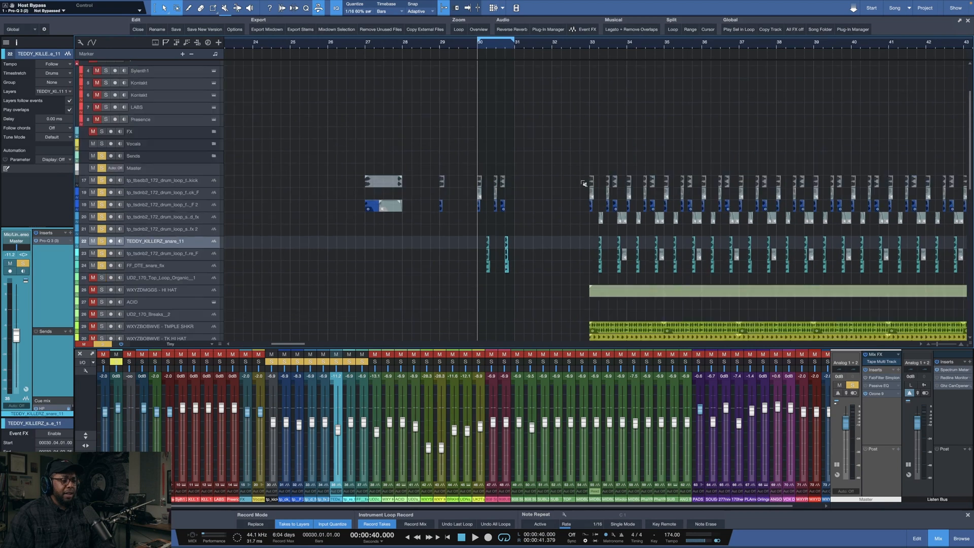
scroll(582, 183, up, 3)
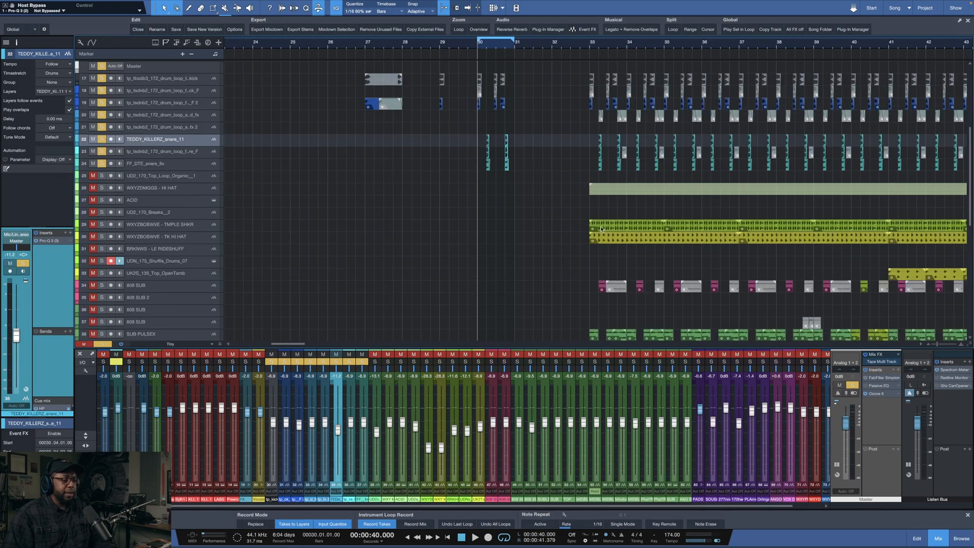
drag(598, 228, 488, 224)
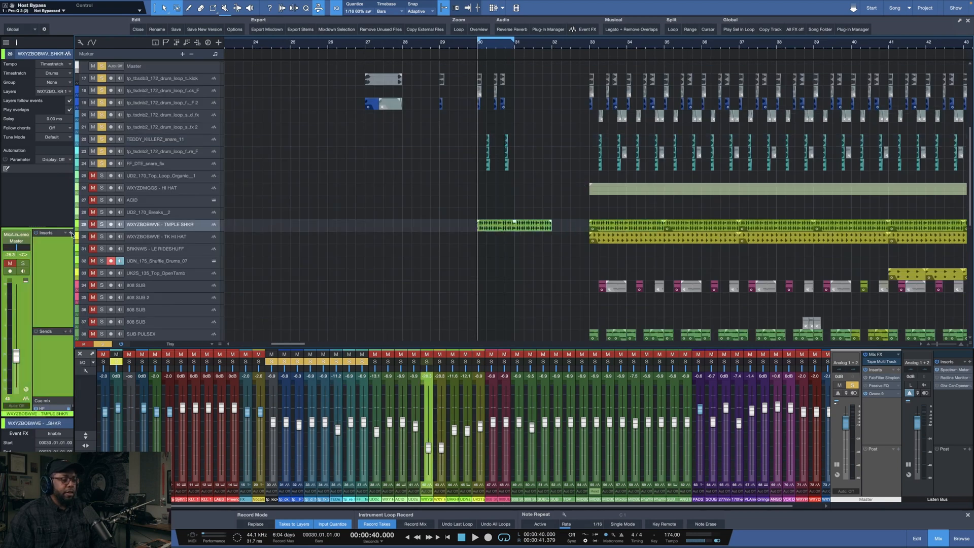
click(92, 225)
key(space)
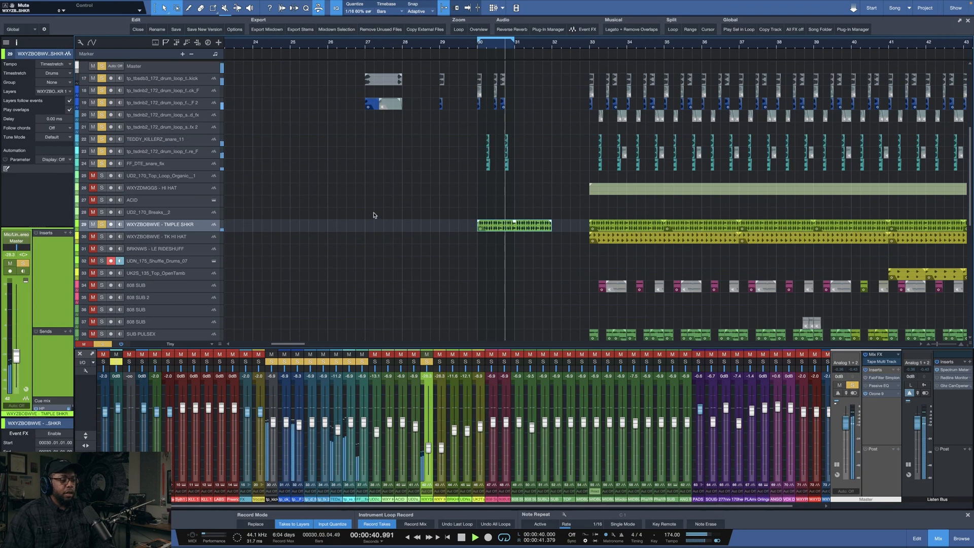
key(space)
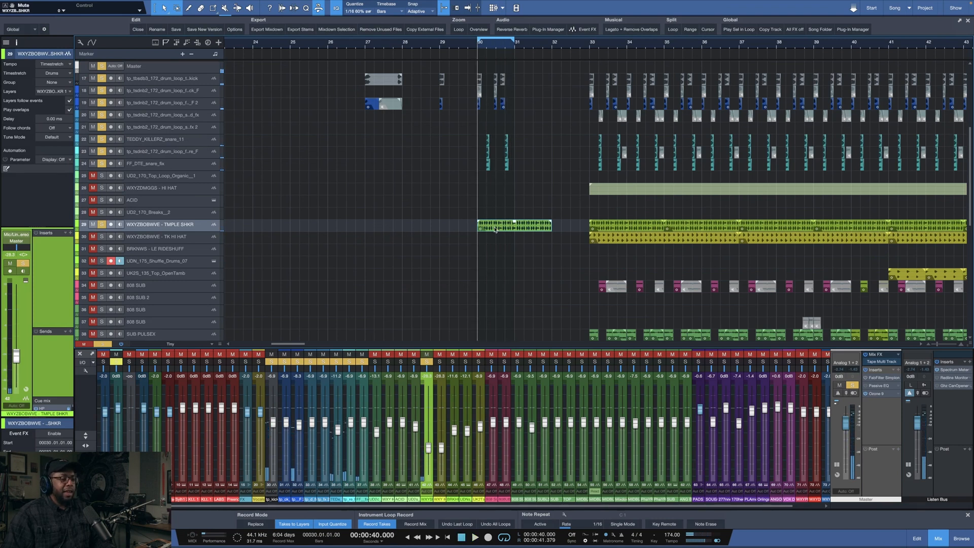
key(ctrl+z)
Step: Copy the SUB PULSEX events from bar 33 to bar 30, add track 38 to the solo, and play the loop with the drums
scroll(588, 298, down, 3)
drag(561, 303, 481, 304)
click(93, 302)
click(101, 302)
key(space)
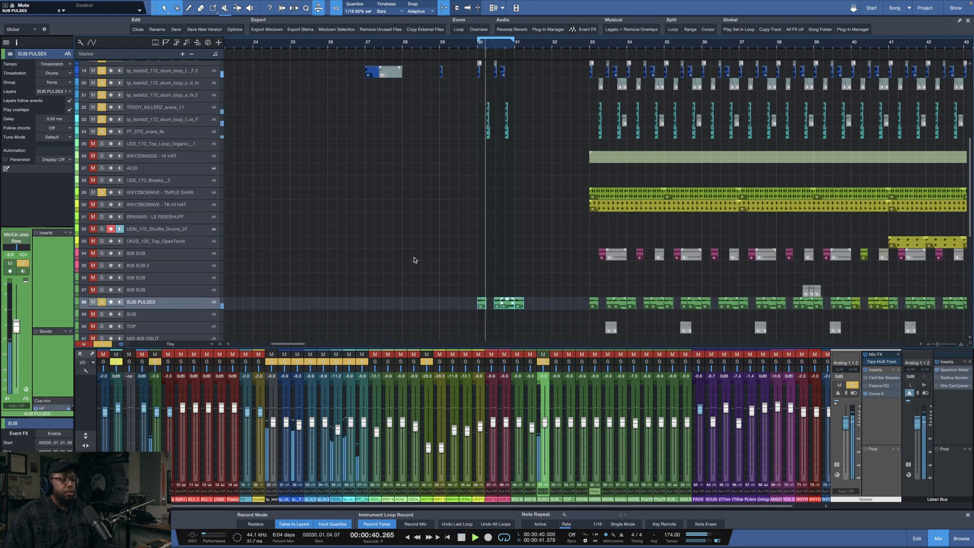
key(space)
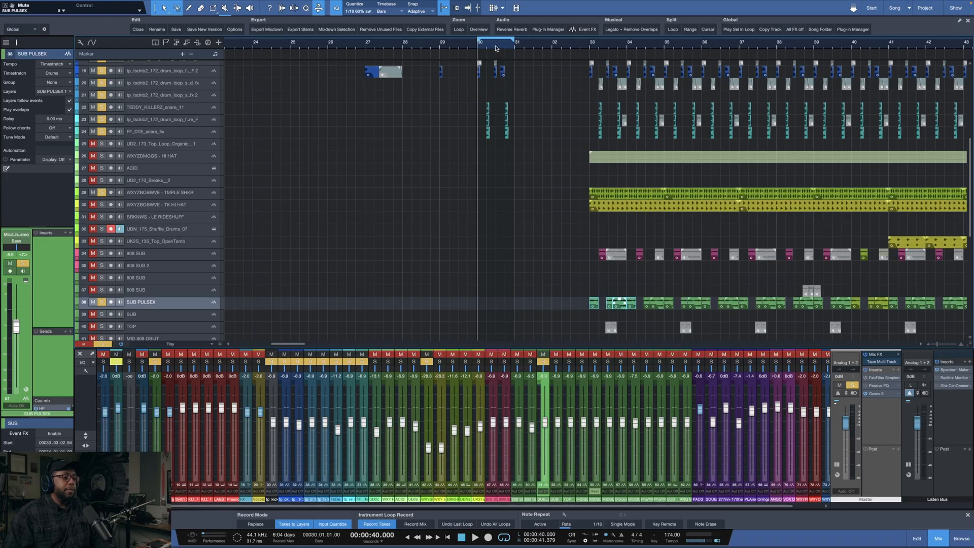
Step: Pack the three kick layers on tracks 17 to 19 into a folder track
scroll(353, 114, up, 5)
scroll(469, 43, down, 5)
scroll(470, 42, up, 5)
scroll(363, 130, up, 4)
scroll(538, 49, down, 1)
scroll(492, 48, left, 3)
scroll(332, 47, left, 2)
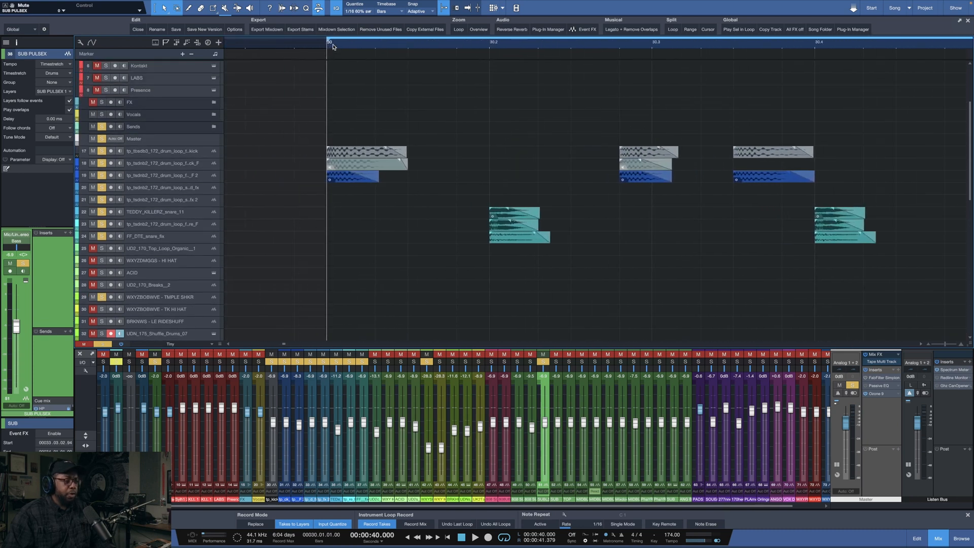
click(197, 152)
shift+click(189, 176)
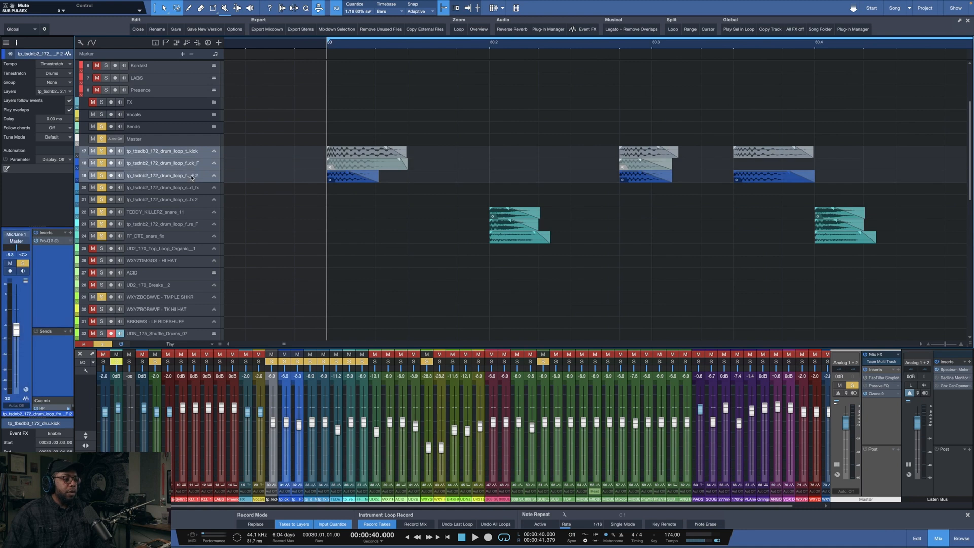
right_click(189, 177)
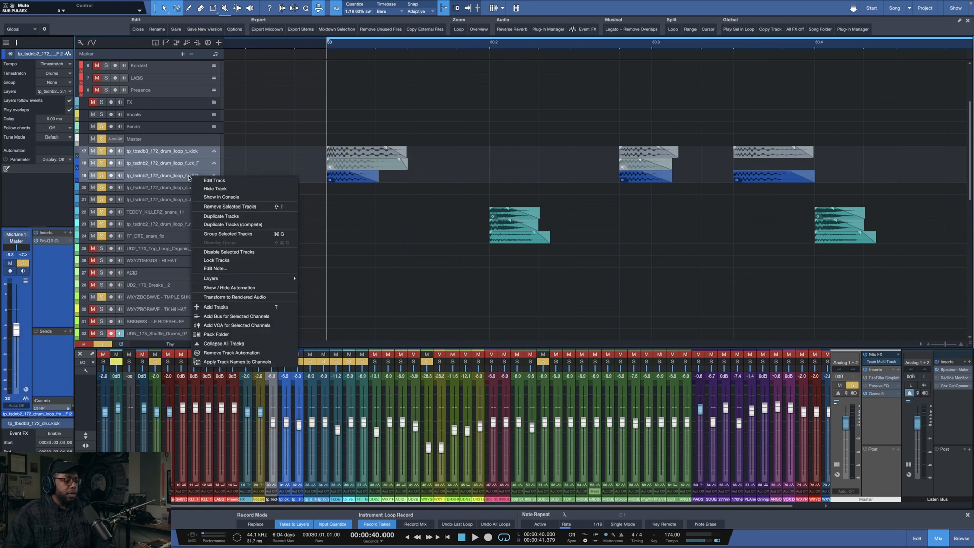
click(217, 334)
Step: Expand the new kick folder track, enlarge it, and assign it to a newly added bus channel
click(213, 151)
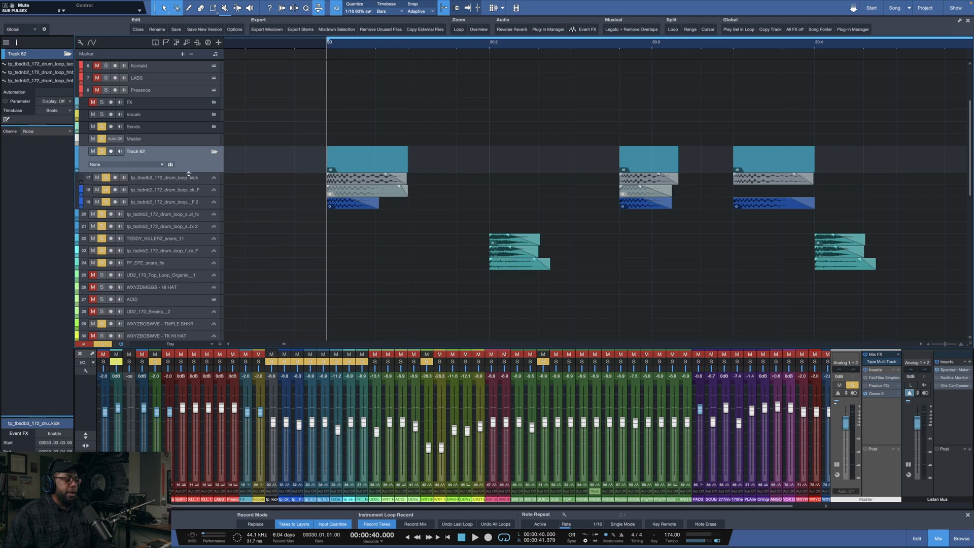
drag(188, 172, 180, 183)
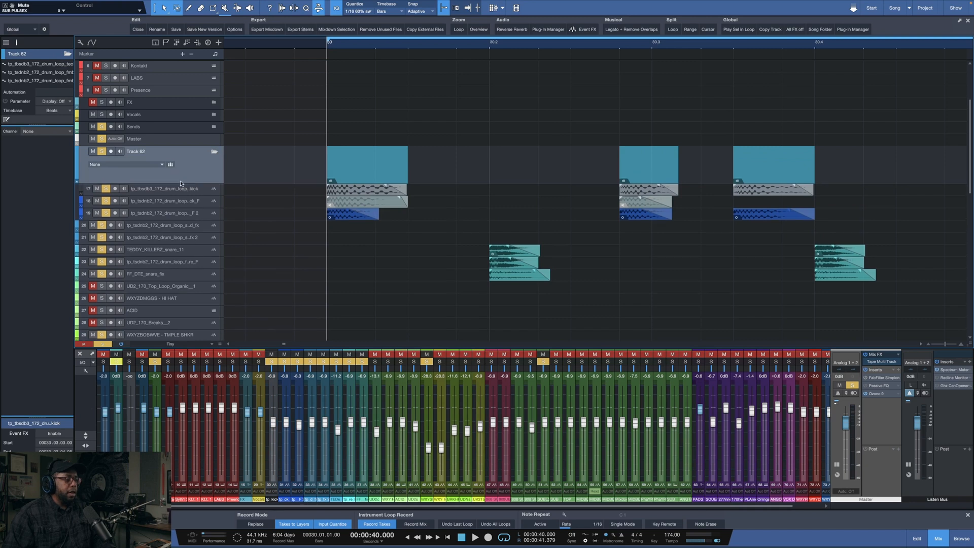
click(136, 166)
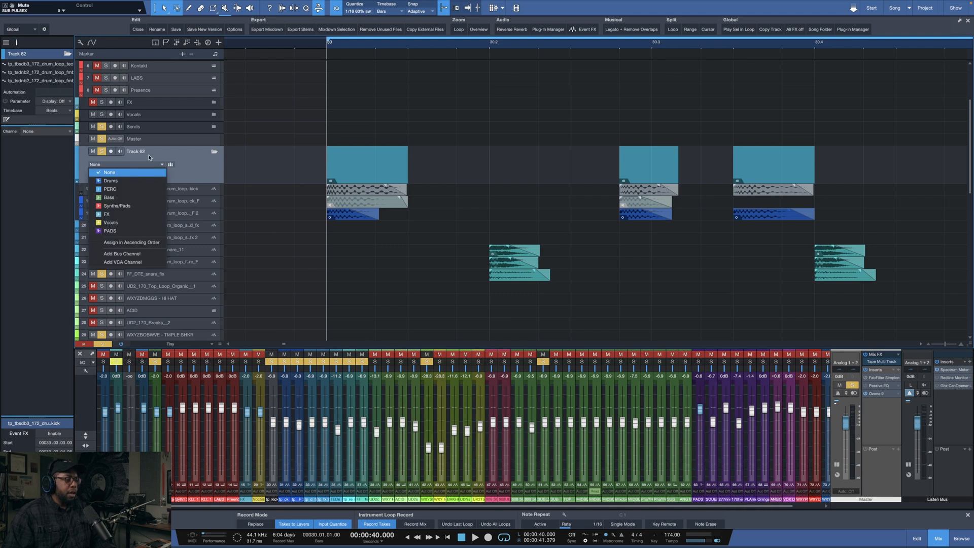
click(122, 254)
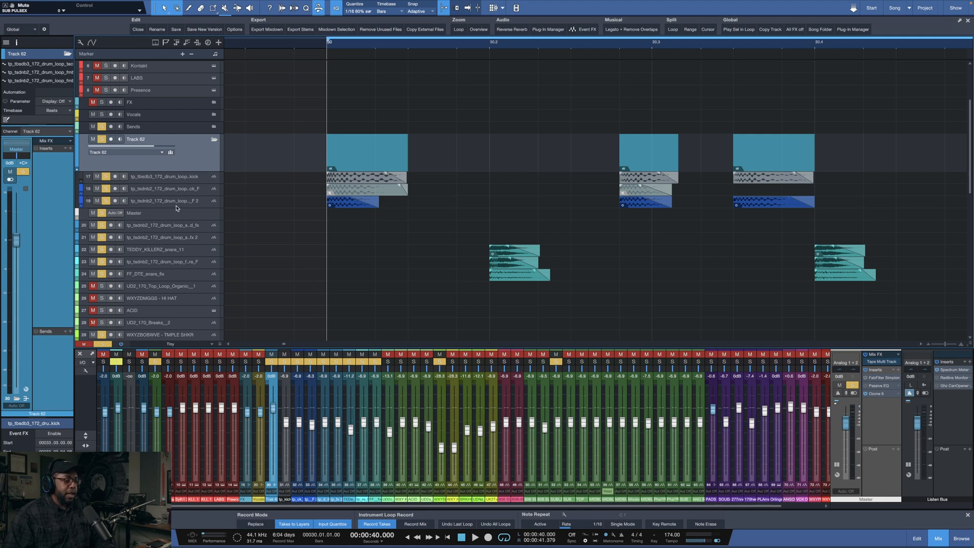
Step: Play the loop through the kick folder's bus, then check the output of its layers and the bus's list of source channels
drag(176, 208, 172, 219)
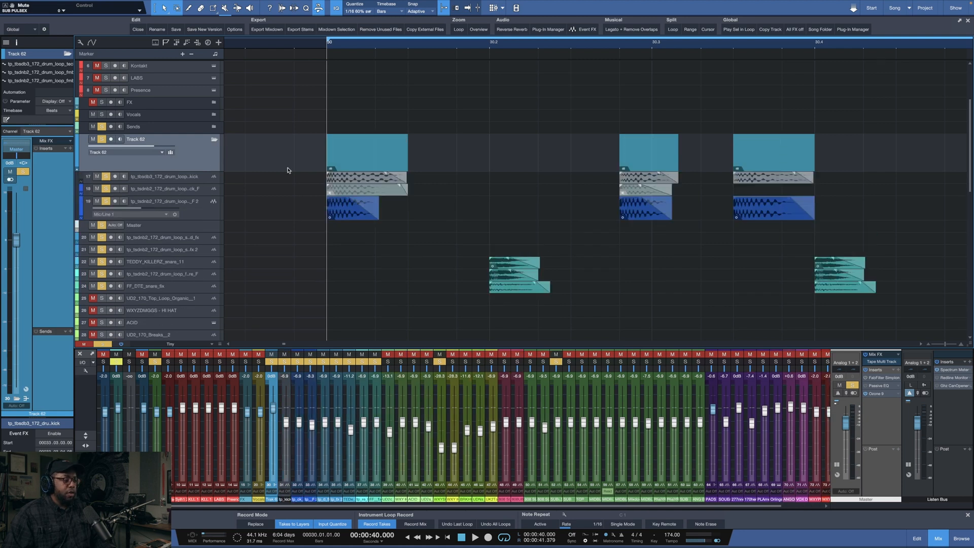
scroll(328, 43, down, 5)
key(space)
scroll(328, 43, up, 1)
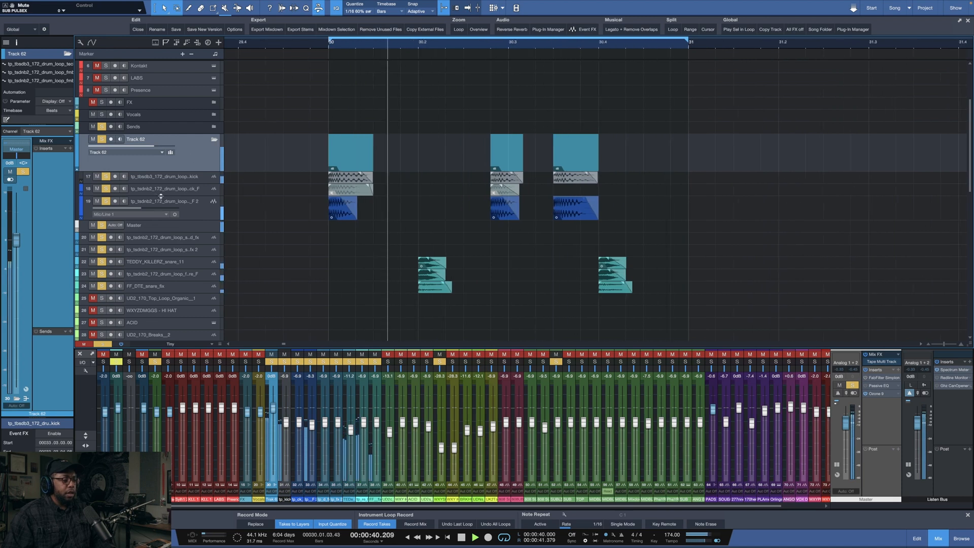
key(space)
click(155, 180)
click(163, 189)
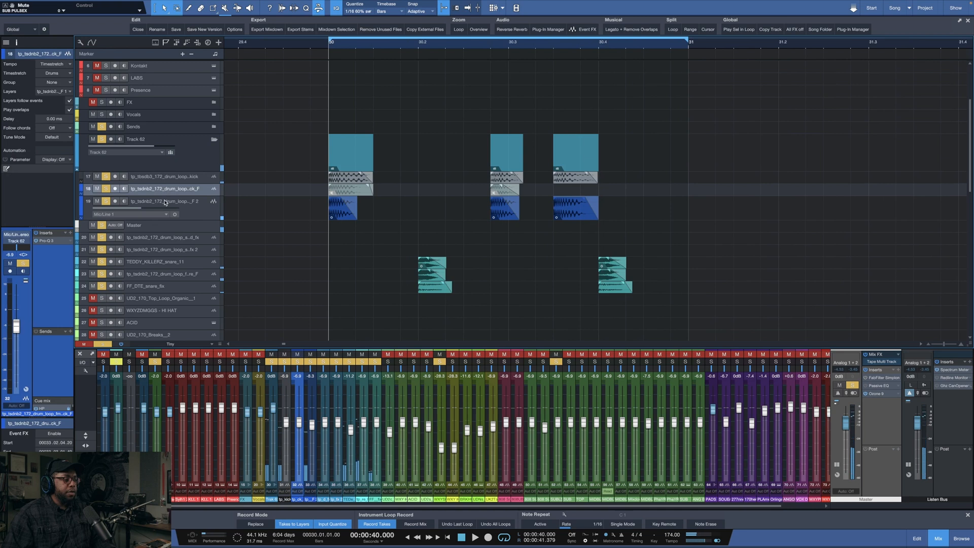
click(166, 202)
click(188, 152)
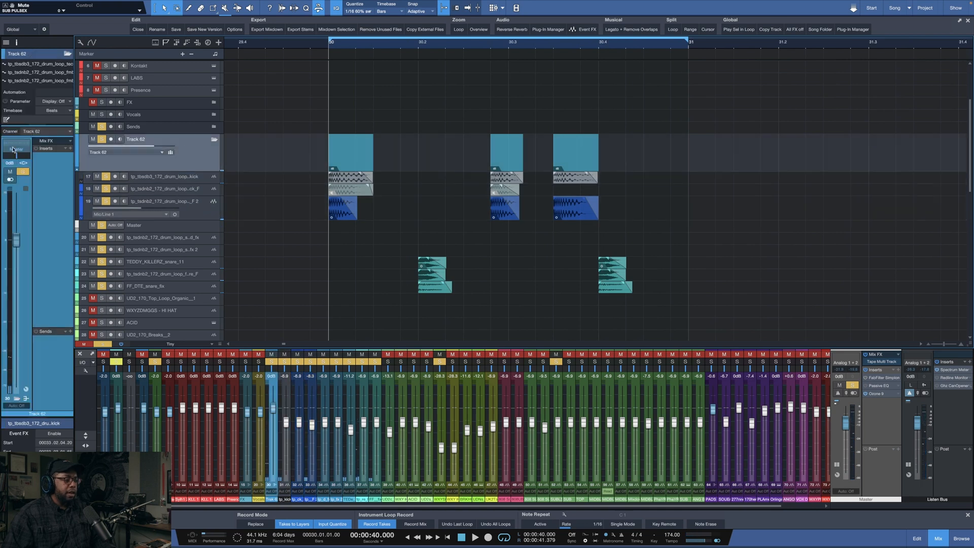
click(20, 146)
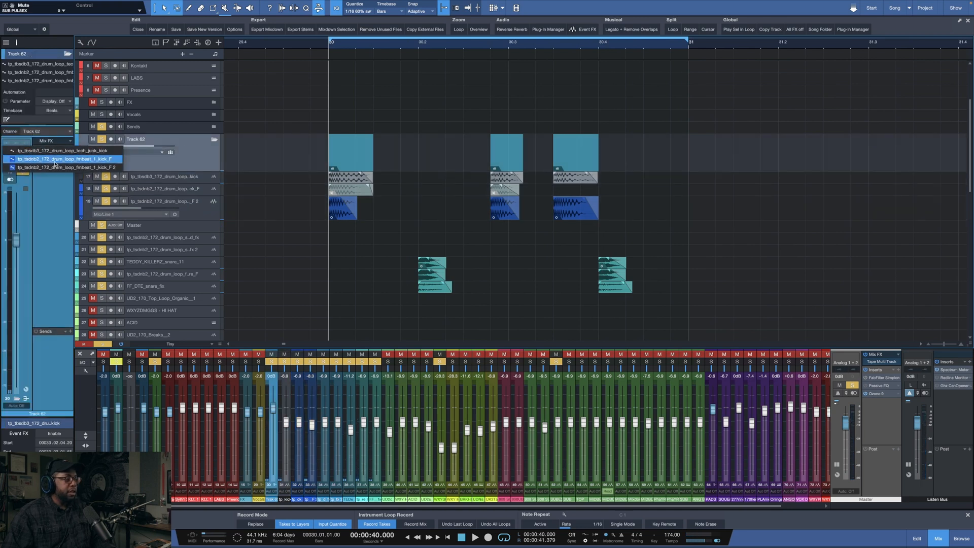
click(288, 173)
Step: Rename the kick folder track to KICK and play the loop
double_click(128, 140)
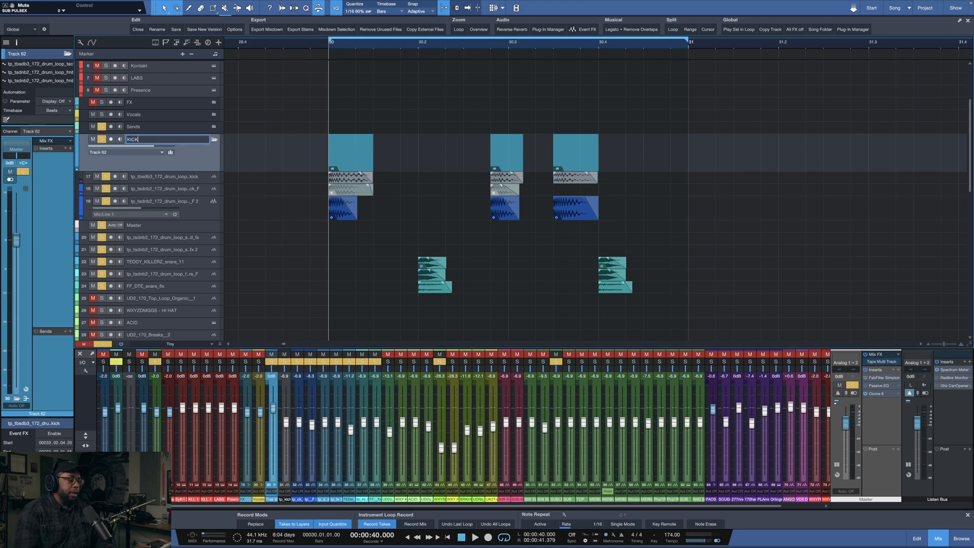
key(Return)
scroll(341, 46, up, 4)
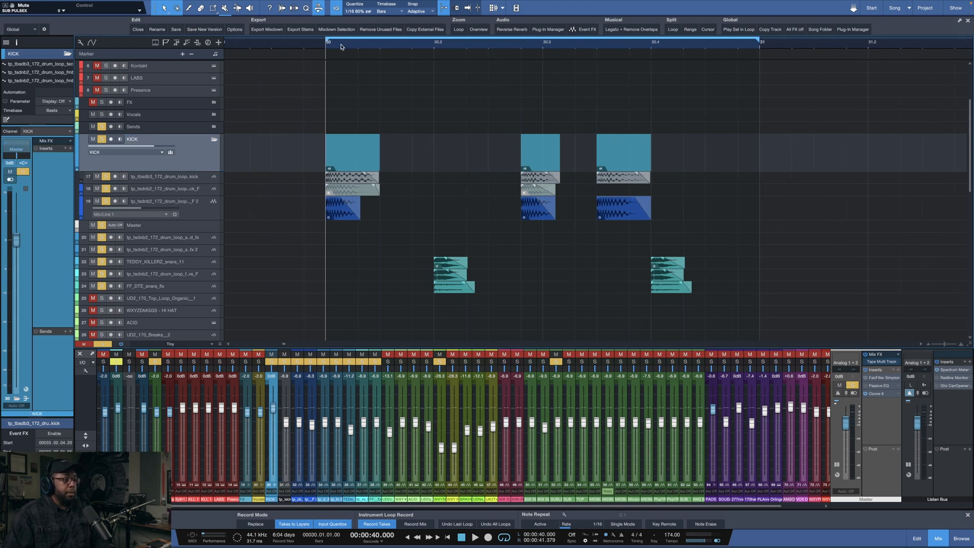
key(space)
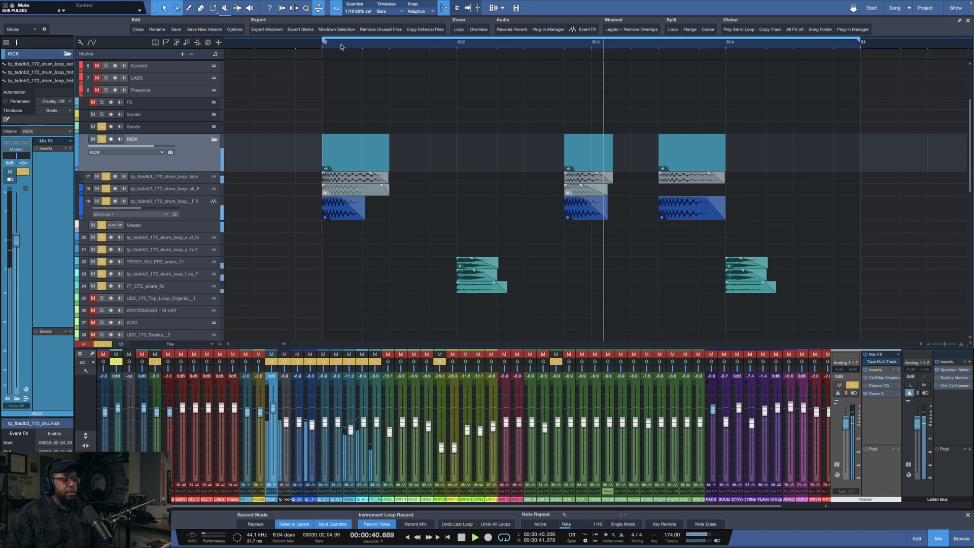
Step: Pack the three snare layers on tracks 22 to 24 into a folder track and expand it
click(201, 260)
shift+click(198, 286)
right_click(194, 286)
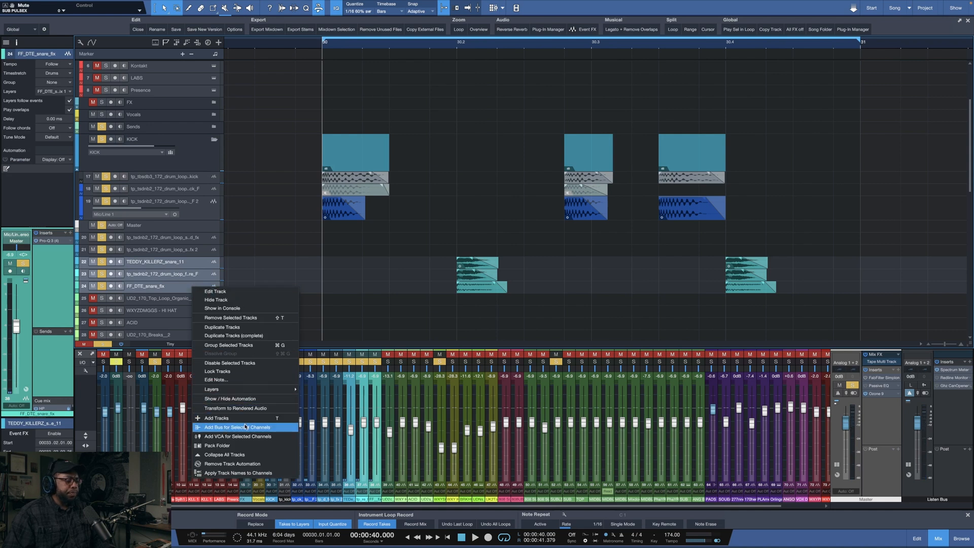
click(244, 446)
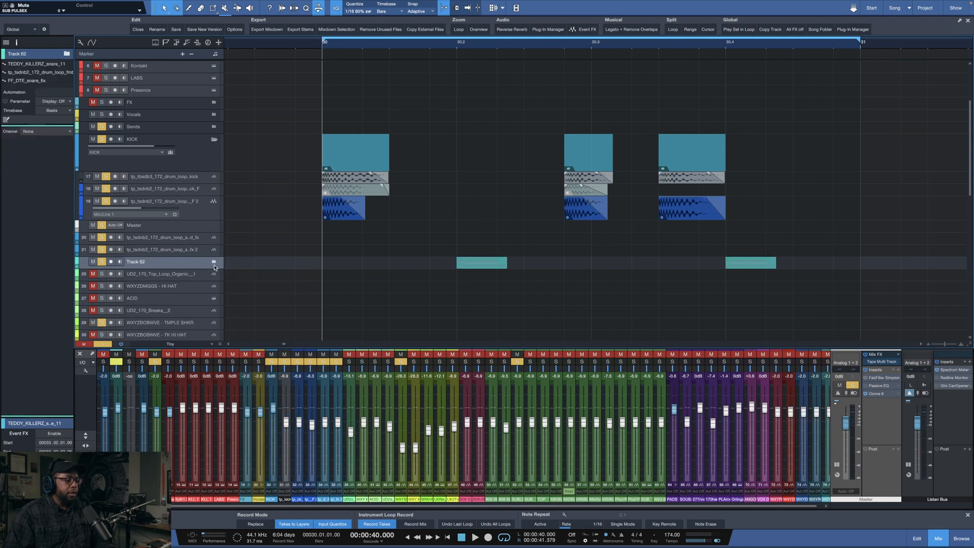
click(214, 263)
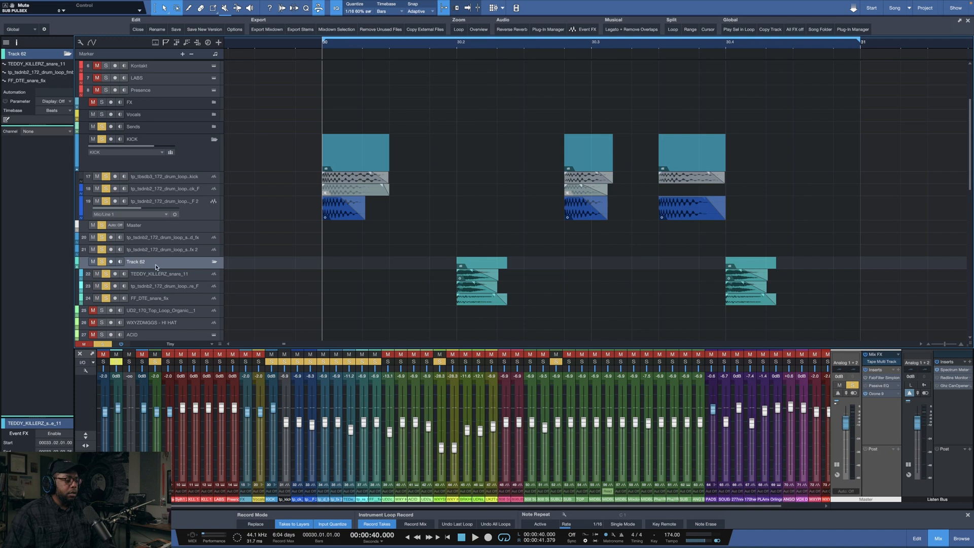
Step: Assign the snare folder to a newly added bus channel and rename the folder SNARE
click(38, 132)
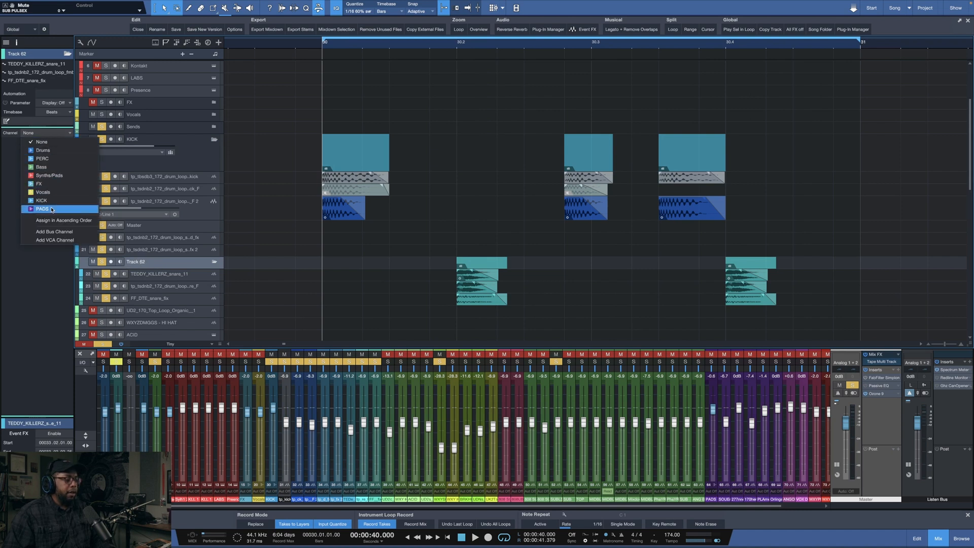
click(54, 232)
double_click(140, 257)
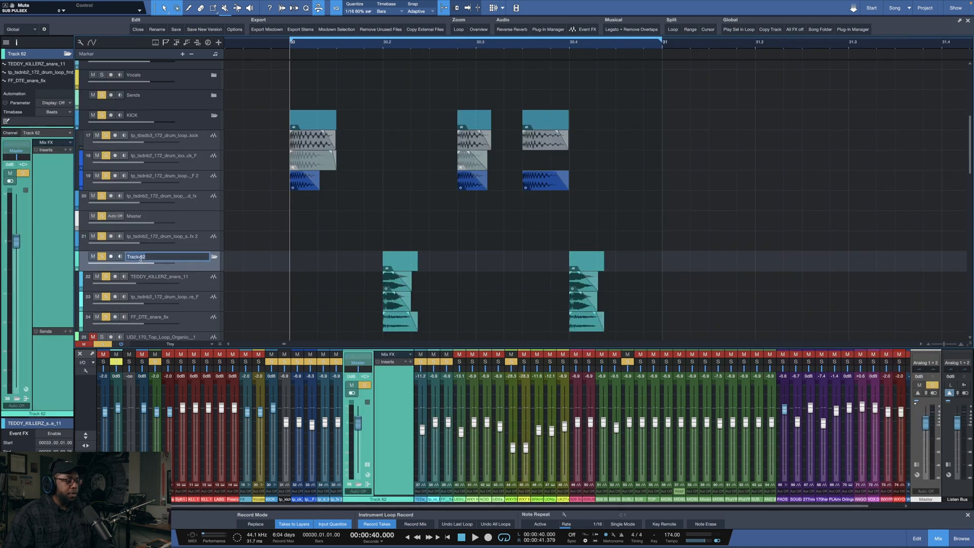
key(Return)
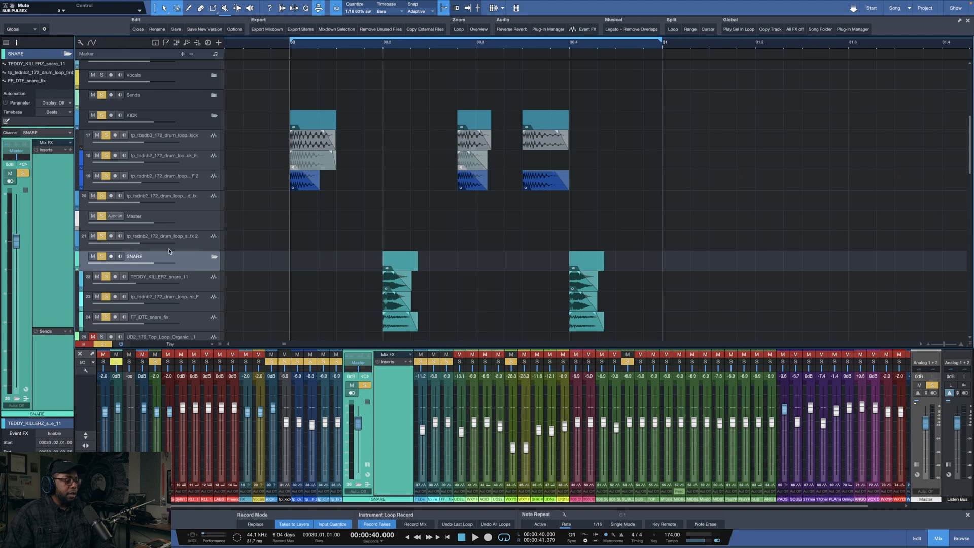
Step: Move the SNARE folder directly below the KICK folder's layers and play the loop
scroll(248, 145, up, 1)
drag(190, 270, 208, 203)
scroll(263, 212, up, 1)
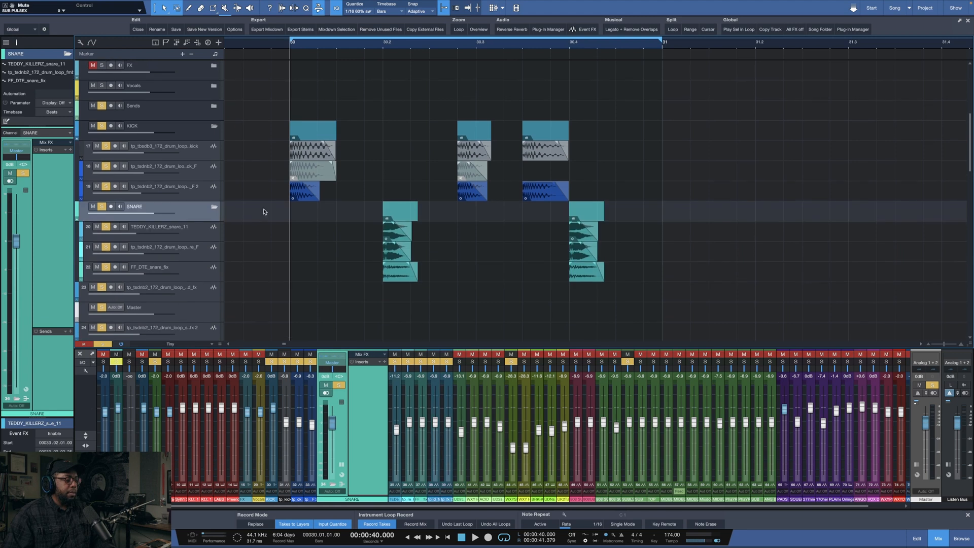
scroll(263, 212, up, 1)
key(space)
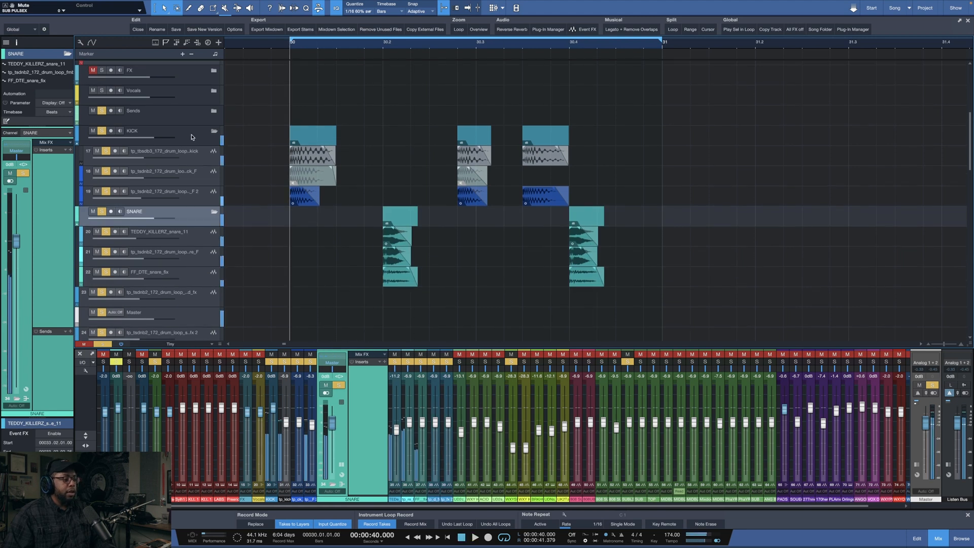
Step: Solo the KICK folder exclusively and open the plug-in list for its bus inserts
click(192, 138)
alt+click(101, 134)
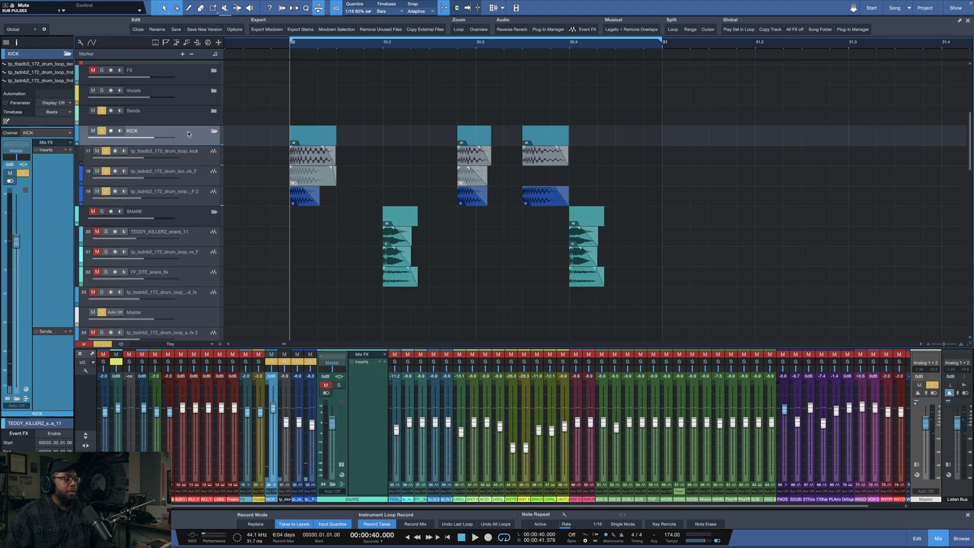
click(66, 151)
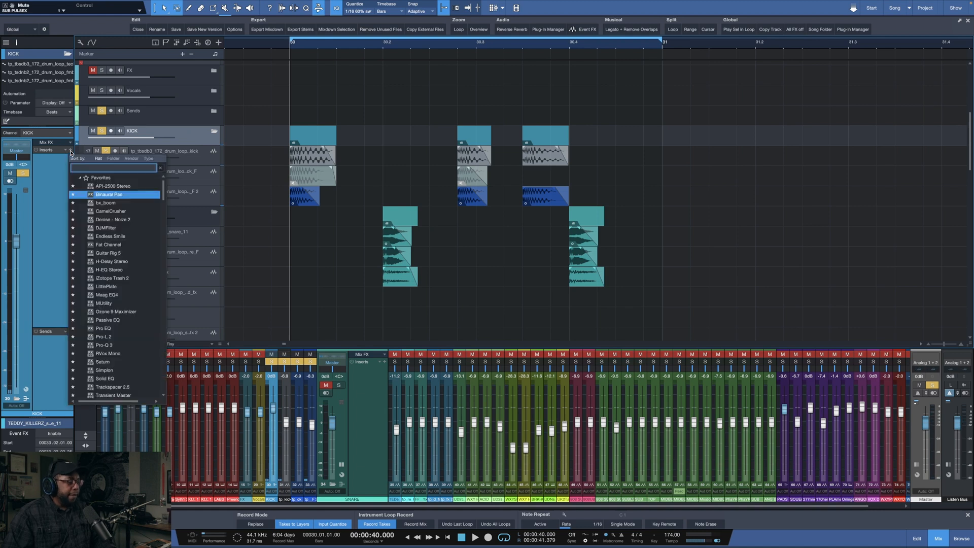
click(114, 168)
text(p)
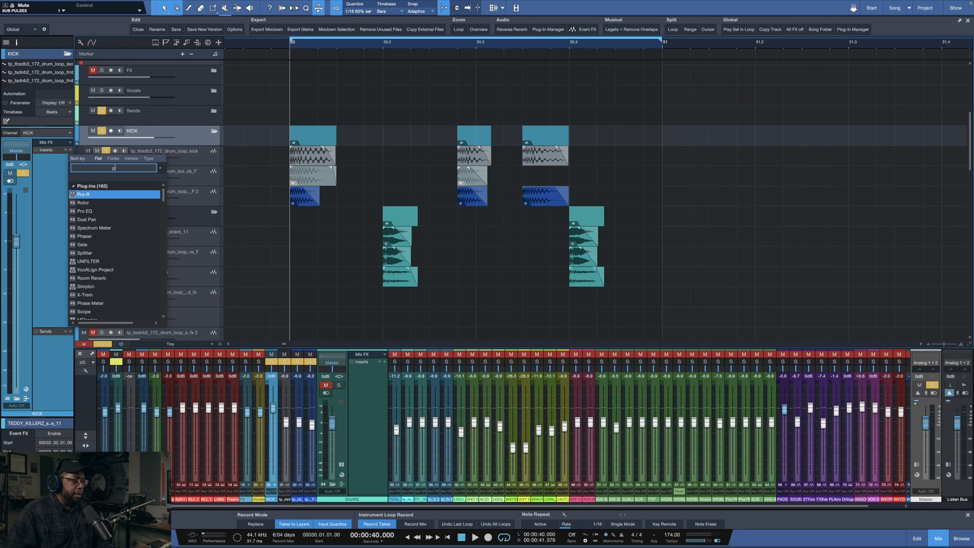
text(r)
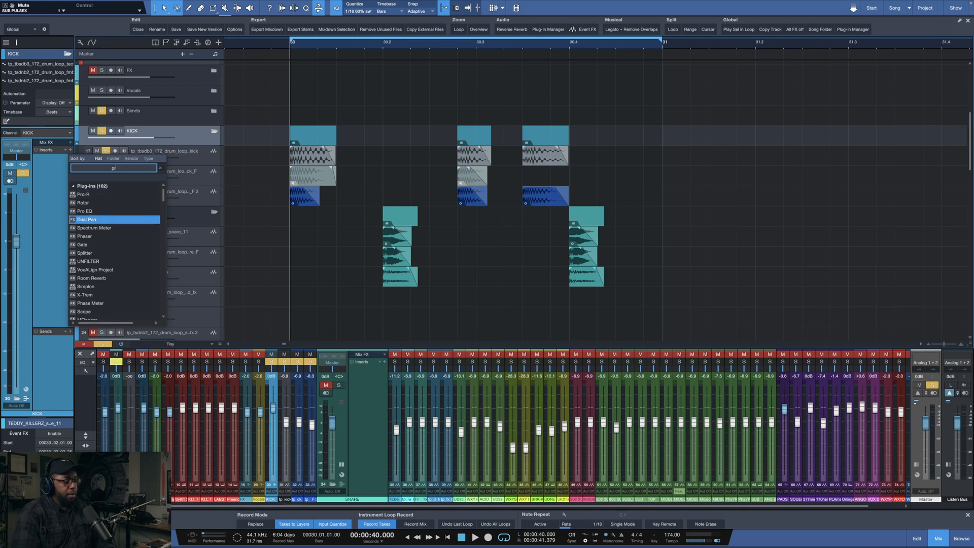
text(o)
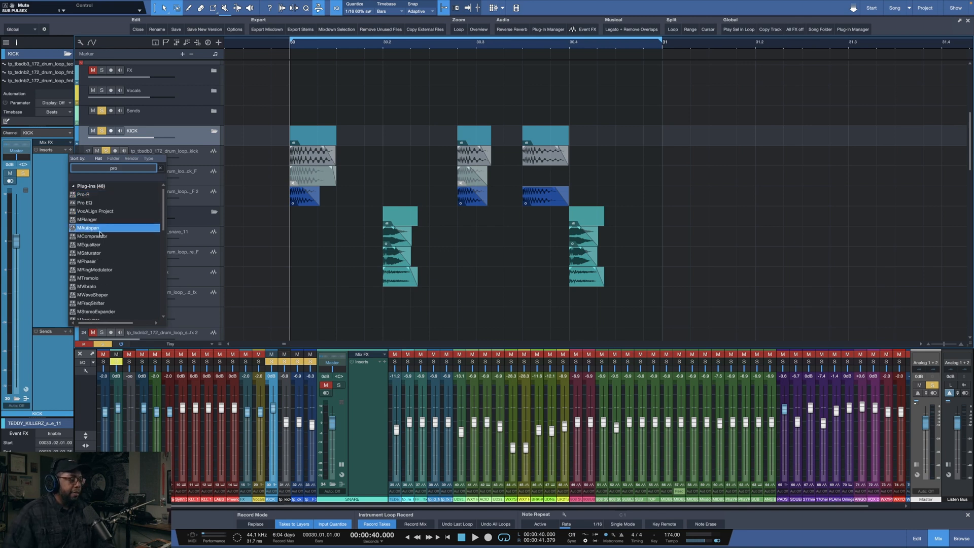
key(BackSpace)
key(BackSpace)
key(BackSpace)
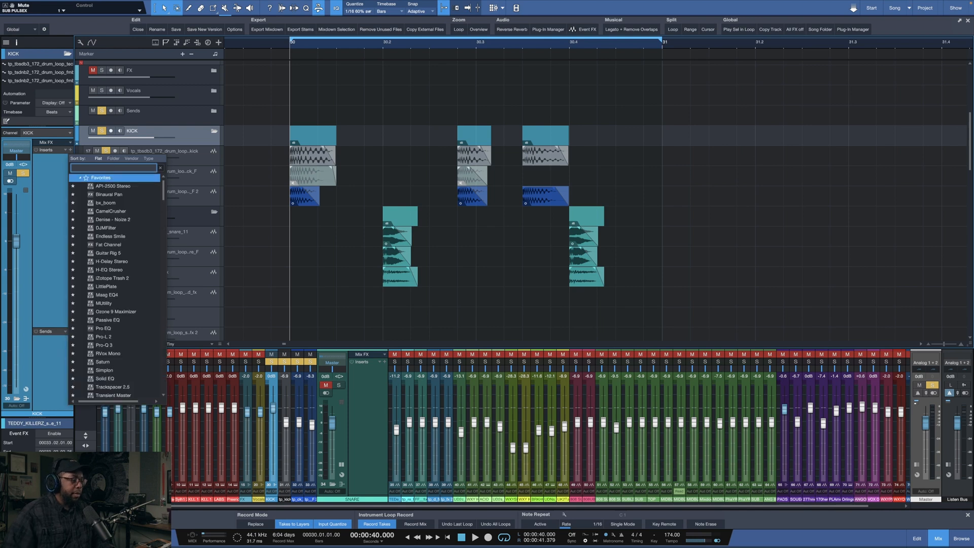
Step: Insert Pro-Q 3 on the KICK bus and play the loop to see the combined kick's spectrum
click(113, 345)
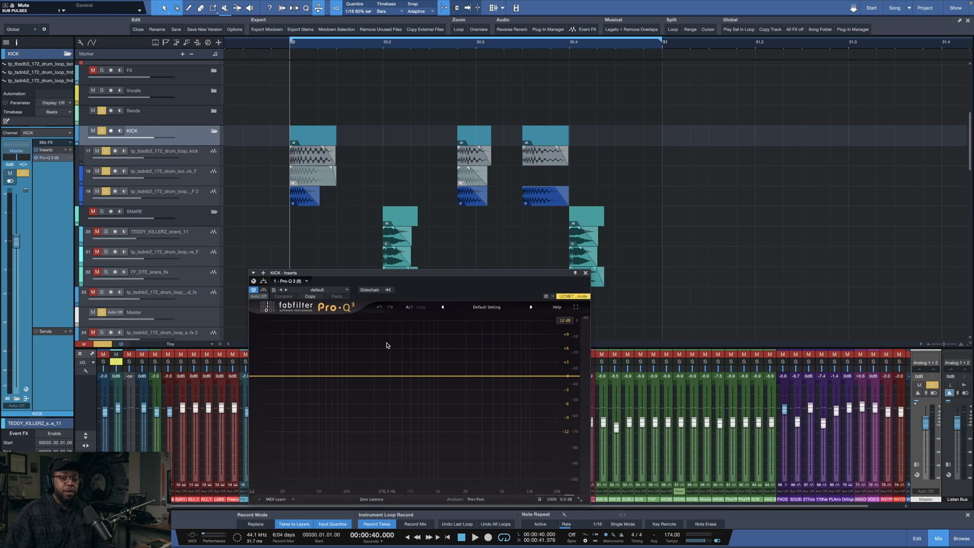
key(space)
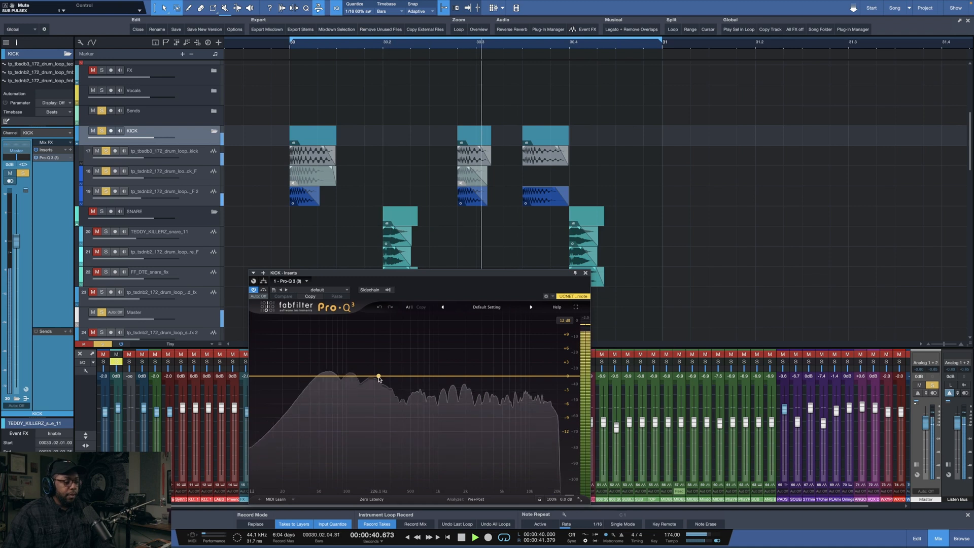
Step: While looping the kick, add a narrowed Pro-Q 3 band cutting about 2.3 dB at about 185 Hz
key(space)
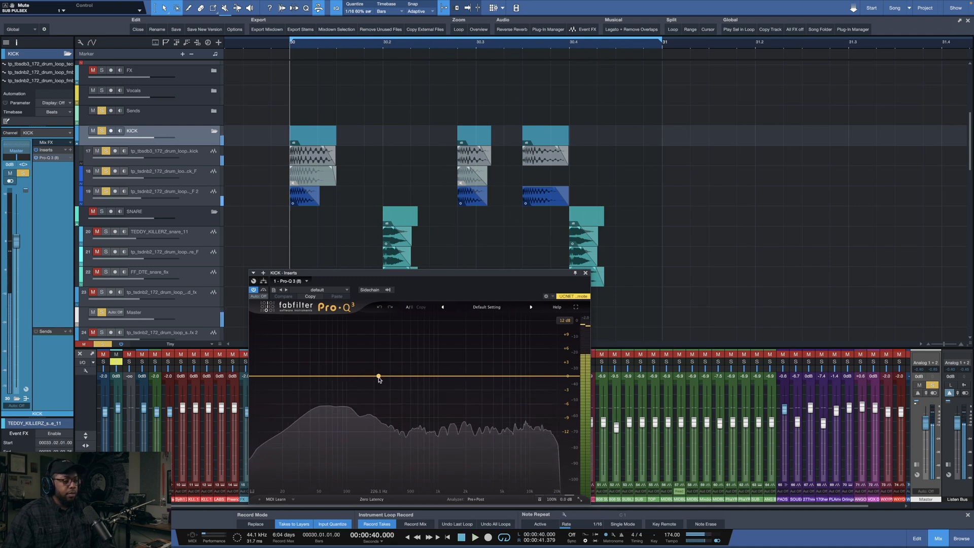
key(space)
drag(379, 378, 374, 350)
key(space)
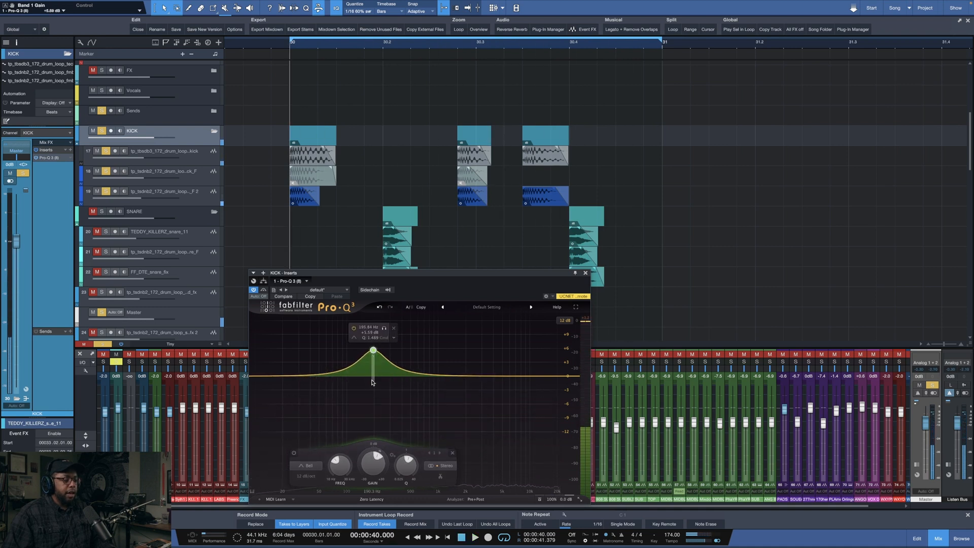
drag(374, 350, 371, 377)
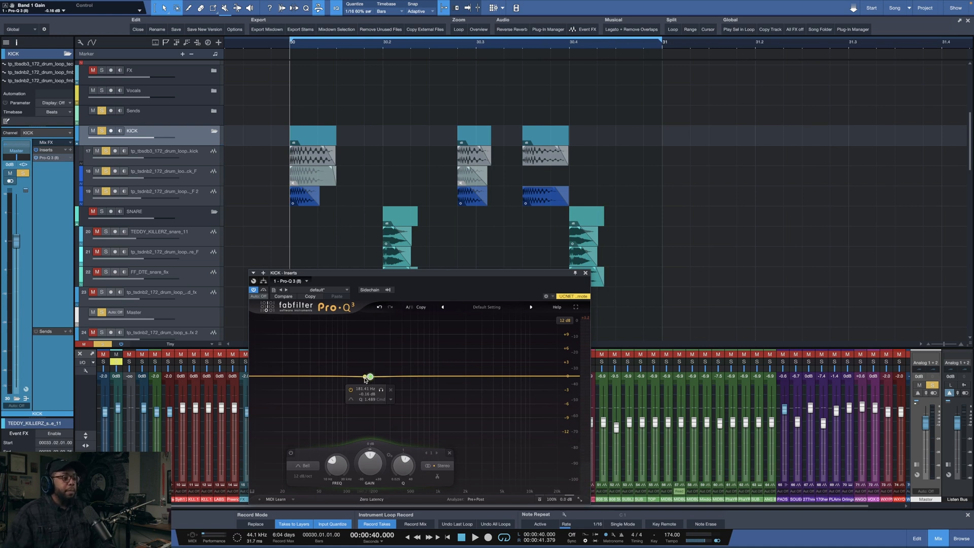
key(space)
mouse_move(369, 377)
mouse_down()
mouse_move(373, 354)
mouse_move(372, 389)
mouse_up()
scroll(372, 355, up, 3)
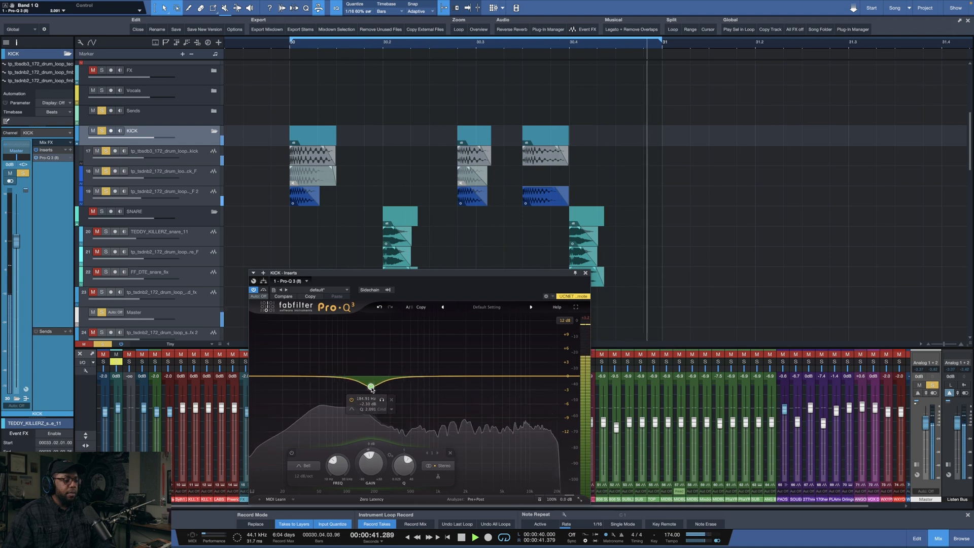
Step: Add a second Pro-Q 3 band at about 310 Hz on the kick EQ curve
drag(445, 376, 391, 379)
key(space)
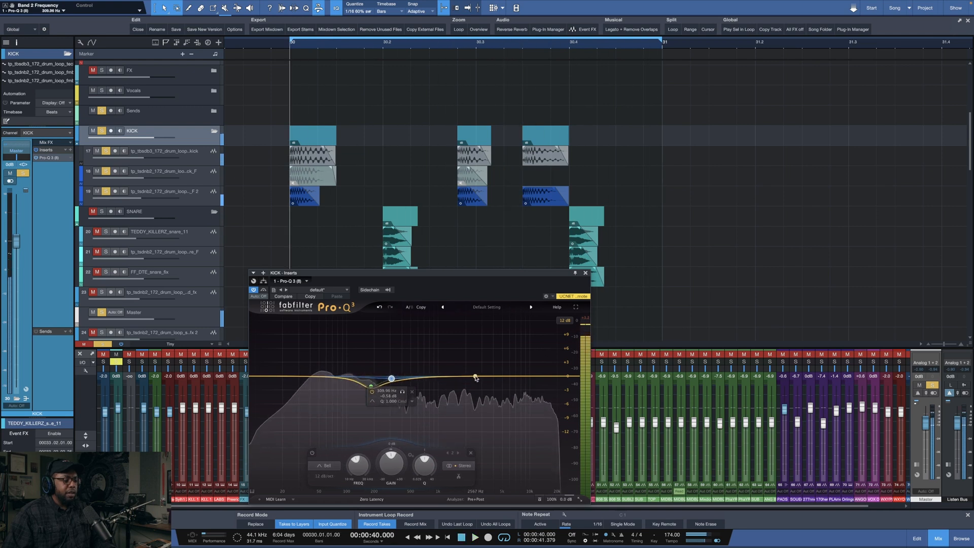
drag(475, 378, 539, 377)
key(space)
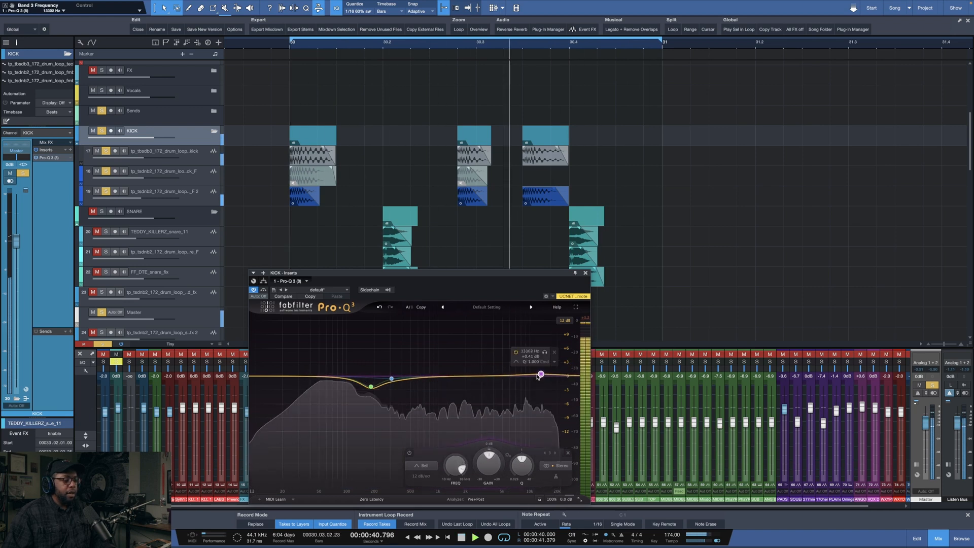
click(554, 352)
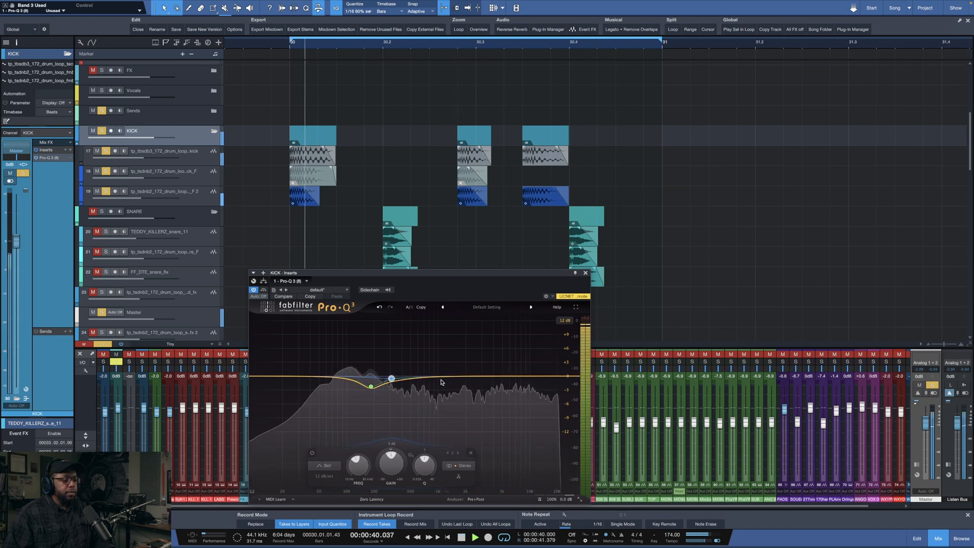
Step: Sweep the second band with a boost, then make it a narrow cut of about 2.5 dB at about 550 Hz
drag(392, 379, 401, 347)
scroll(401, 347, up, 10)
scroll(400, 347, down, 3)
drag(400, 347, 414, 388)
scroll(415, 389, up, 1)
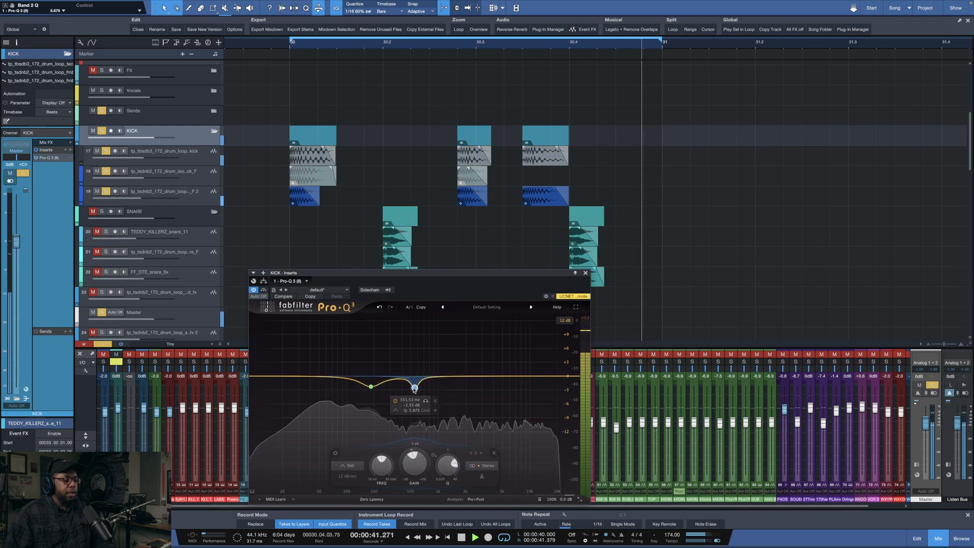
key(space)
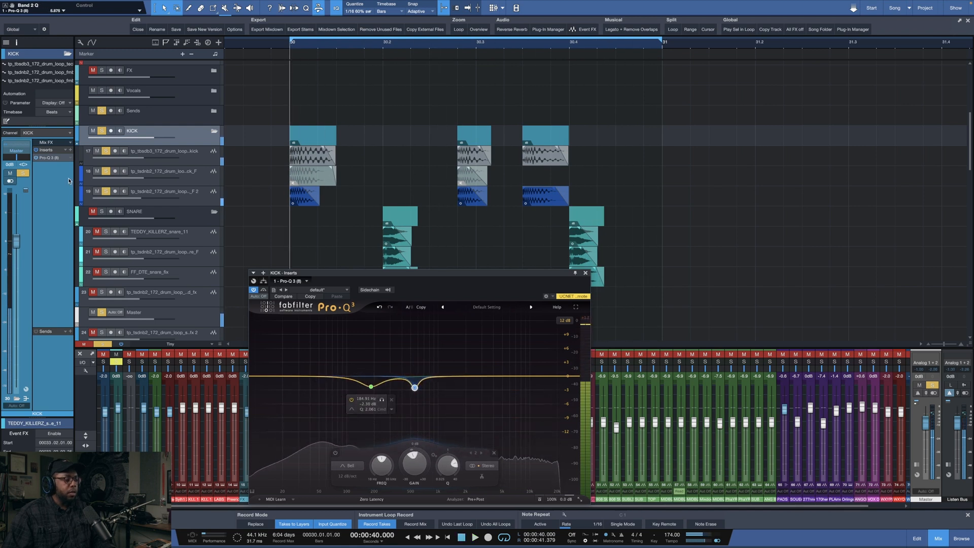
Step: Insert the Passive EQ plug-in after Pro-Q 3 on the KICK channel
click(71, 150)
text(passi)
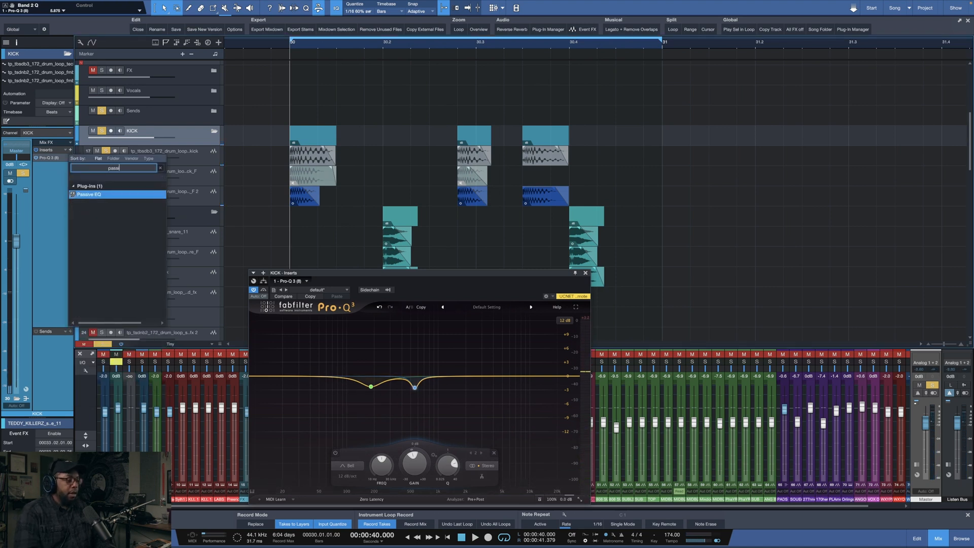
key(Return)
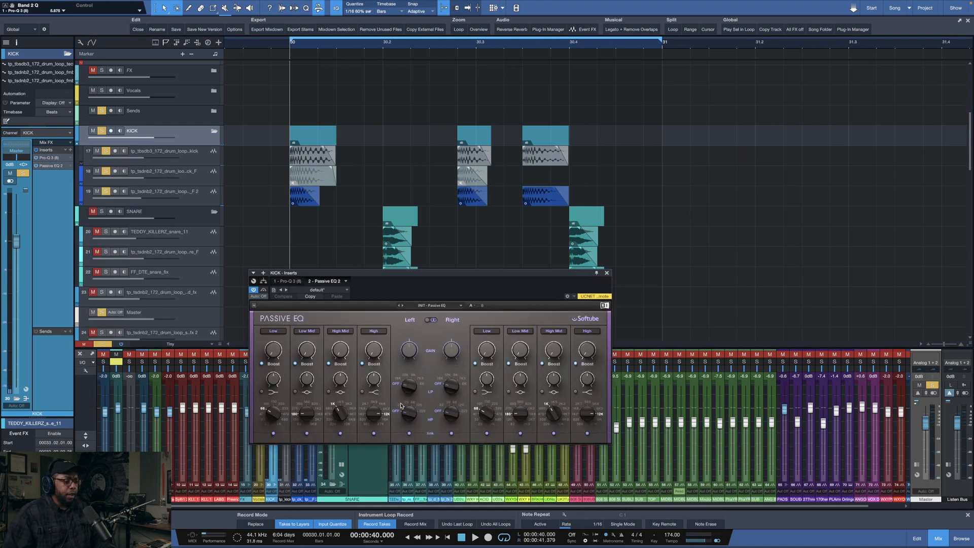
Step: Set the Passive EQ's high-pass filter to 22 Hz, comparing it with OFF during playback, and close the plug-in window
key(space)
drag(406, 417, 408, 421)
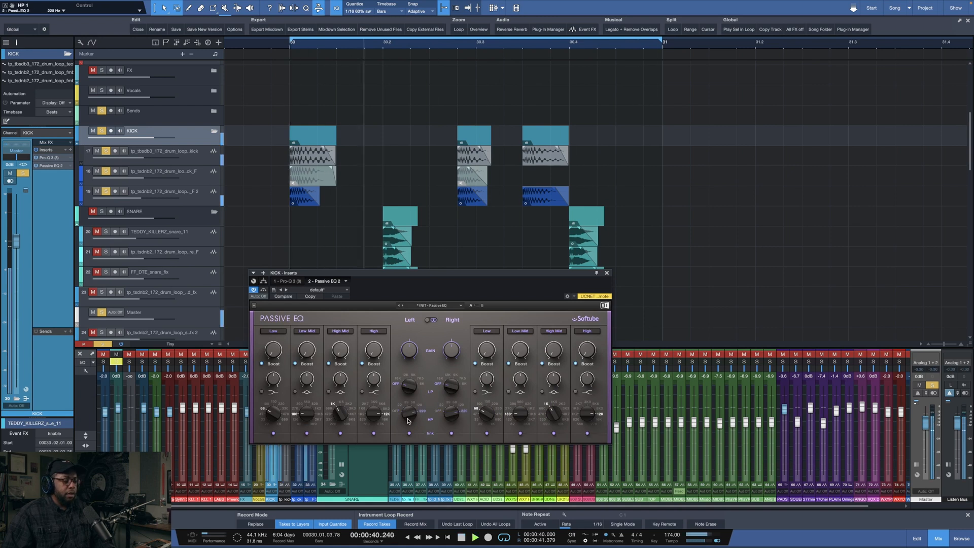
mouse_move(406, 421)
mouse_down()
mouse_move(406, 444)
mouse_move(407, 396)
mouse_move(407, 406)
mouse_up()
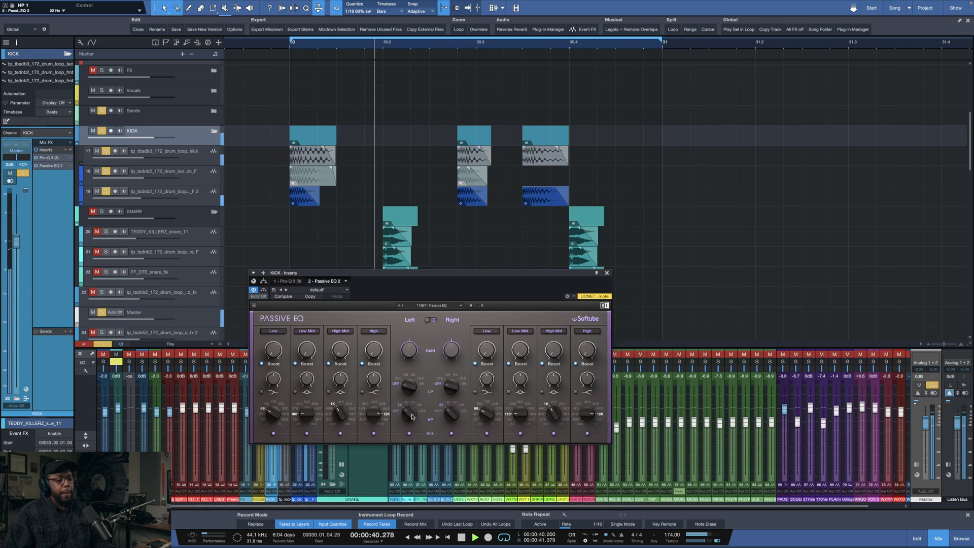
drag(411, 410, 412, 416)
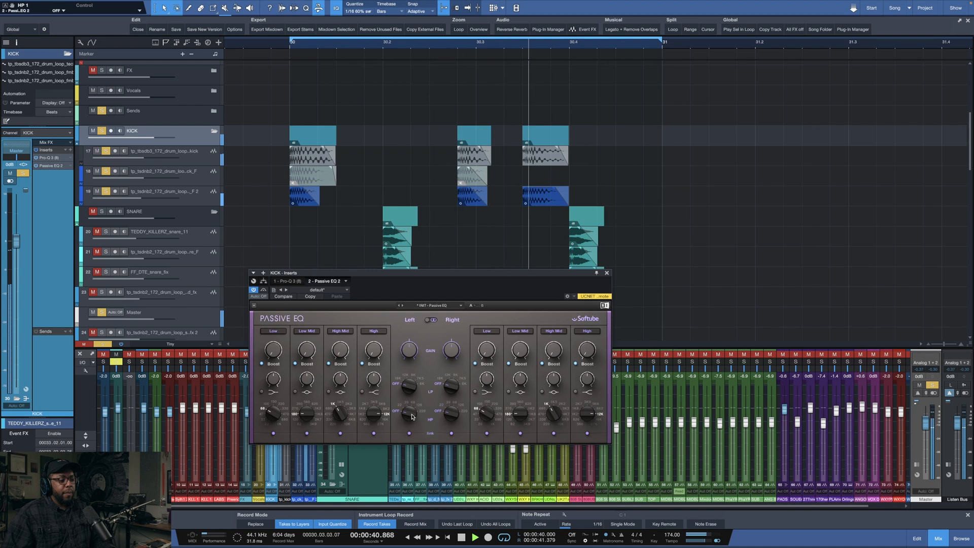
drag(412, 417, 411, 410)
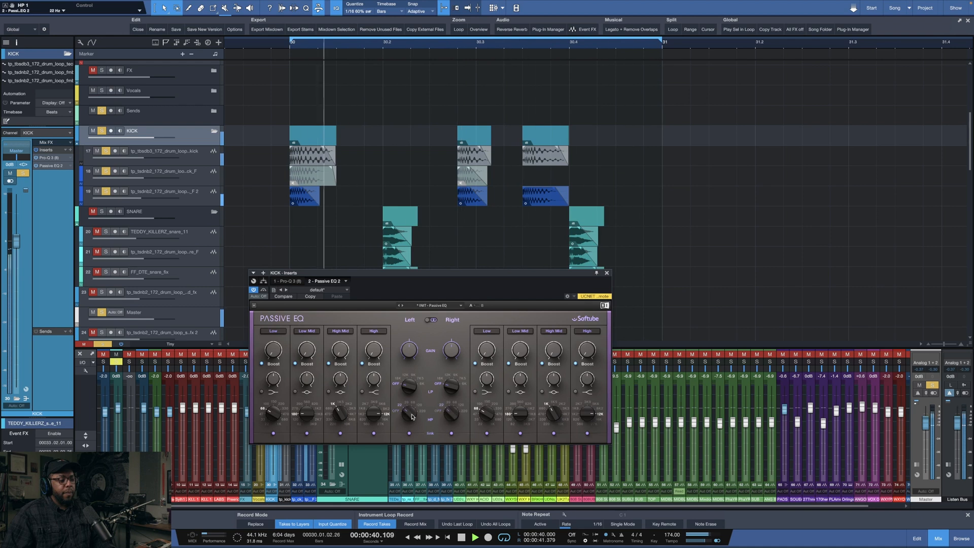
key(space)
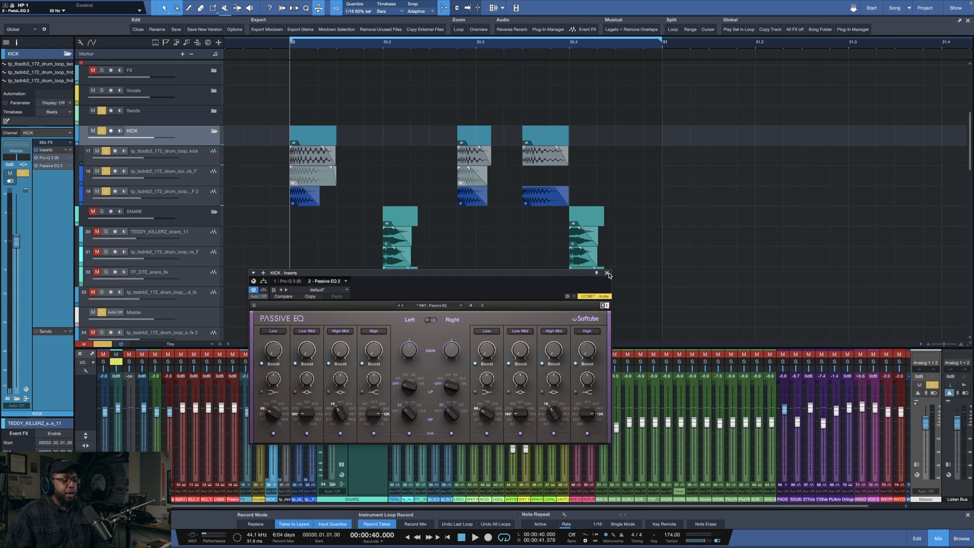
click(607, 273)
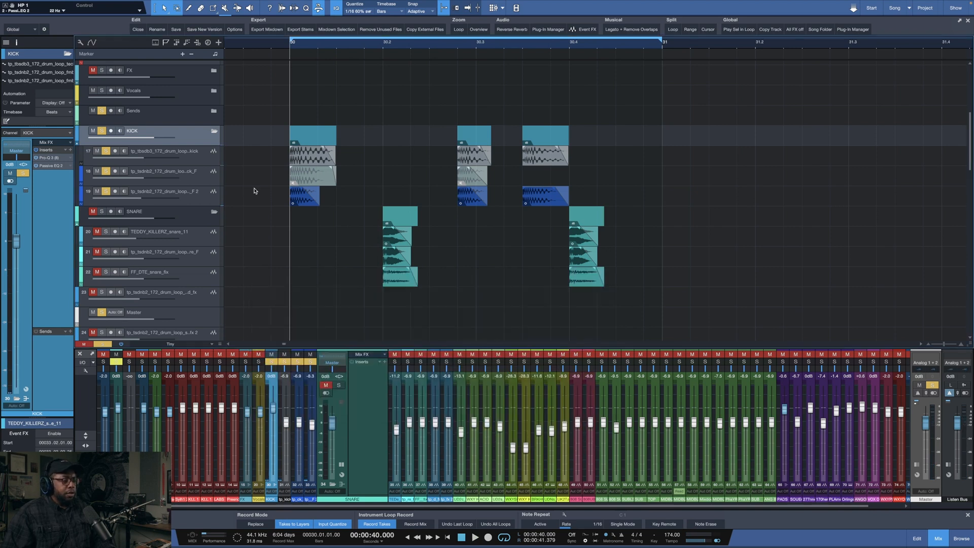
Step: Insert the Scope plug-in on the KICK channel and play the loop to view the kick's waveform
scroll(292, 47, up, 5)
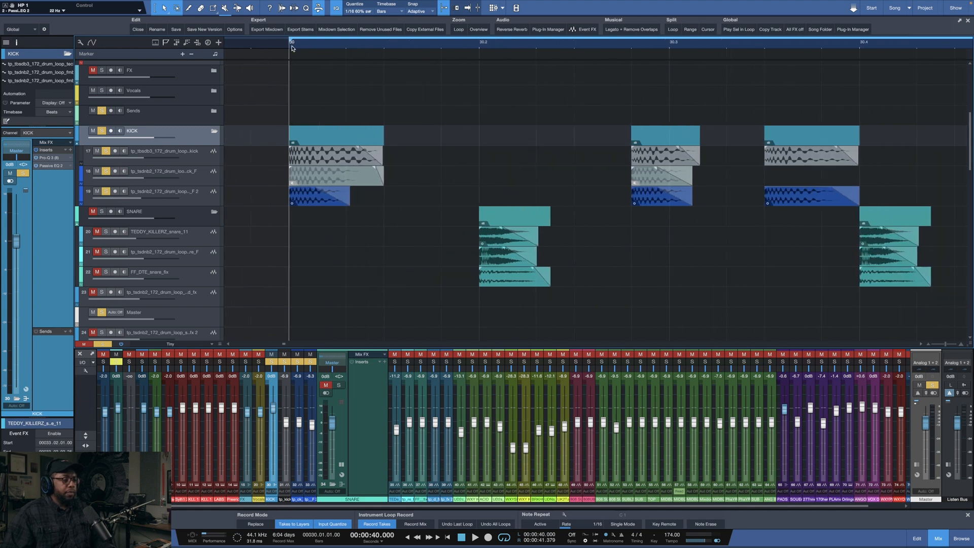
scroll(293, 48, down, 2)
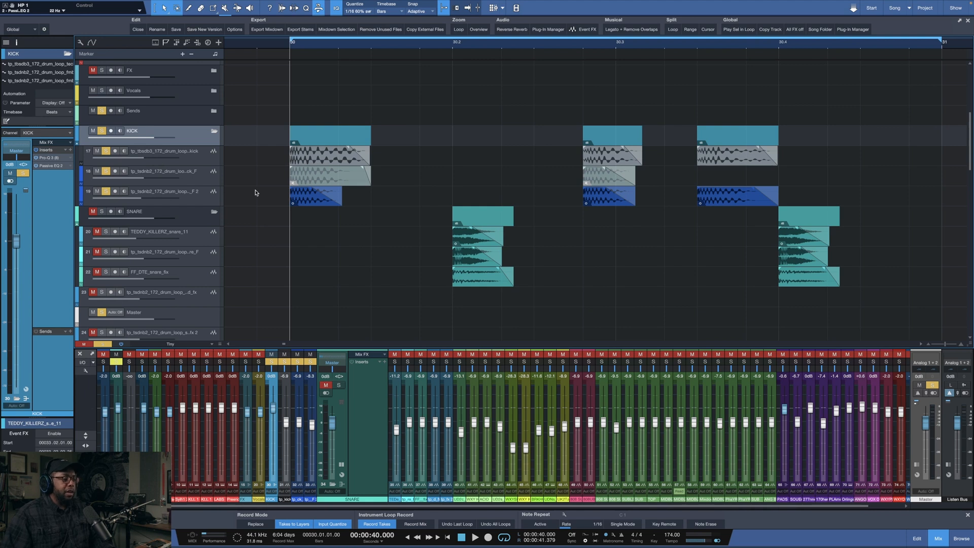
key(space)
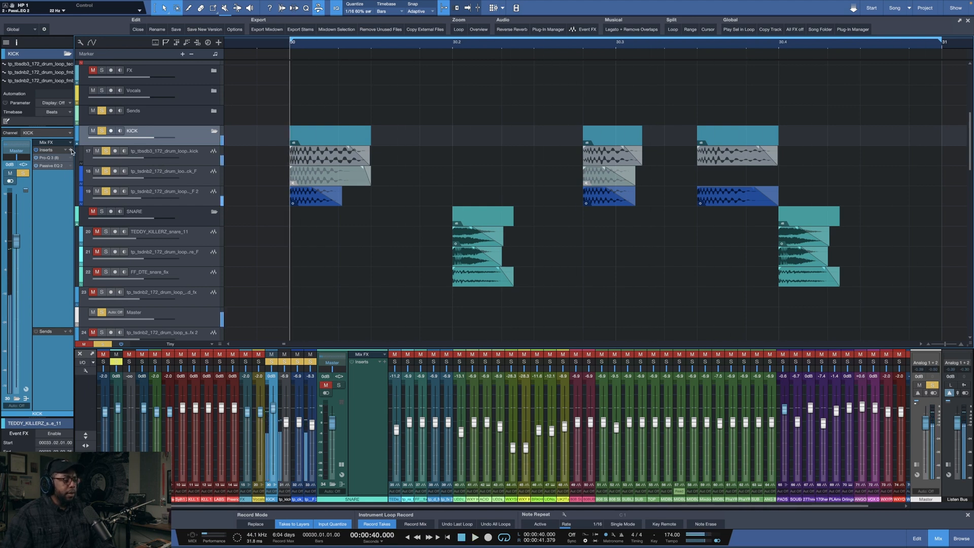
click(71, 151)
text(scope)
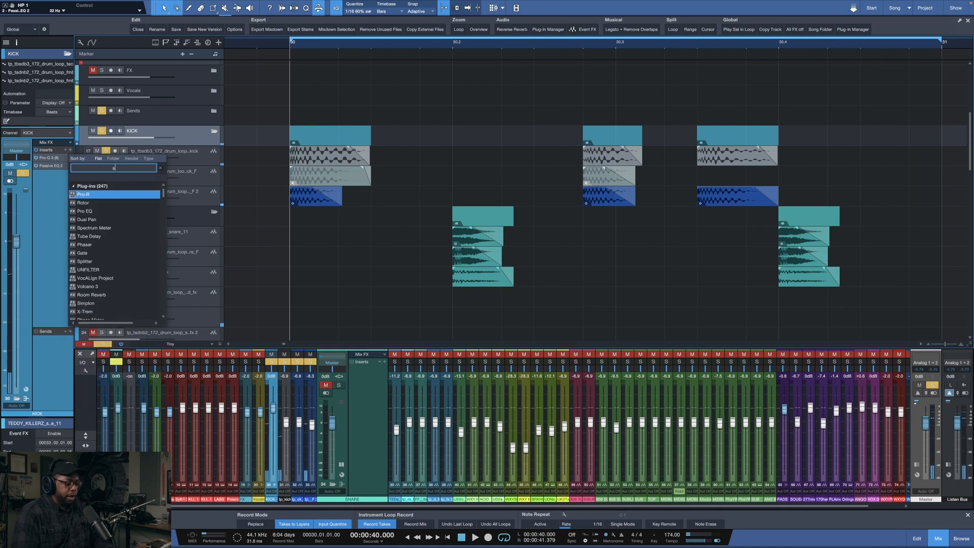
key(Return)
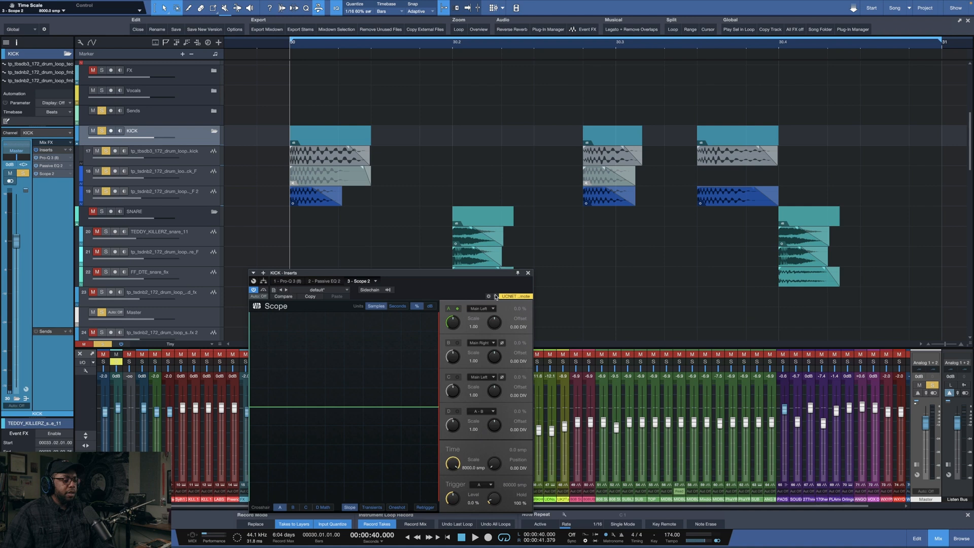
key(space)
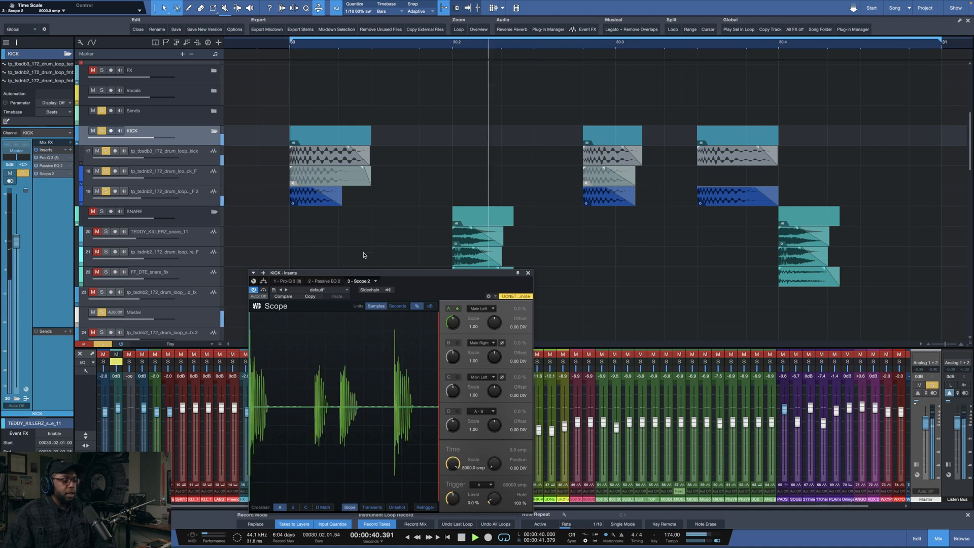
key(space)
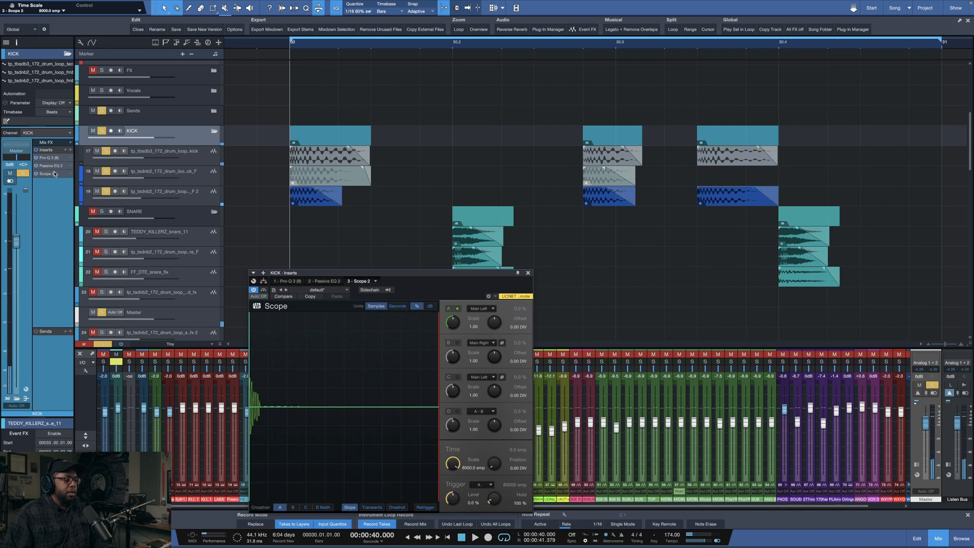
Step: Insert the Little Radiator plug-in before Scope on the KICK channel and move its window clear of the mixer
click(70, 152)
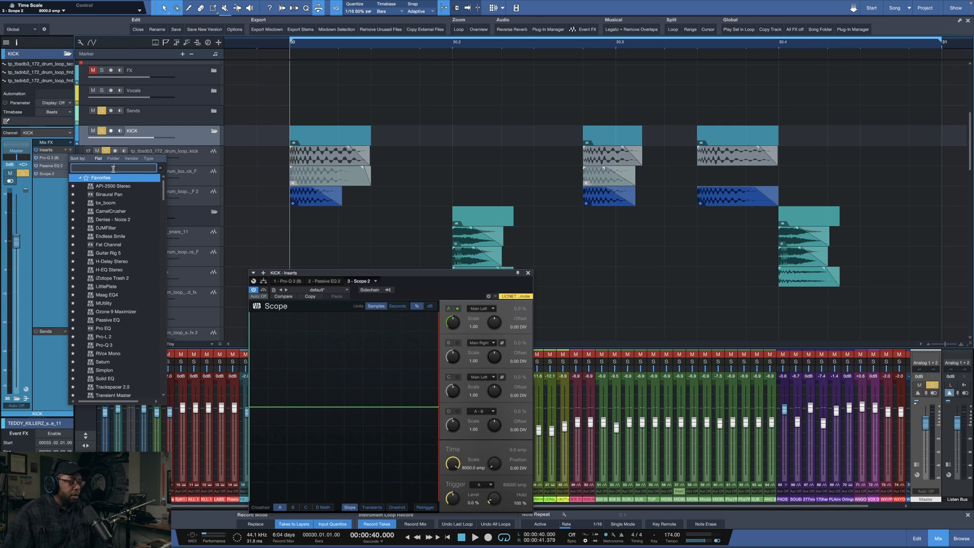
text(radi)
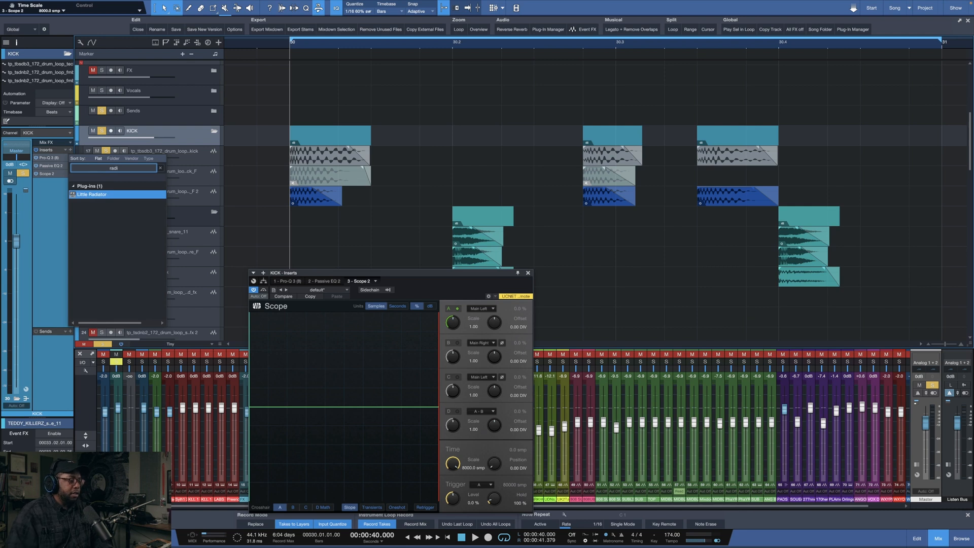
key(Return)
drag(44, 173, 52, 183)
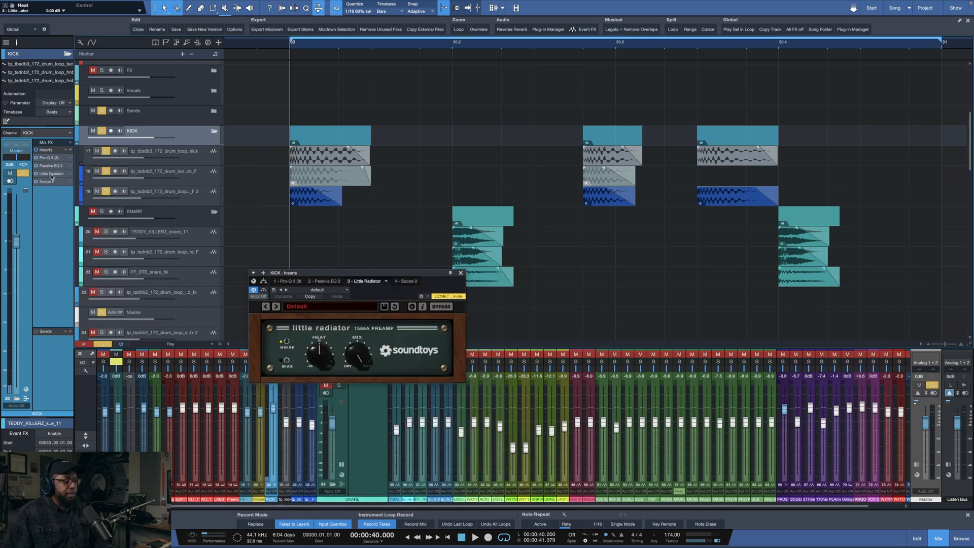
drag(371, 273, 410, 243)
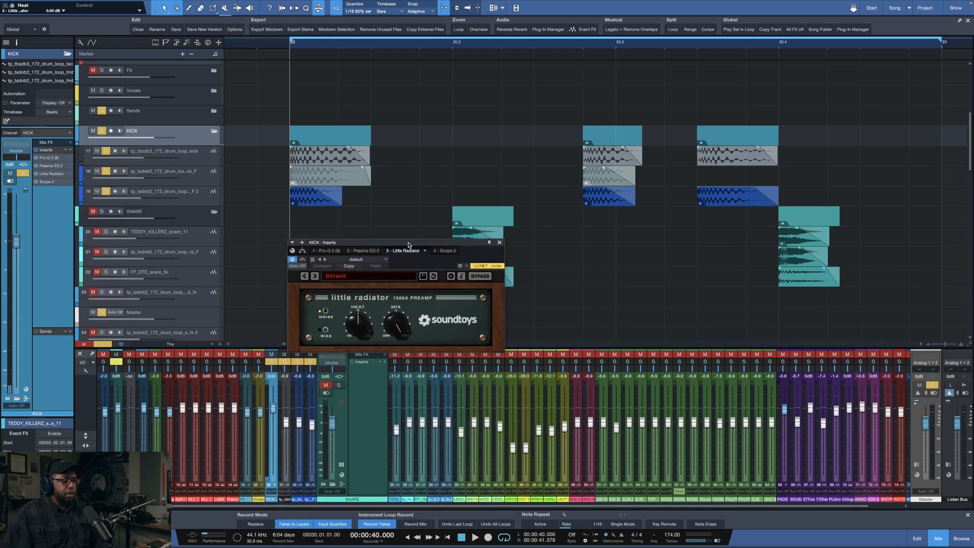
Step: Play the kick loop and compare its sound with Little Radiator bypassed and active
key(space)
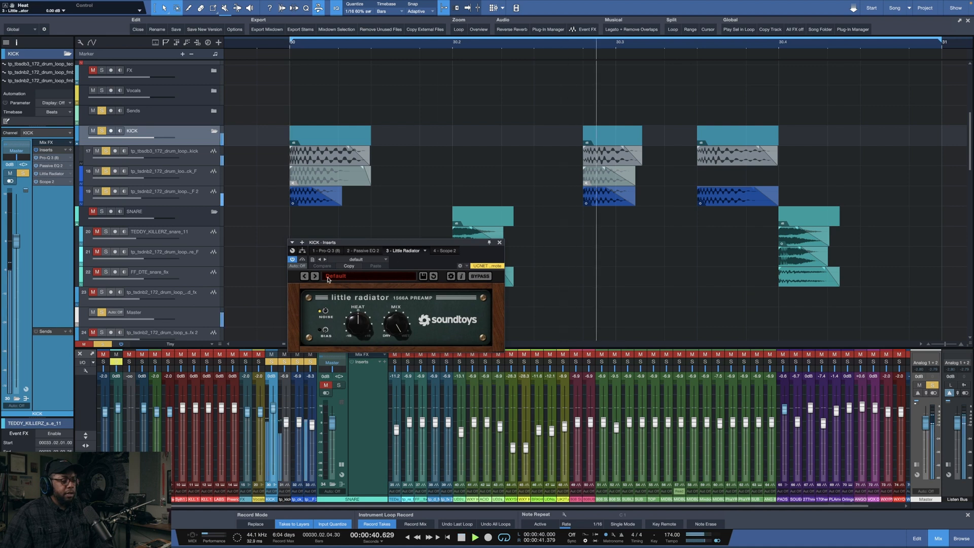
click(302, 260)
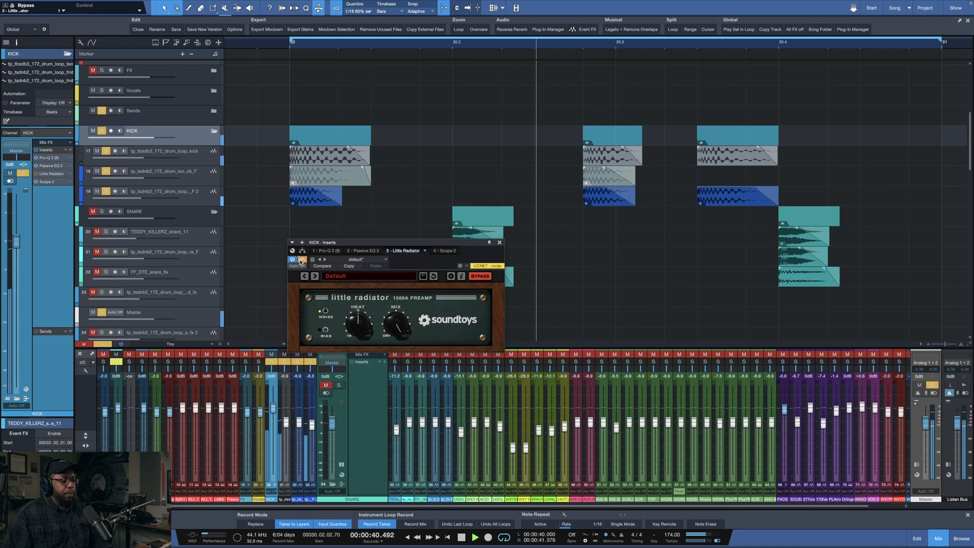
click(302, 259)
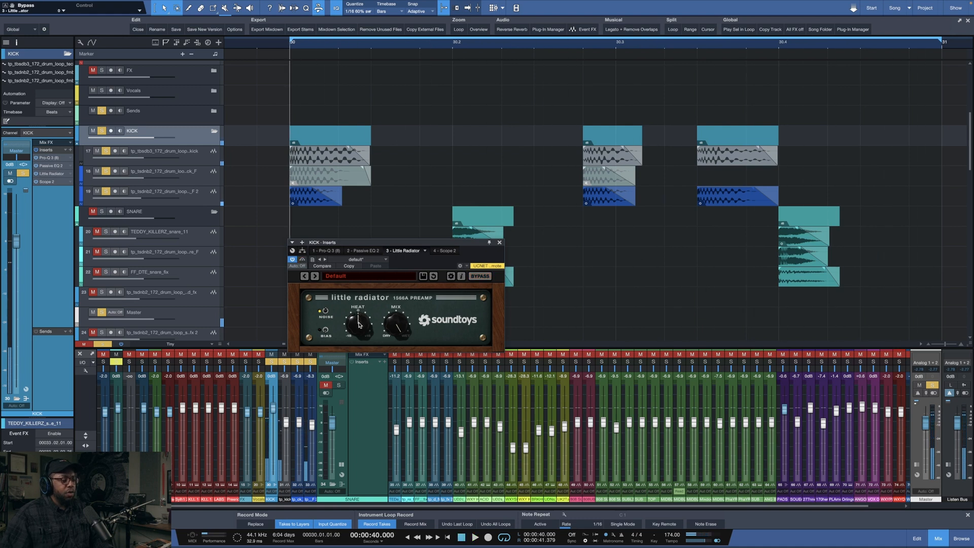
Step: During playback, raise Little Radiator's Heat slightly above its default, reduce its Mix and switch its Noise off
key(space)
click(370, 332)
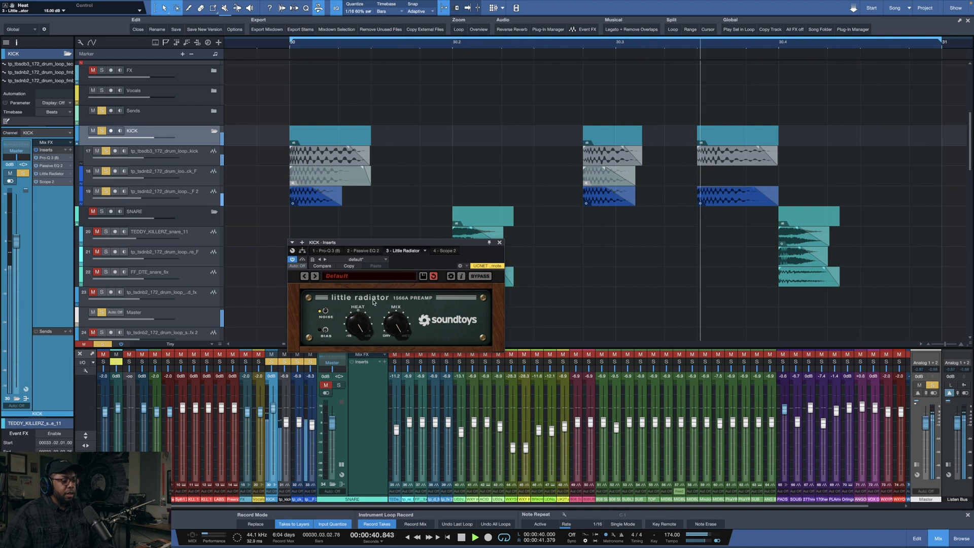
double_click(362, 329)
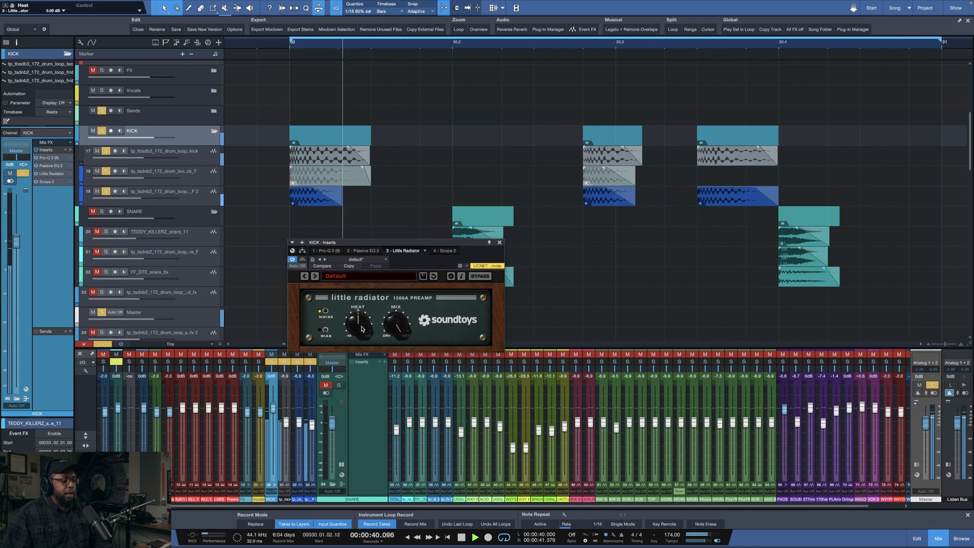
drag(365, 328, 367, 324)
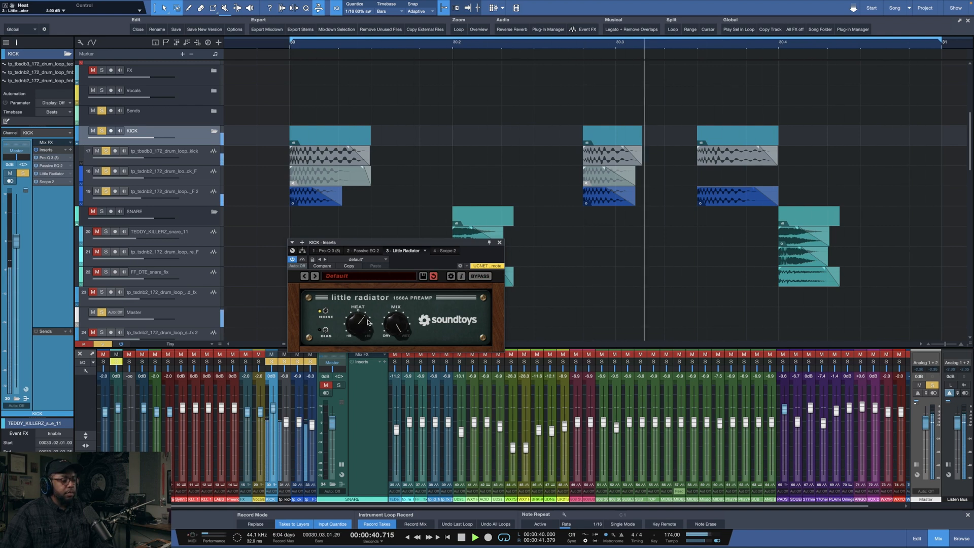
drag(396, 326, 362, 321)
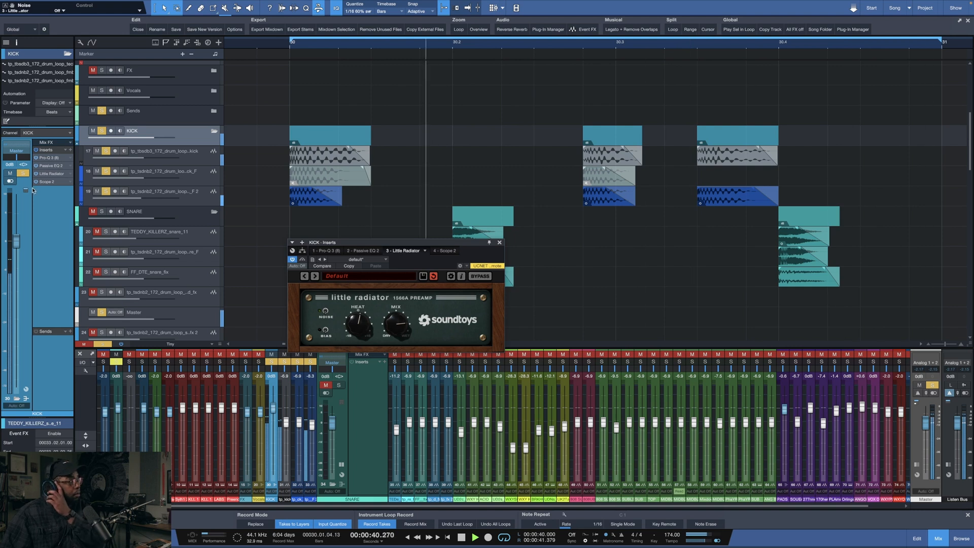
Step: With Scope open during playback, try Little Radiator ahead of Passive EQ on the KICK channel and return it to its original place
key(space)
click(47, 182)
key(space)
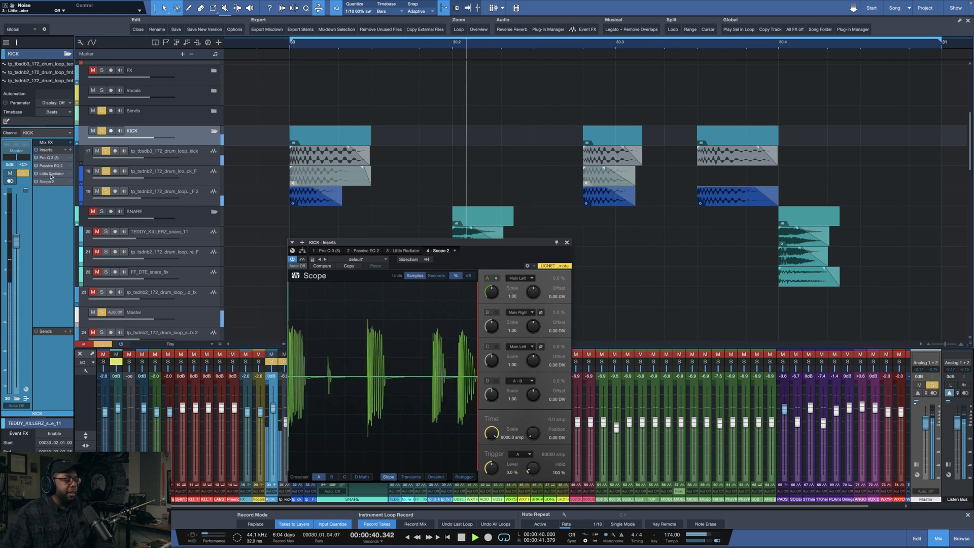
drag(51, 166, 51, 167)
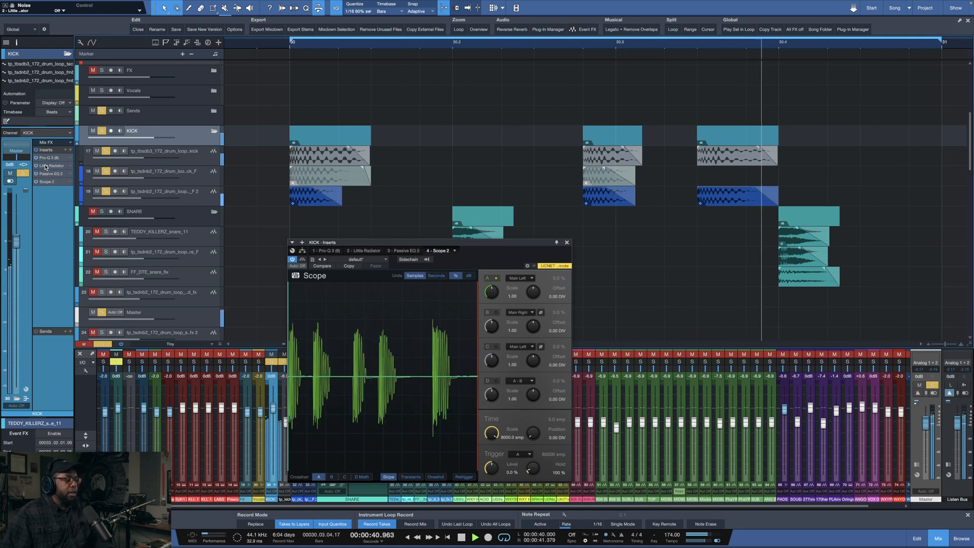
drag(53, 168, 51, 177)
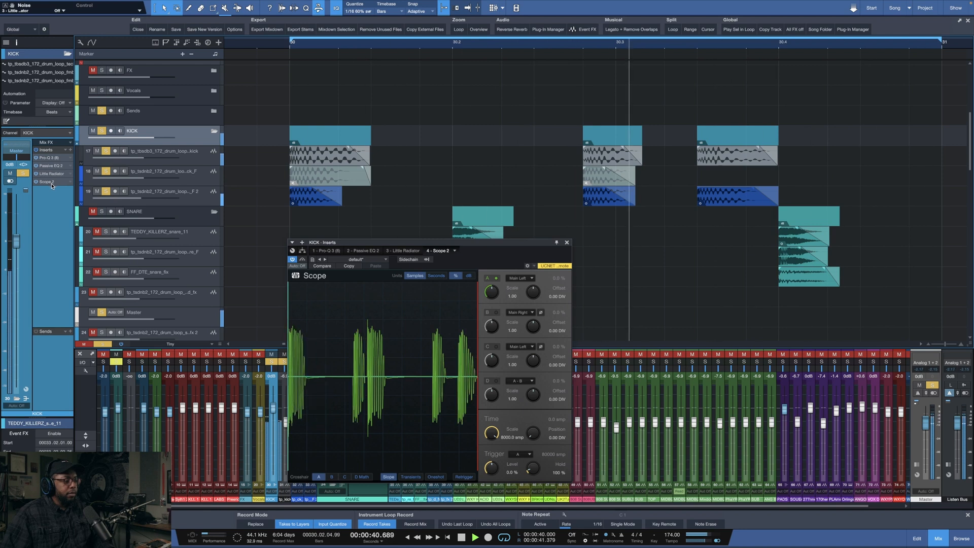
key(space)
Step: Play the kick loop and compare its sound with all KICK channel inserts bypassed and active
scroll(270, 194, down, 1)
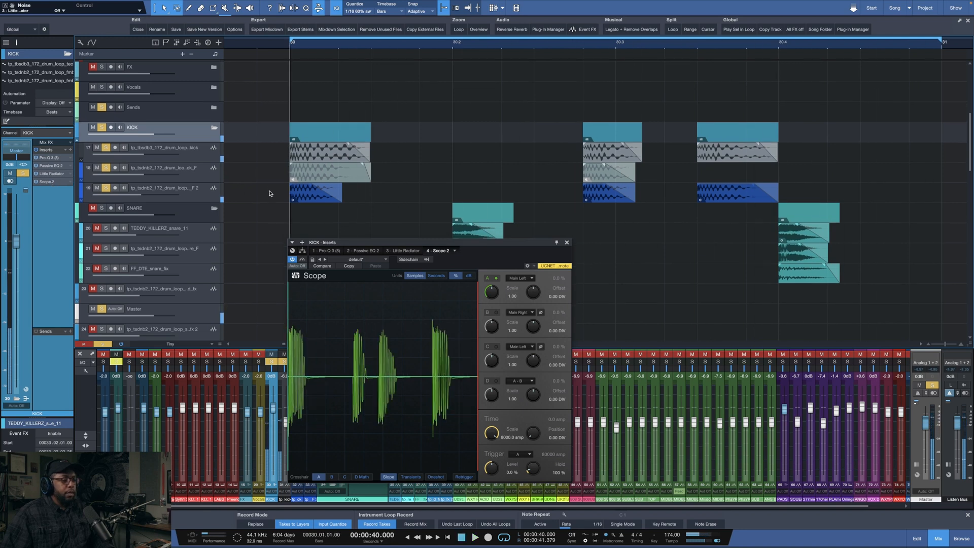
drag(176, 203, 176, 216)
click(36, 150)
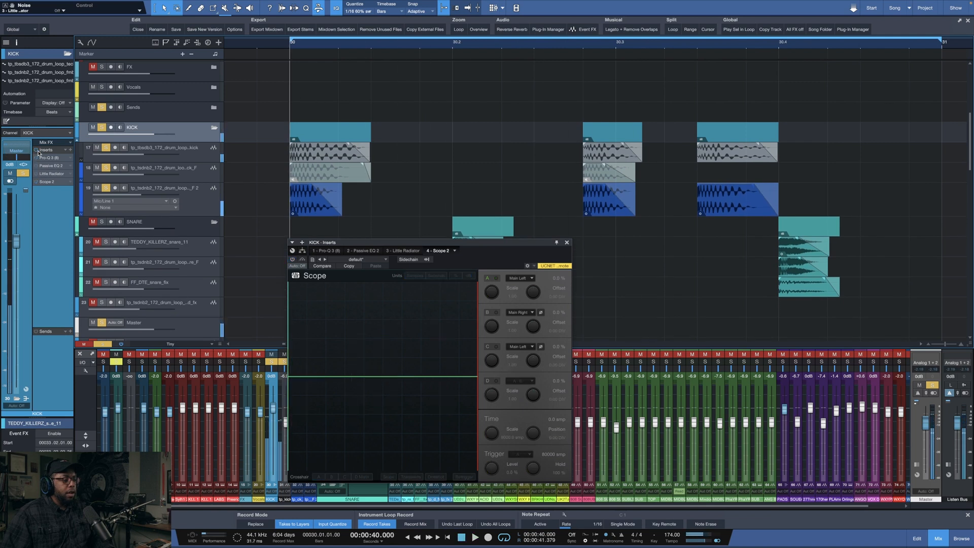
key(space)
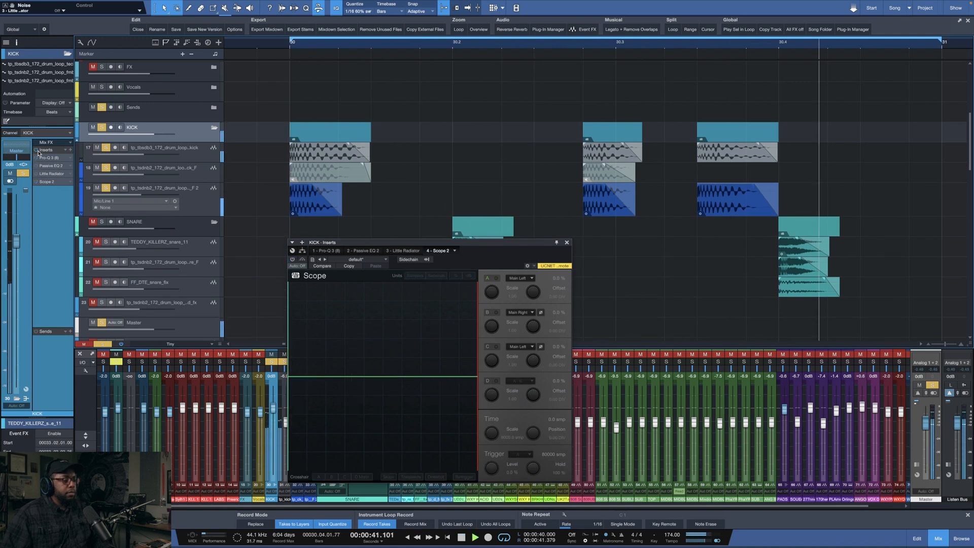
key(space)
click(37, 151)
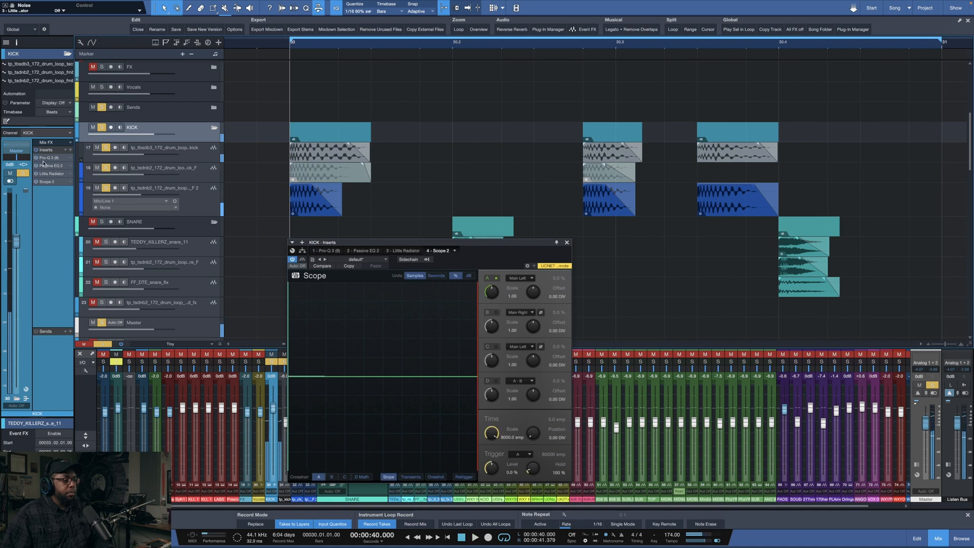
key(space)
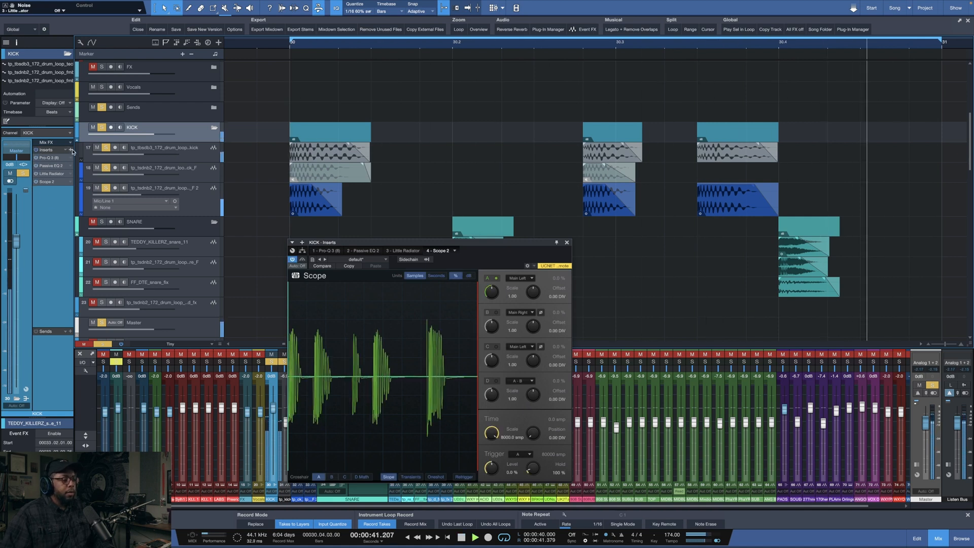
key(space)
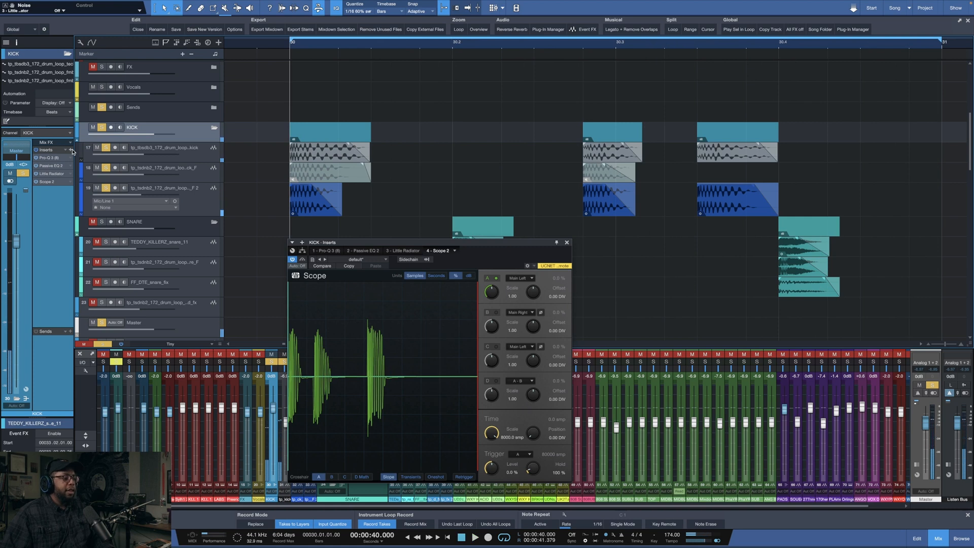
Step: Insert the Maag EQ4 plug-in on the KICK channel, audition a 650 Hz boost during playback and set that band slightly below zero
click(71, 151)
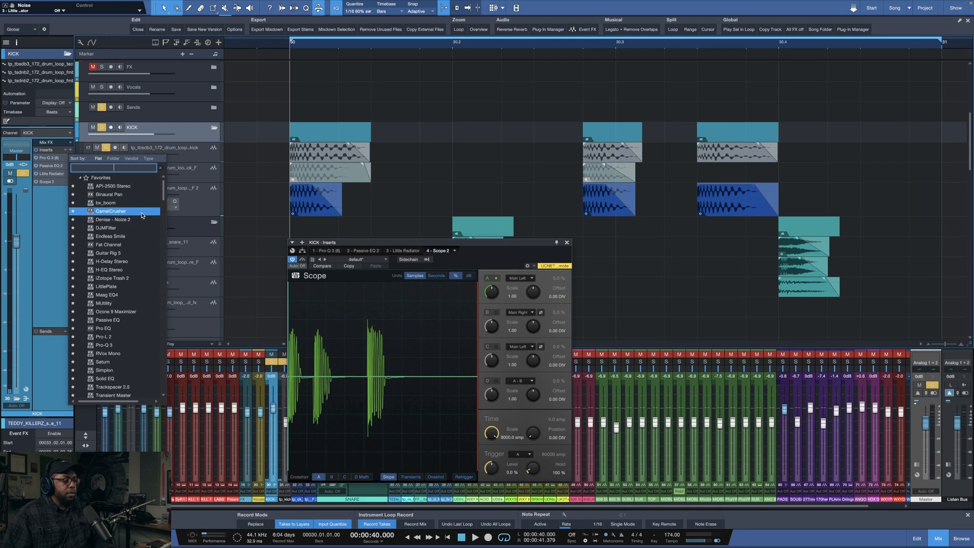
click(130, 294)
key(space)
drag(382, 296, 383, 288)
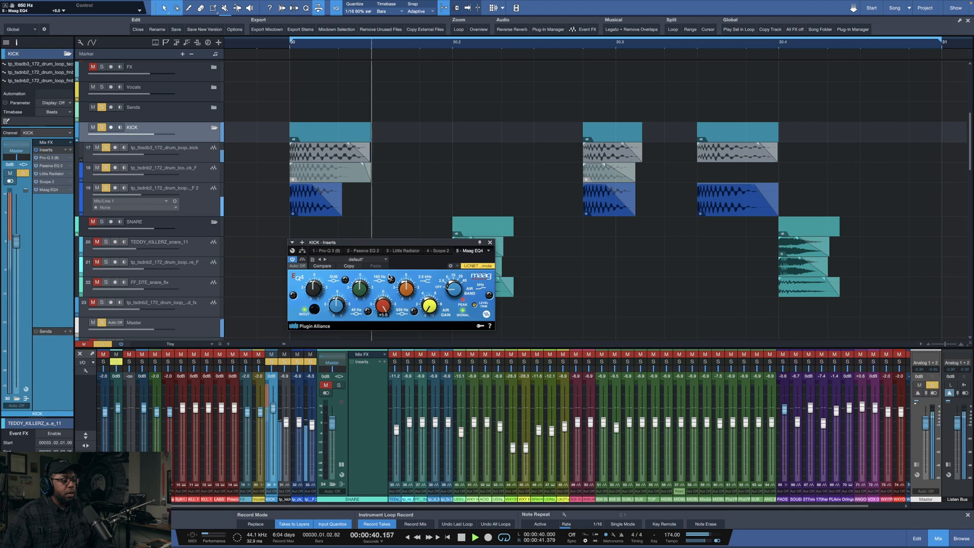
key(space)
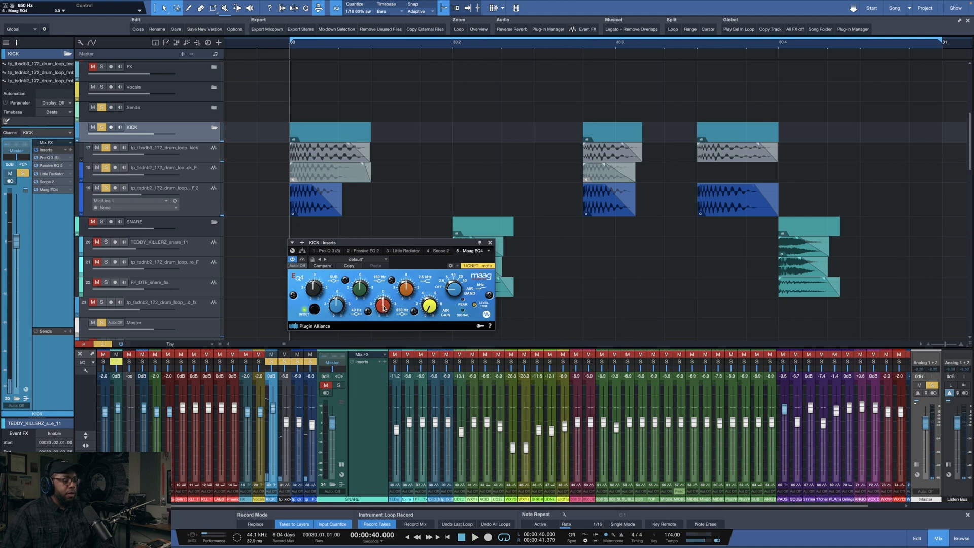
key(space)
drag(383, 307, 385, 314)
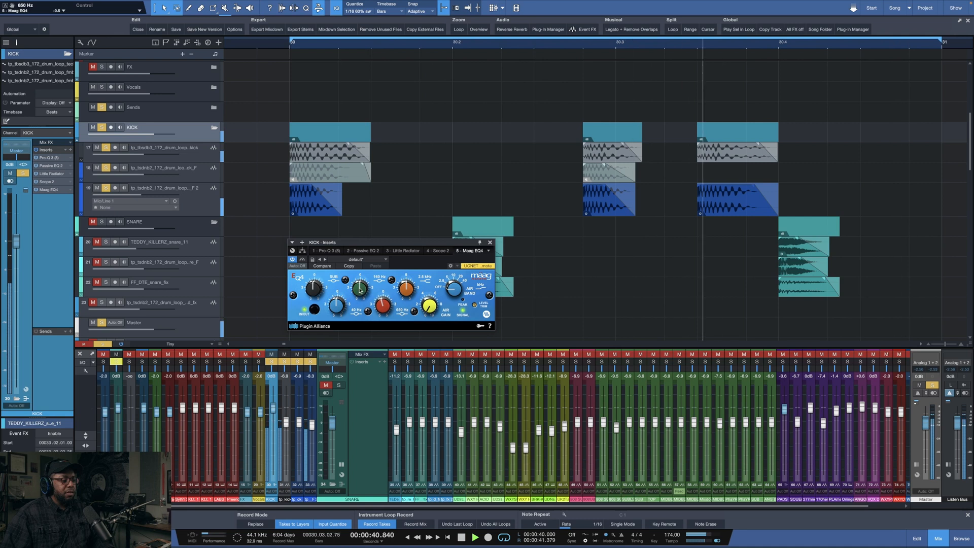
Step: Audition gain changes on Maag EQ4's 160 Hz, 40 Hz and 2.5 kHz bands, leave 40 Hz and 2.5 kHz at 0.0 and close the plug-in
drag(360, 290, 343, 304)
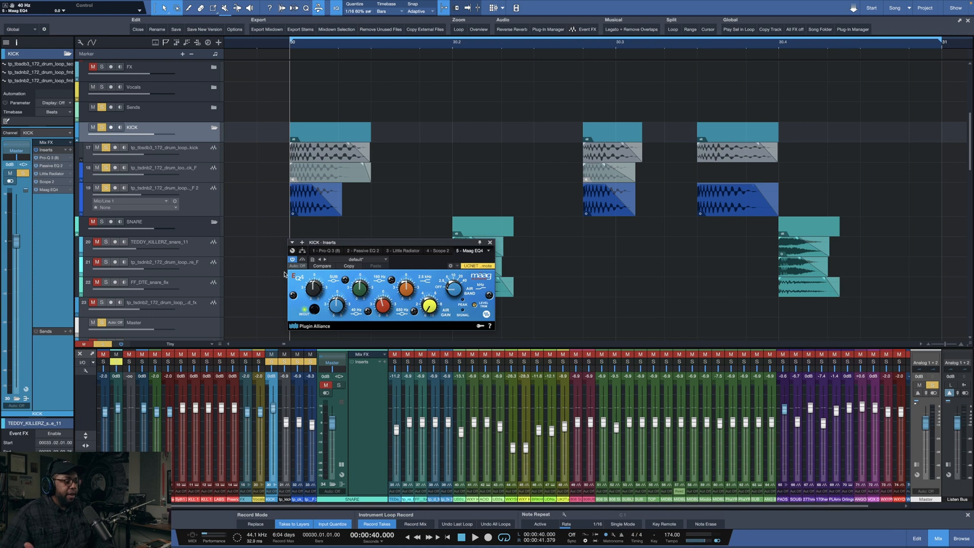
key(space)
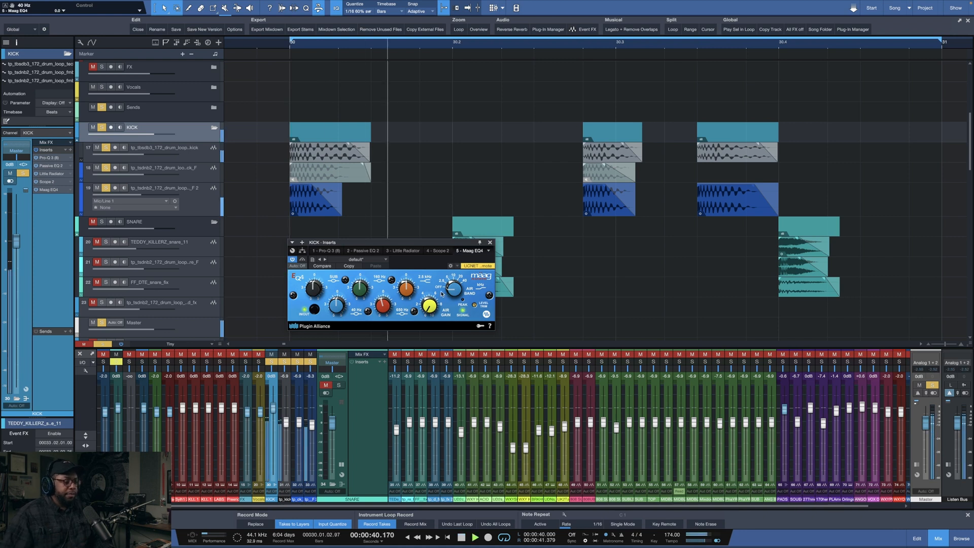
drag(411, 280, 407, 294)
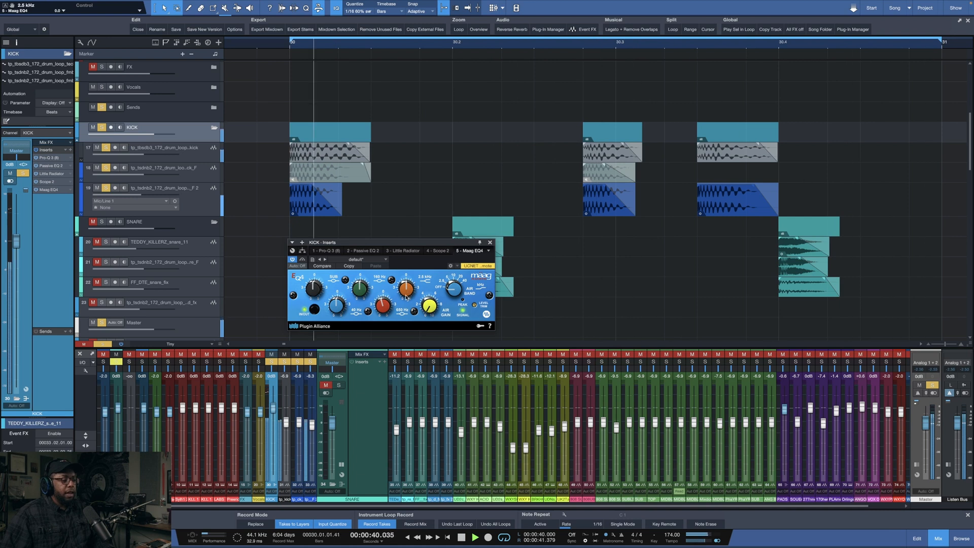
drag(408, 294, 410, 291)
scroll(410, 291, down, 1)
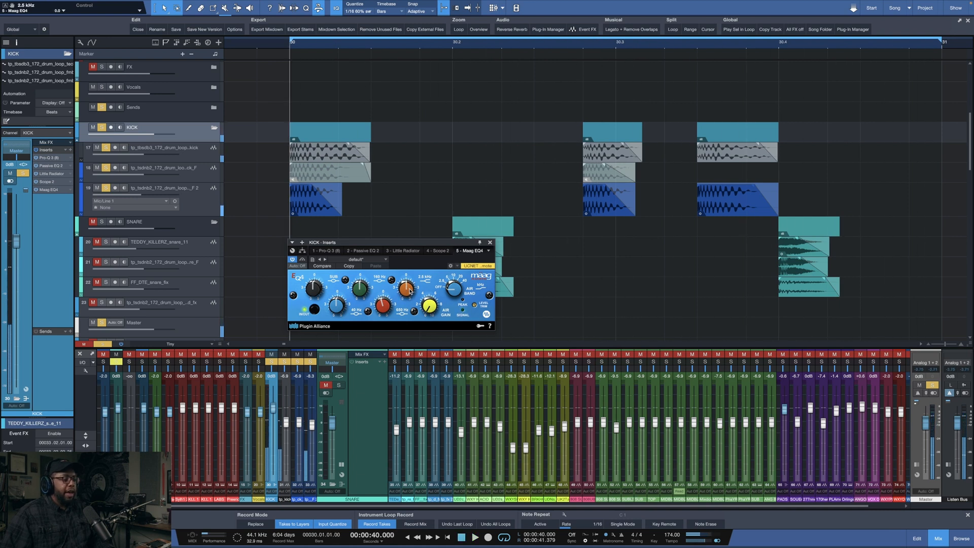
click(490, 243)
Step: Listen to the processed kick, bring the SNARE folder back in by unmuting it and play the loop with both
key(space)
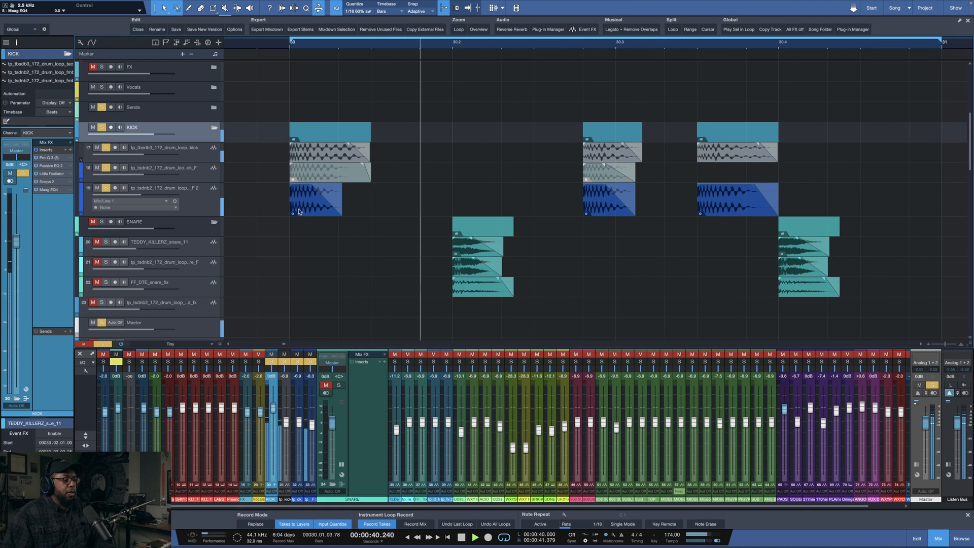
scroll(396, 47, down, 1)
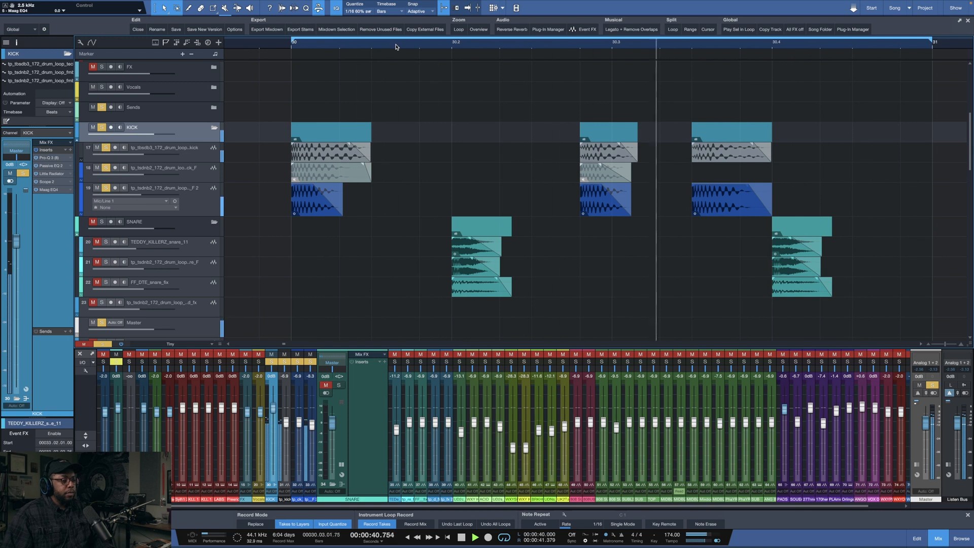
scroll(396, 47, down, 1)
scroll(396, 47, down, 5)
scroll(396, 47, up, 4)
key(space)
click(94, 223)
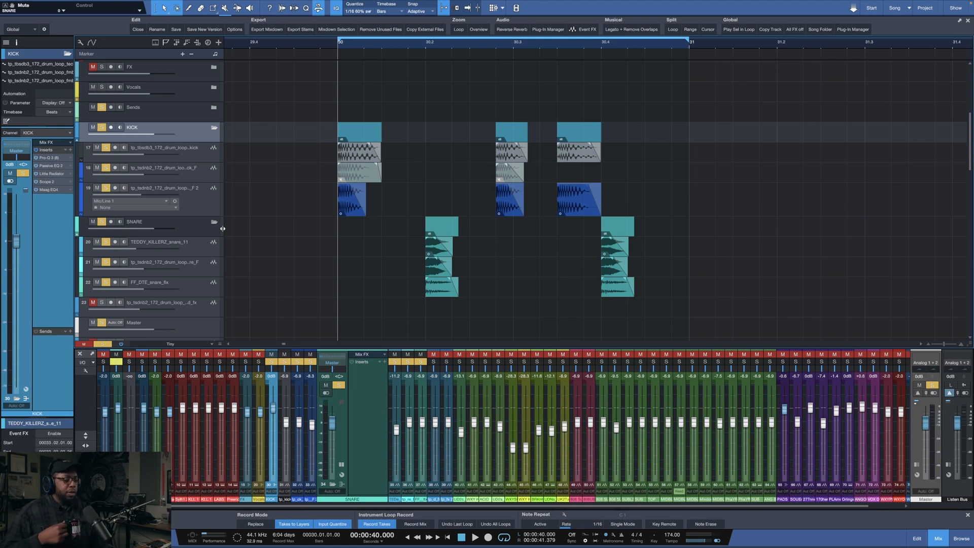
key(space)
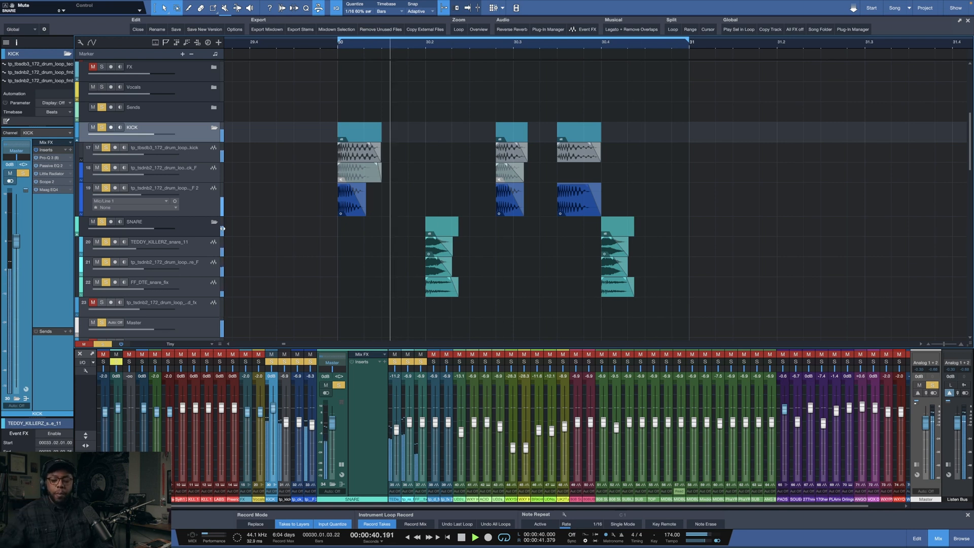
Step: Compare the kick and snare loop with the KICK channel's inserts bypassed and active
key(space)
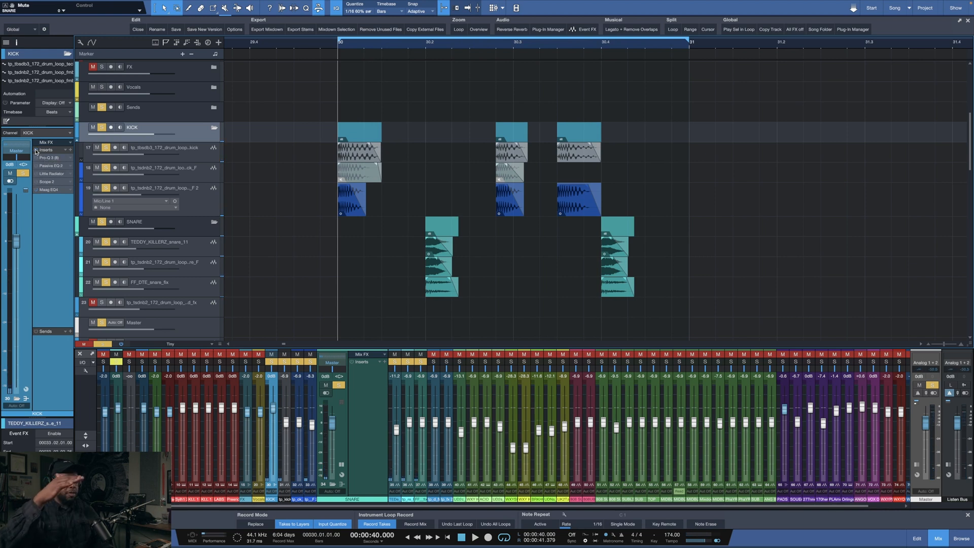
key(space)
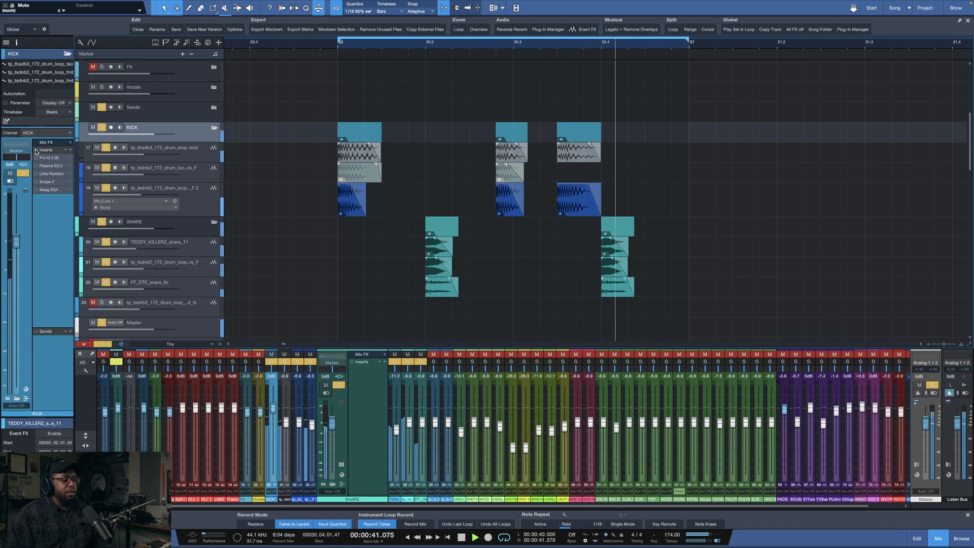
key(space)
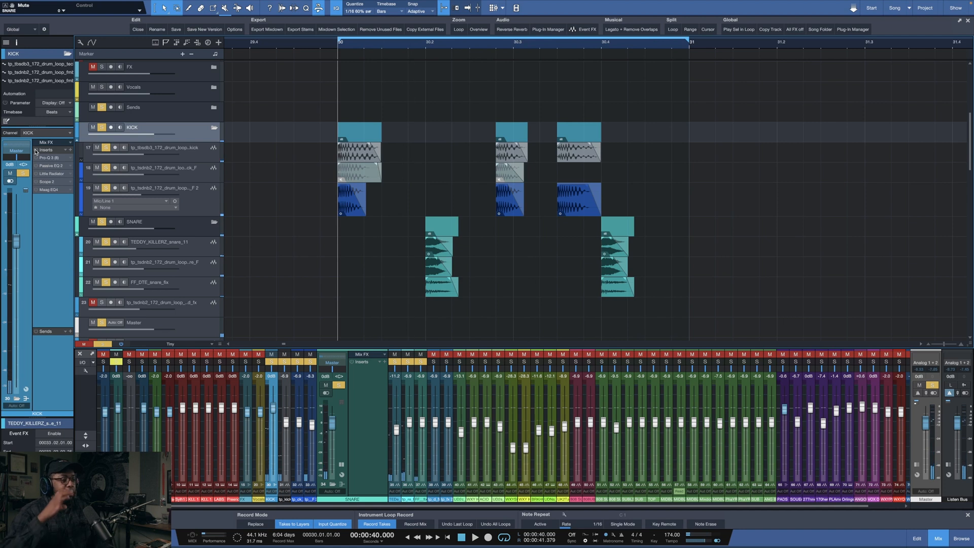
key(space)
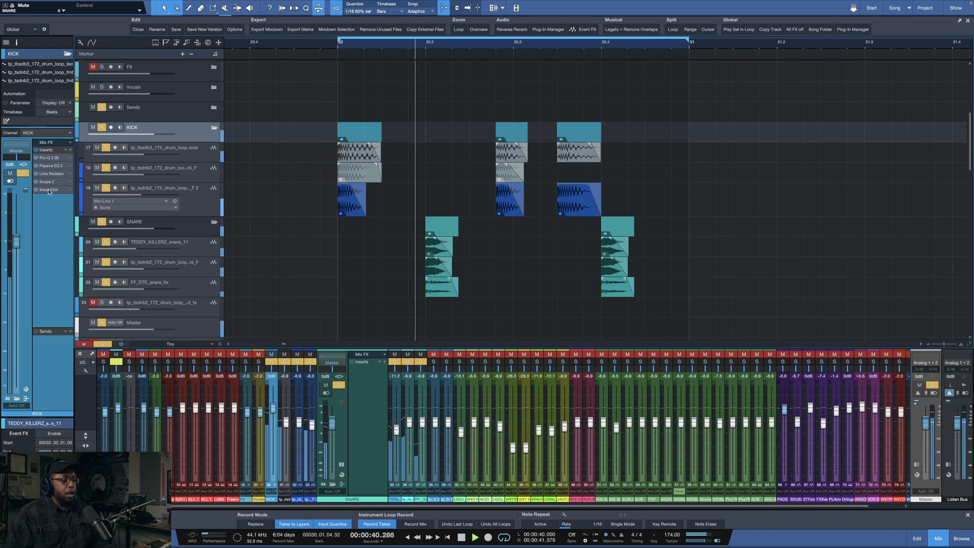
Step: Move Scope after Maag EQ4 on the KICK channel and insert a second Pro-Q 3 between them
drag(51, 181, 55, 192)
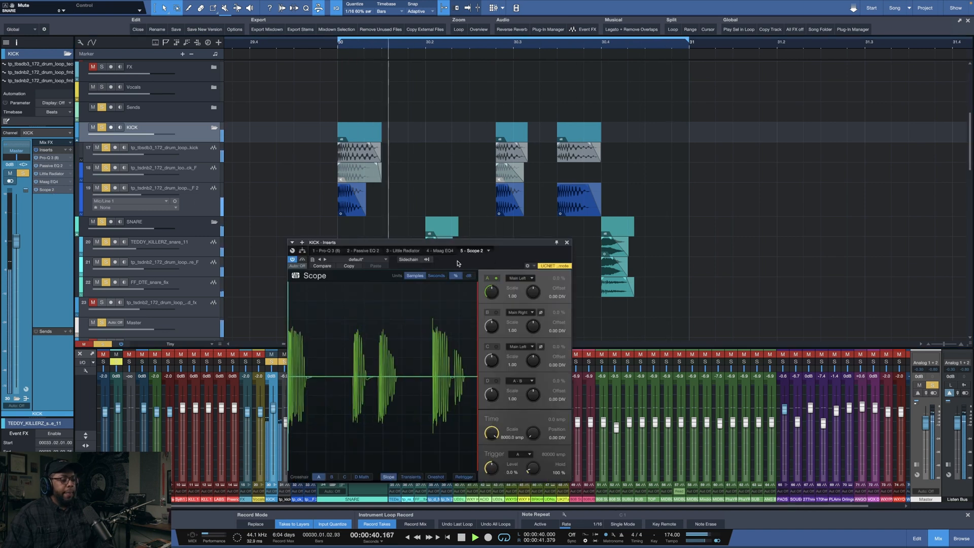
click(567, 243)
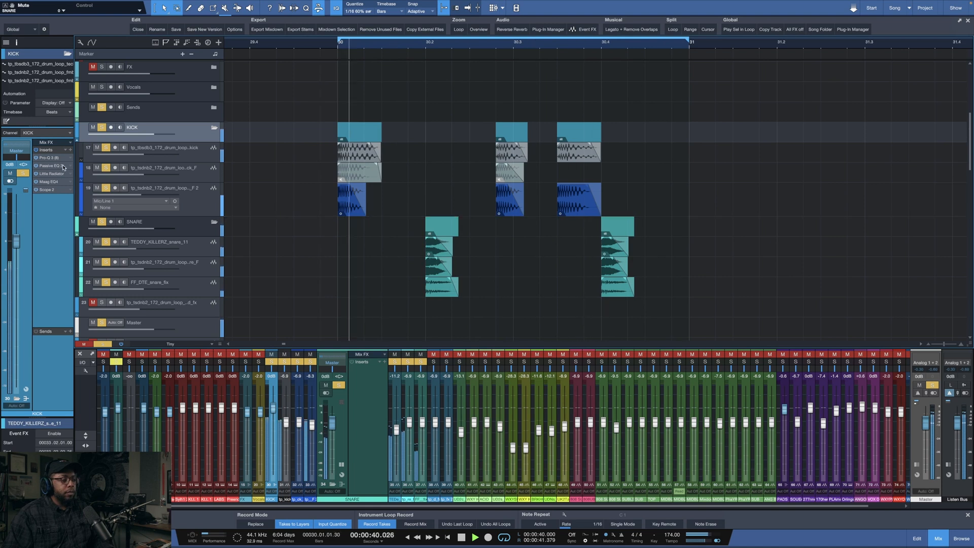
click(70, 150)
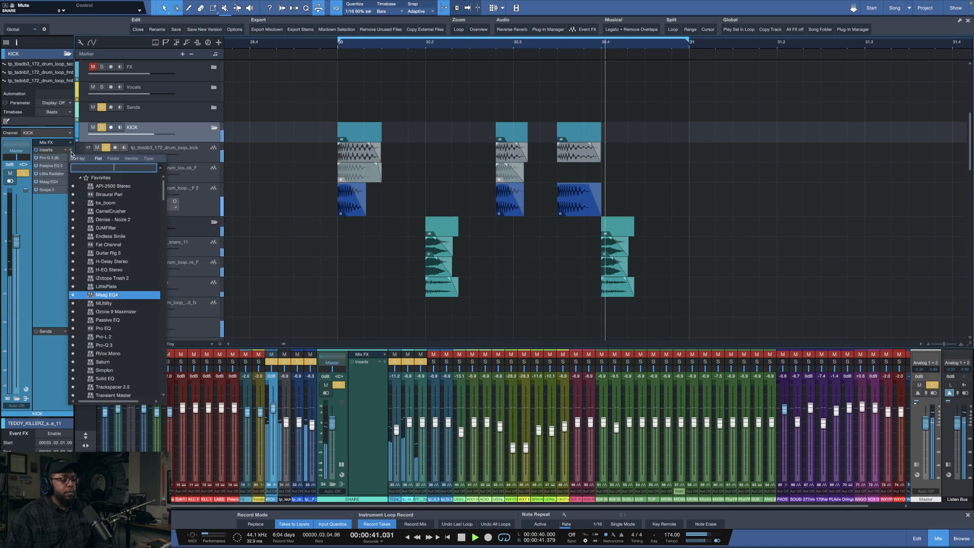
click(104, 345)
drag(54, 192, 54, 200)
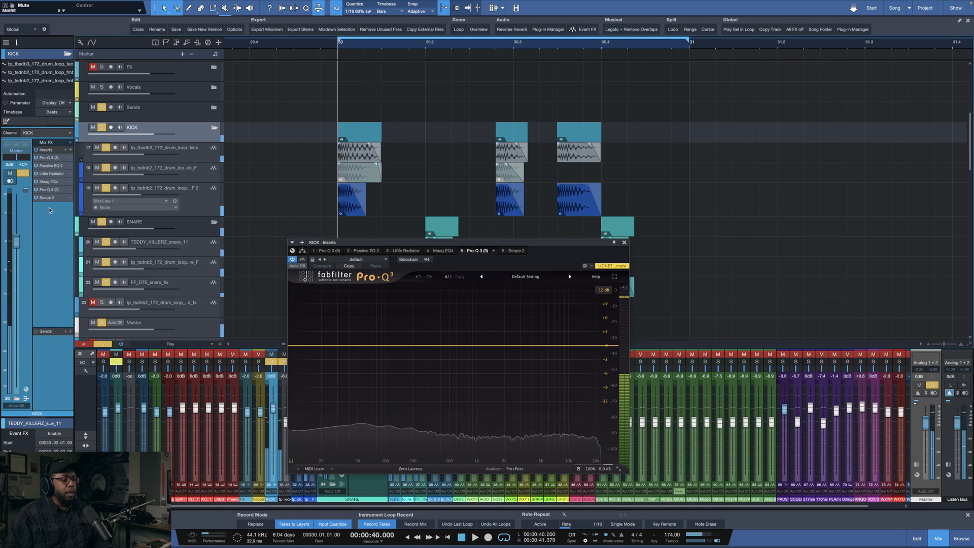
Step: In the new Pro-Q 3, cut about 1.07 dB near 174 Hz during playback, and undo a trial boost near 331 Hz
key(space)
mouse_move(395, 347)
mouse_down()
mouse_move(391, 304)
mouse_move(376, 290)
mouse_move(365, 344)
mouse_move(385, 349)
mouse_up()
drag(389, 318, 408, 354)
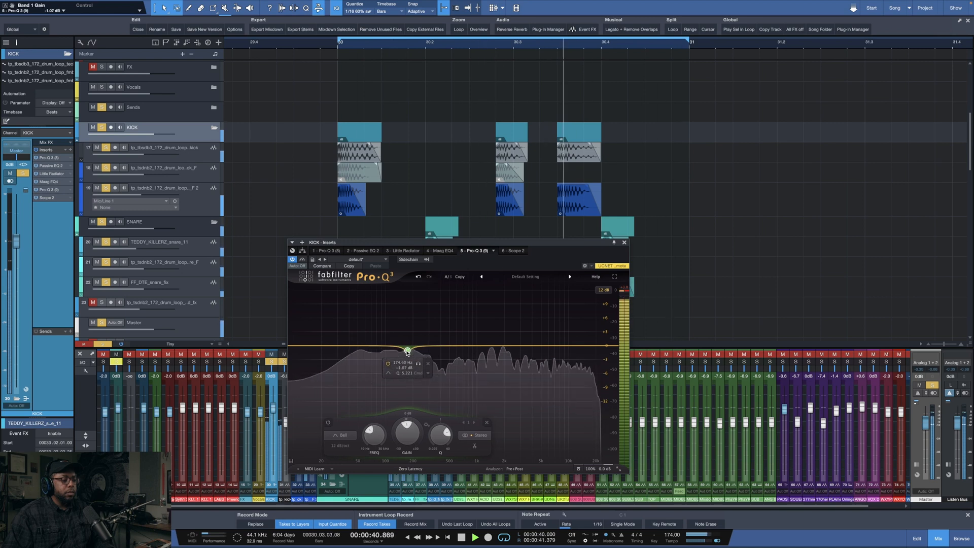
drag(429, 348, 433, 315)
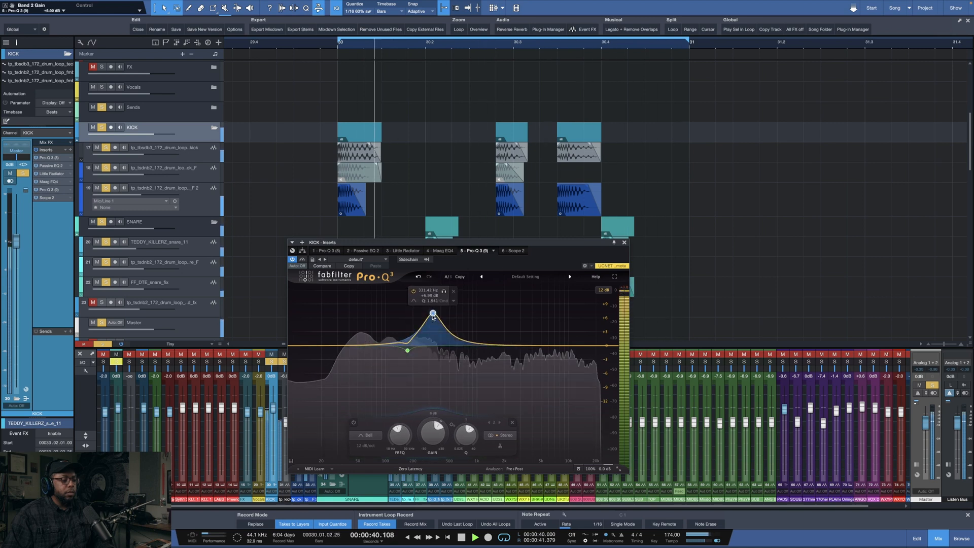
key(ctrl+z)
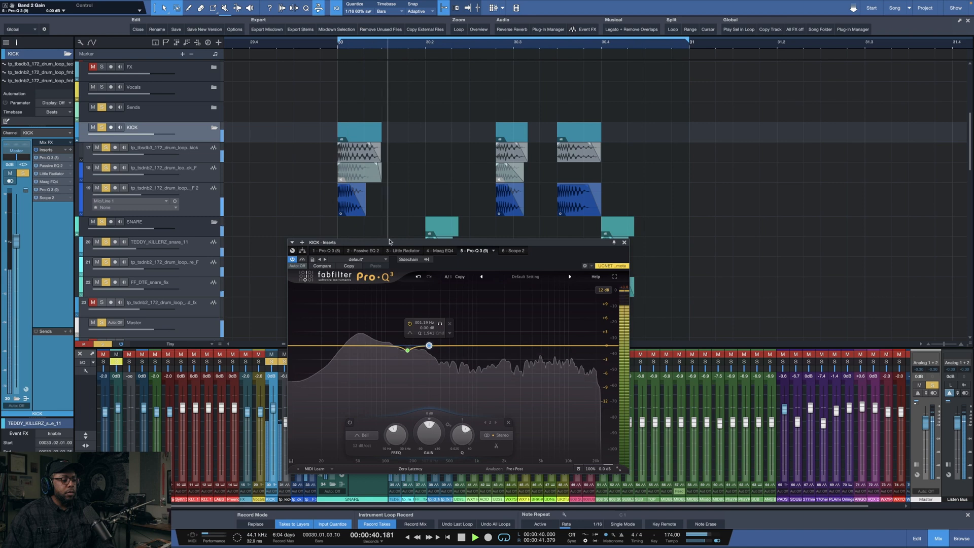
Step: Check the kick layer on track 19 by toggling its solo, and shorten the end of its first clip slightly
click(107, 188)
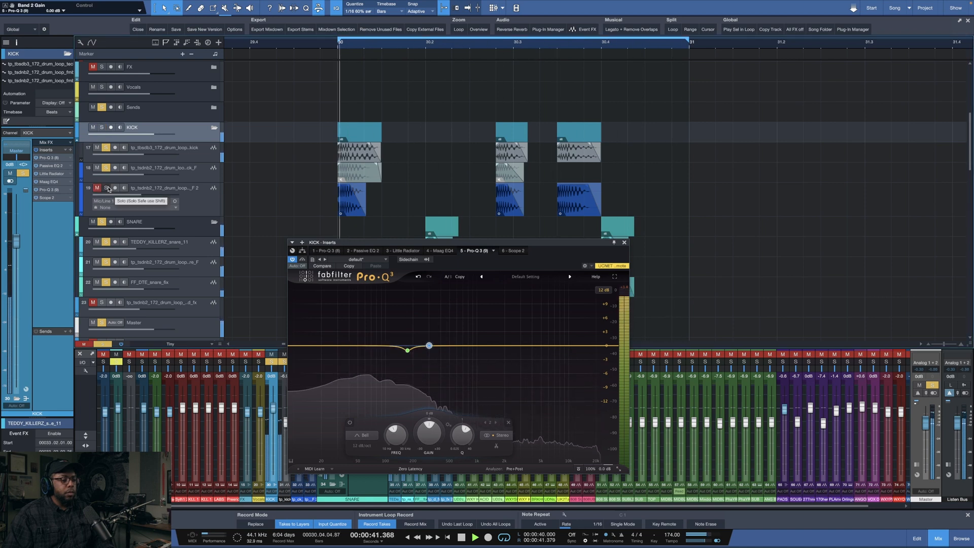
click(107, 188)
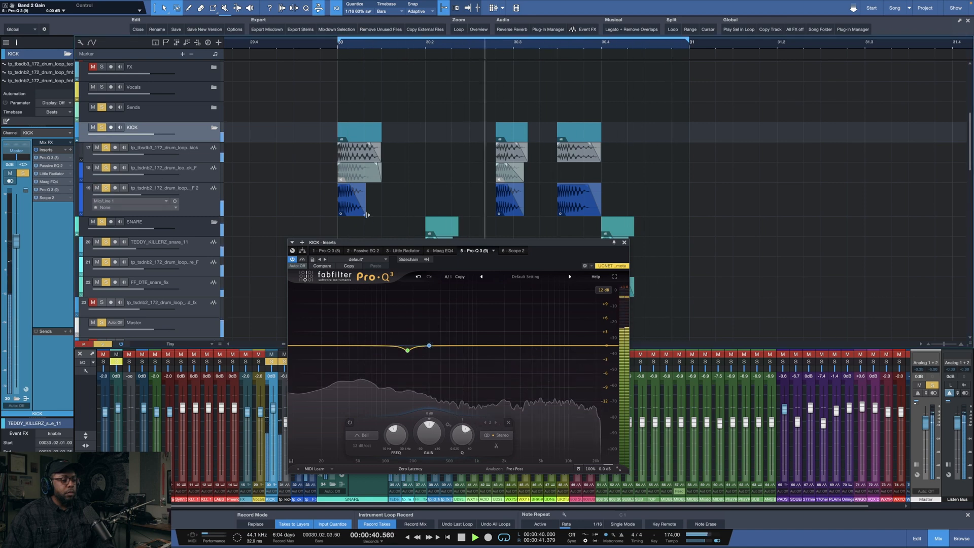
drag(365, 200, 359, 200)
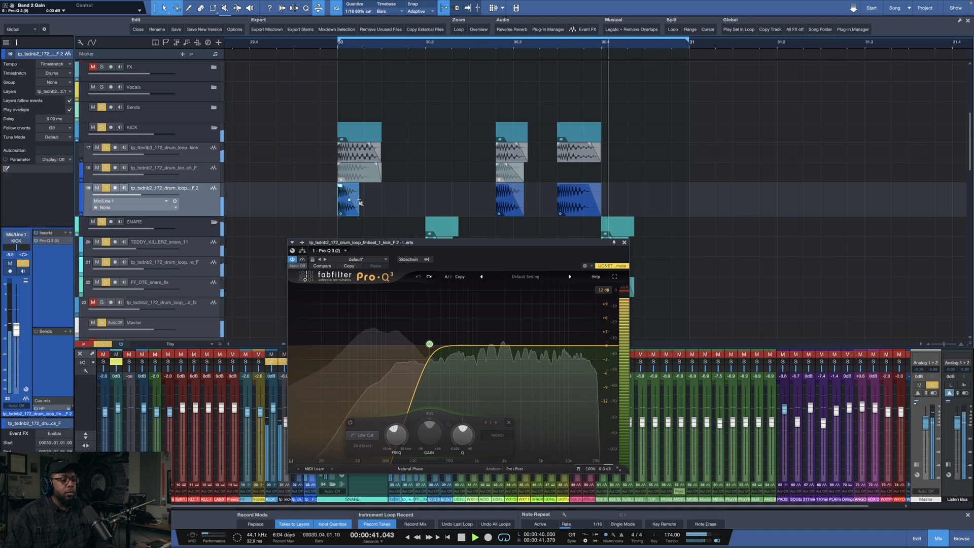
Step: Undo the shortening of the first clip on track 19 and listen to the kick and snare loop
key(ctrl+z)
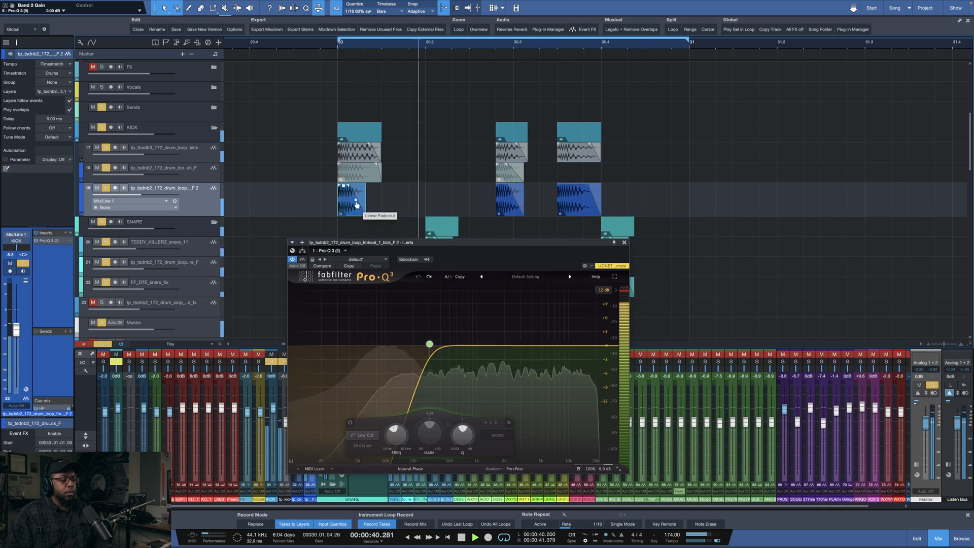
key(space)
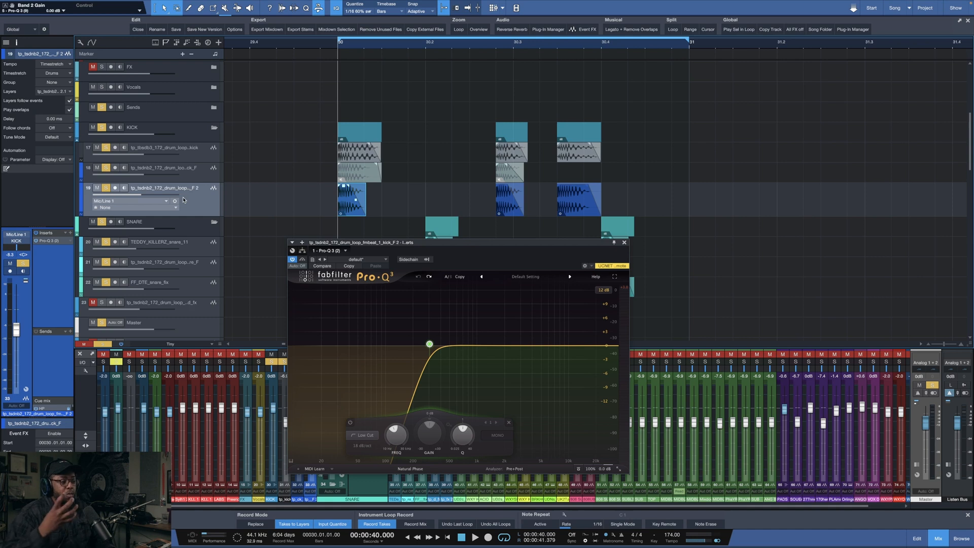
key(space)
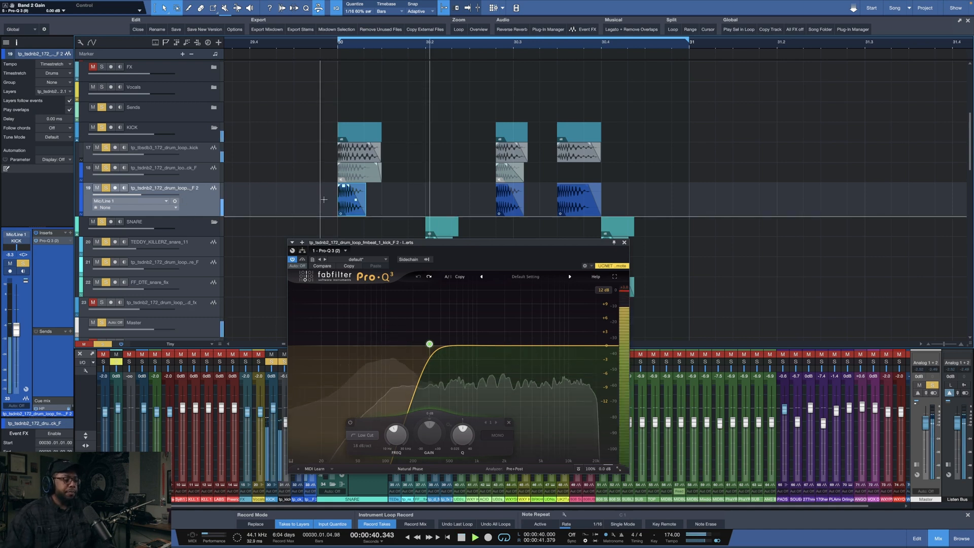
key(space)
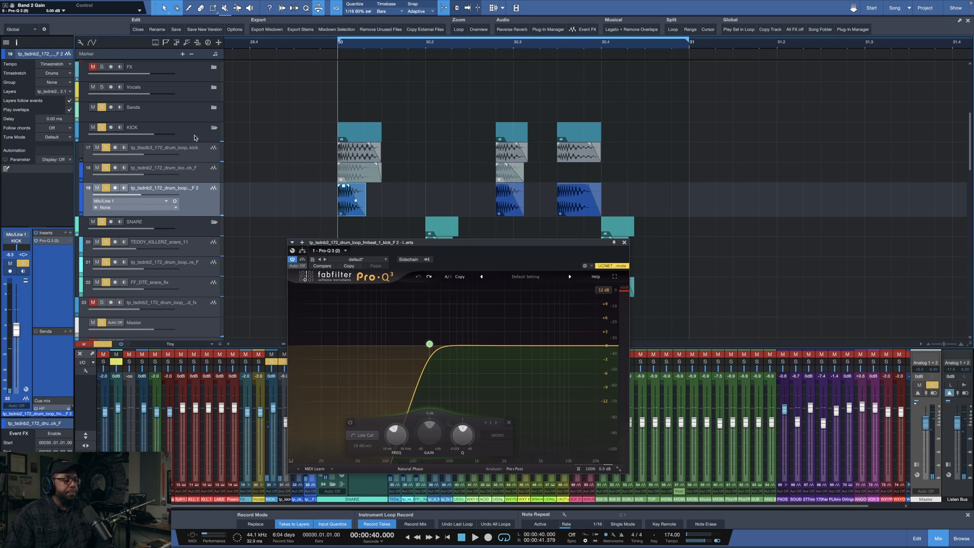
Step: Compare the loop with the KICK channel's inserts bypassed and active again
click(194, 137)
key(space)
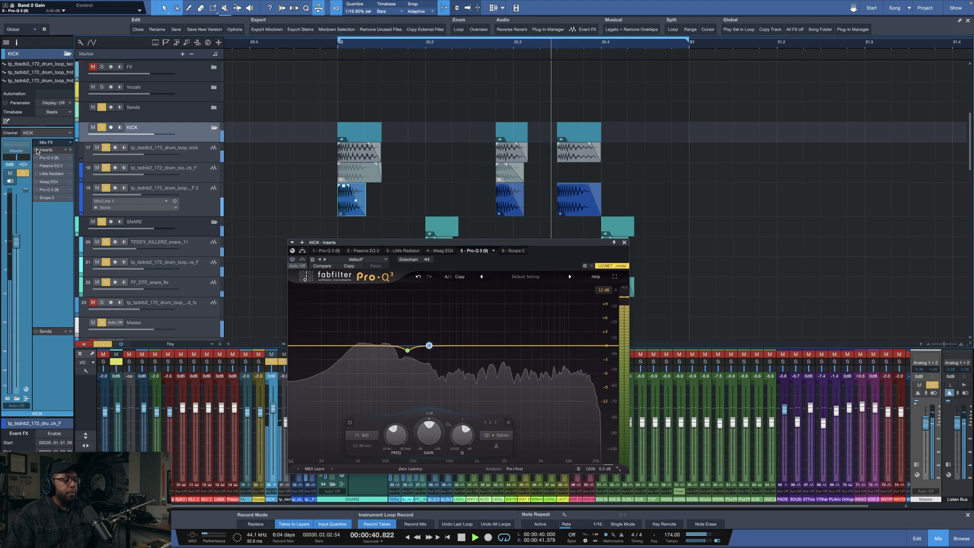
key(space)
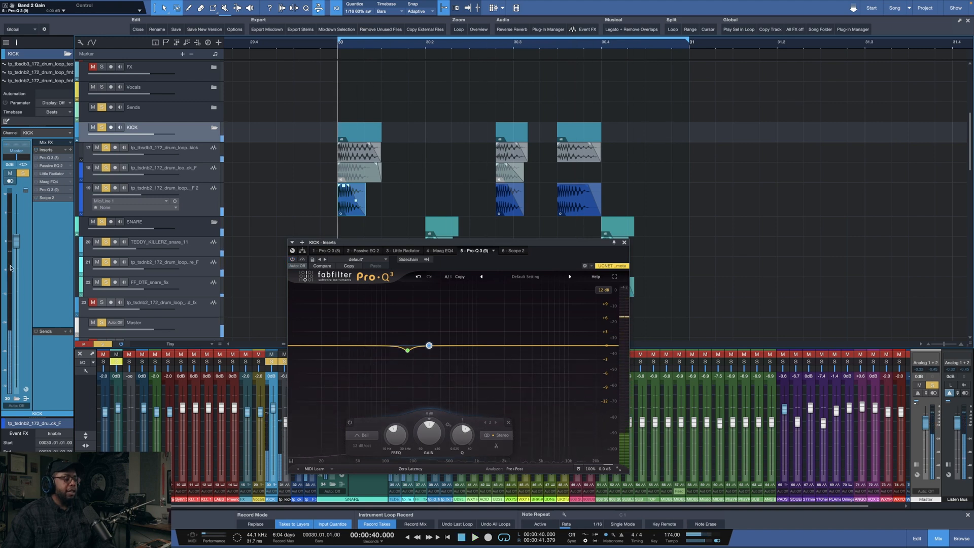
key(space)
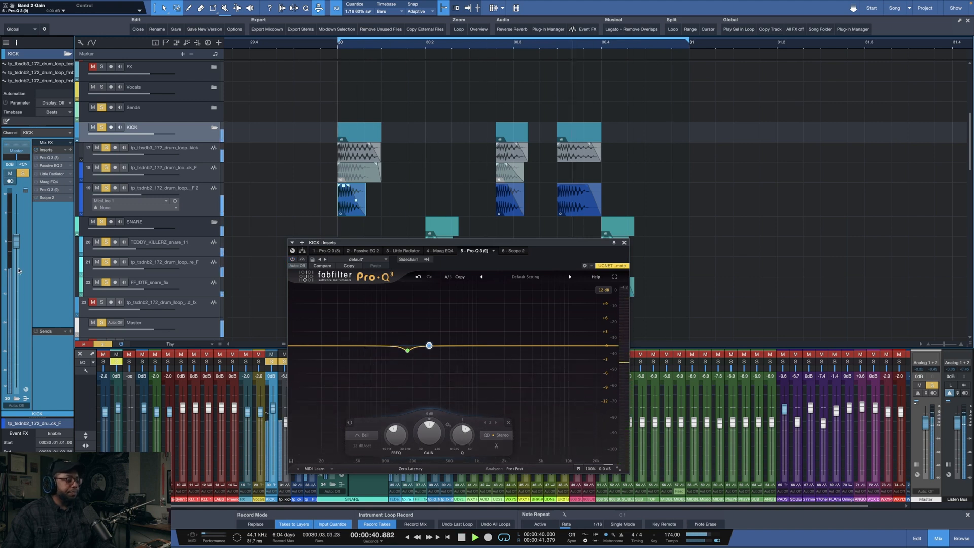
key(space)
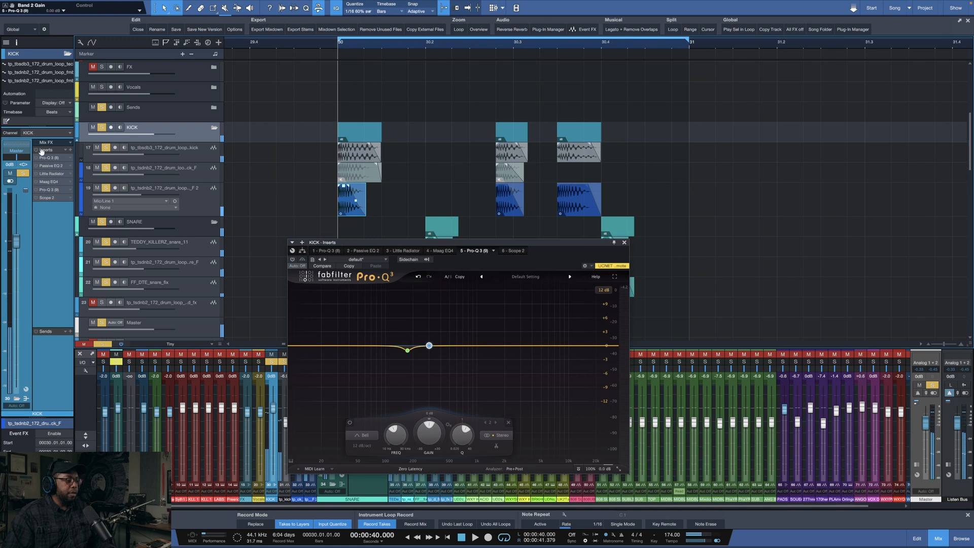
key(space)
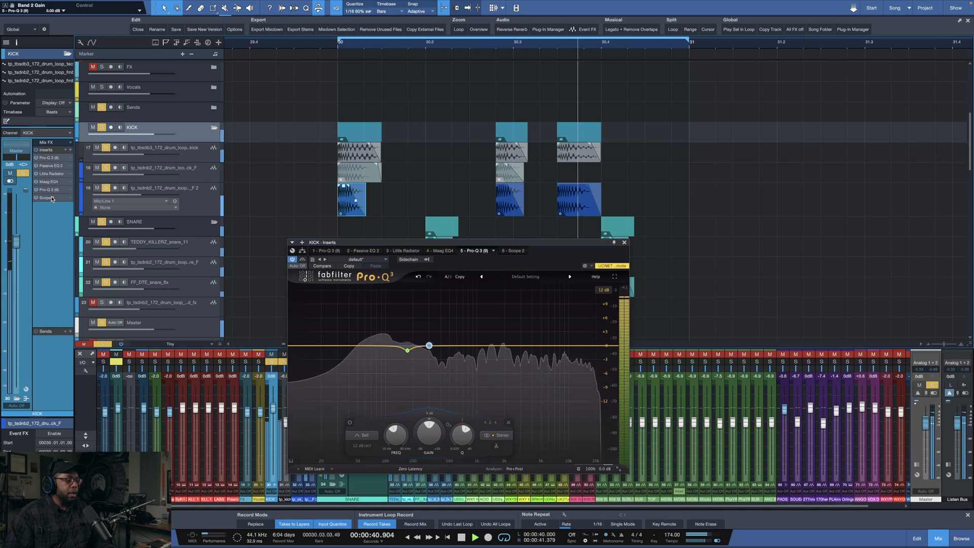
Step: Inspect the processed kick waveform in a widened Scope on the KICK channel during playback, and close it
click(51, 197)
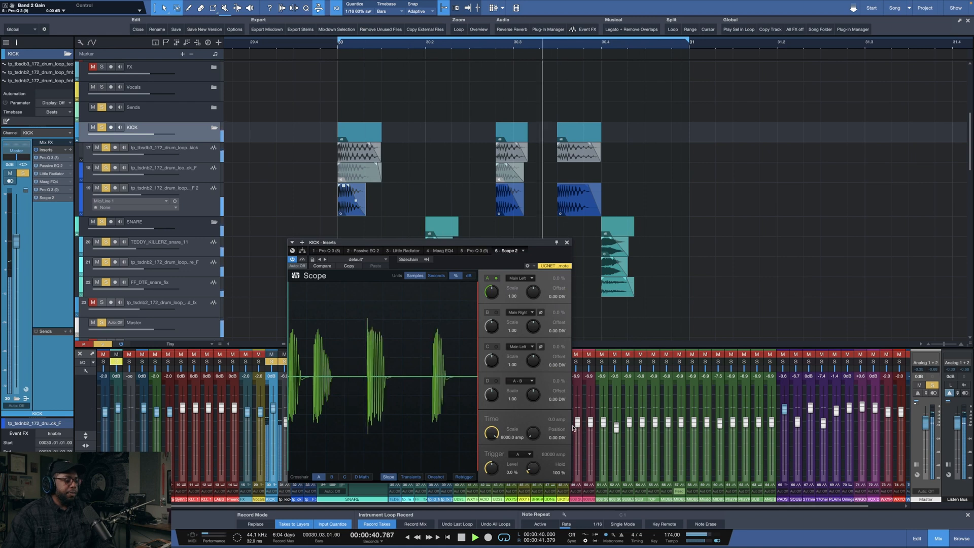
key(space)
drag(570, 480, 898, 480)
key(space)
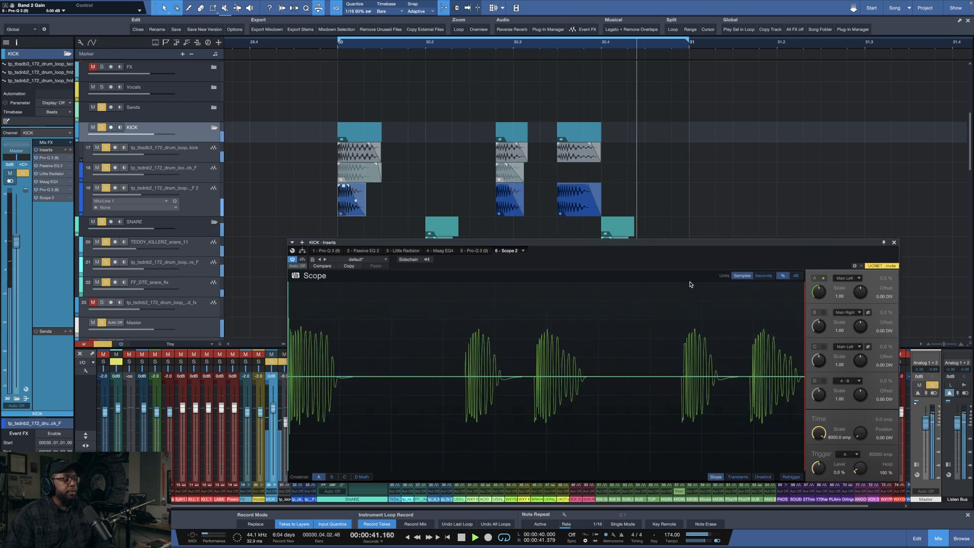
click(894, 242)
key(space)
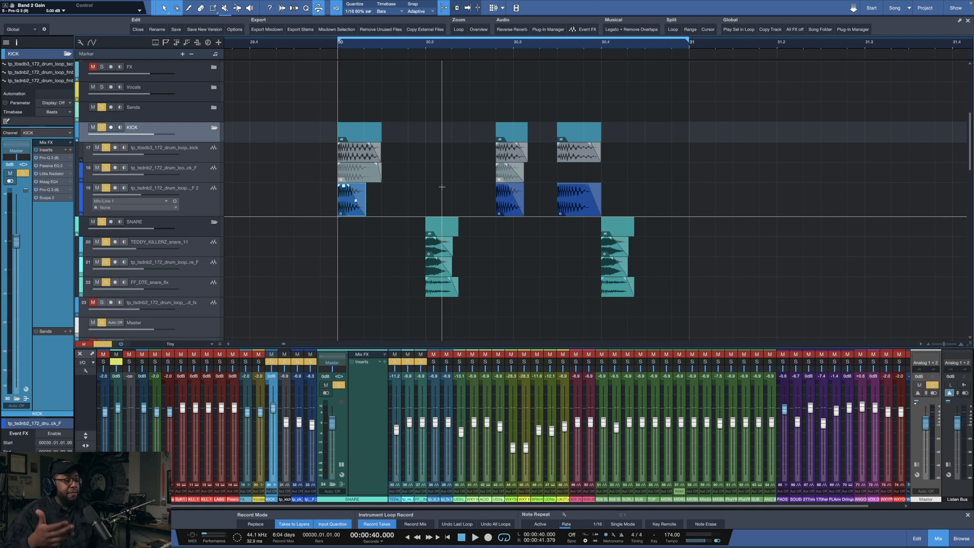
Step: Try lowering the KICK channel's volume during playback, and reset the fader to 0 dB
key(space)
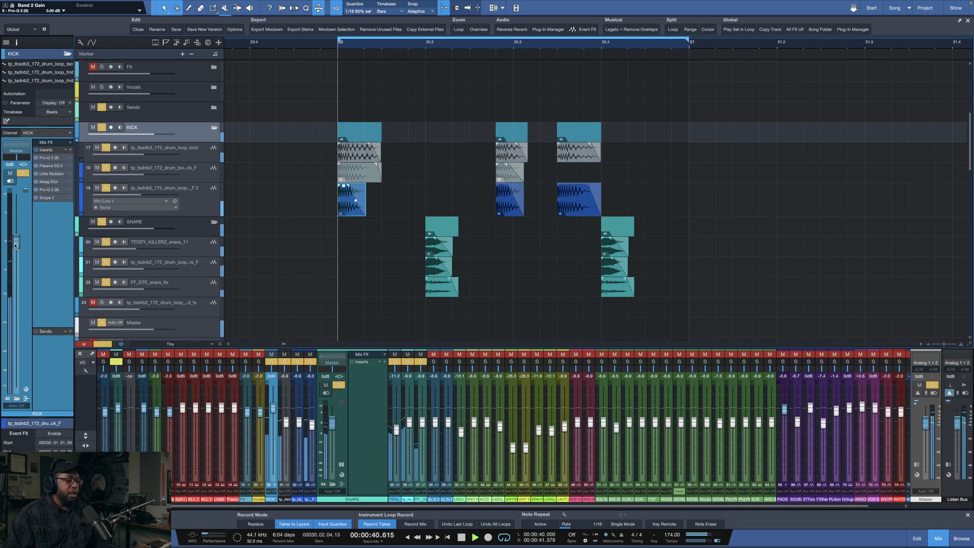
drag(16, 241, 14, 280)
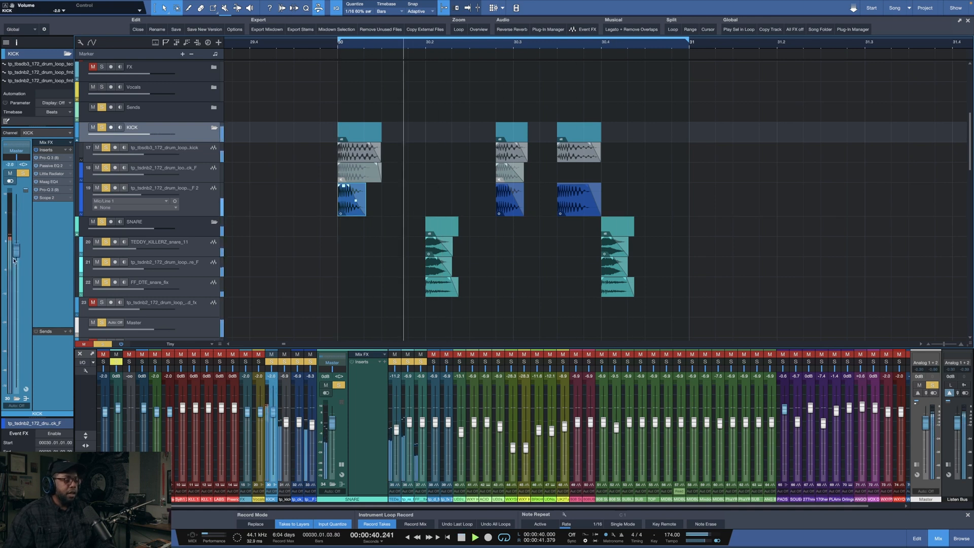
alt+click(14, 278)
key(space)
Step: Examine the drum peaks in an enlarged Ozone 9 Maximizer on the Master channel during playback, and close it
click(909, 441)
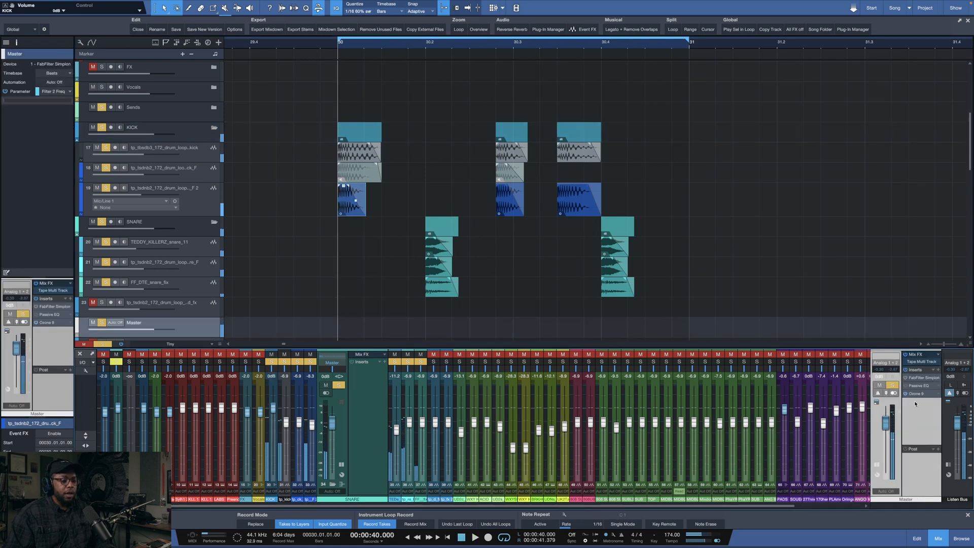
click(921, 395)
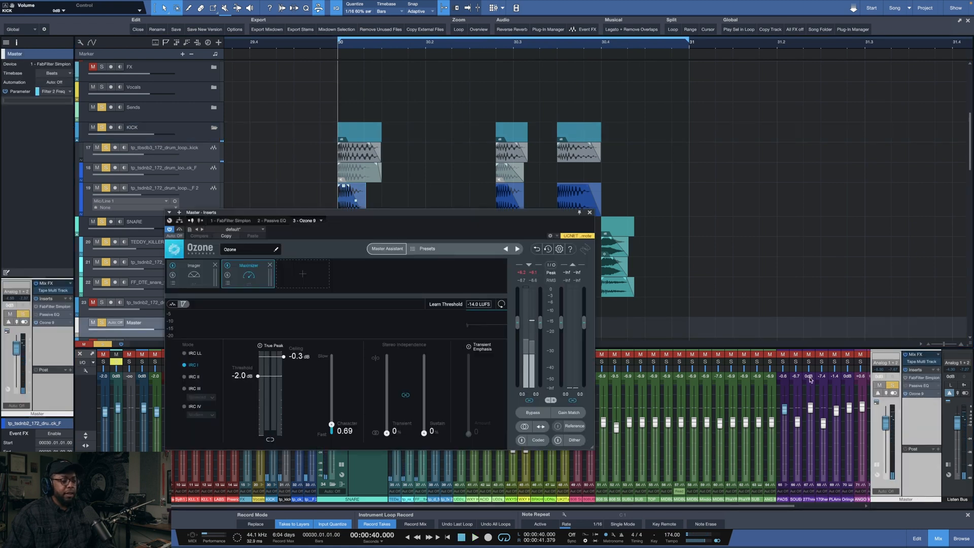
key(space)
key(space)
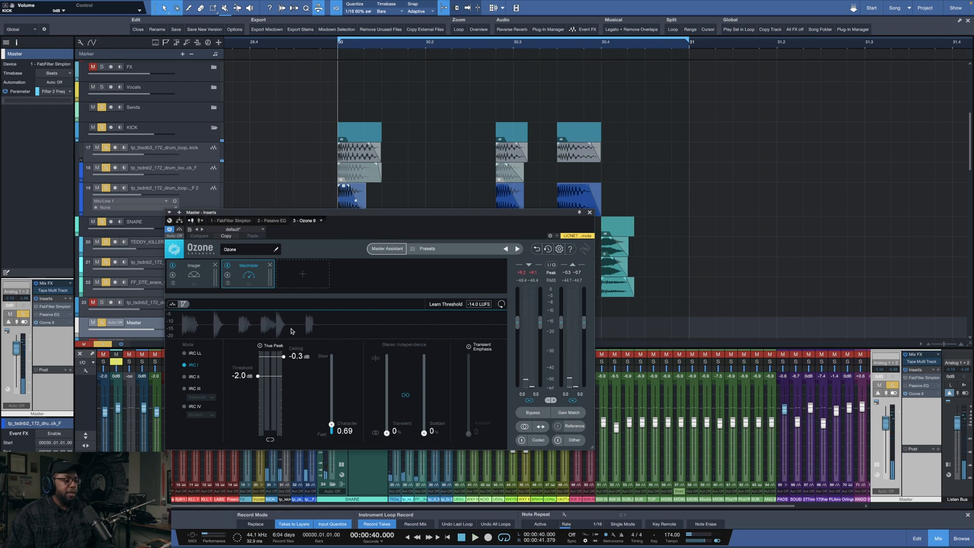
key(space)
key(space)
drag(592, 447, 838, 500)
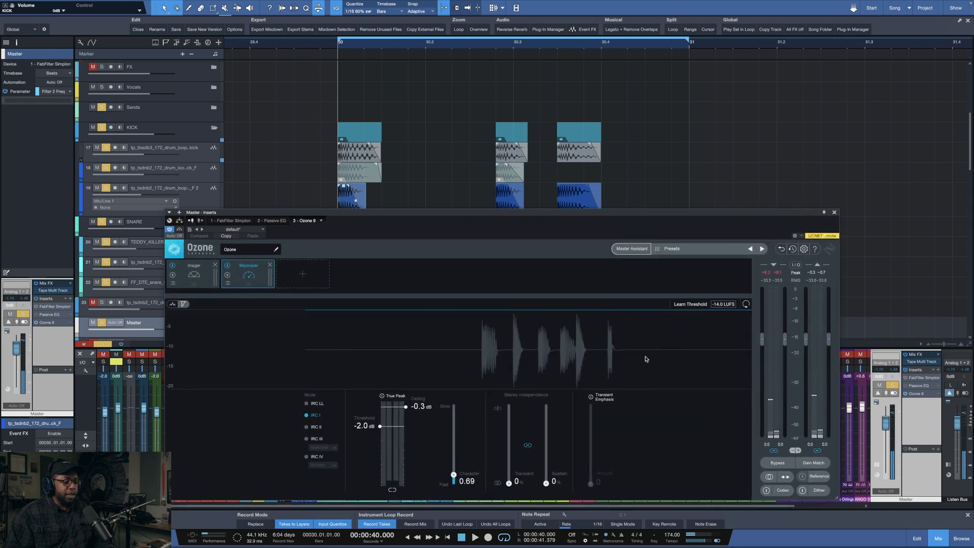
key(space)
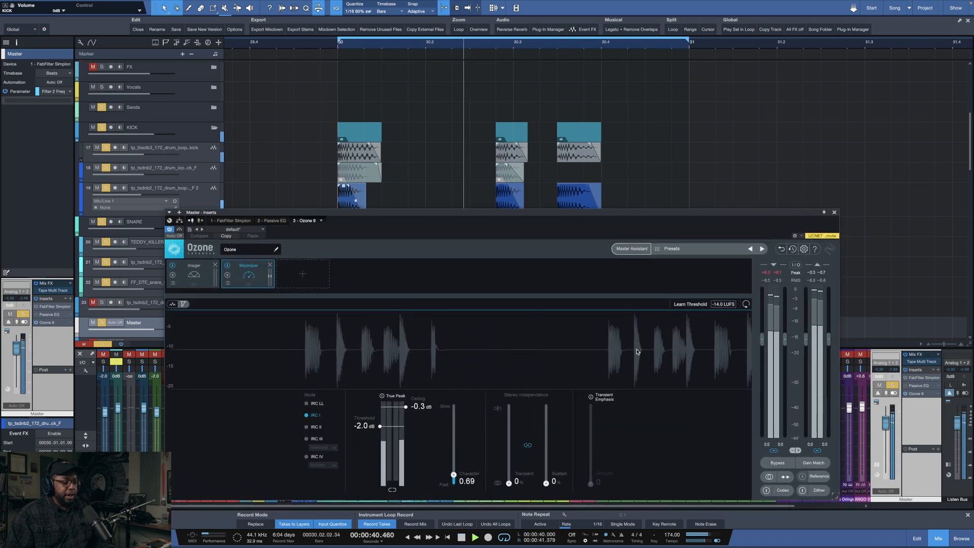
key(space)
click(834, 212)
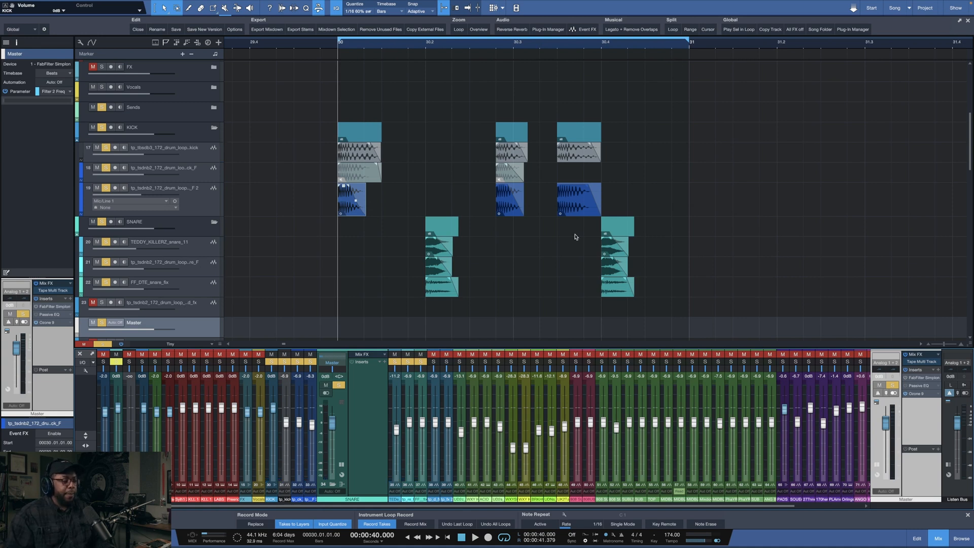
Step: Solo the SNARE folder track without the kick and insert Pro-Q 3 on the SNARE channel
key(space)
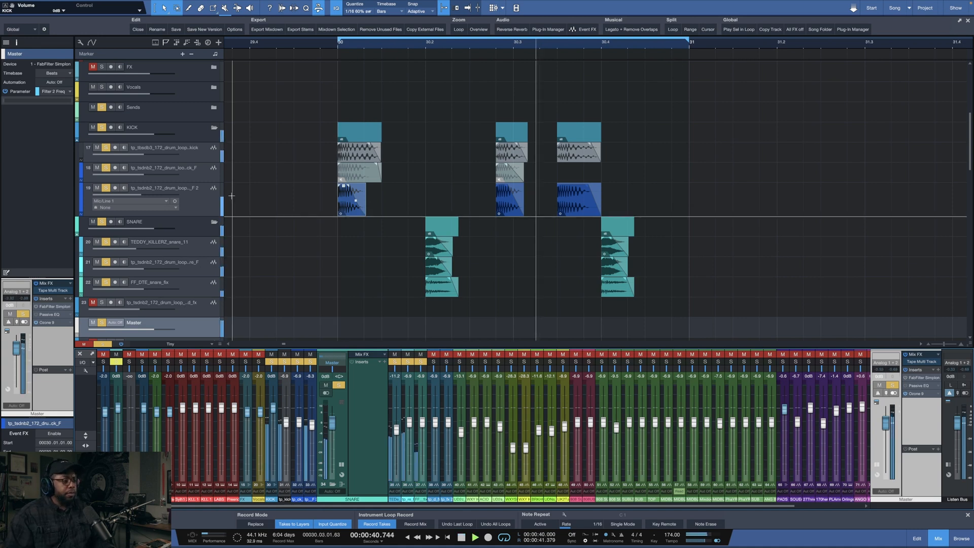
click(192, 226)
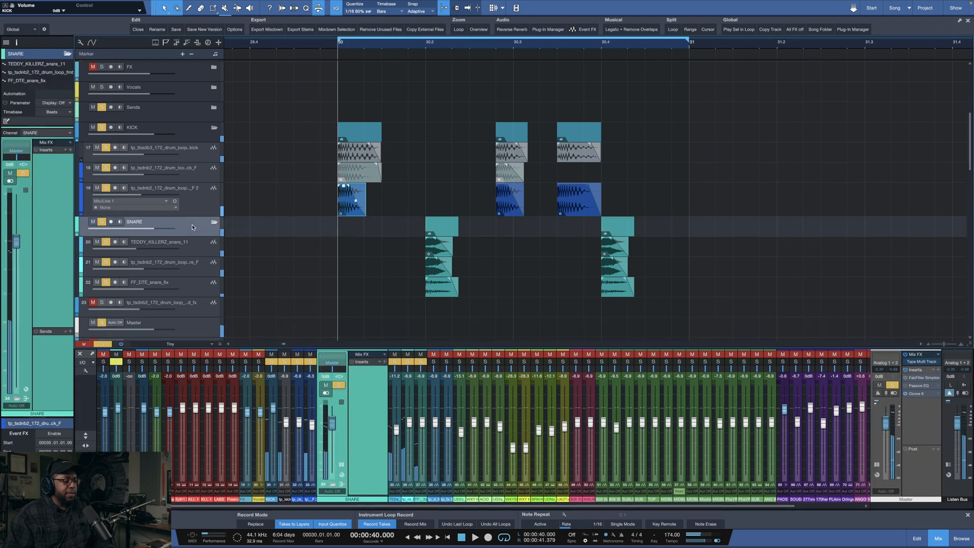
click(101, 222)
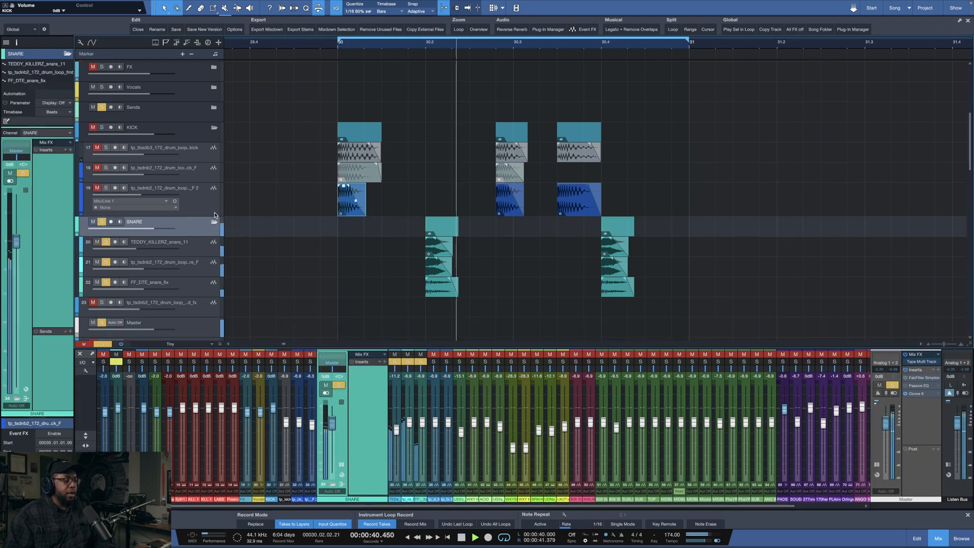
click(70, 150)
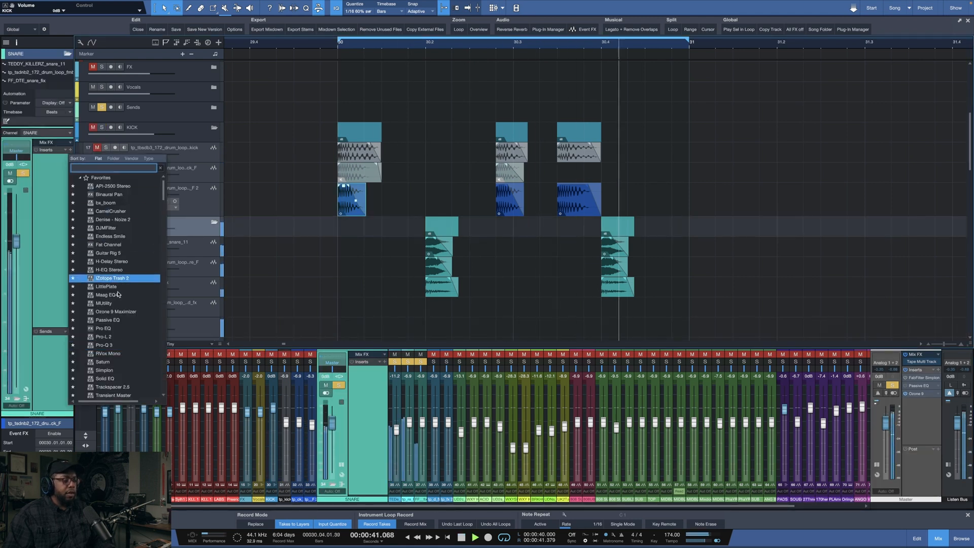
click(107, 345)
key(space)
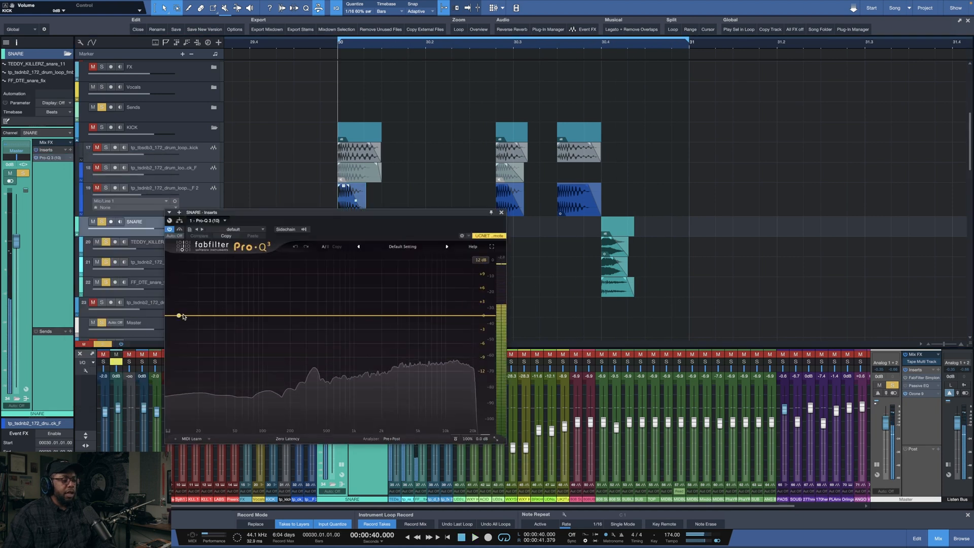
Step: In the SNARE Pro-Q 3, add a 12 dB/oct low cut near 135 Hz and set the processing mode to Natural Phase
key(space)
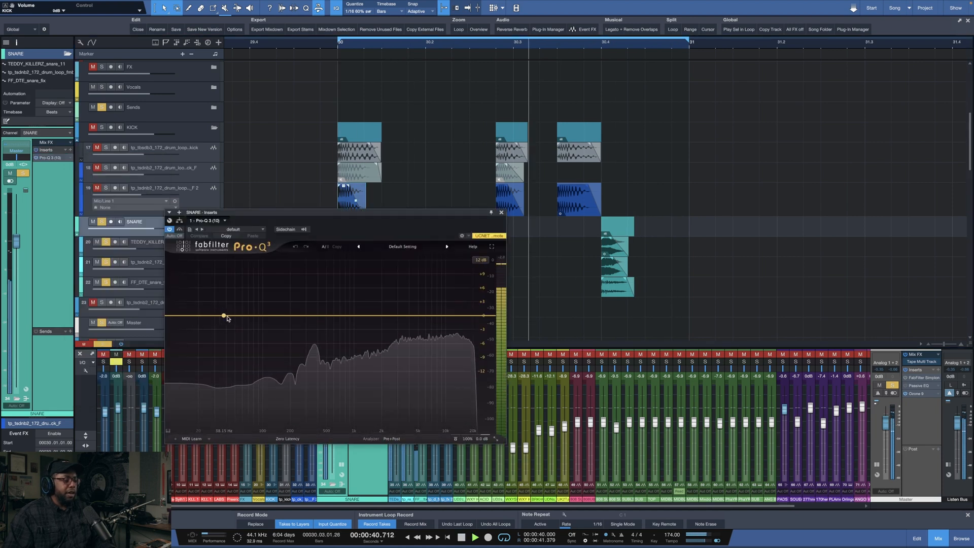
drag(170, 316, 279, 316)
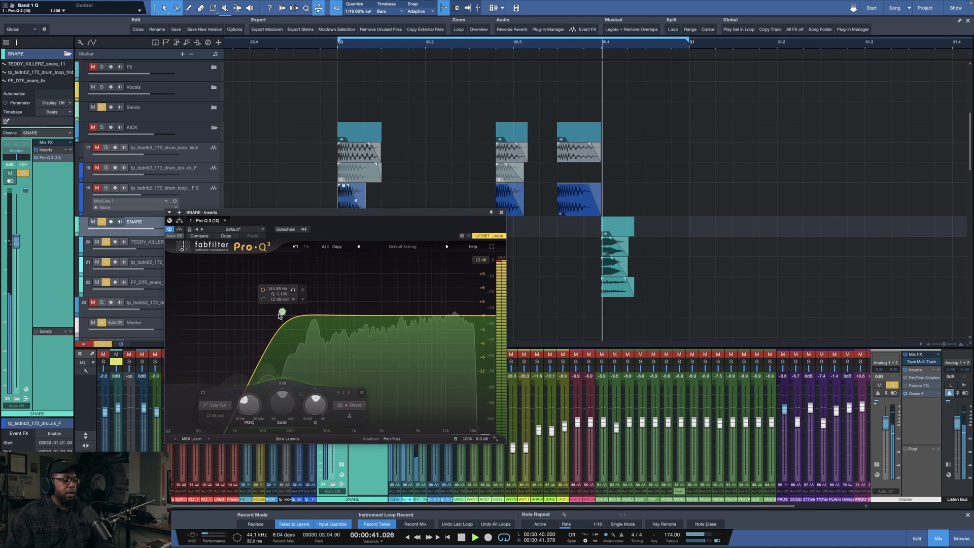
click(289, 438)
click(288, 443)
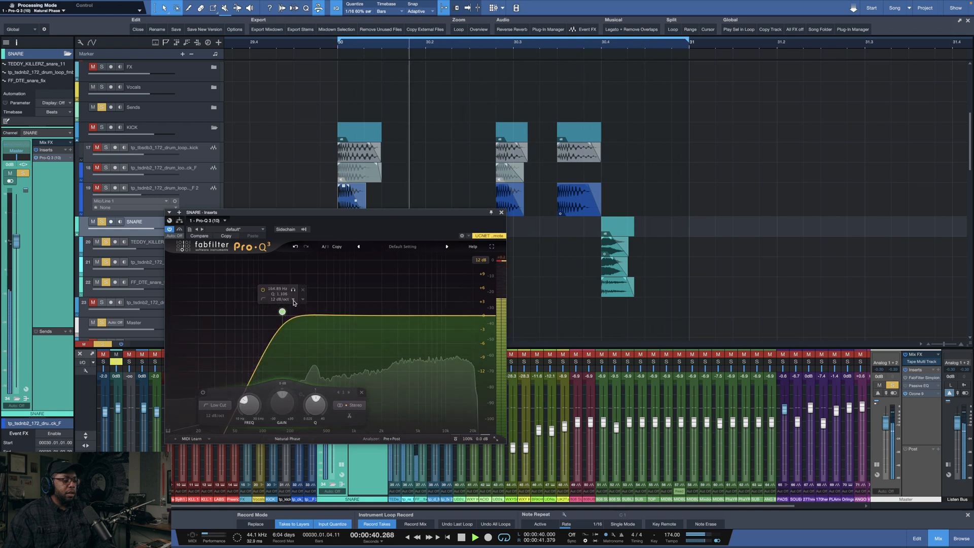
drag(282, 313, 274, 312)
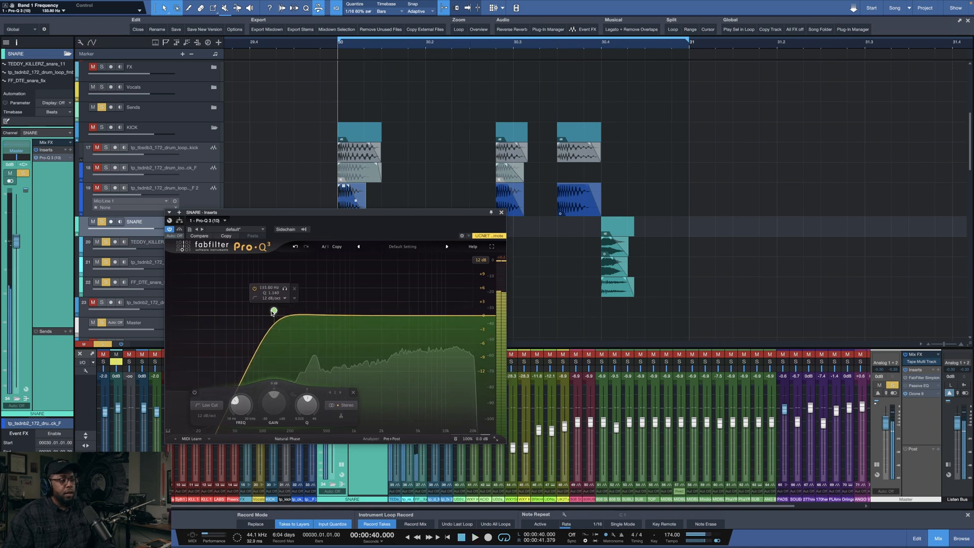
click(501, 212)
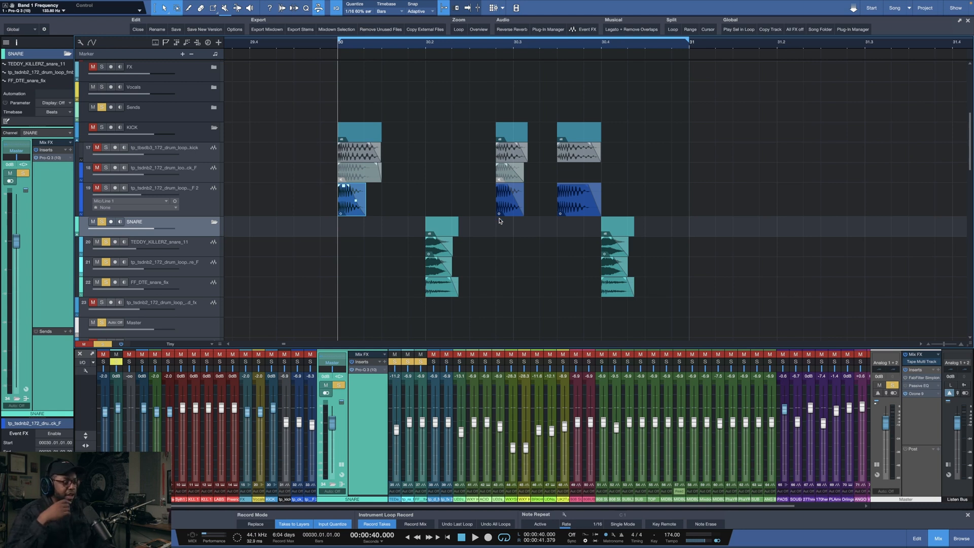
Step: Compare the snare with its Pro-Q 3 bypassed and active during playback, and close the plug-in
key(space)
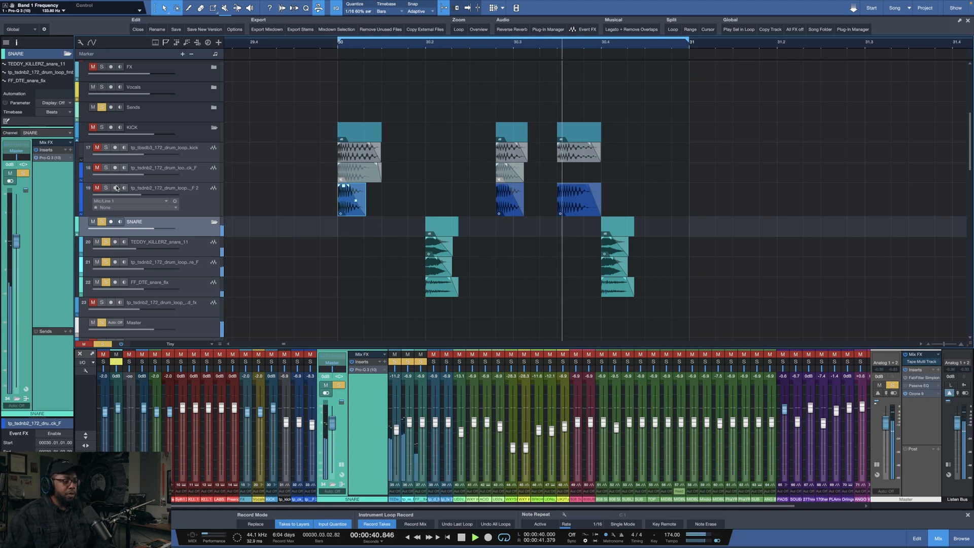
key(space)
click(46, 161)
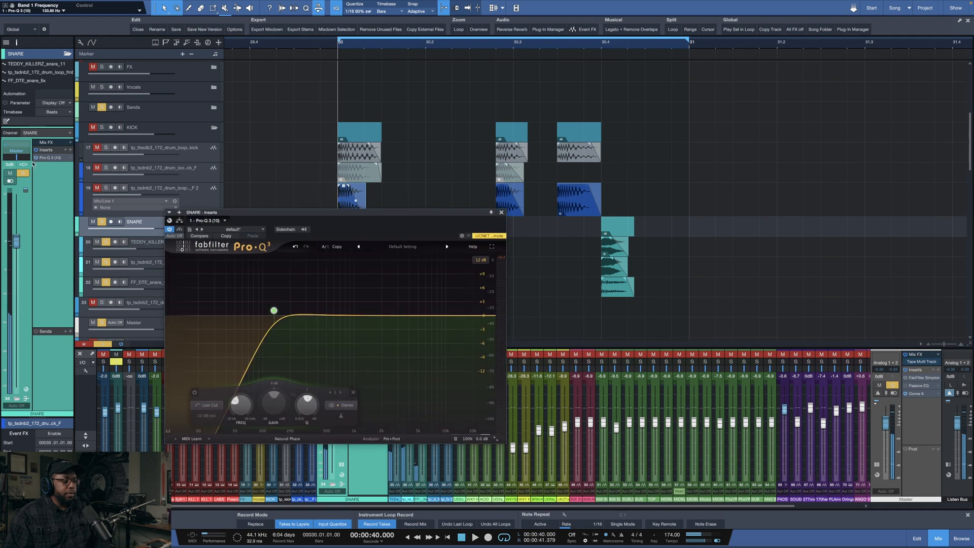
key(space)
click(179, 230)
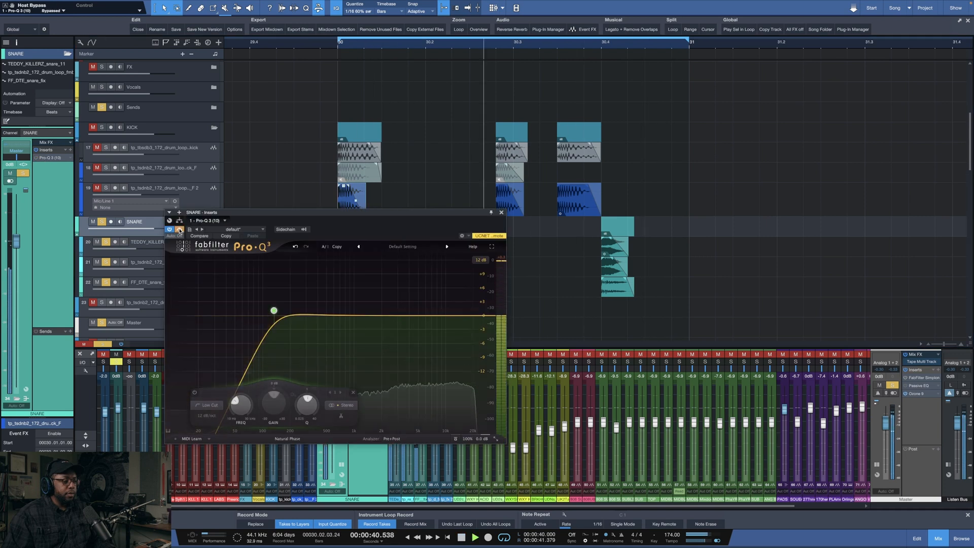
click(501, 212)
key(space)
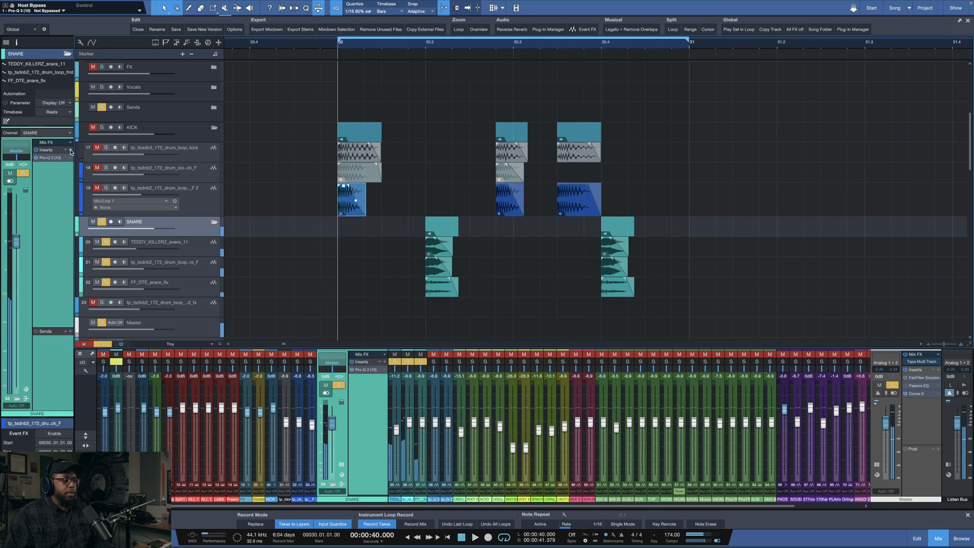
Step: Copy the Scope insert from the KICK channel onto the SNARE channel
key(space)
click(183, 135)
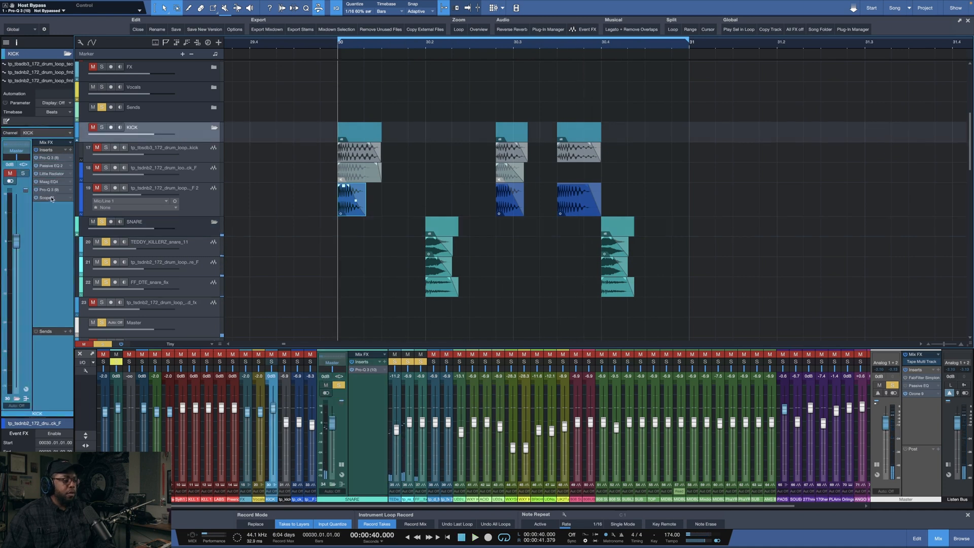
drag(51, 199, 198, 232)
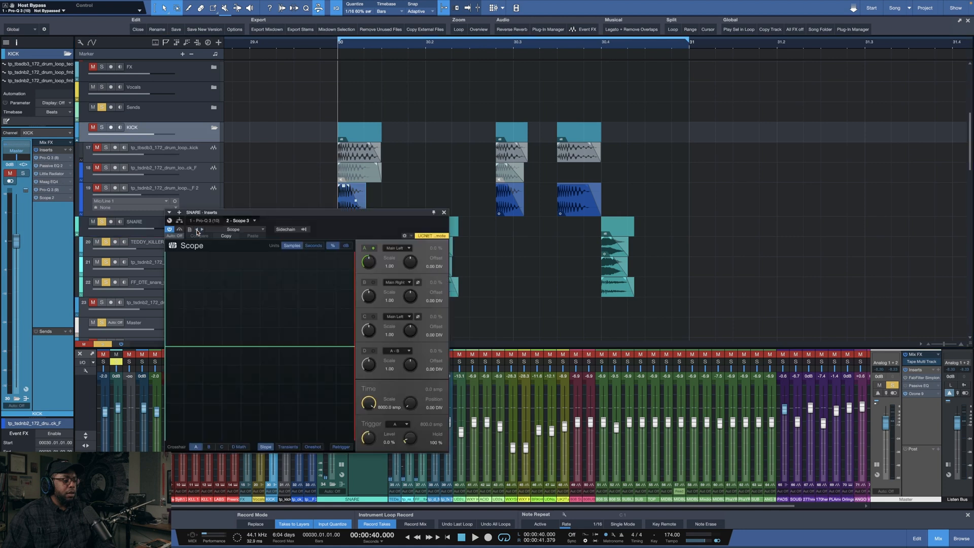
click(151, 223)
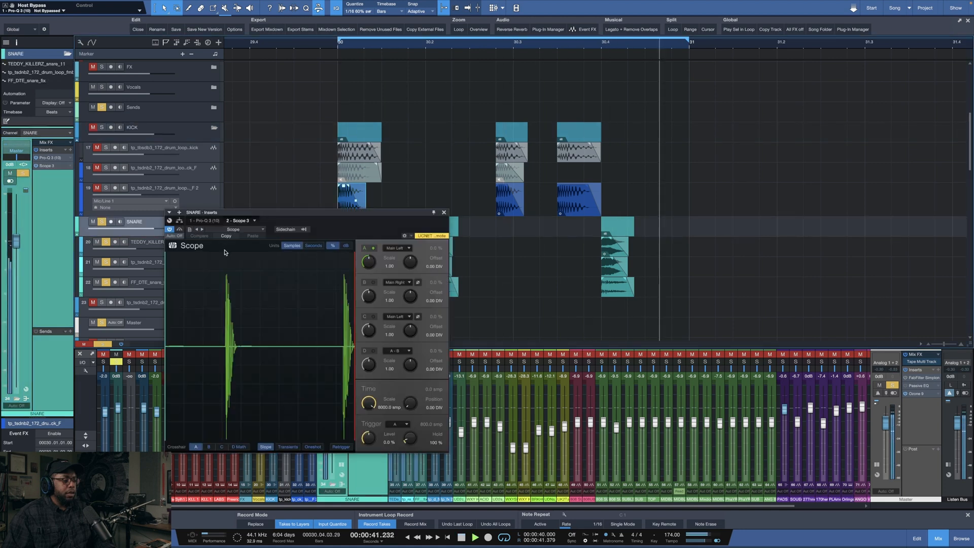
Step: Examine the snare waveform in an enlarged Scope window during playback, and close it
drag(452, 317, 788, 316)
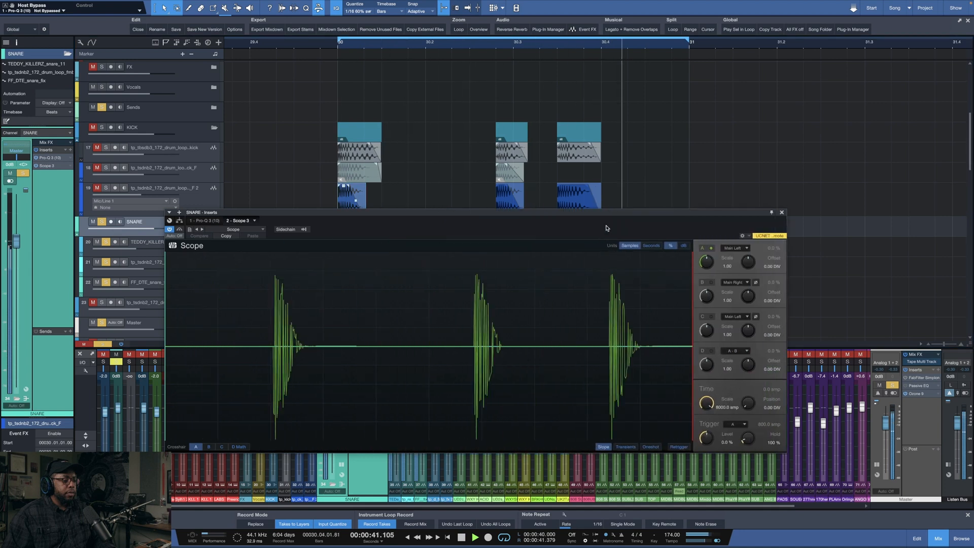
drag(610, 212, 659, 271)
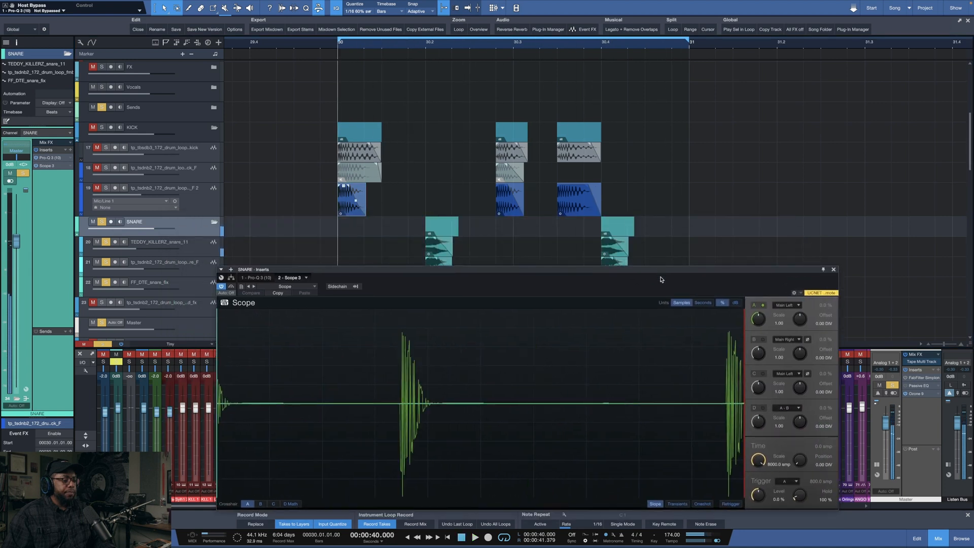
key(space)
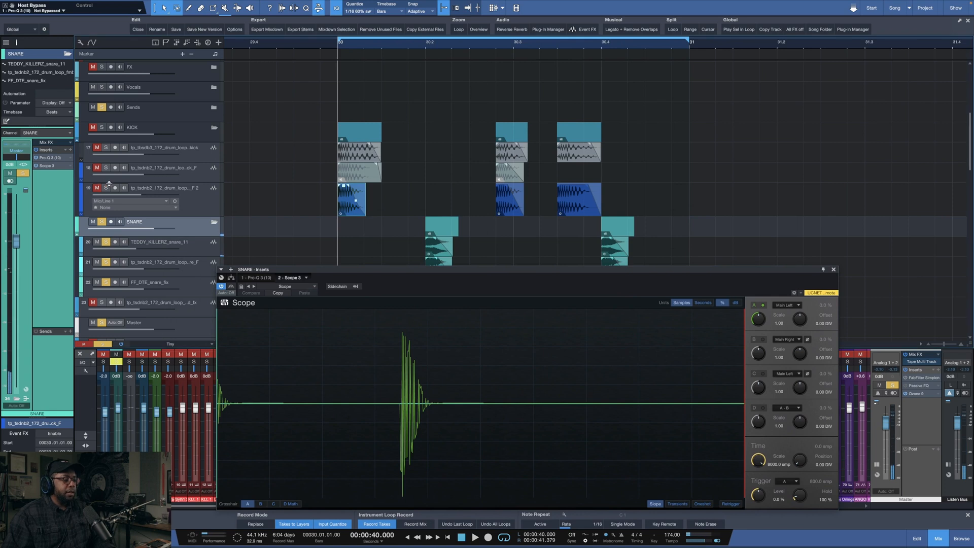
click(834, 271)
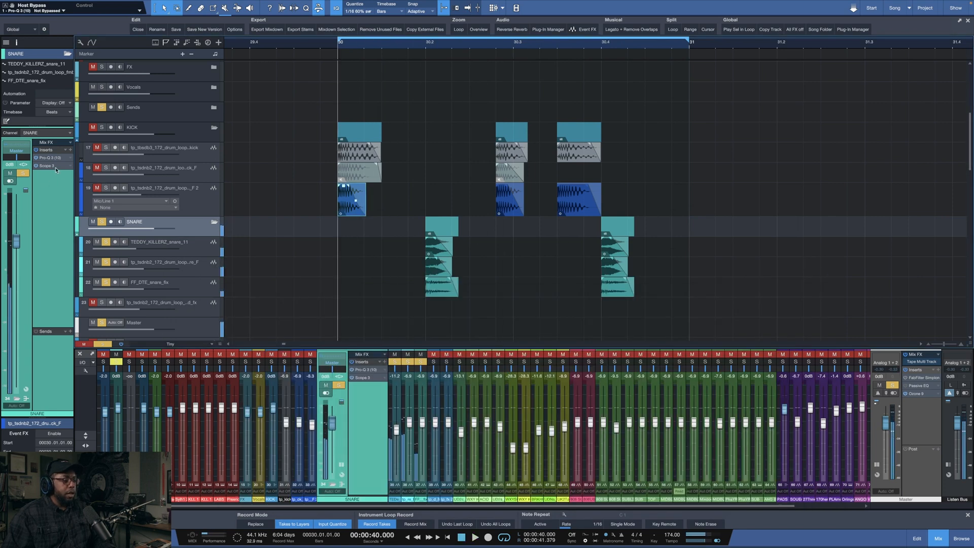
Step: Insert Supercharger on the SNARE channel and place it between Pro-Q 3 and Scope
click(70, 150)
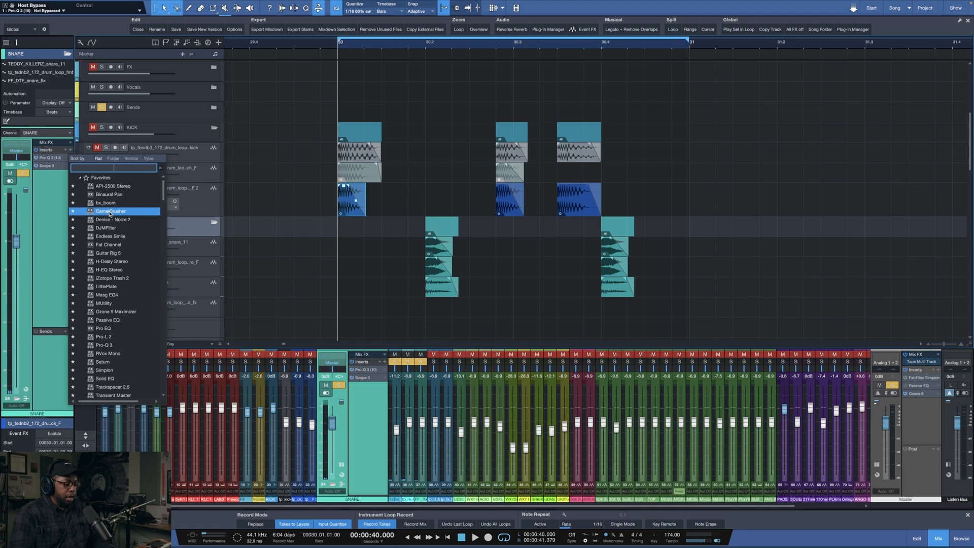
text(sup)
double_click(106, 194)
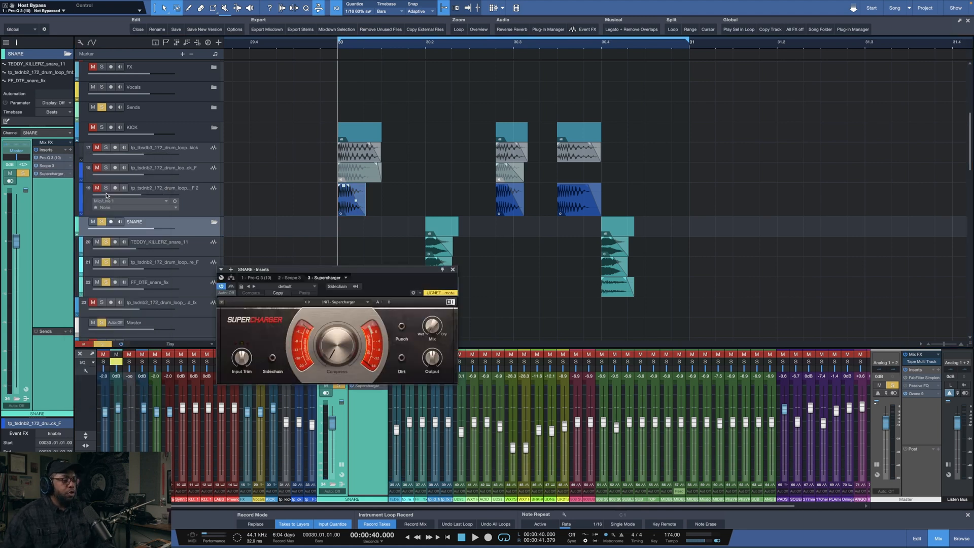
drag(48, 167, 44, 188)
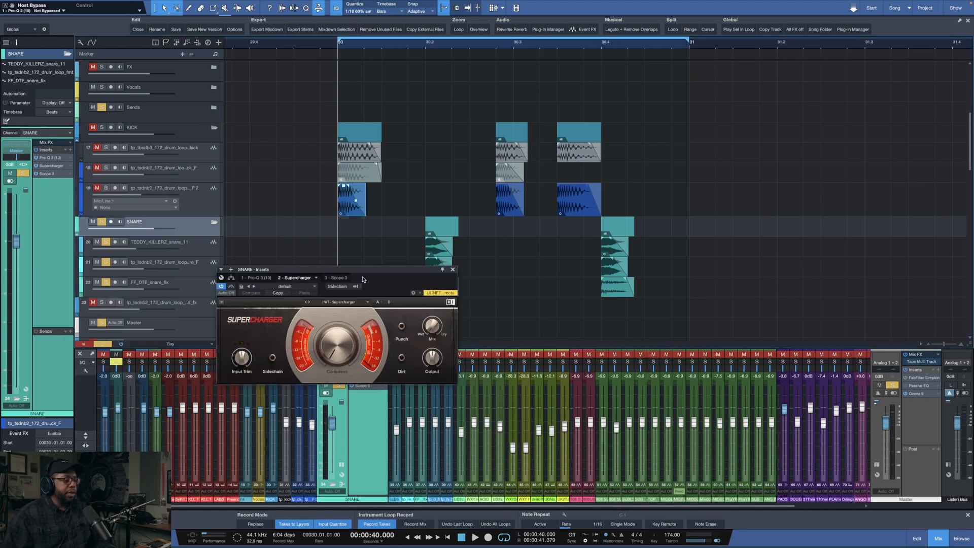
drag(356, 273, 448, 305)
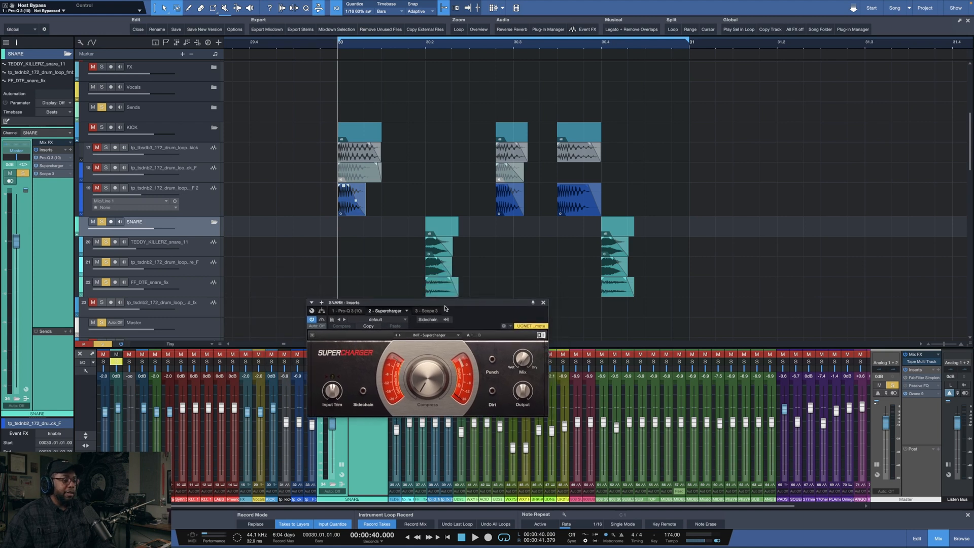
Step: Set Supercharger's Input Trim to -3.7 dB while auditioning the compressed snare
key(space)
drag(424, 392, 425, 389)
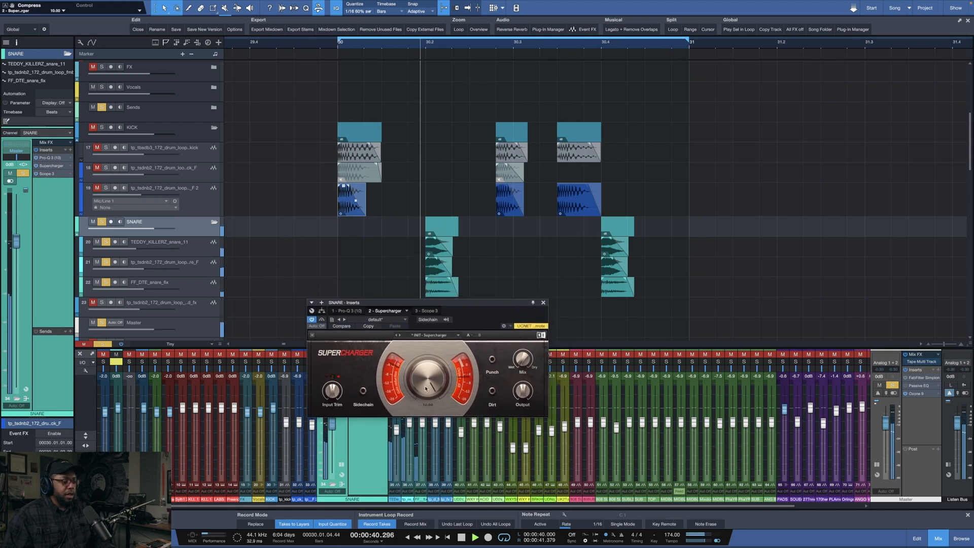
scroll(332, 391, down, 8)
key(space)
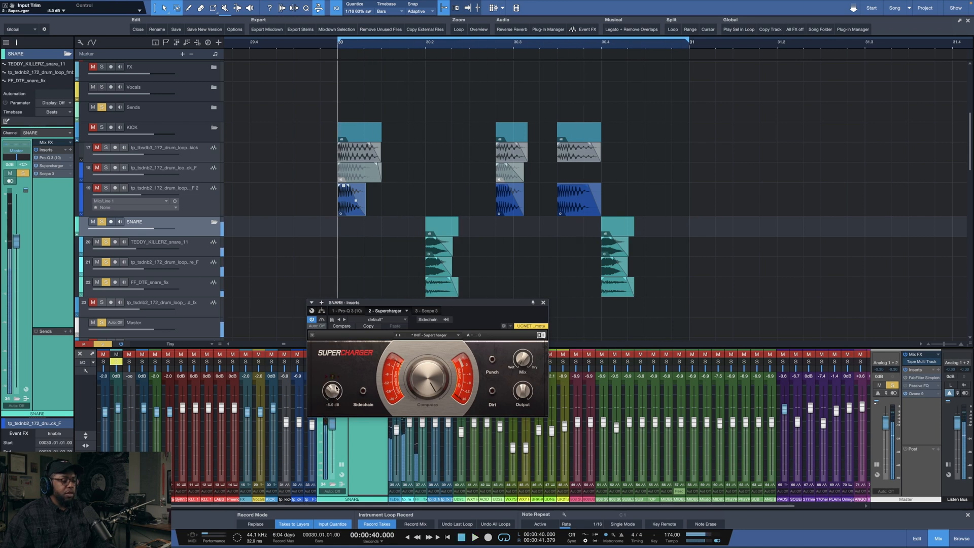
key(space)
scroll(333, 391, up, 1)
scroll(332, 390, up, 1)
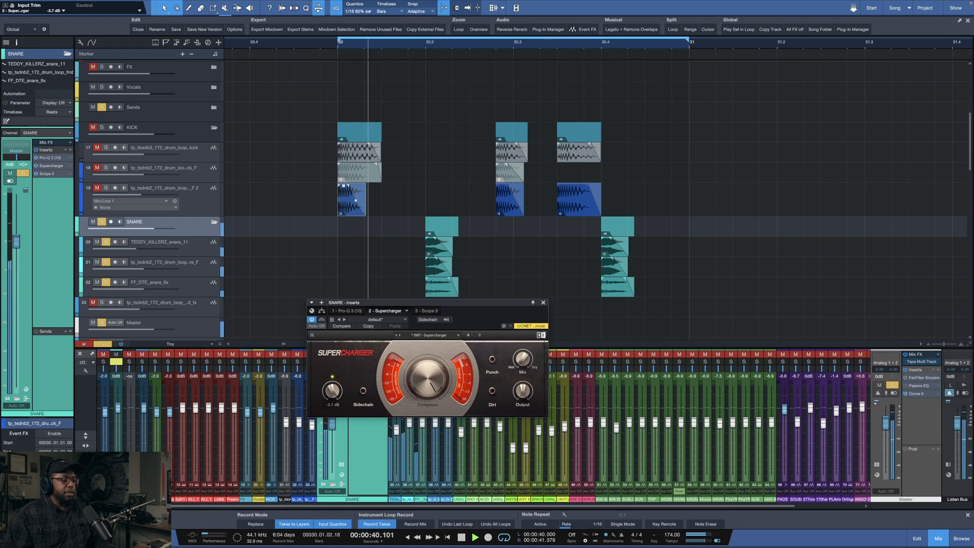
key(space)
Step: Set Supercharger's Compress amount to 3 and compare the snare with the plug-in bypassed and active
drag(434, 375, 434, 355)
key(space)
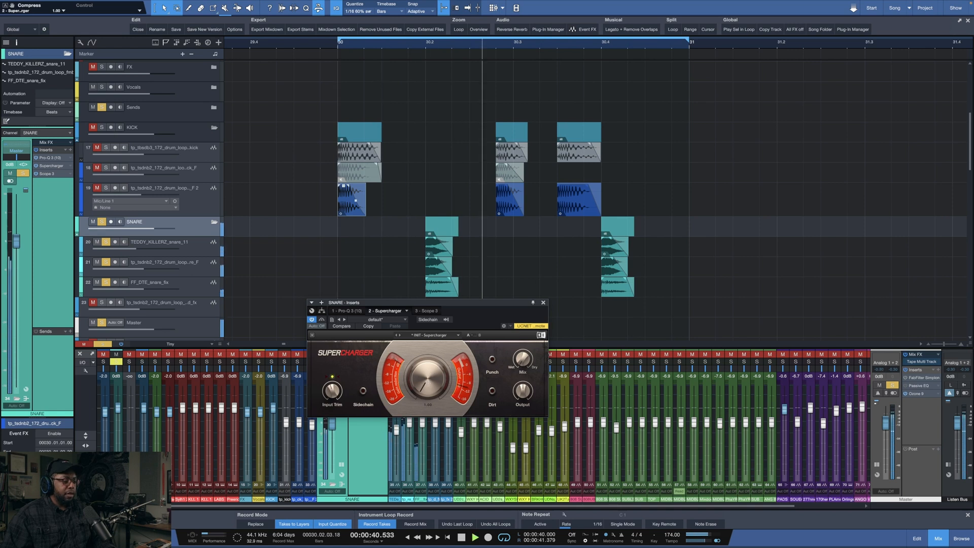
drag(434, 350, 434, 279)
drag(433, 350, 434, 357)
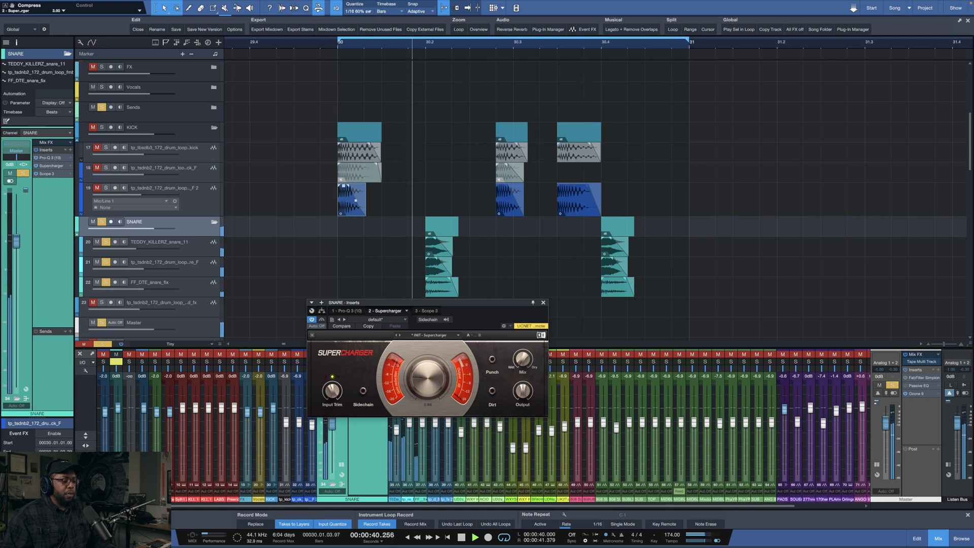
click(322, 320)
click(322, 320)
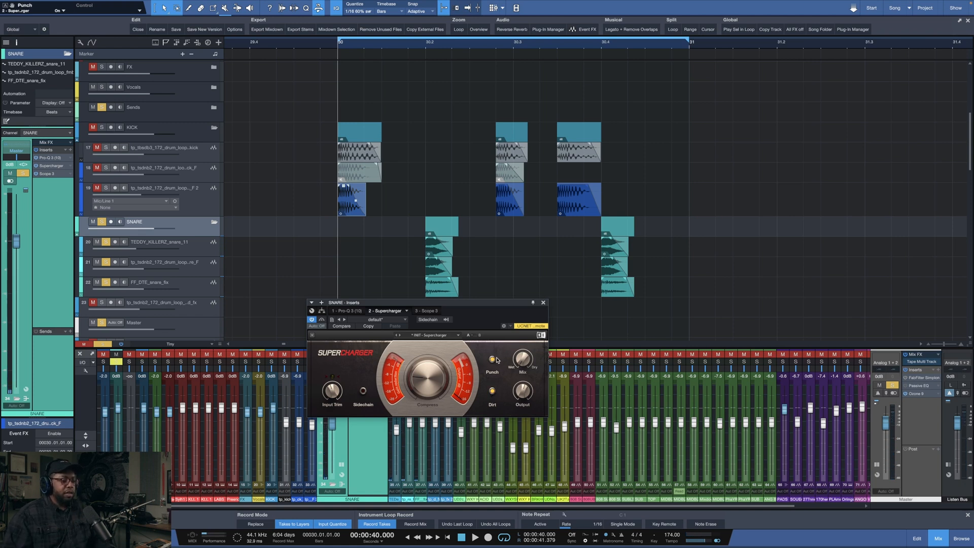
Step: Turn on Punch and Dirt in Supercharger and set the Compress amount to about 4 during playback
key(space)
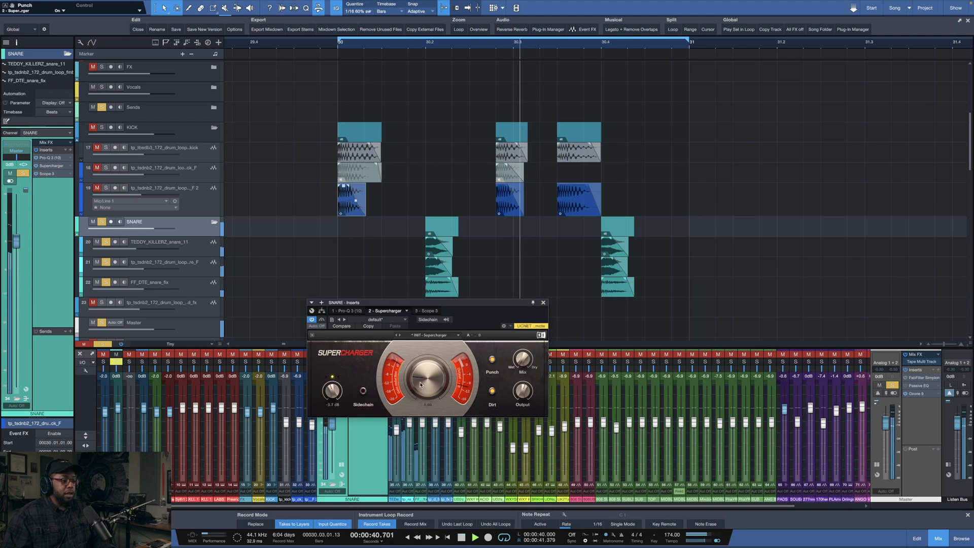
scroll(424, 390, up, 5)
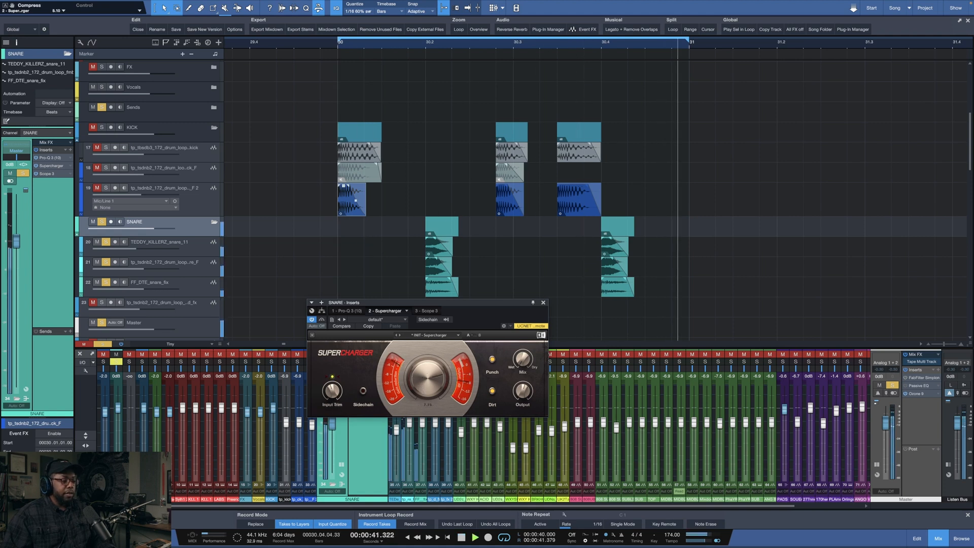
scroll(425, 388, down, 7)
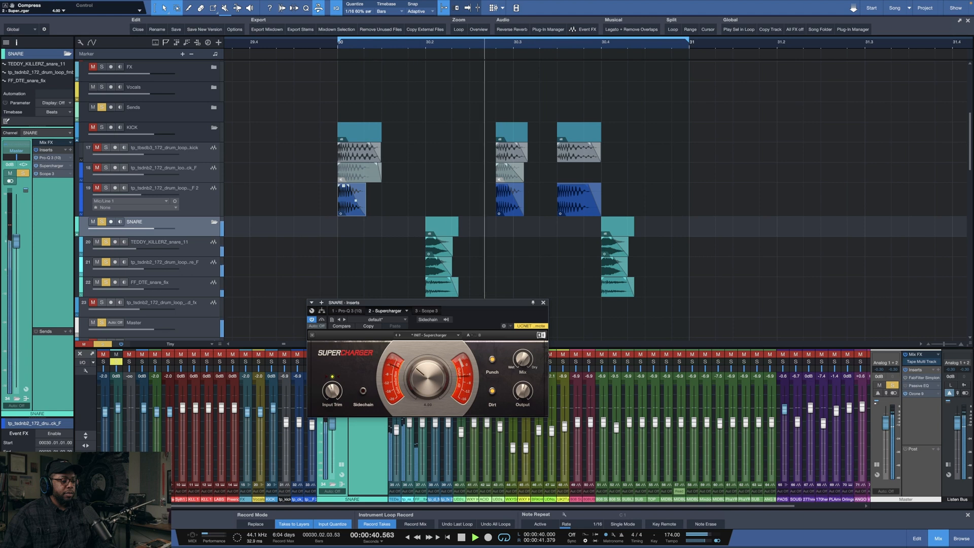
scroll(426, 378, up, 1)
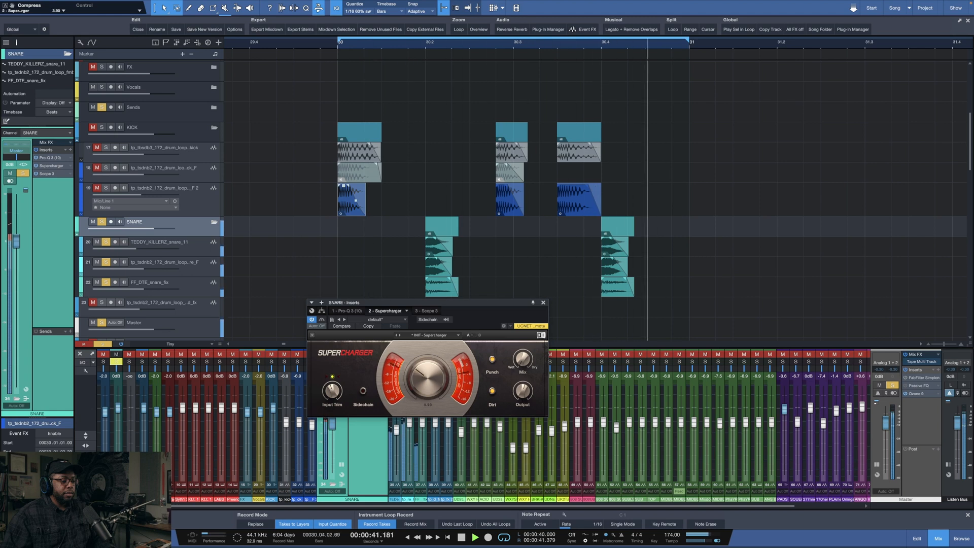
scroll(426, 378, down, 1)
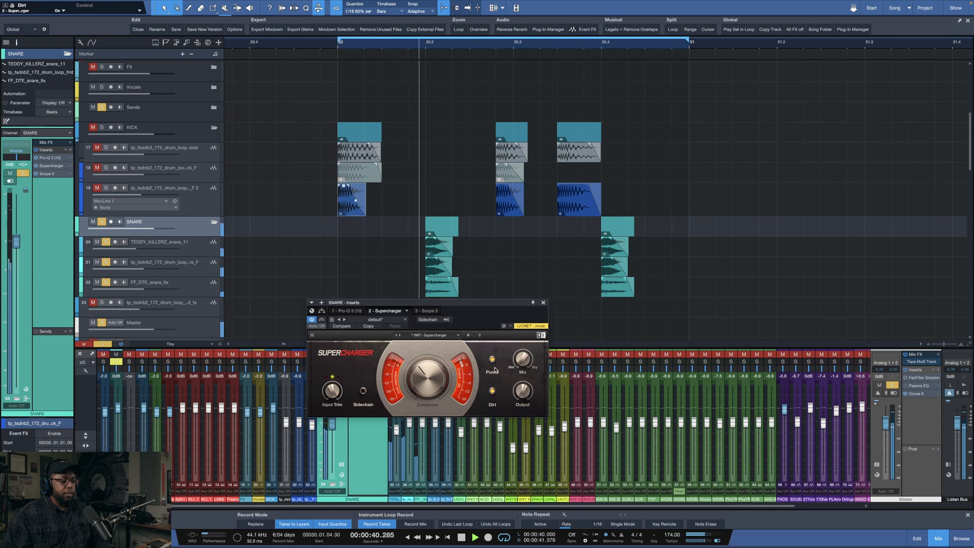
scroll(440, 377, up, 5)
key(space)
key(space)
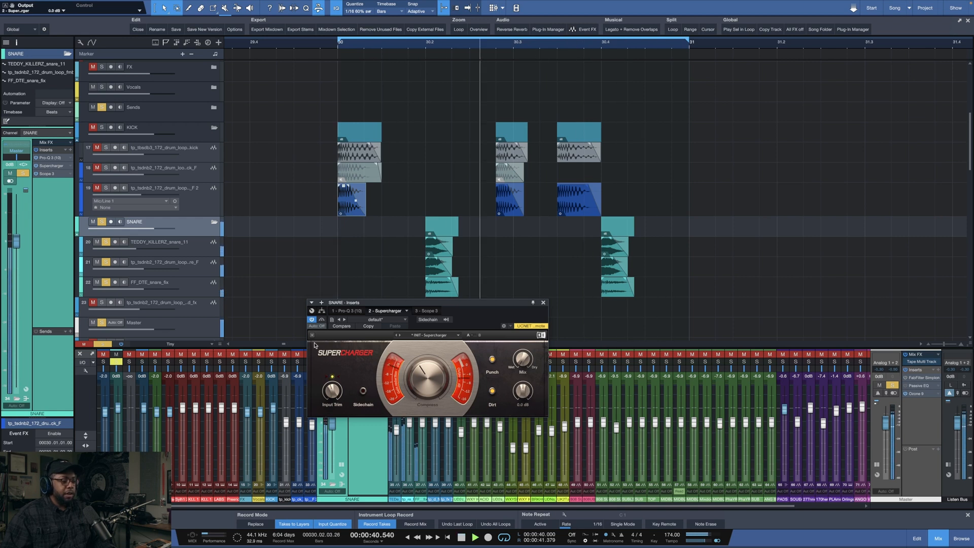
Step: Match Supercharger's level to the bypassed snare by setting its Output to -3.7 dB
click(322, 319)
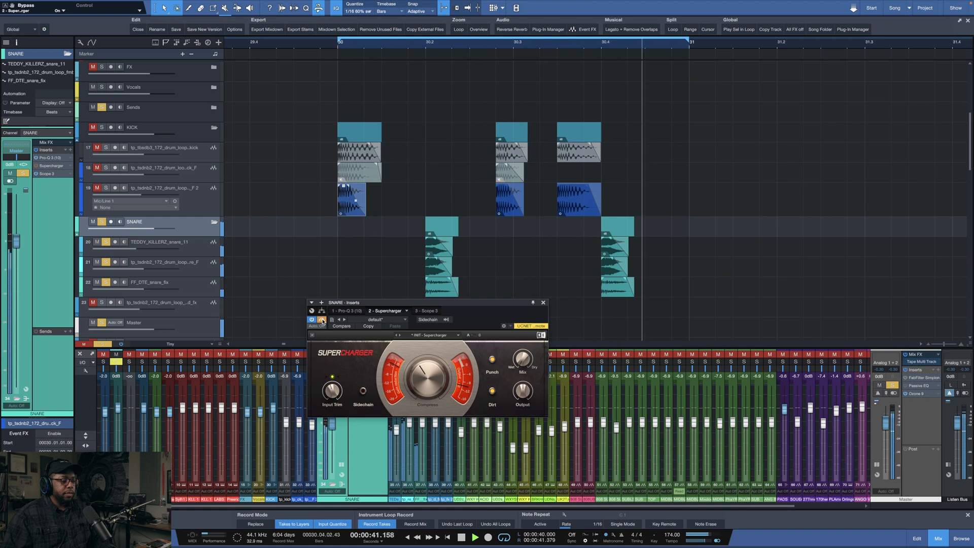
click(322, 319)
drag(523, 391, 522, 397)
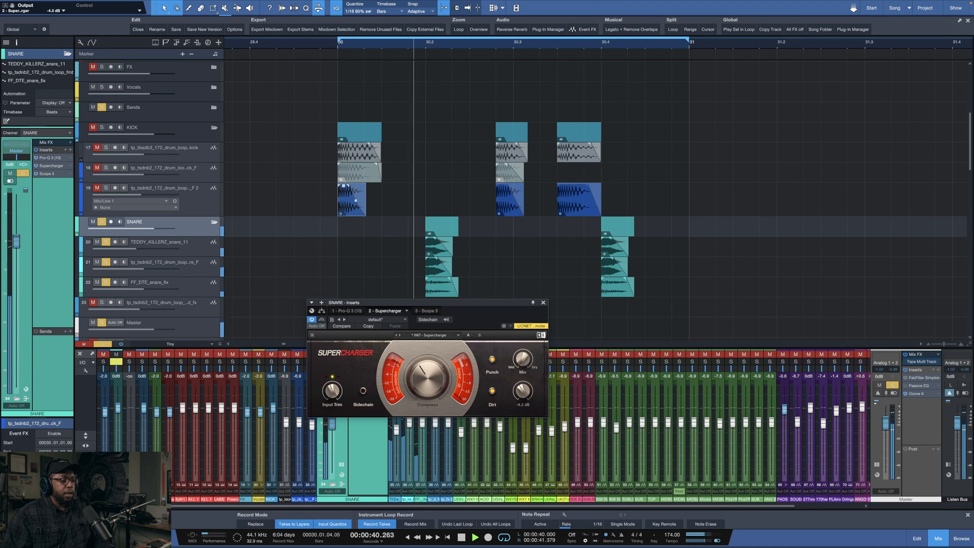
click(322, 320)
click(322, 320)
drag(522, 392, 522, 389)
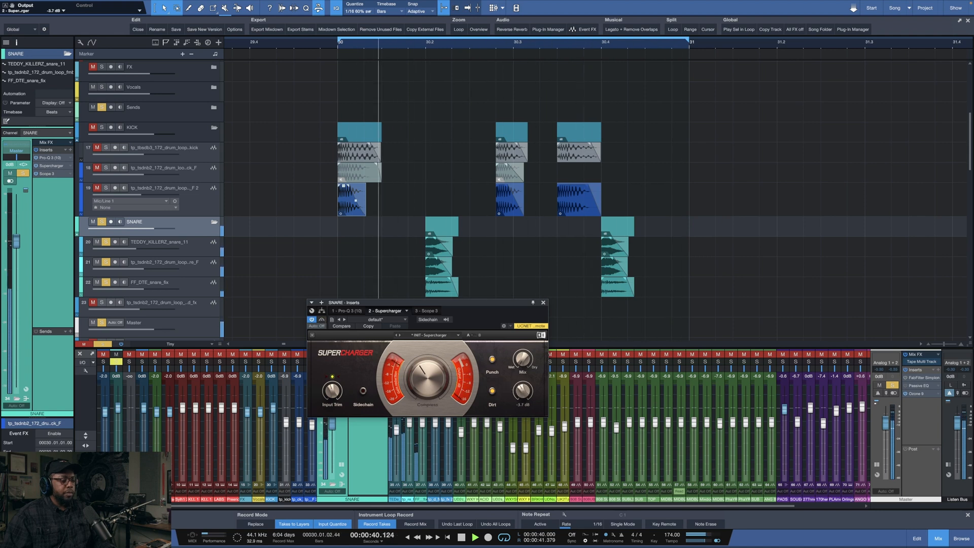
click(322, 320)
click(322, 320)
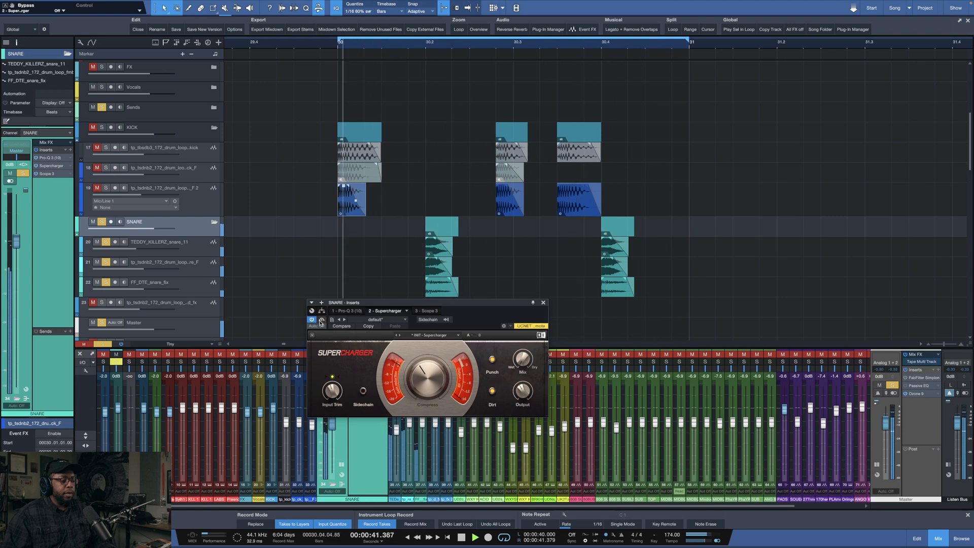
key(space)
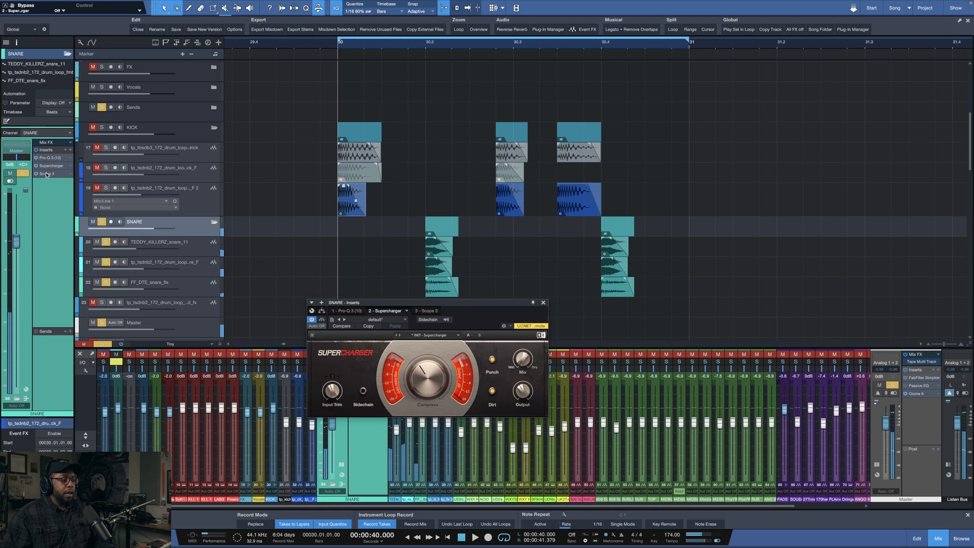
Step: Compare the snare waveform in Scope with Supercharger on and off during playback, and close the window
double_click(46, 174)
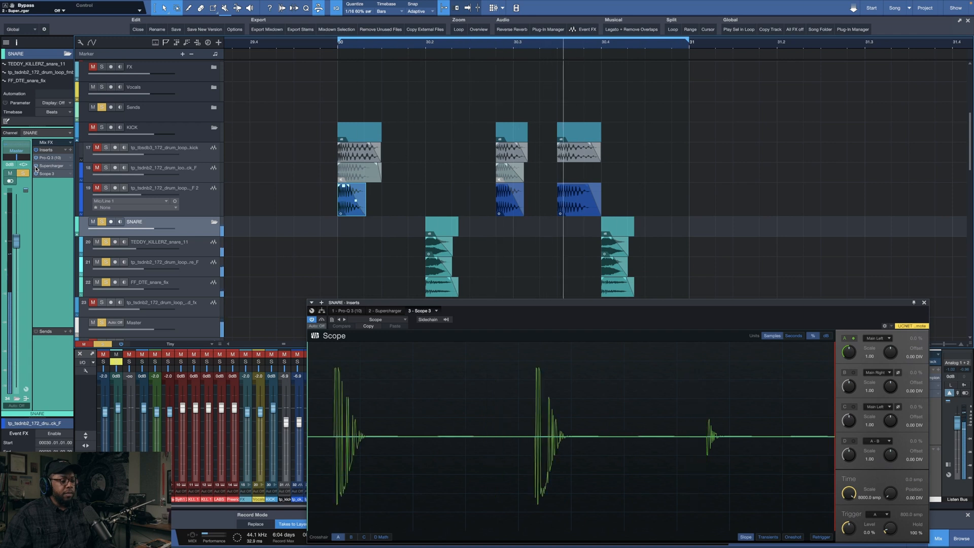
key(space)
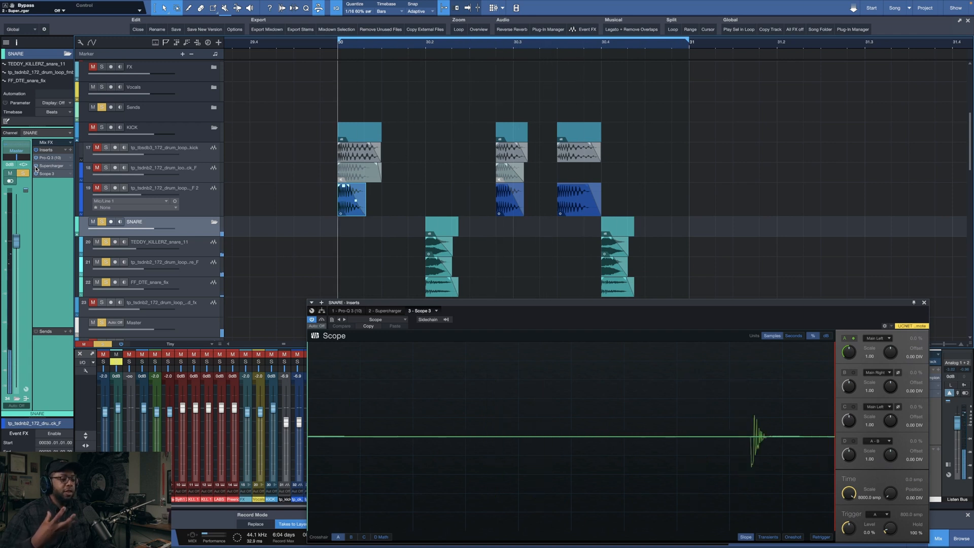
key(space)
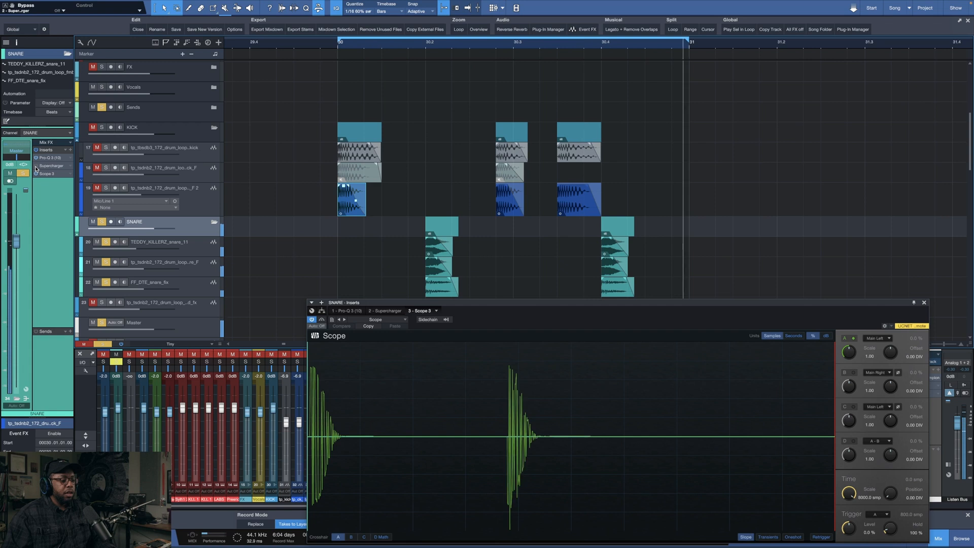
click(924, 302)
key(space)
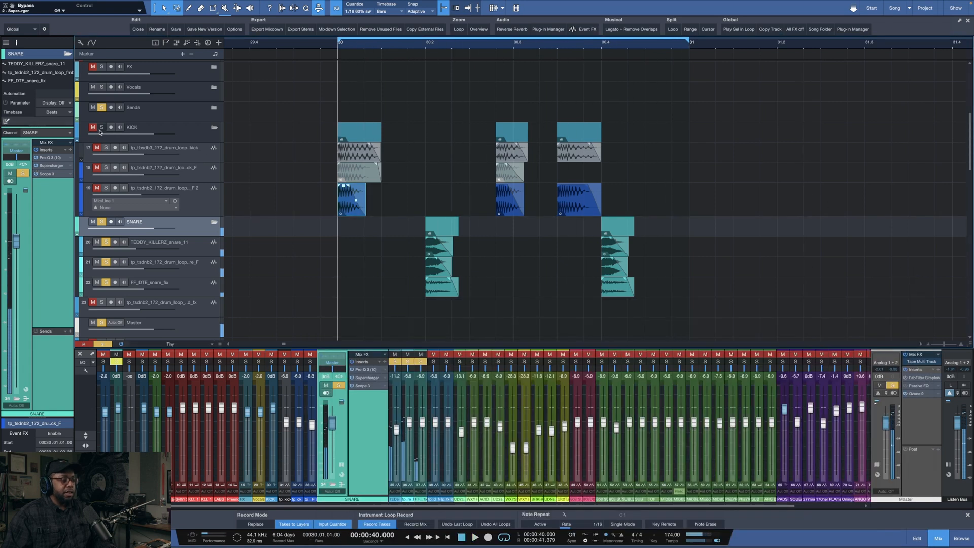
Step: Solo the KICK folder track together with the SNARE folder track and audition both during playback
click(101, 128)
key(space)
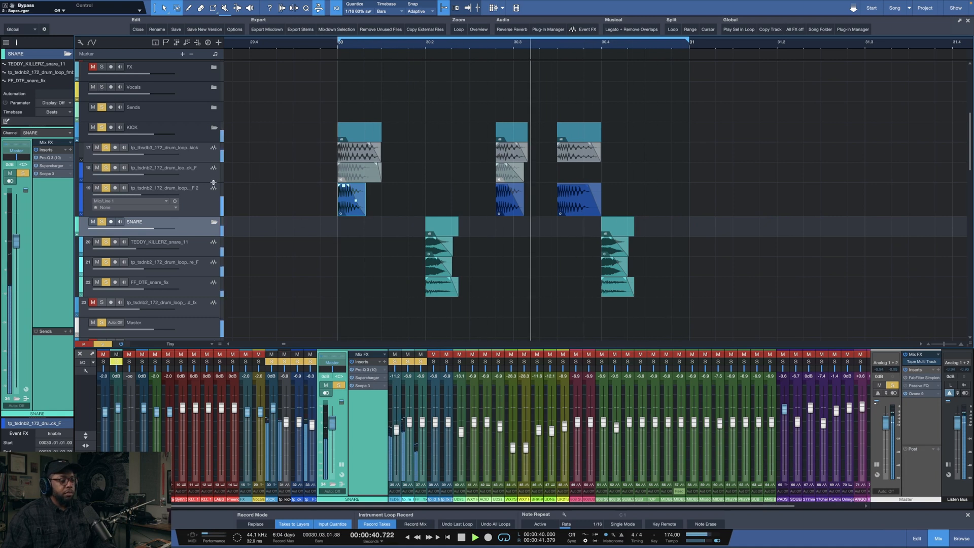
key(space)
click(103, 127)
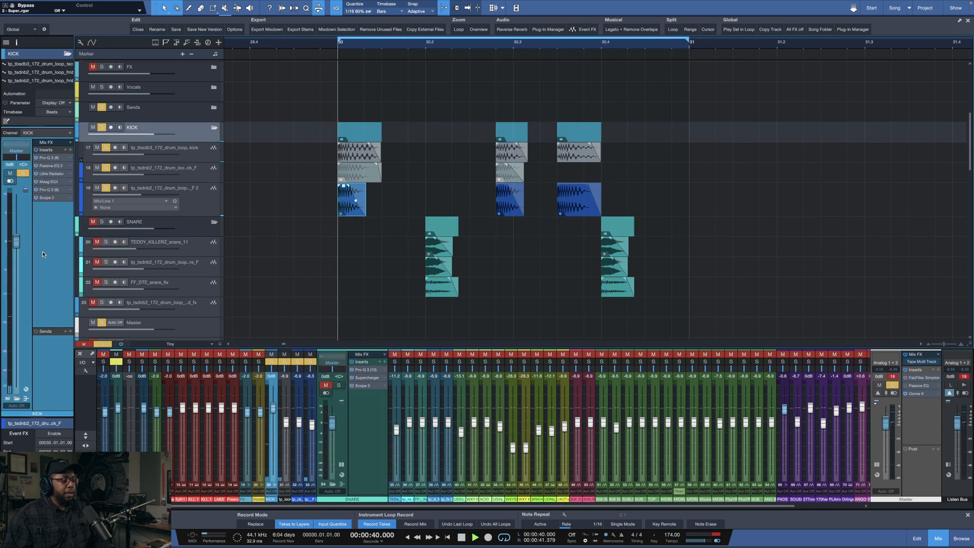
click(102, 223)
key(space)
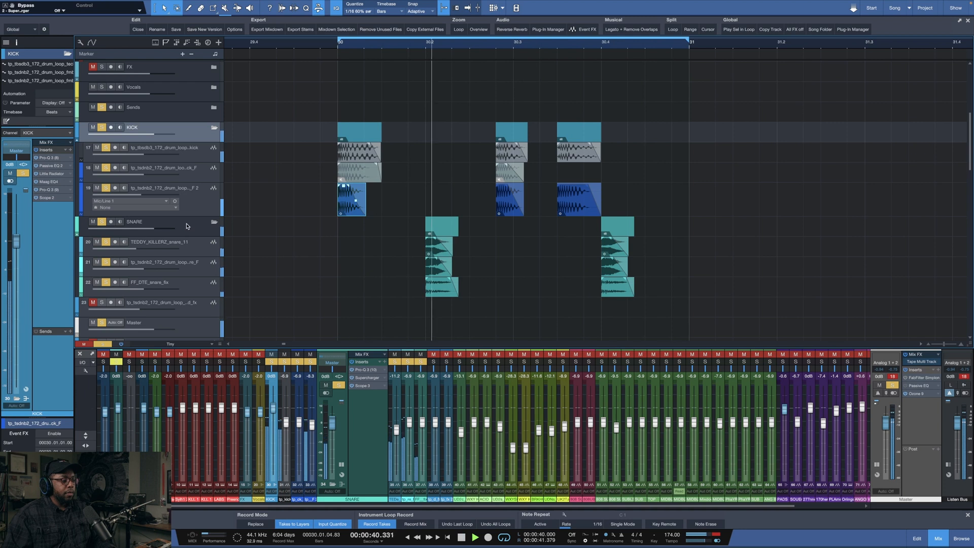
Step: Lower the SNARE folder channel's volume to about -0.8 dB while listening to it with the kick
key(space)
click(187, 226)
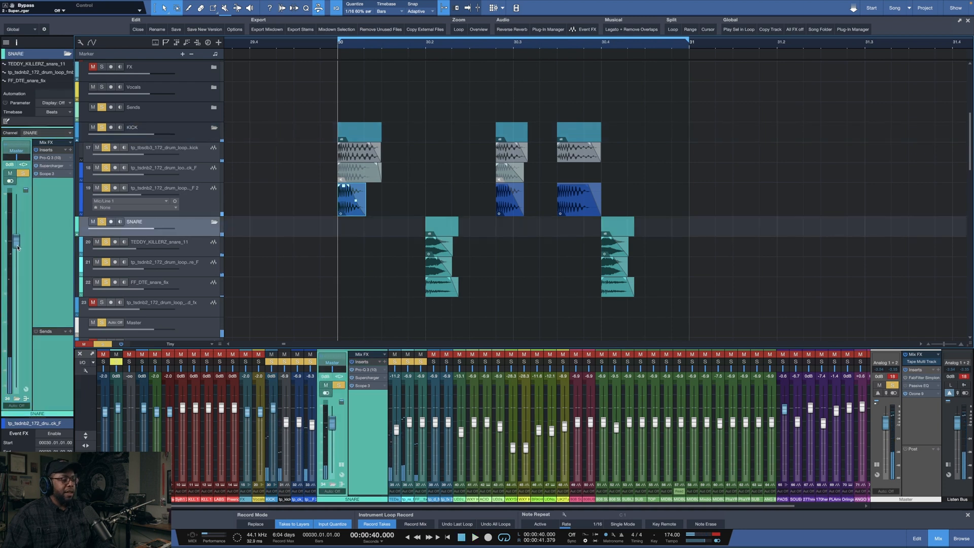
key(space)
mouse_move(17, 247)
mouse_down()
mouse_move(17, 216)
mouse_move(18, 246)
mouse_up()
key(space)
Step: Insert Little Radiator on the SNARE channel by searching the plug-in list for "rad"
click(71, 151)
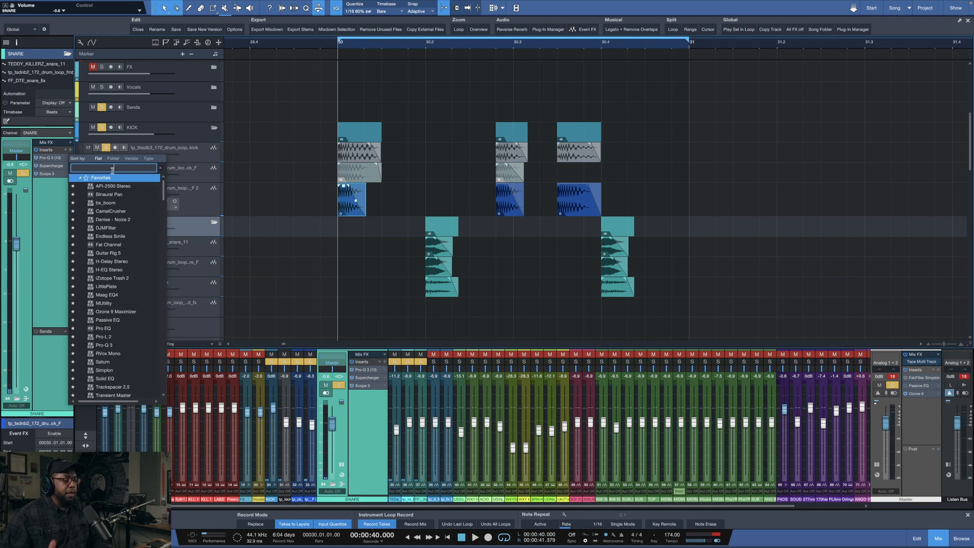
text(tsl)
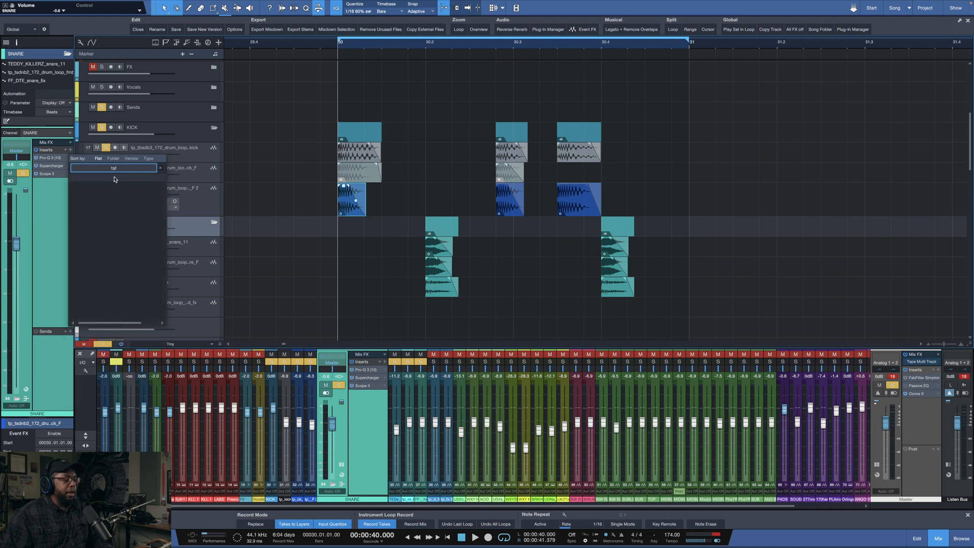
key(BackSpace)
key(BackSpace)
key(BackSpace)
text(rad)
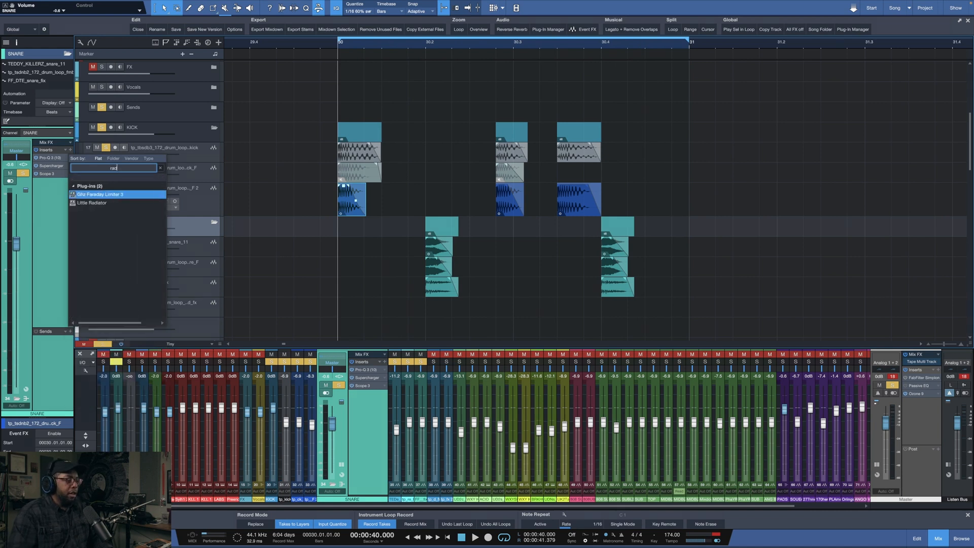
click(108, 199)
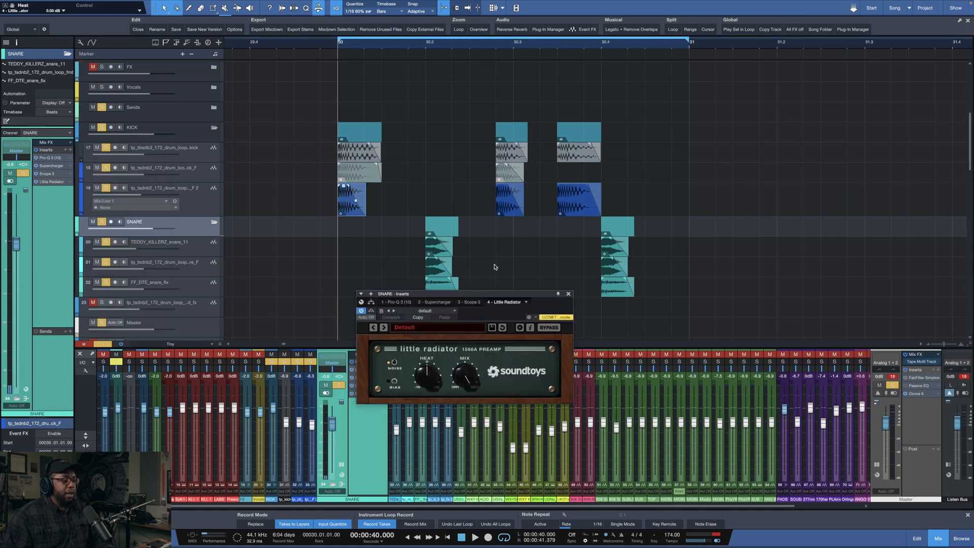
Step: Raise Little Radiator's Heat to 15 dB during playback, and solo the SNARE folder without the kick
key(space)
drag(427, 375, 361, 230)
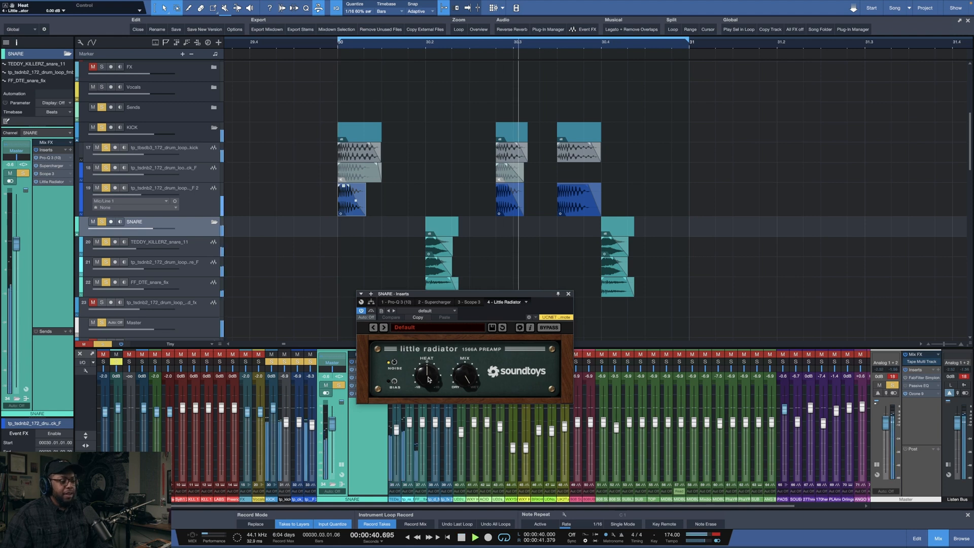
key(space)
click(104, 222)
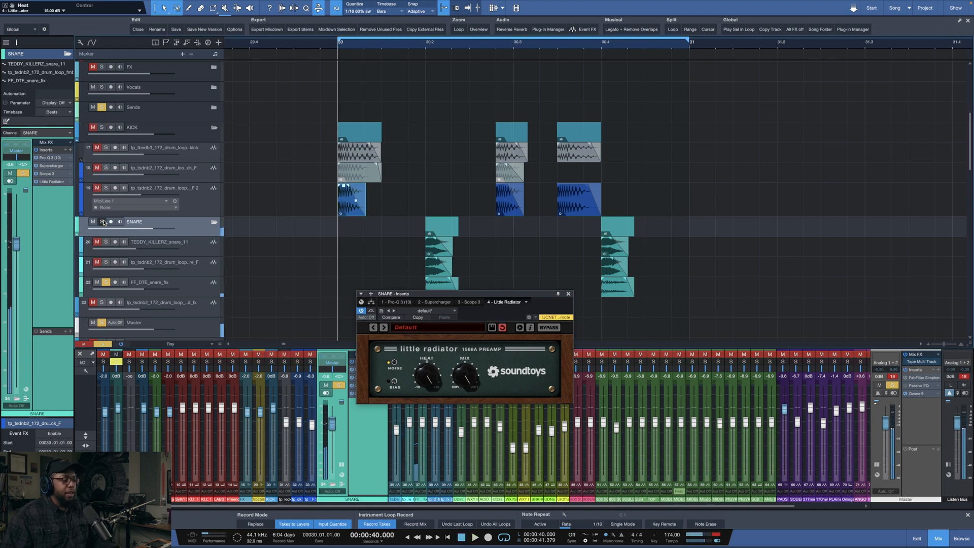
Step: Turn off Little Radiator's Noise and set its Heat to about 5 dB while auditioning the snare
key(space)
click(394, 366)
key(space)
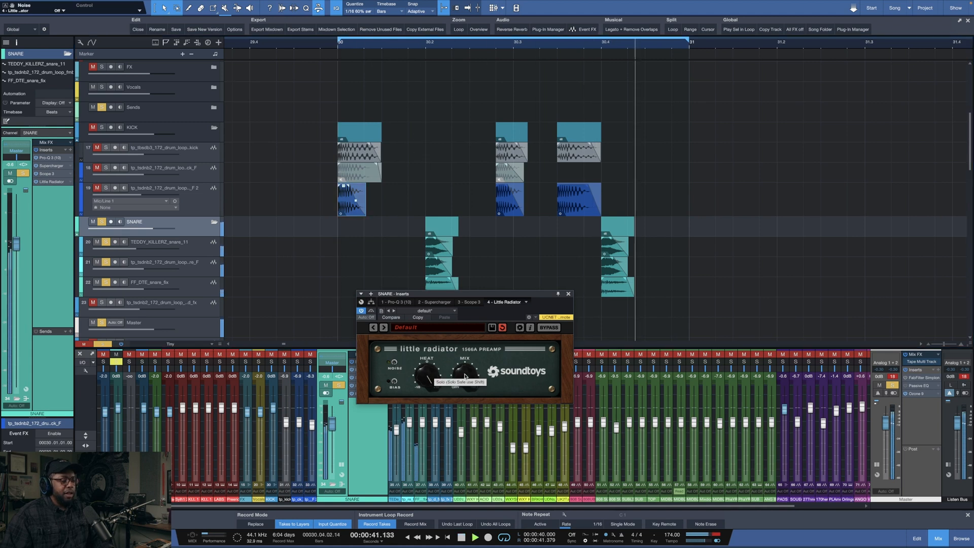
mouse_move(427, 375)
mouse_down()
mouse_move(426, 400)
mouse_move(427, 380)
mouse_up()
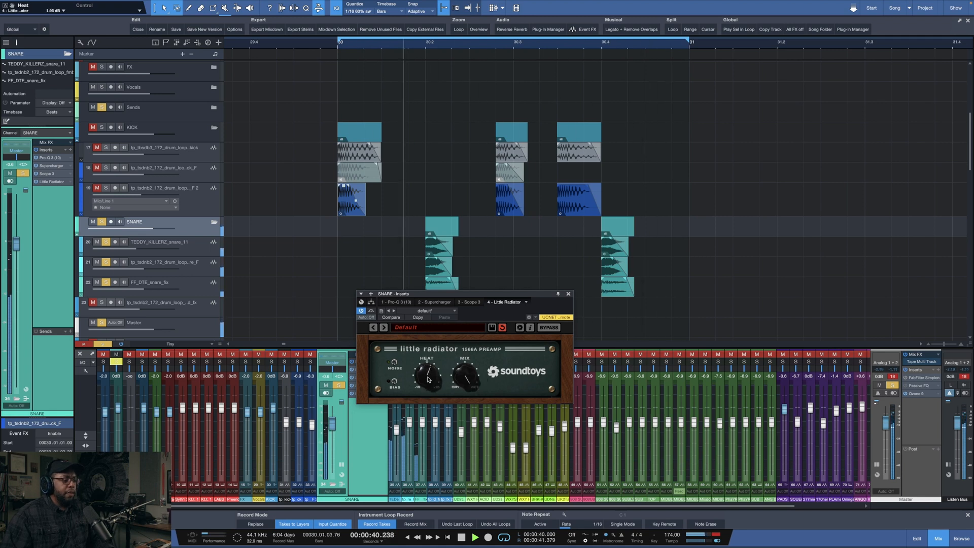
key(space)
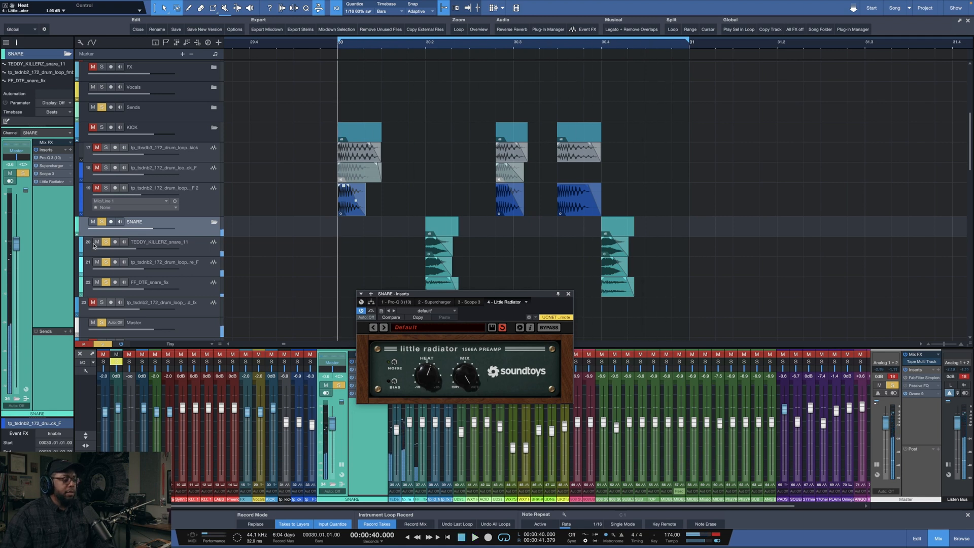
key(space)
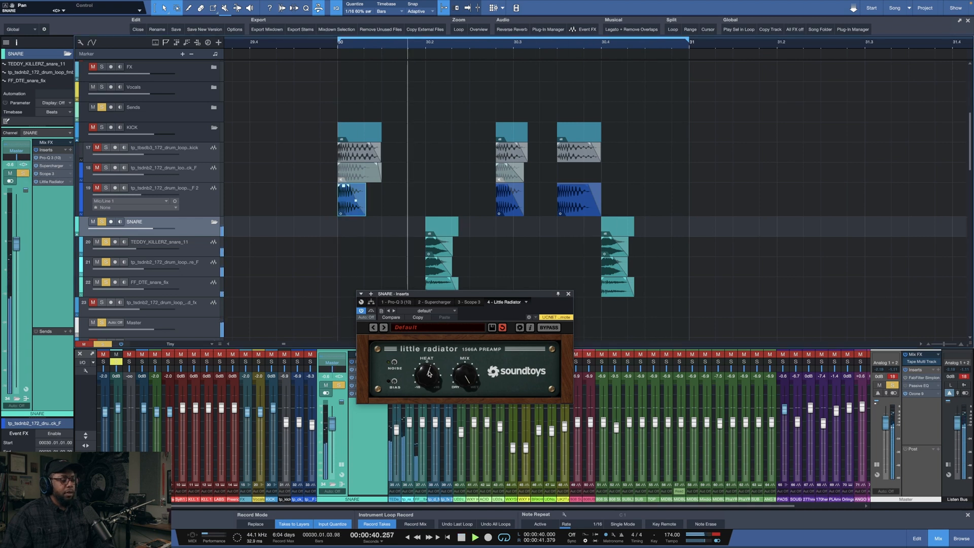
key(space)
key(space)
mouse_move(425, 373)
mouse_down()
mouse_move(434, 353)
mouse_move(437, 376)
mouse_move(431, 370)
mouse_up()
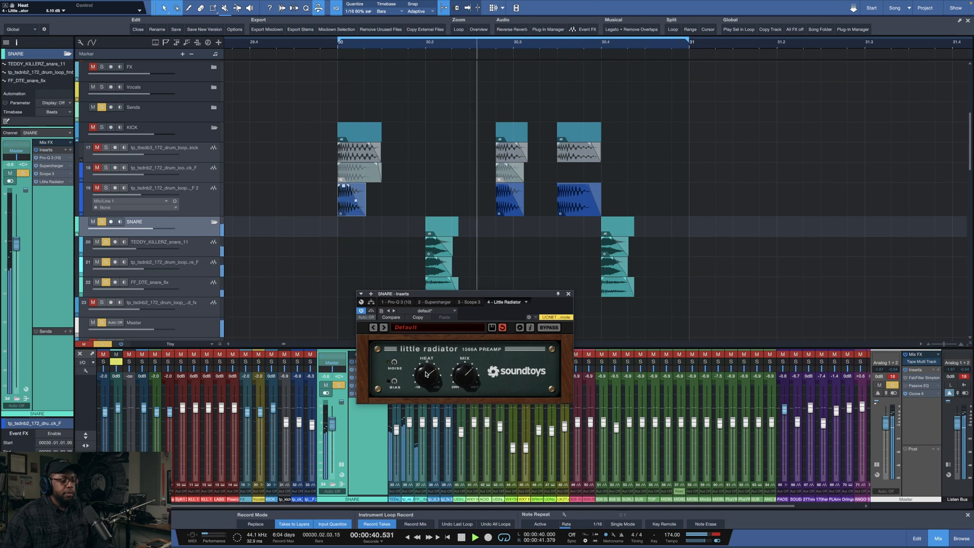
Step: Compare the snare with Little Radiator bypassed and active during playback, fine-tuning its Heat to 5.25 dB
click(371, 311)
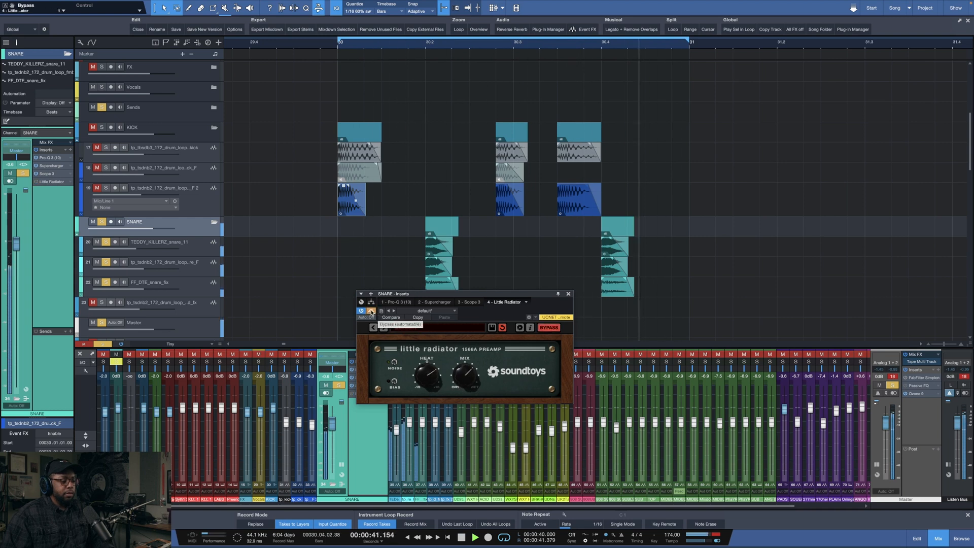
click(371, 311)
click(432, 374)
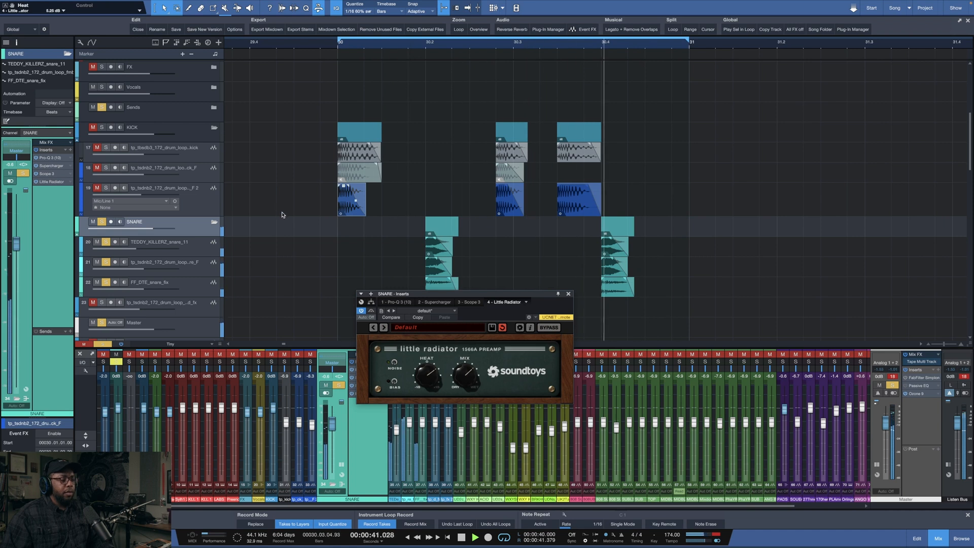
click(35, 182)
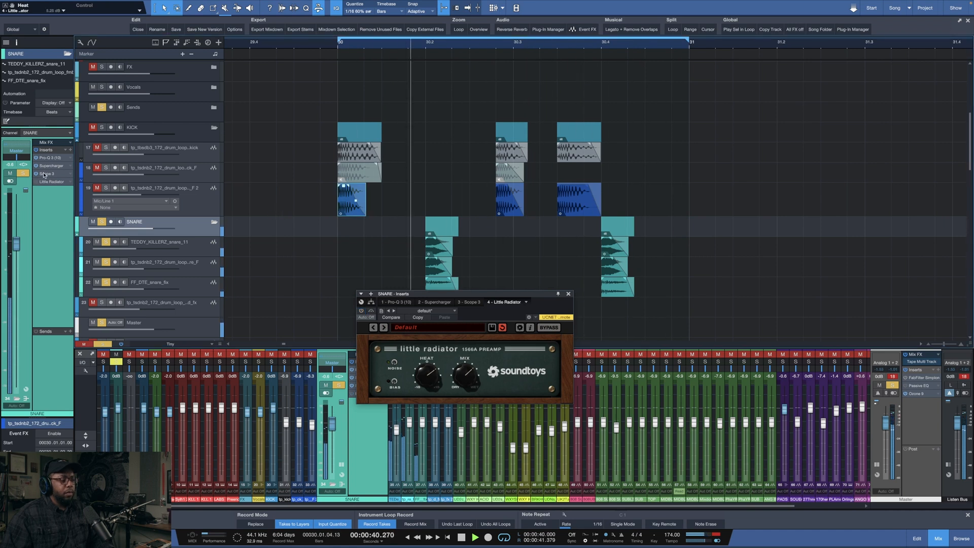
click(36, 151)
click(36, 181)
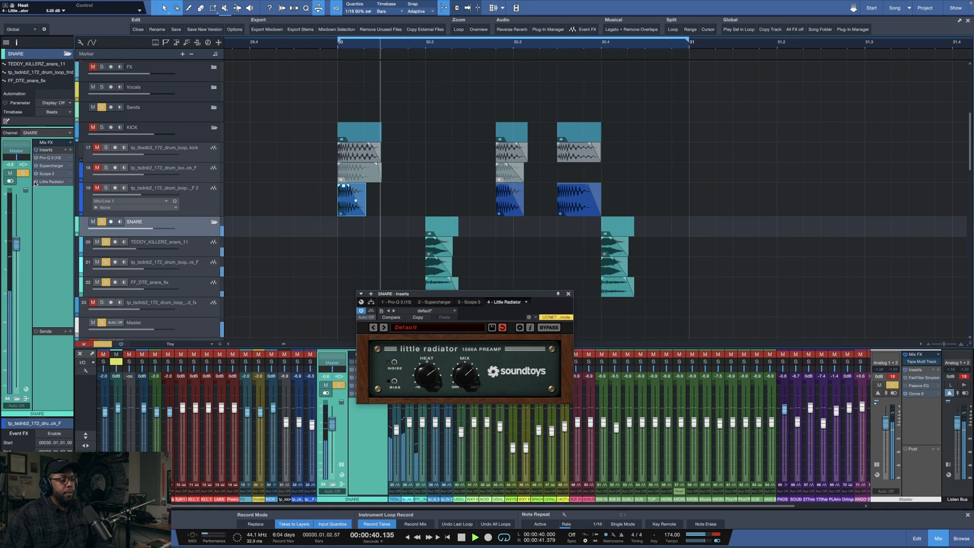
Step: Move Little Radiator ahead of Scope 3 in the SNARE inserts, and readjust its Heat and Mix during playback
drag(36, 182, 48, 173)
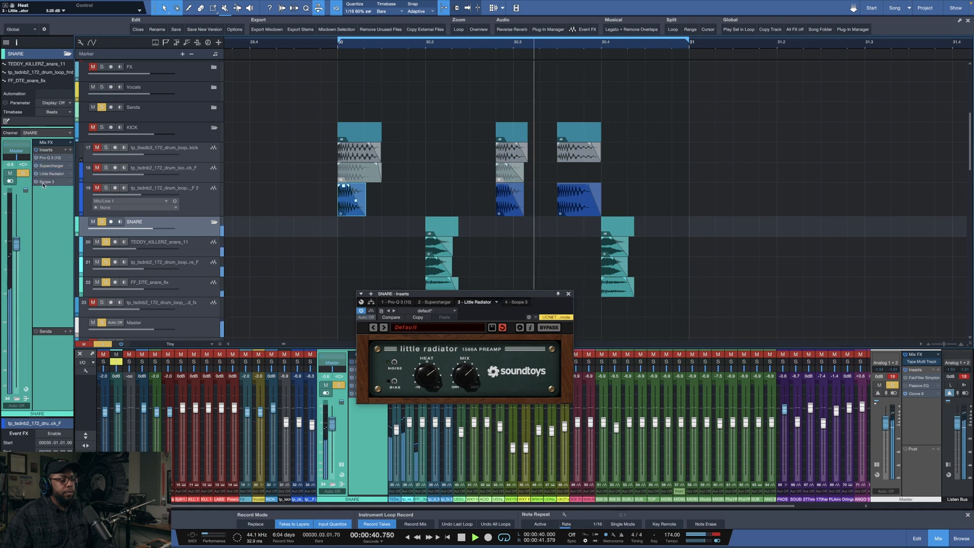
drag(428, 374, 438, 433)
mouse_move(465, 364)
mouse_down()
mouse_move(448, 357)
mouse_move(452, 370)
mouse_up()
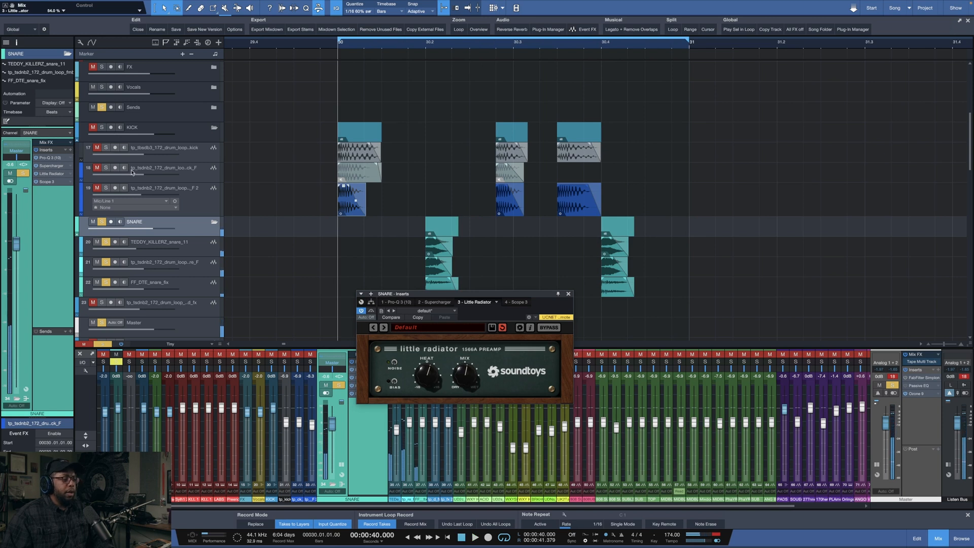
Step: Solo the KICK folder again alongside the SNARE folder and audition both with Little Radiator active
click(102, 128)
key(space)
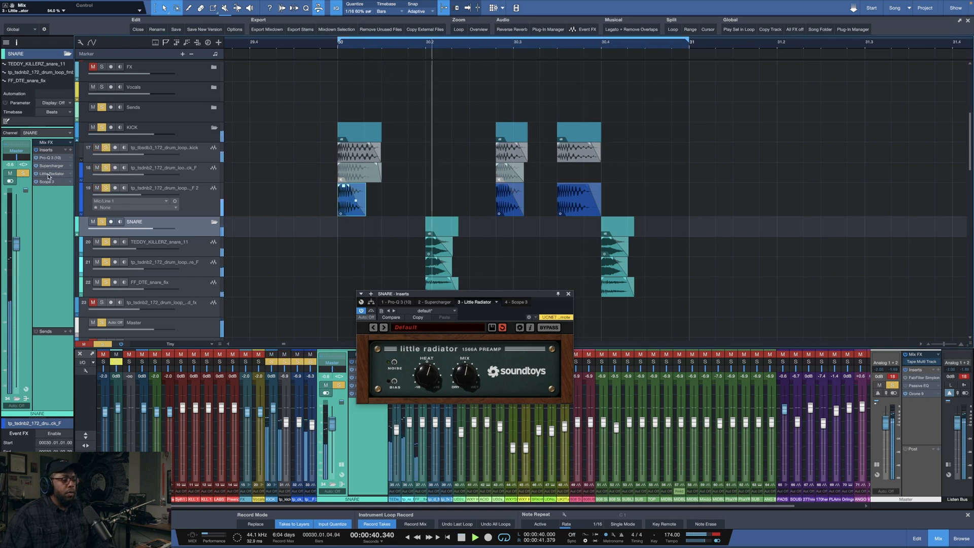
key(space)
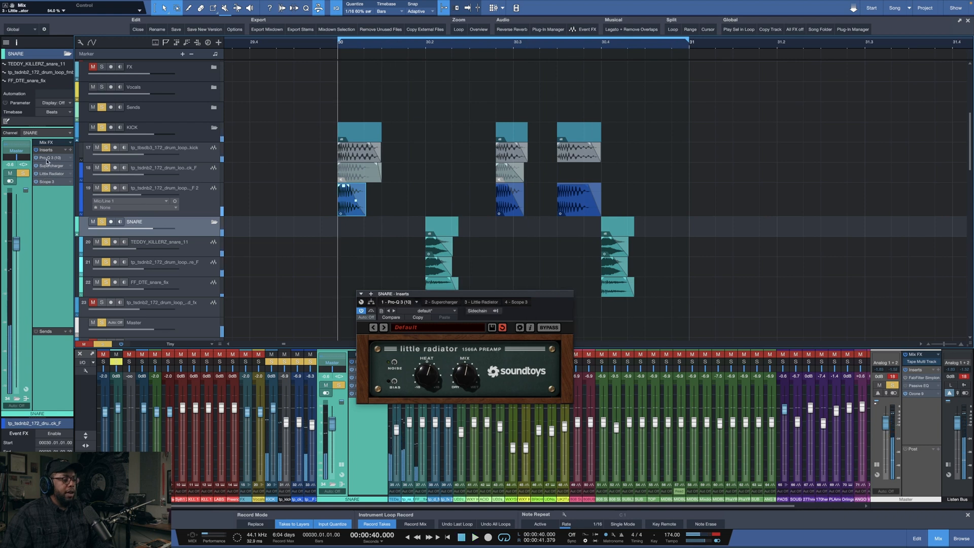
Step: Insert a second Pro-Q 3 on the SNARE channel between Little Radiator and Scope 3, and check its spectrum during playback
click(46, 158)
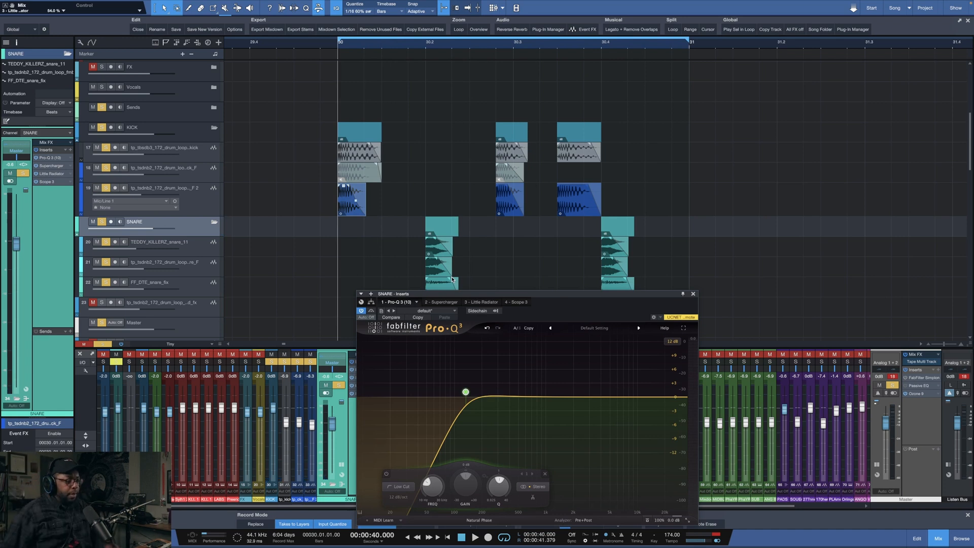
click(71, 150)
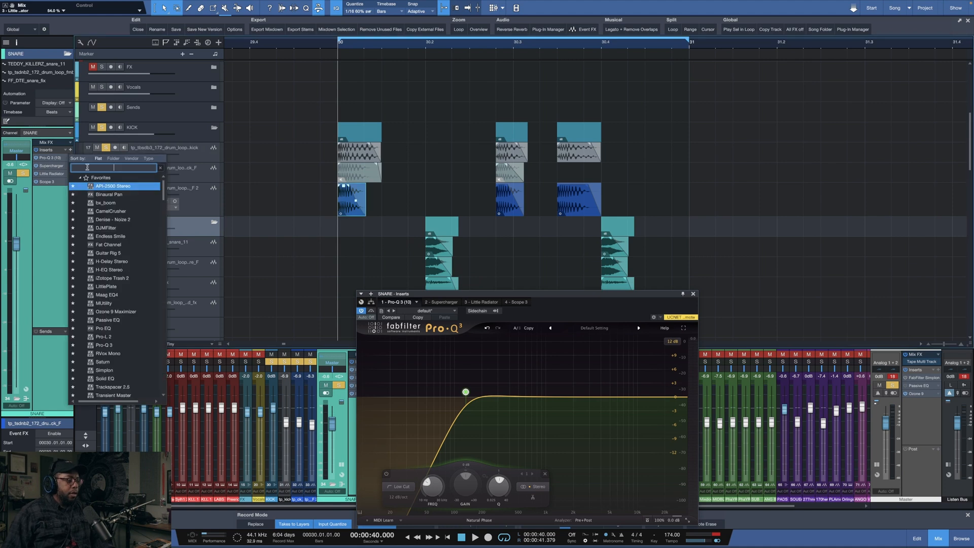
click(106, 345)
drag(49, 193, 53, 179)
key(space)
drag(512, 292, 474, 222)
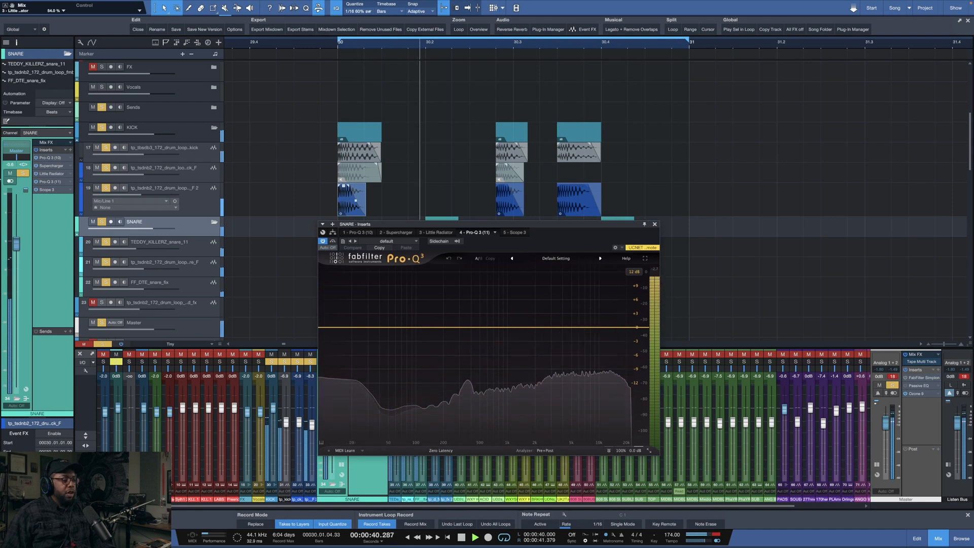
key(space)
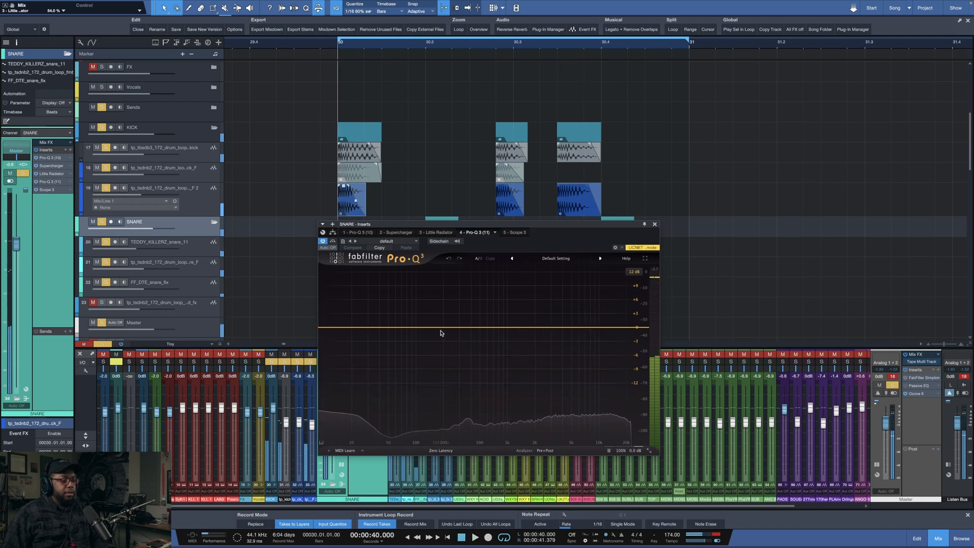
Step: Add a Side-only bell band in the new Pro-Q 3 and shape it into a wide cut of about 11 dB near 69 Hz
click(468, 328)
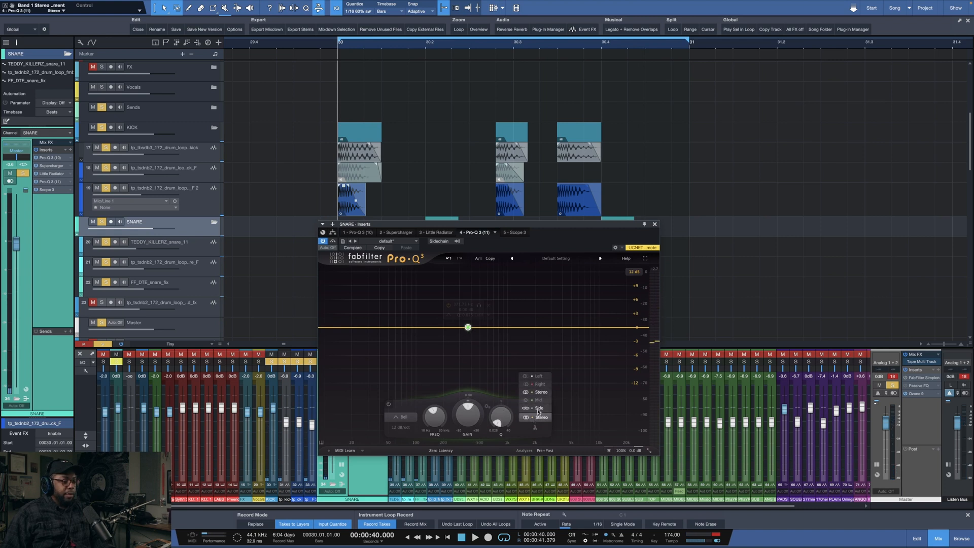
key(space)
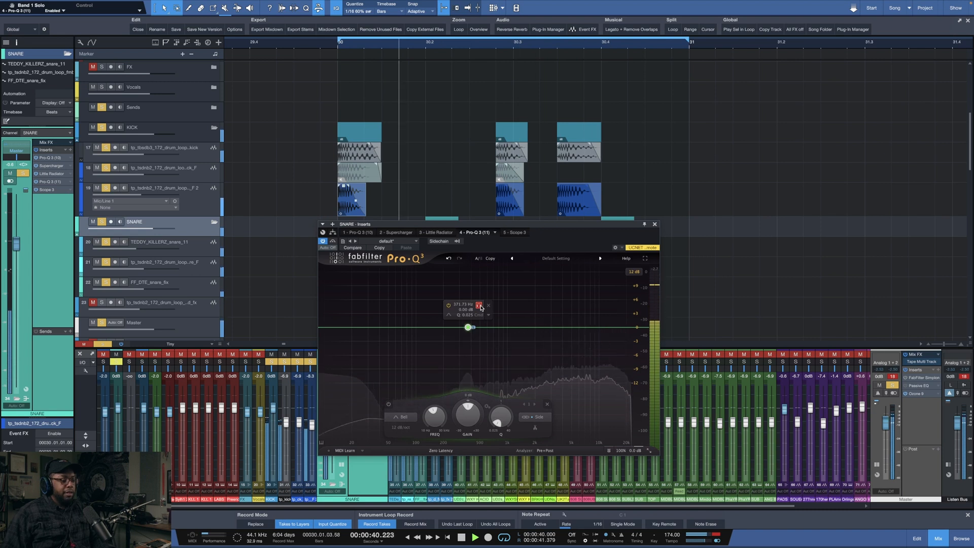
drag(468, 327, 482, 375)
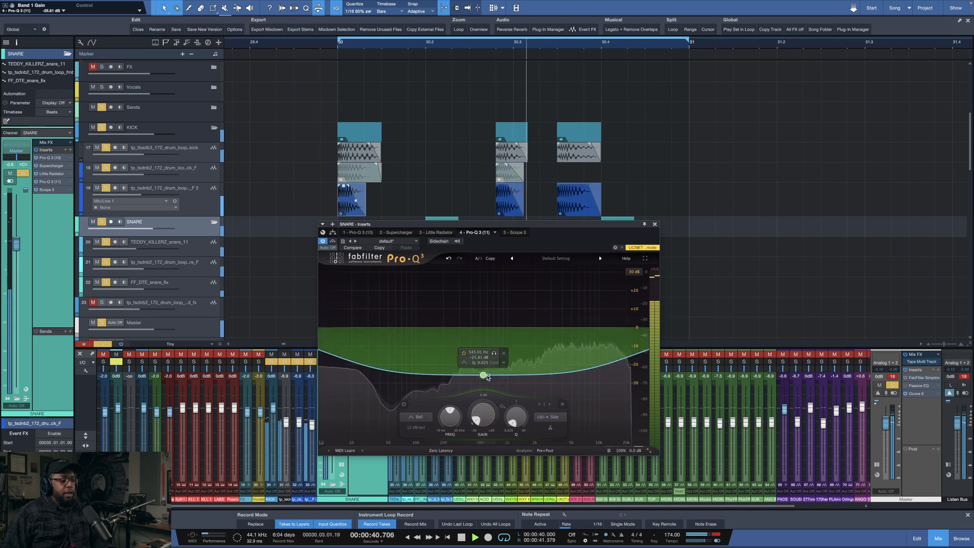
drag(484, 377, 369, 337)
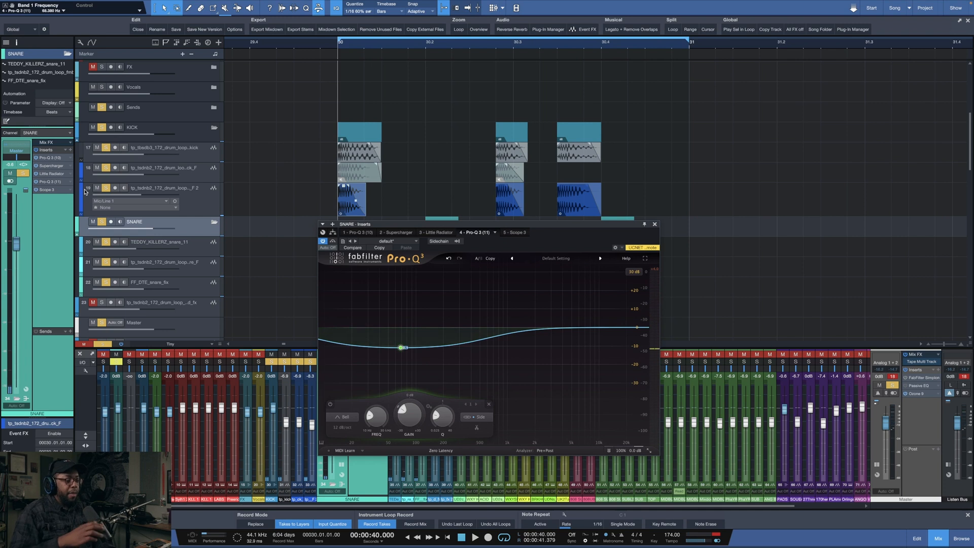
Step: Retune the Side cut to about 76 Hz, and compare the drums with this Pro-Q 3 on and off during playback
key(space)
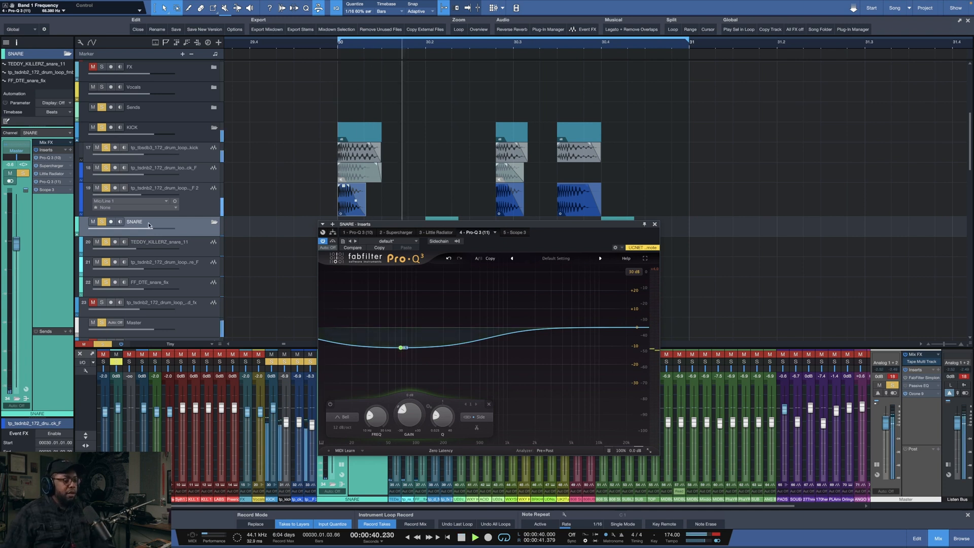
mouse_move(401, 347)
drag(401, 347, 405, 348)
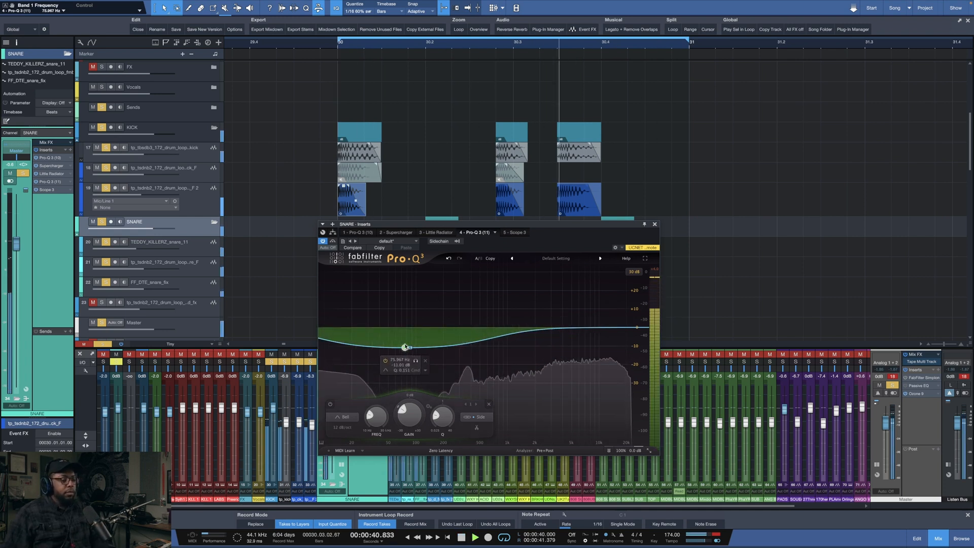
key(space)
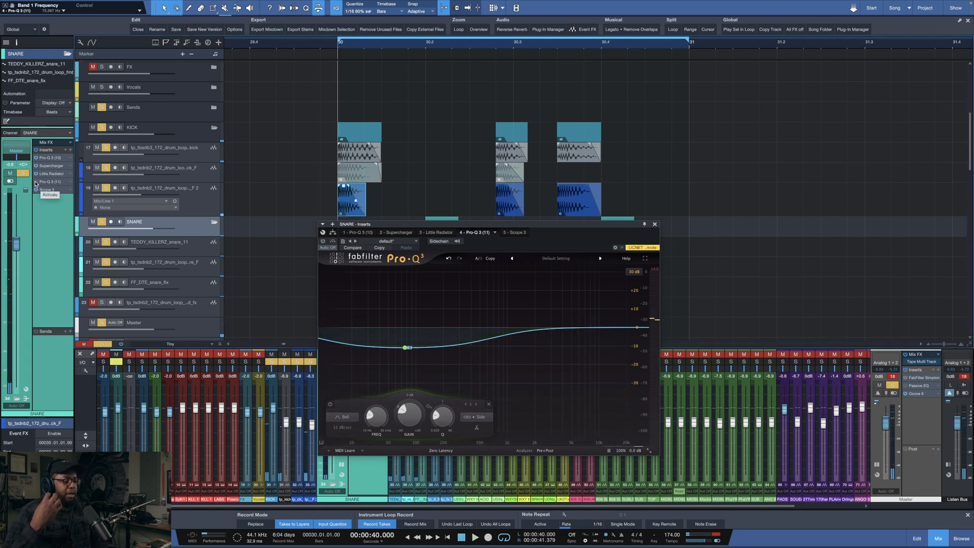
key(space)
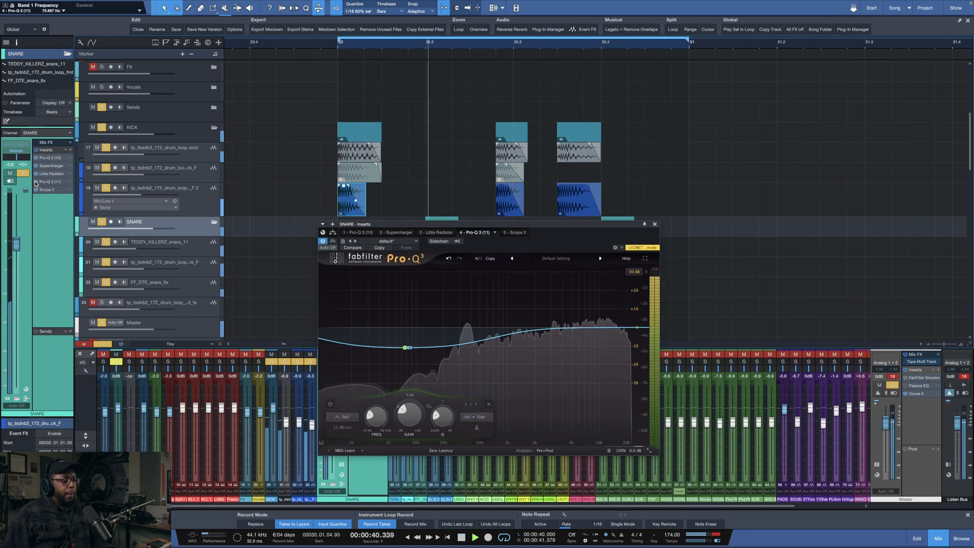
mouse_move(406, 349)
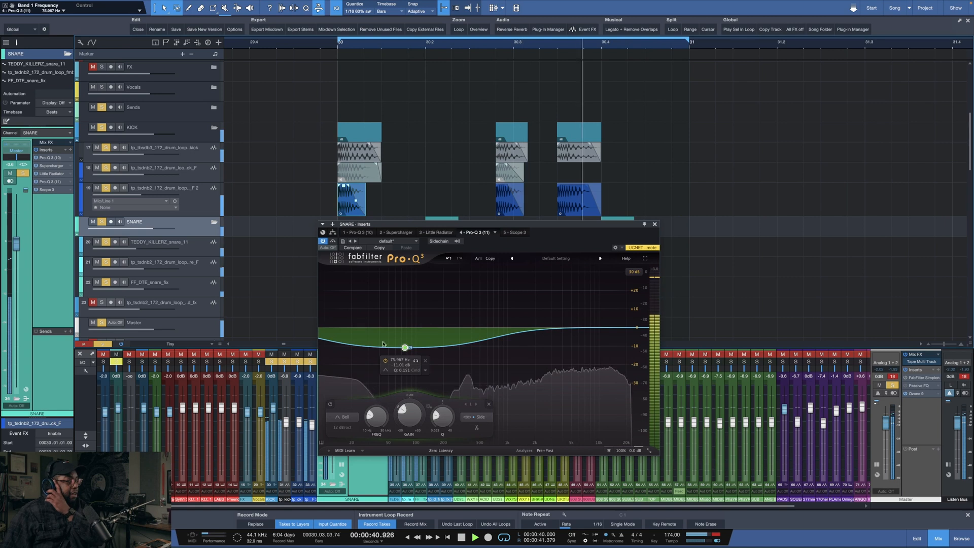
key(space)
Step: Insert Neutron 4 Transient Shaper on the SNARE channel, set to Precise and Medium with slightly lowered sustain, and audition it
click(70, 151)
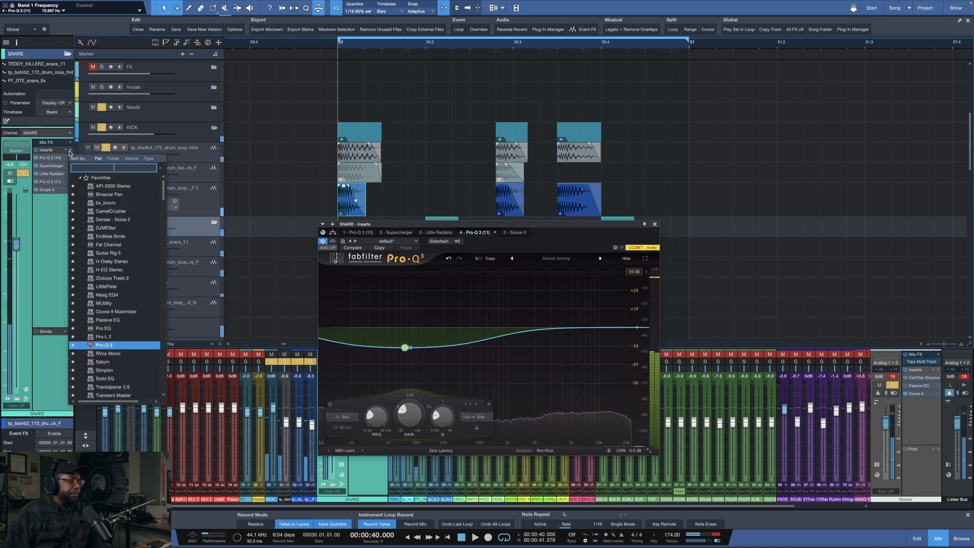
text(tran)
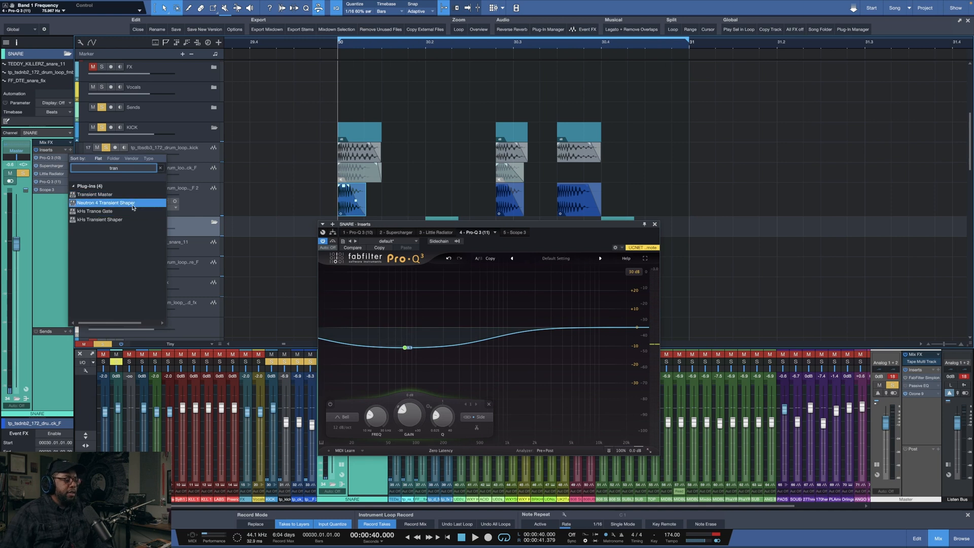
click(106, 202)
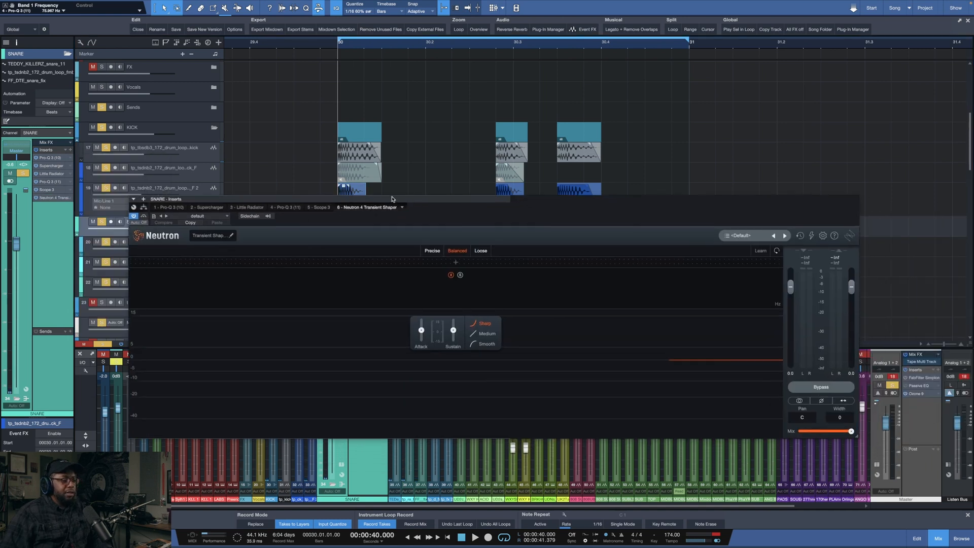
key(space)
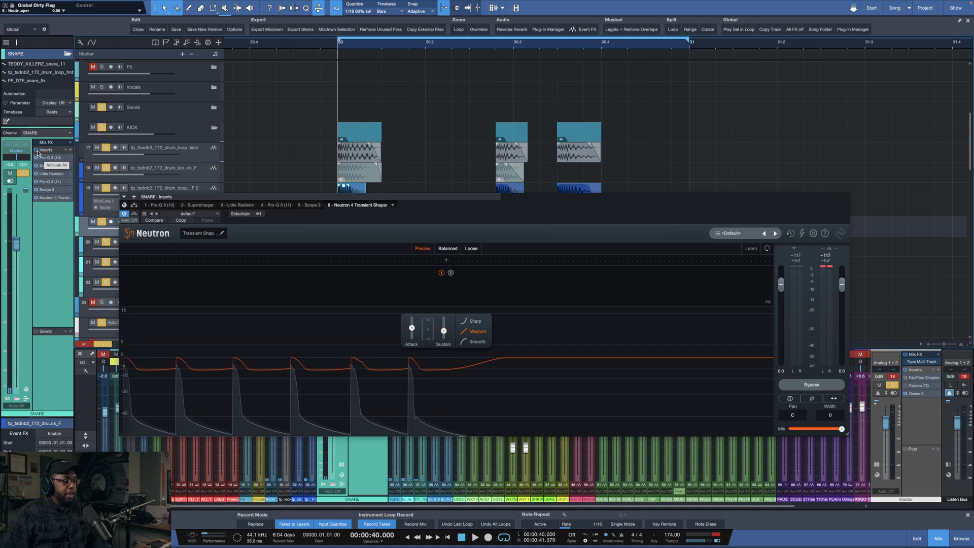
key(space)
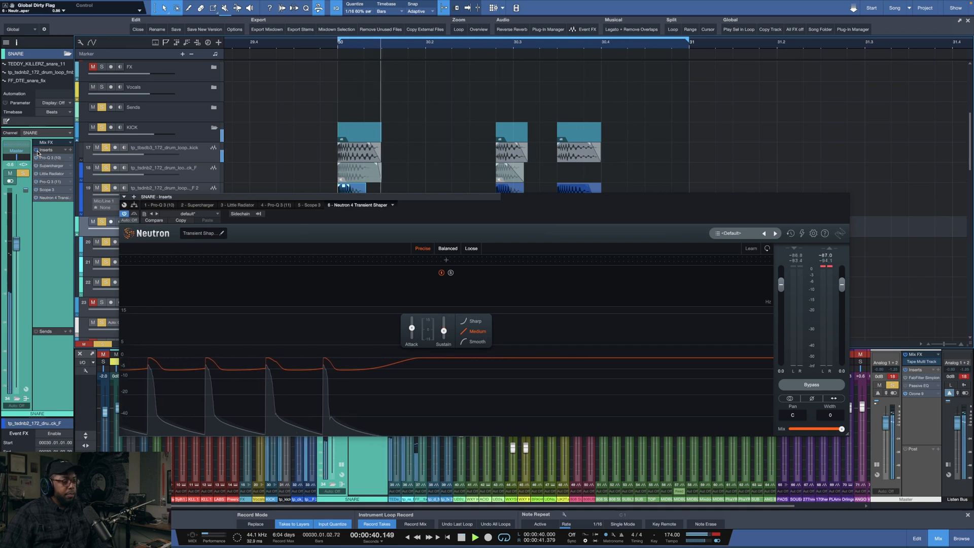
Step: Insert Passive EQ at the end of the SNARE channel's inserts and set its high-pass filter to 68 Hz during playback
click(53, 181)
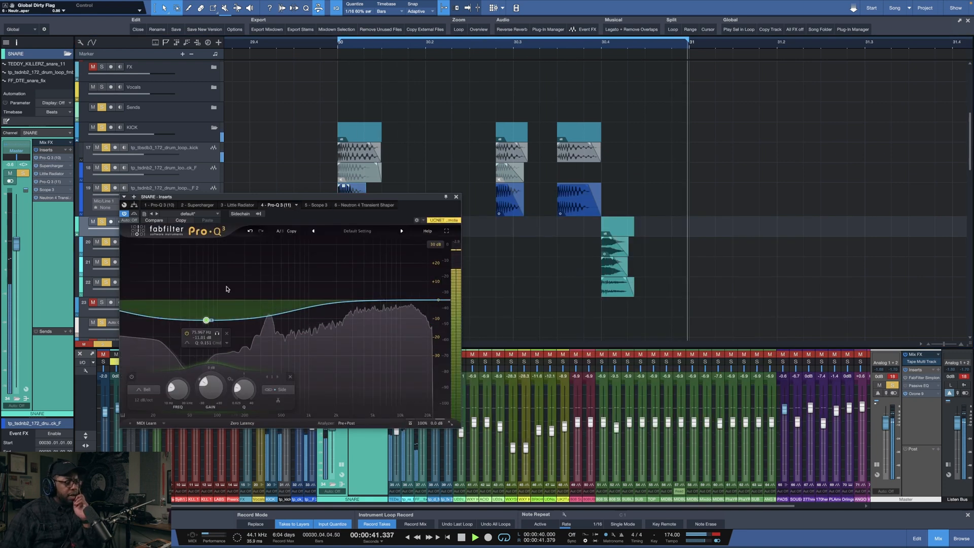
click(70, 149)
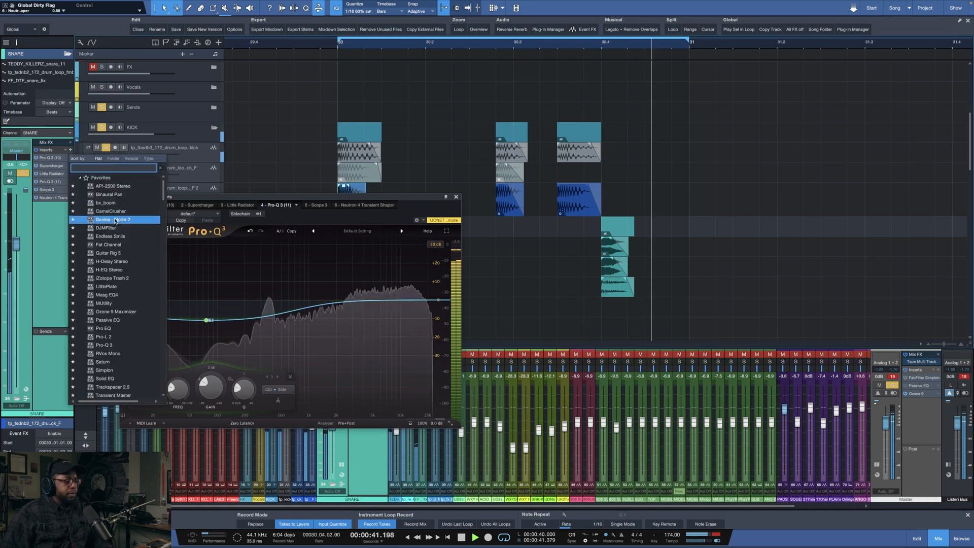
click(108, 320)
drag(273, 335, 281, 342)
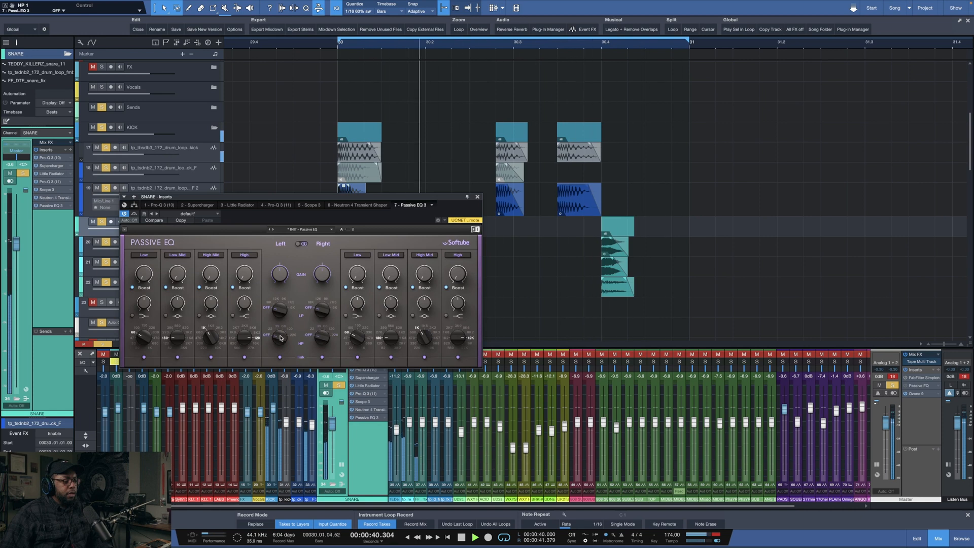
drag(281, 337, 282, 335)
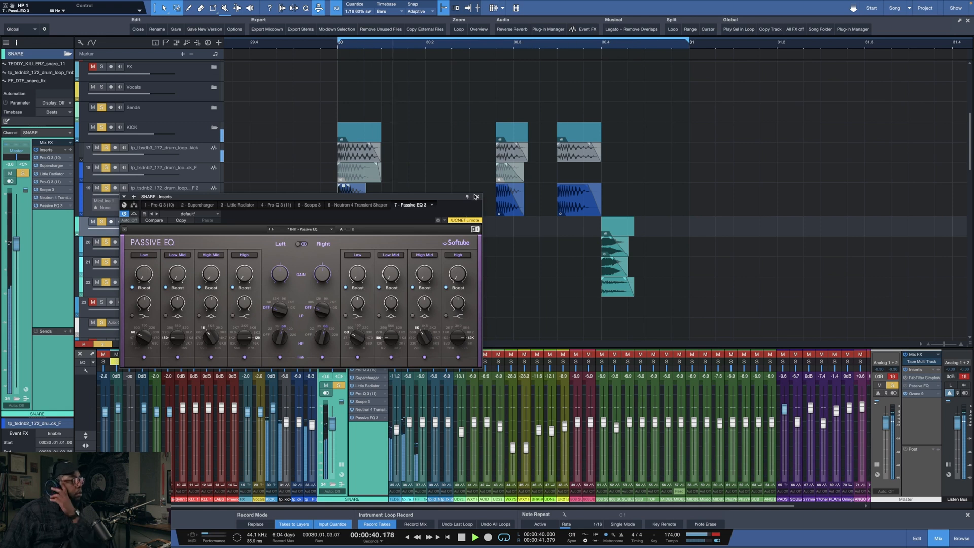
key(space)
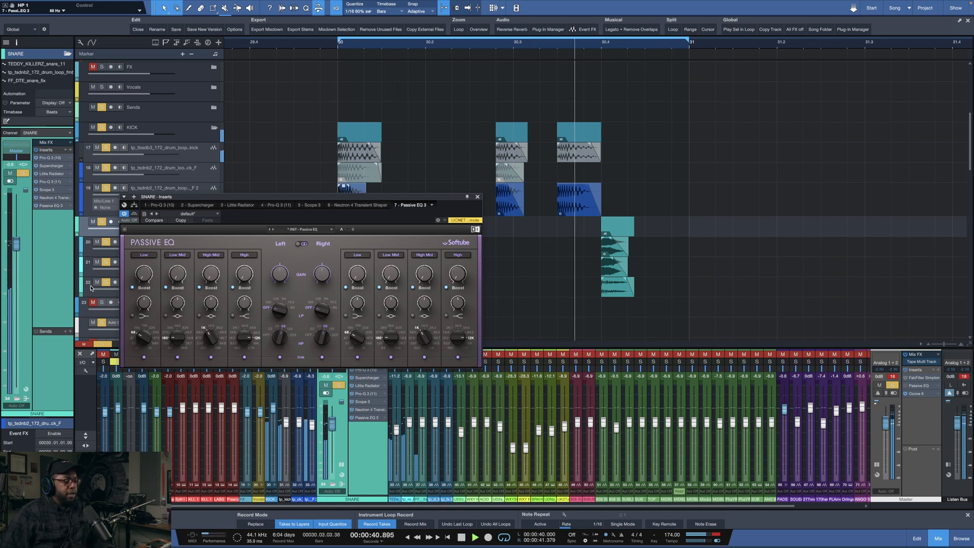
Step: Move Scope 3 to the end of the SNARE insert chain and set the Passive EQ's low-mid gain to about 2.8
drag(50, 190, 50, 207)
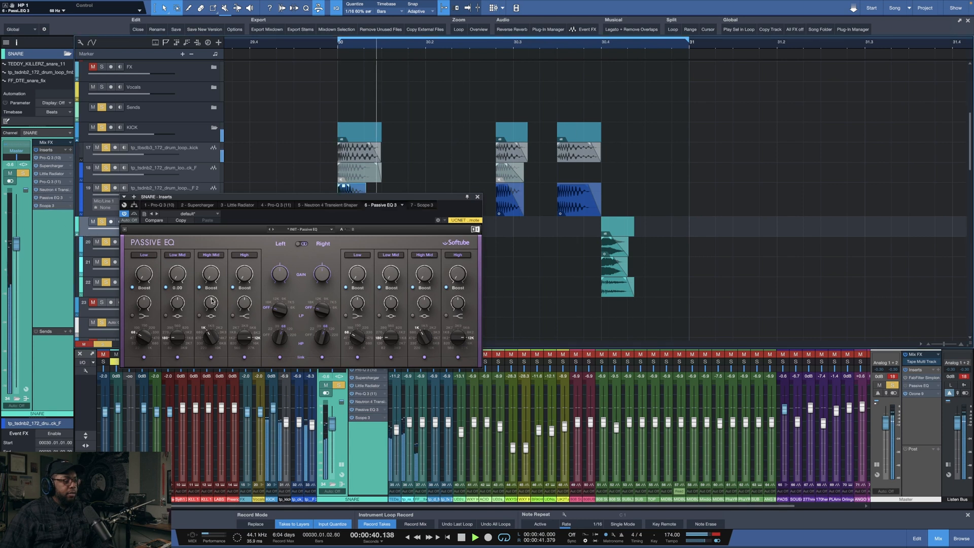
drag(177, 274, 178, 239)
drag(177, 274, 177, 294)
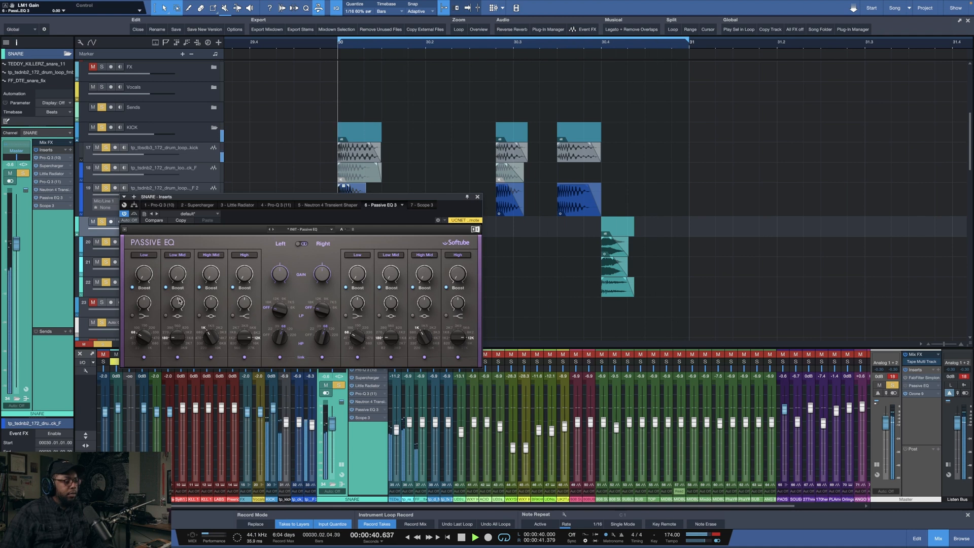
mouse_move(177, 277)
mouse_down()
mouse_move(177, 254)
mouse_move(177, 280)
mouse_up()
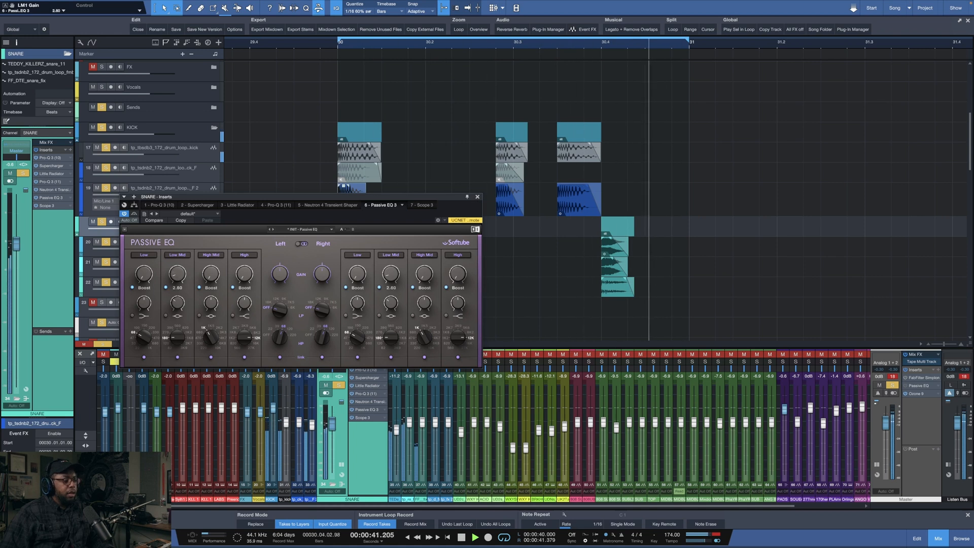
Step: Close the SNARE plug-in window and audition the kick and snare loop with the Master in mono
click(477, 198)
key(space)
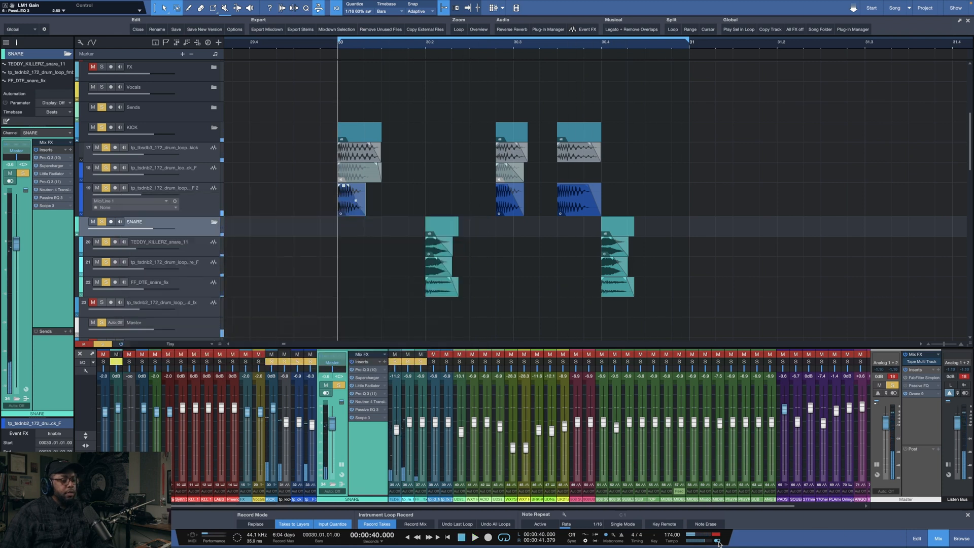
key(space)
scroll(345, 48, up, 5)
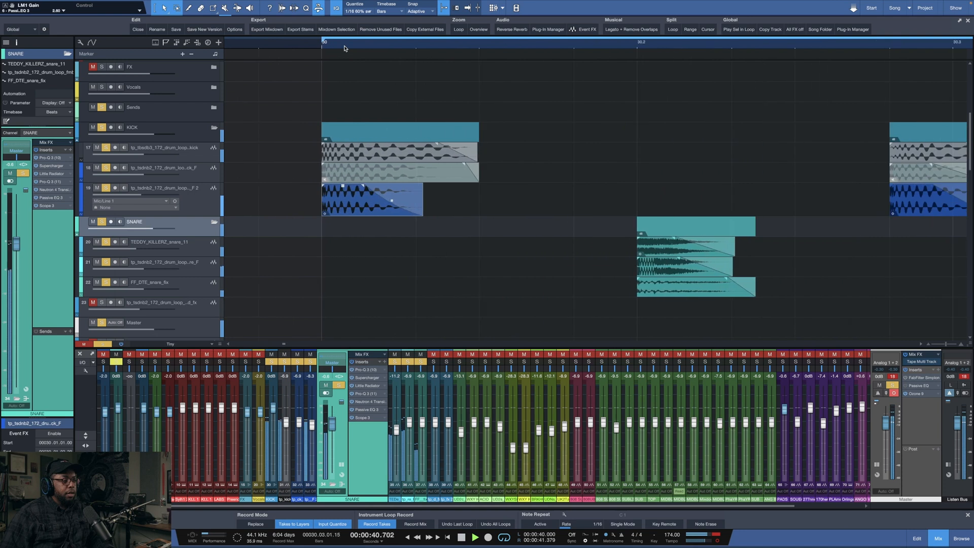
scroll(344, 48, down, 3)
scroll(345, 48, down, 1)
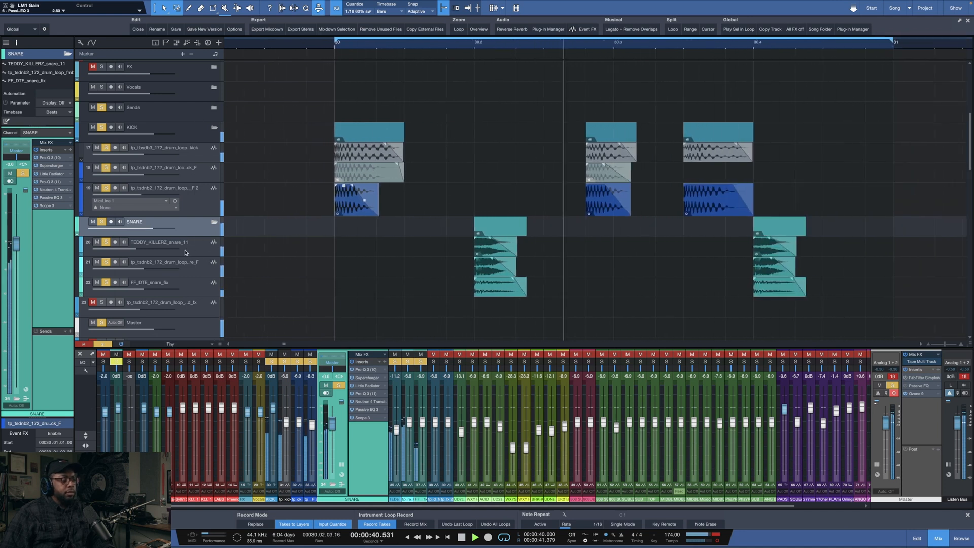
Step: Compare the snare with TEDDY_KILLERZ_snare_11 soloed and unsoloed, and set that layer's volume to -14.2 dB
click(105, 243)
click(105, 243)
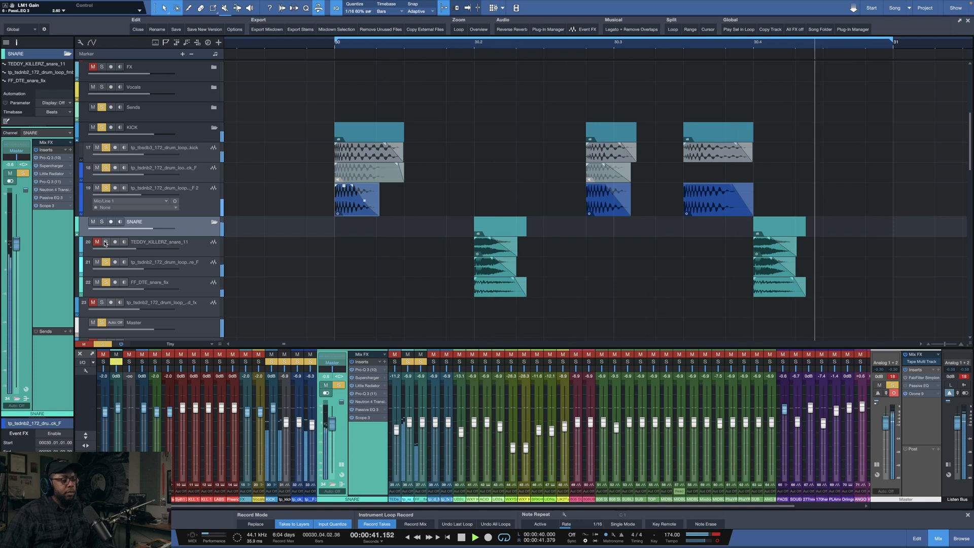
click(163, 247)
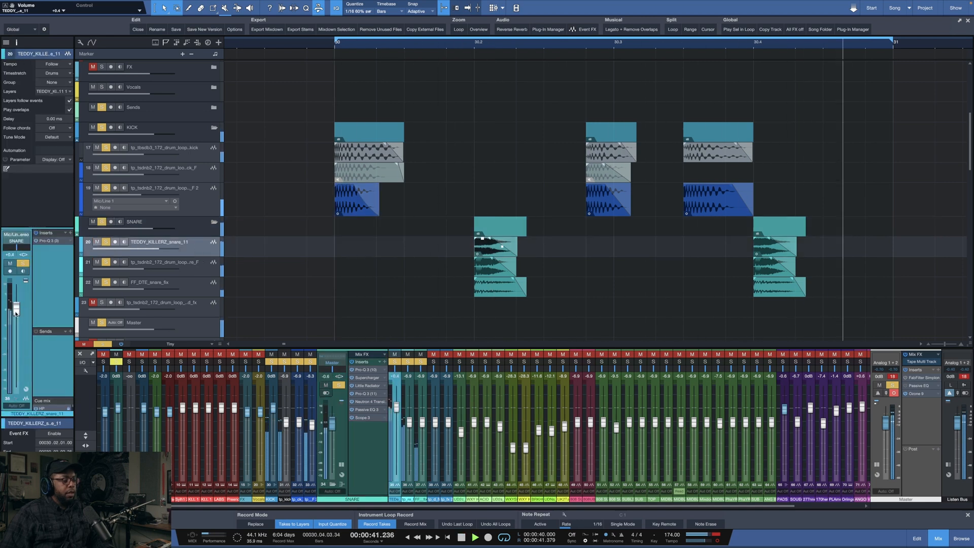
drag(16, 334, 17, 340)
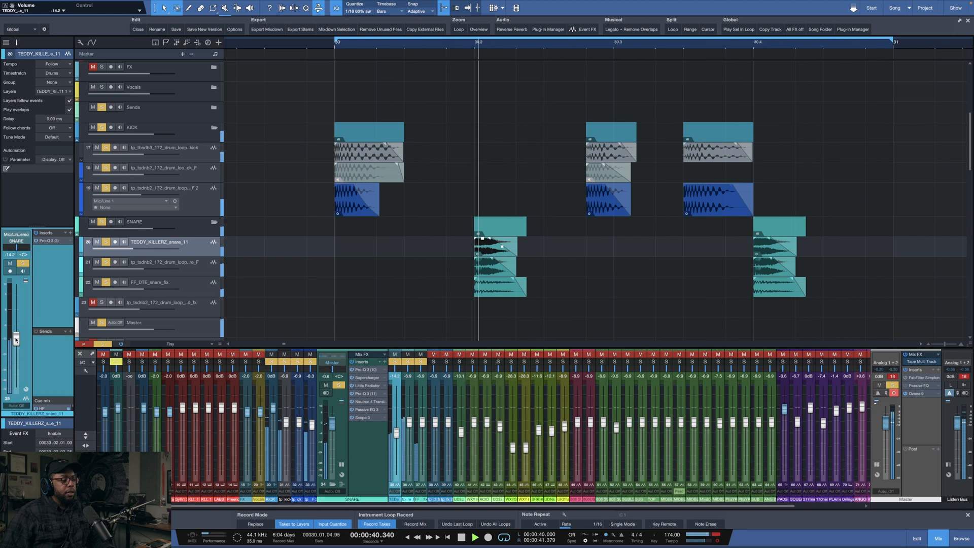
Step: Trim the ends of both TEDDY_KILLERZ_snare_11 events and both FF_DTE_snare_fix events slightly shorter during playback
drag(432, 252, 798, 247)
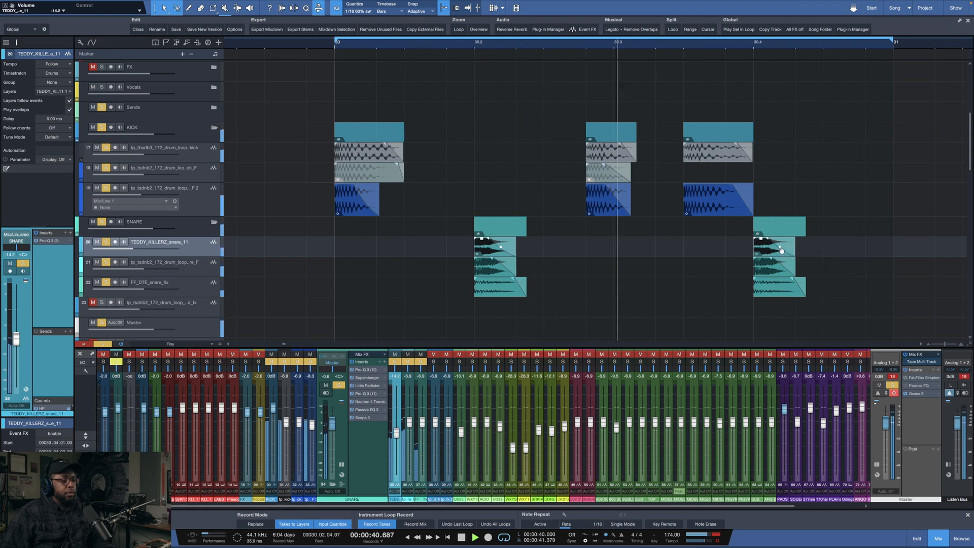
key(space)
key(space)
drag(446, 298, 776, 283)
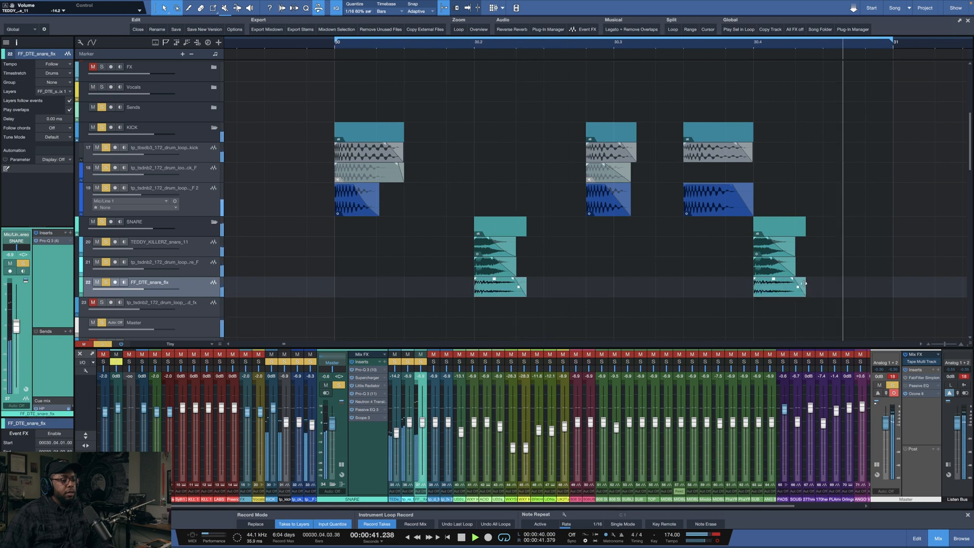
drag(808, 283, 804, 284)
key(space)
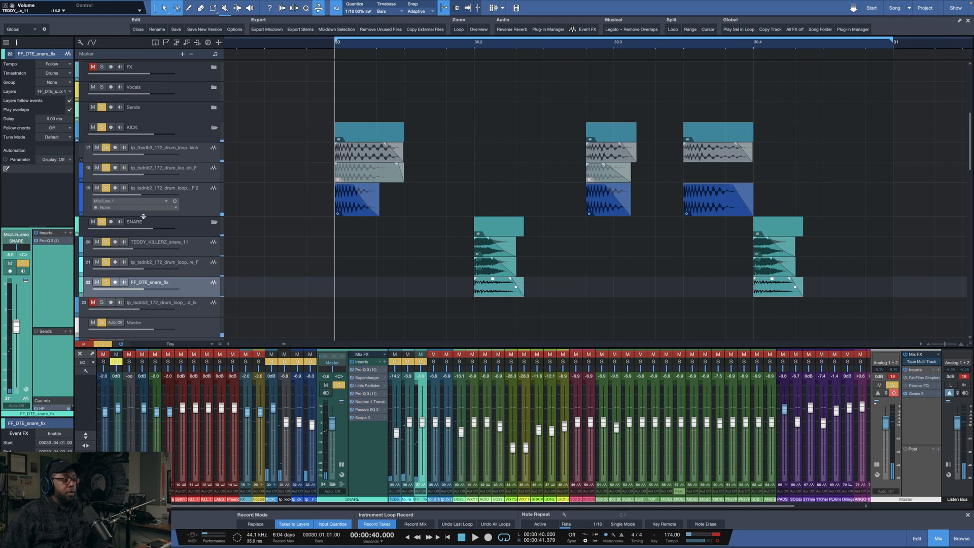
Step: Extend the end of the first TEDDY_KILLERZ_snare_11 event well past the other snare layers and audition the longer tail
click(188, 232)
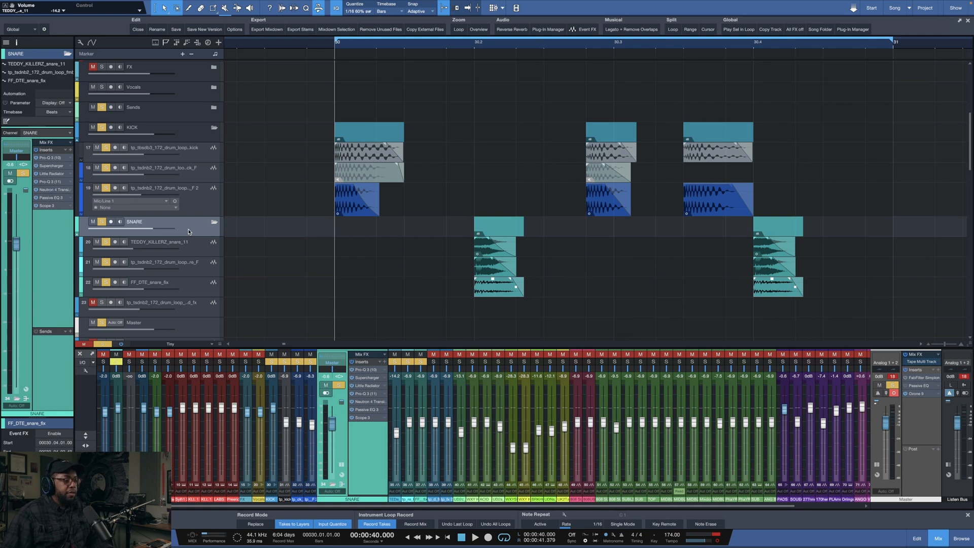
drag(519, 247, 555, 246)
key(space)
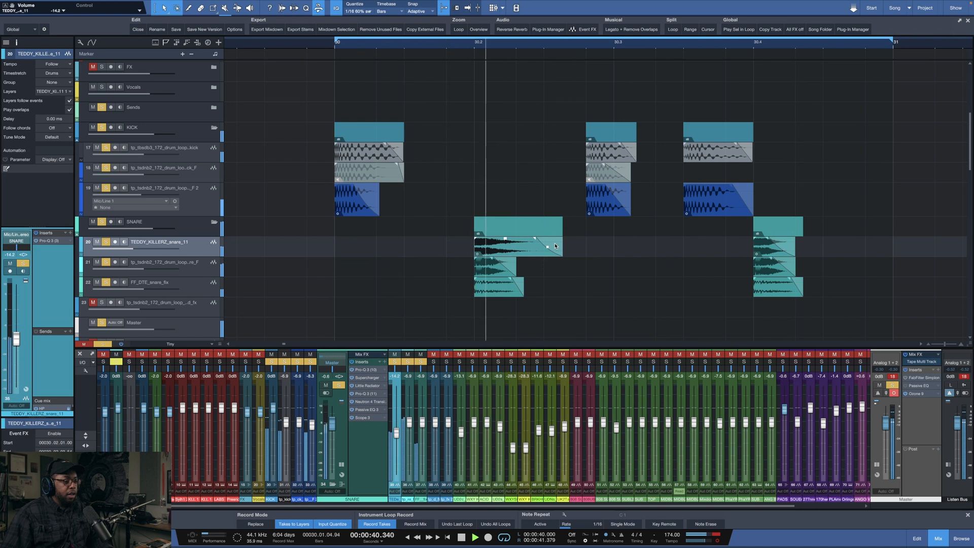
key(space)
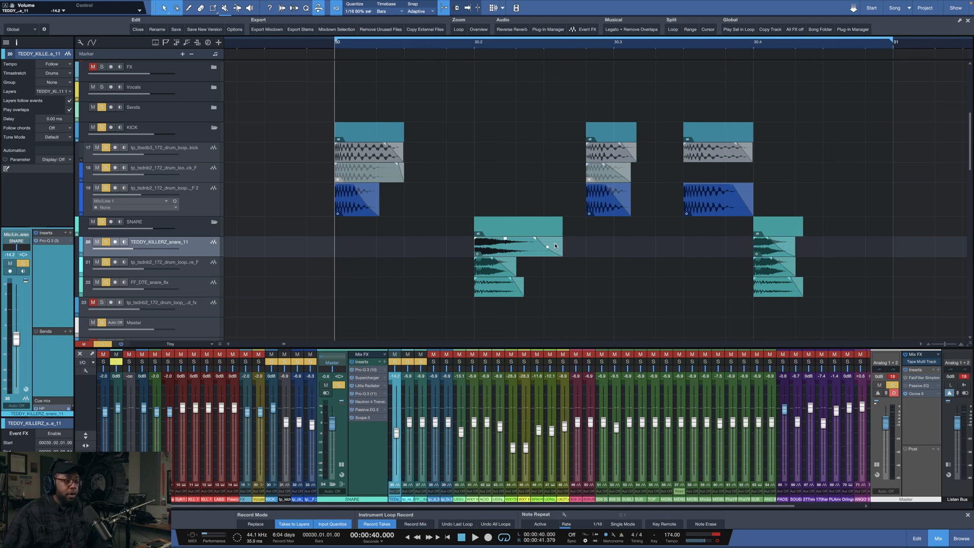
Step: Try the first TEDDY_KILLERZ_snare_11 event with its tail shortened again during playback, and undo the shortening
drag(555, 246, 515, 246)
key(space)
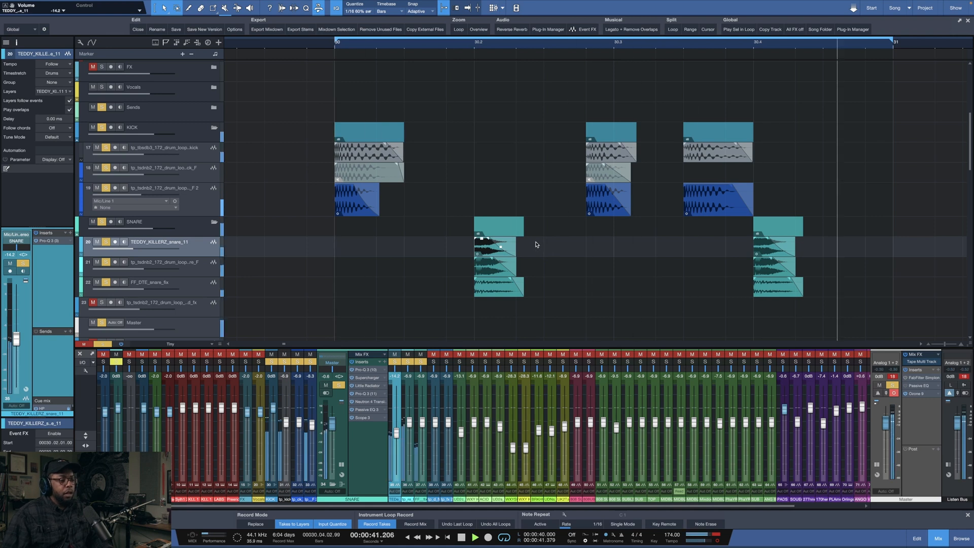
scroll(499, 45, down, 10)
scroll(508, 44, up, 2)
key(space)
scroll(508, 45, up, 3)
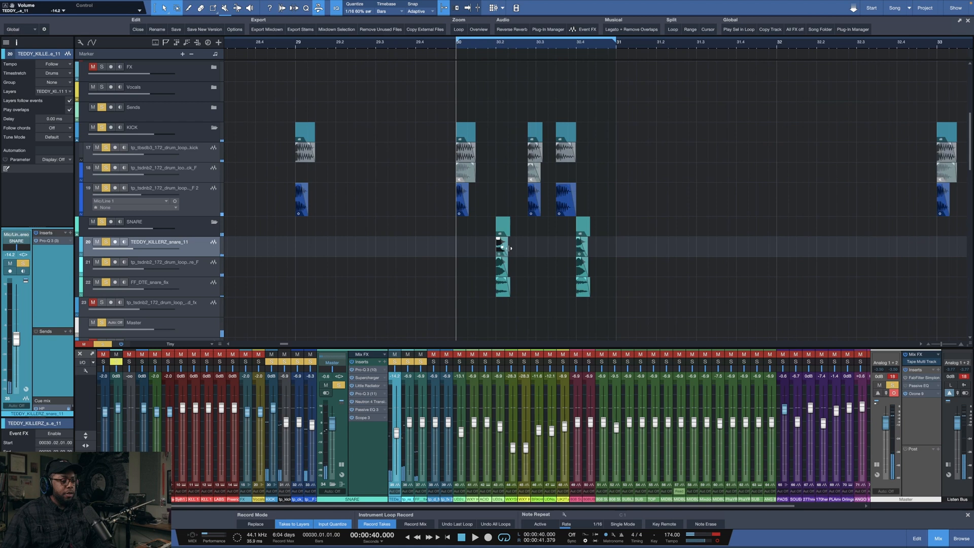
key(super+z)
key(super+z)
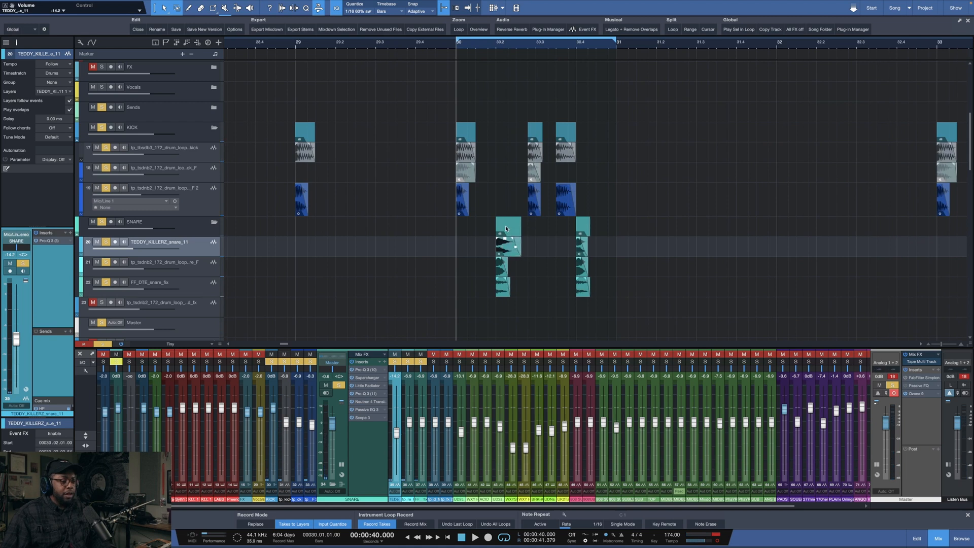
Step: Copy the first layered snare hit to bar 31.3, and replace its original long TEDDY_KILLERZ_snare_11 event with a copy of the short one from 30.4
drag(508, 228, 708, 229)
click(509, 248)
key(Delete)
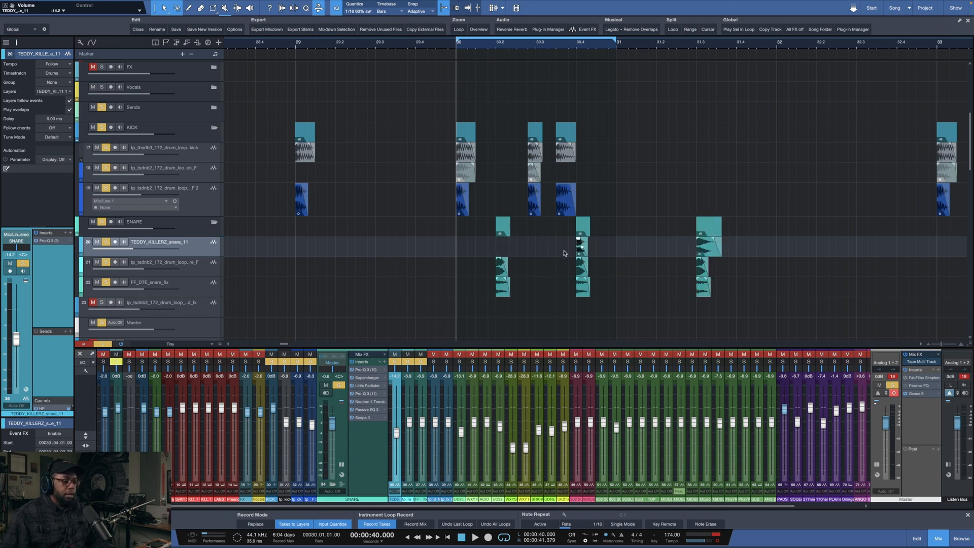
drag(578, 250, 507, 255)
Step: Audition the looped bar of kick and snare in mono and with the Master switched back to stereo
key(space)
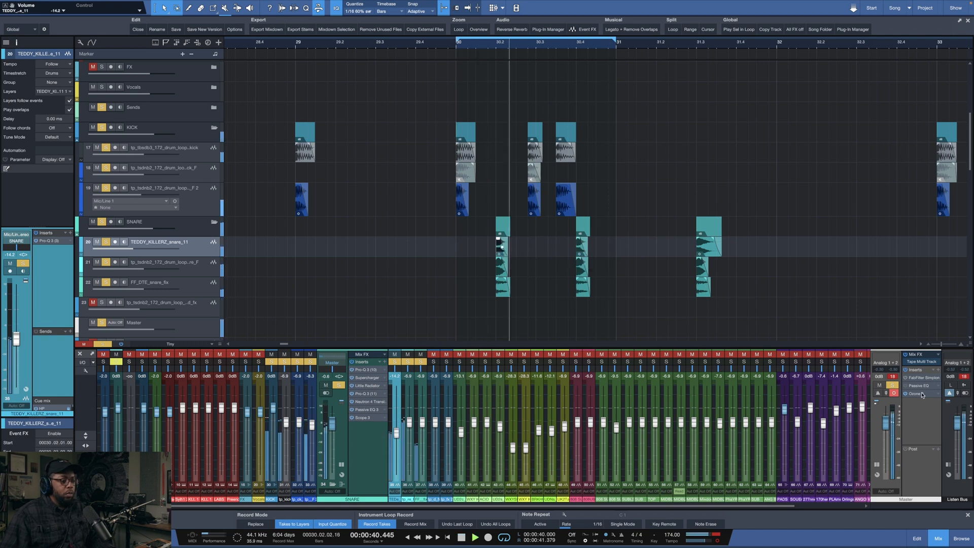
key(space)
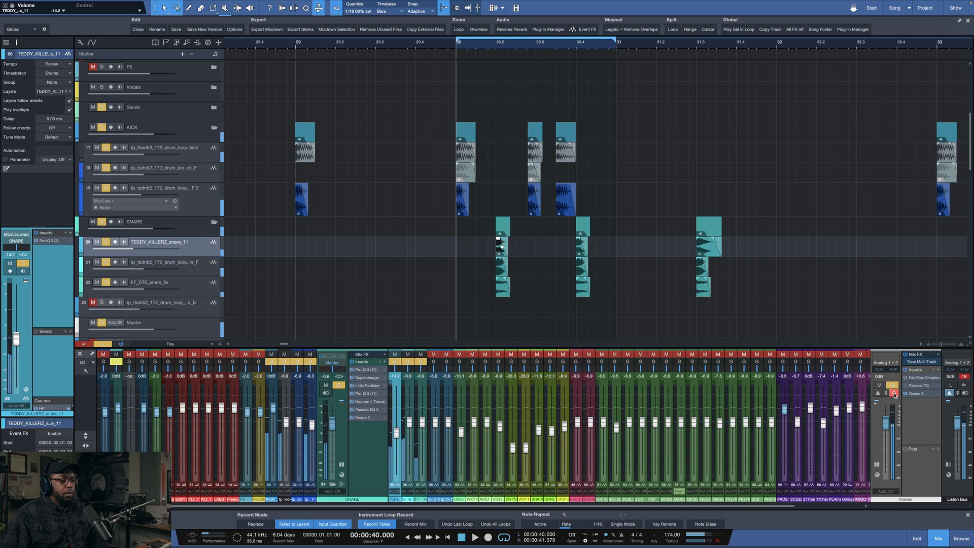
key(space)
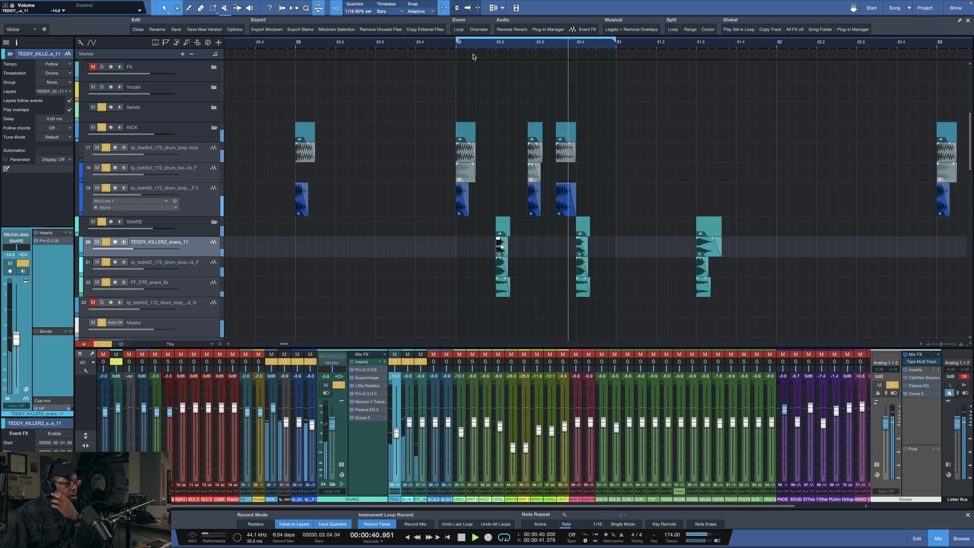
scroll(476, 46, down, 3)
scroll(476, 46, down, 2)
scroll(476, 46, up, 4)
scroll(476, 47, up, 2)
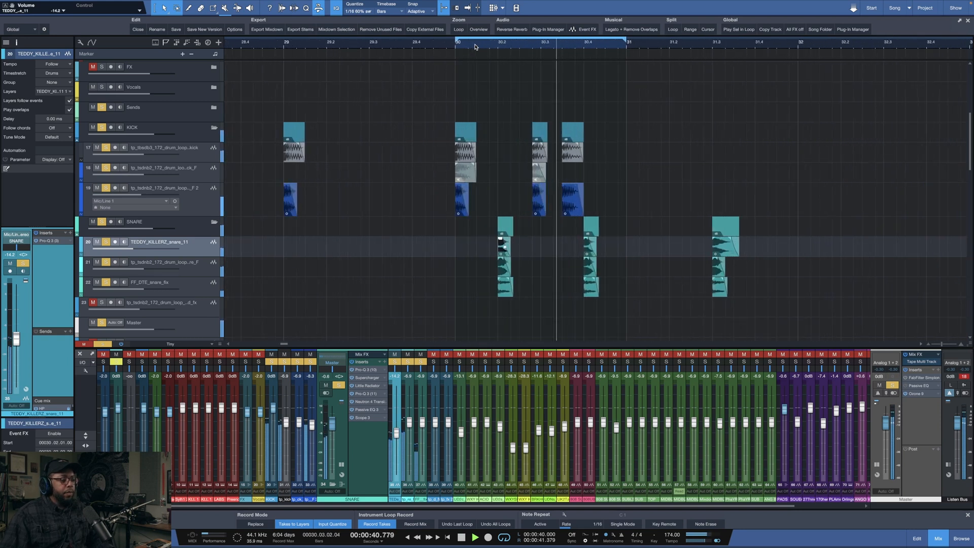
key(space)
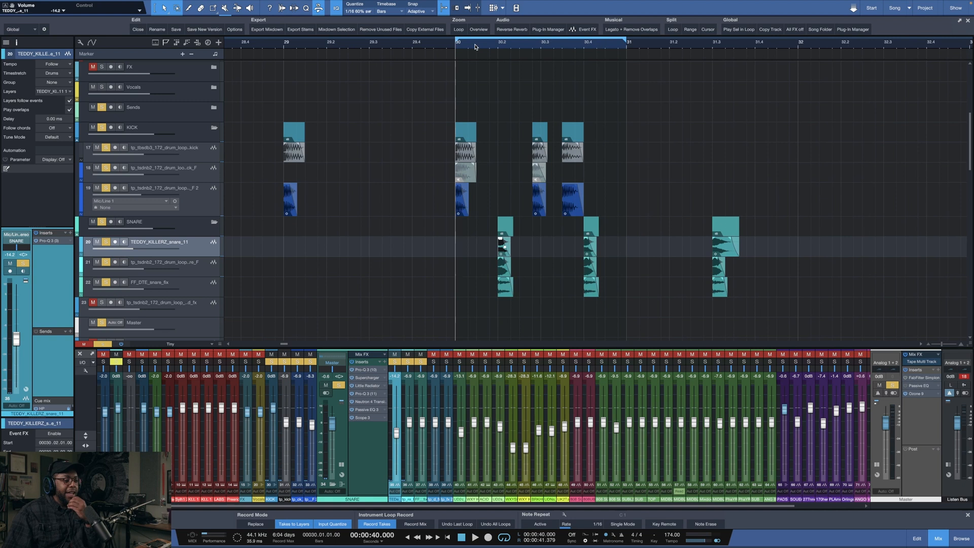
key(space)
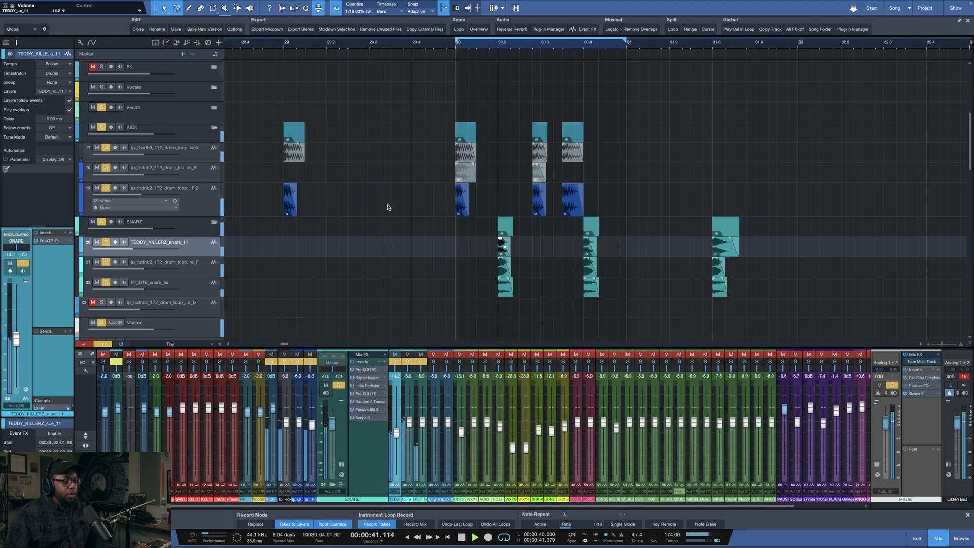
Step: Stop playback, switch to OneNote and read the Layering/Processing Drums notes from the context check down to the Finished section
key(space)
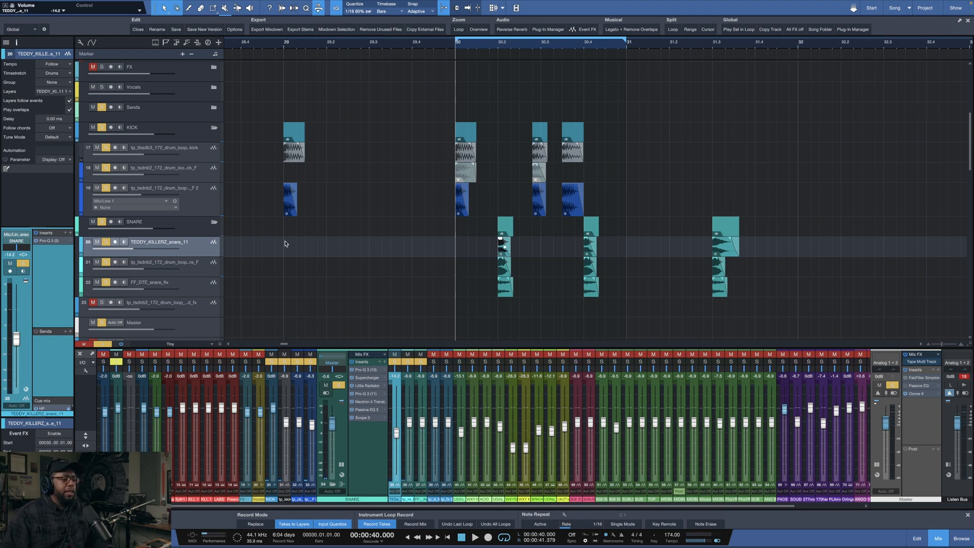
key(ctrl+Right)
scroll(526, 302, down, 2)
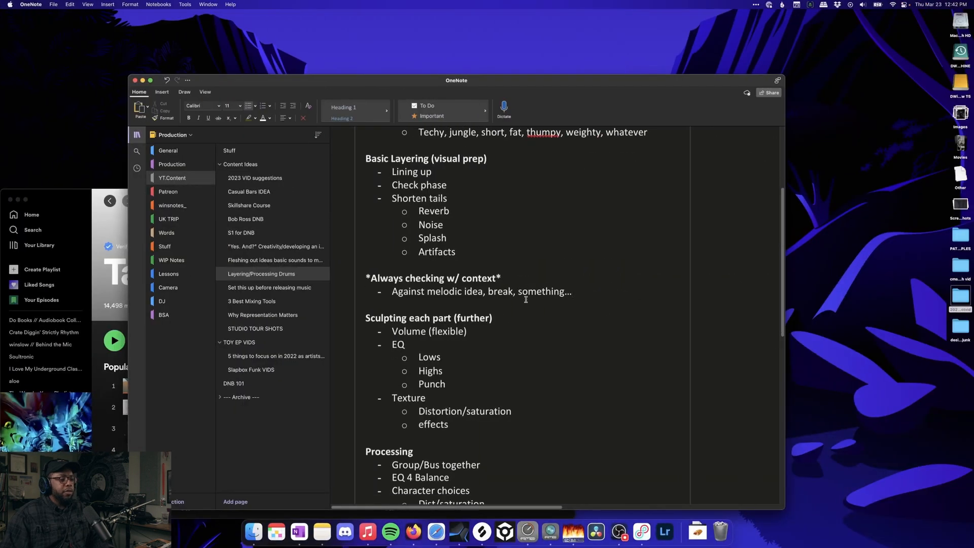
scroll(524, 293, down, 1)
scroll(525, 292, up, 3)
scroll(523, 287, down, 3)
scroll(523, 287, down, 3)
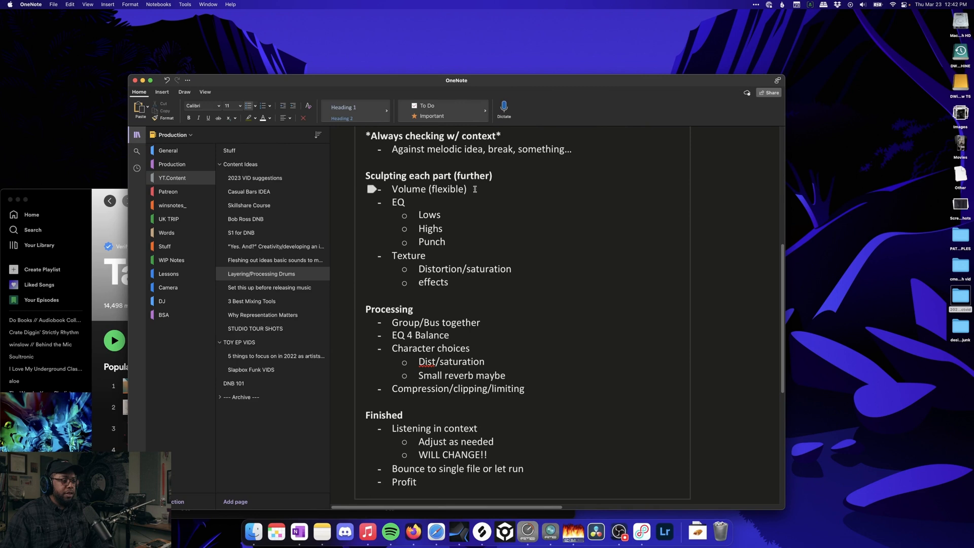
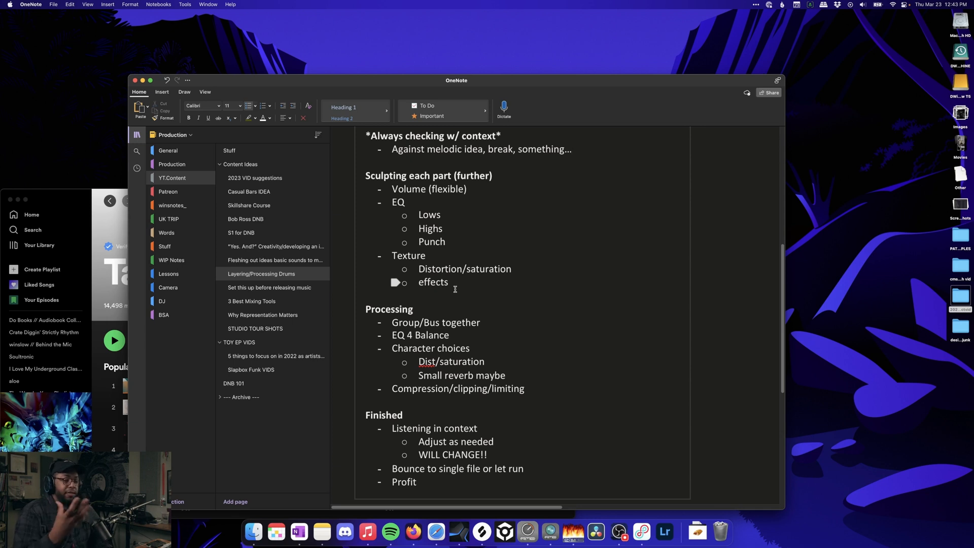
scroll(455, 289, down, 3)
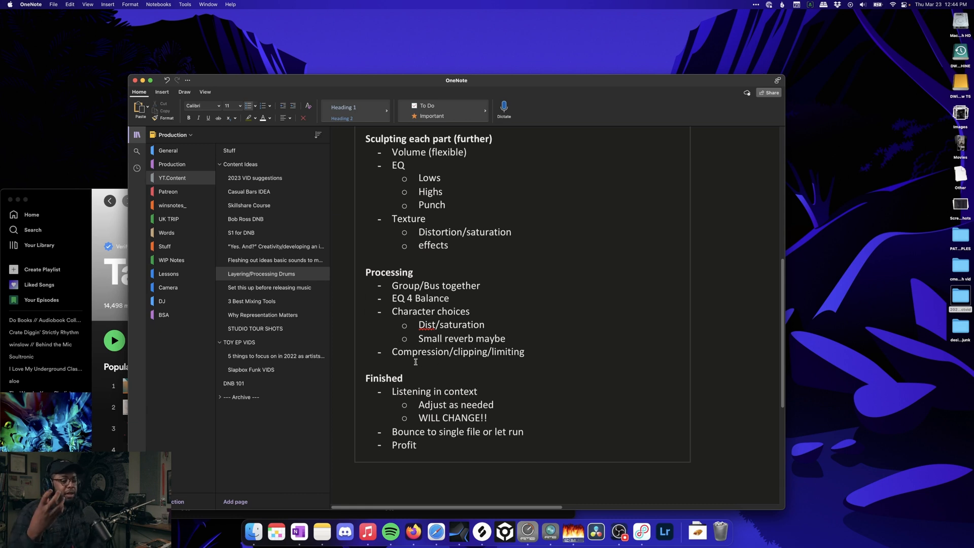
Step: Show the SNARE bus channel in Studio One, and return to the OneNote Processing and Finished notes
key(ctrl+Left)
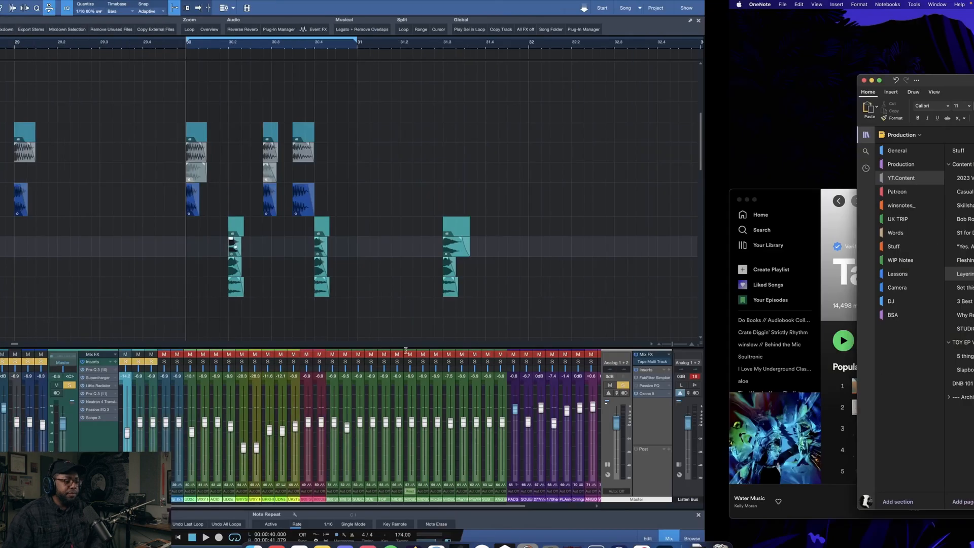
click(177, 225)
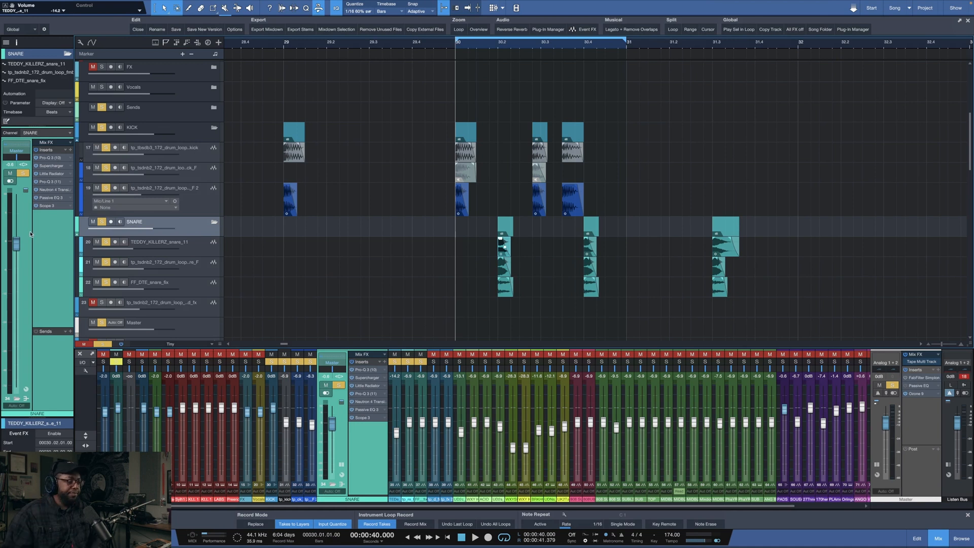
key(ctrl+Right)
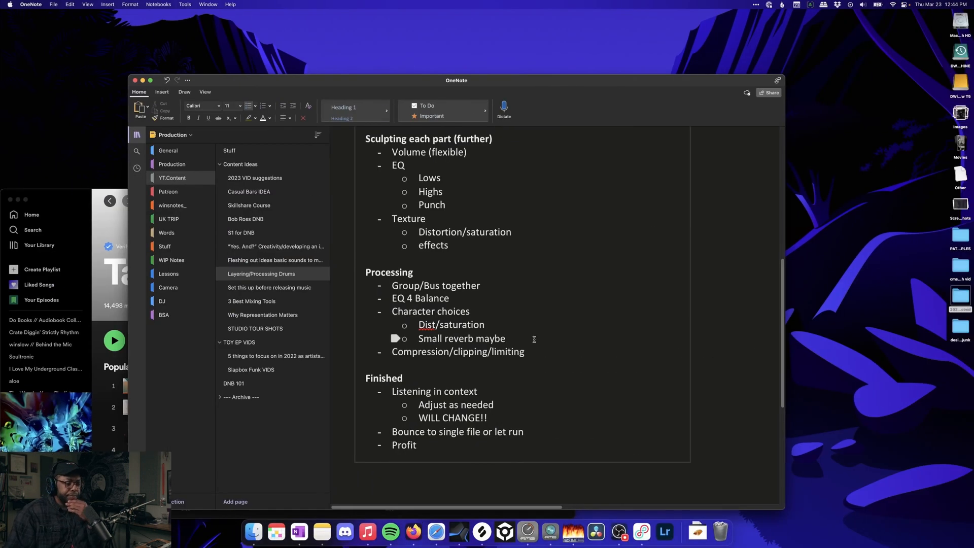
scroll(536, 343, down, 1)
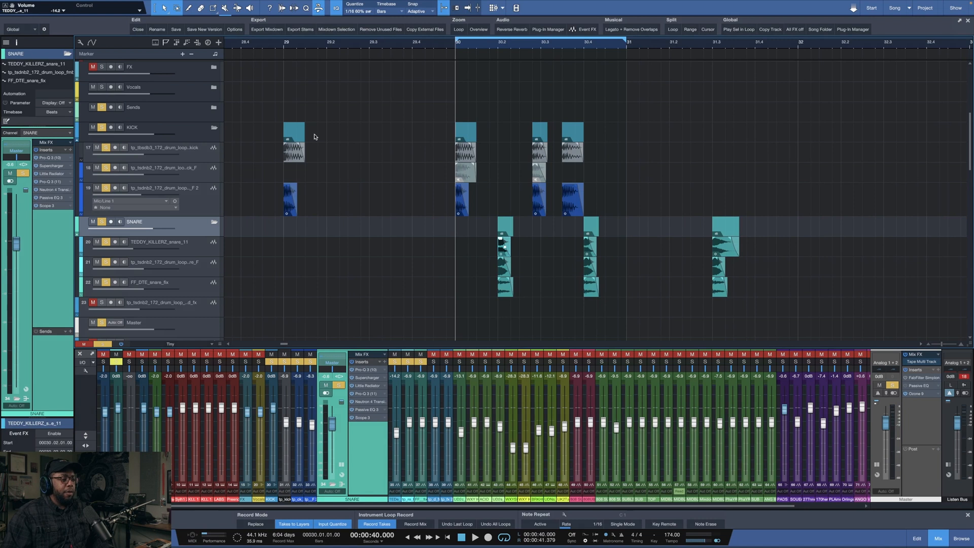
Step: Return to Studio One, check the KICK and SNARE buses, and choose those two channels as the sources for a stem export
click(192, 136)
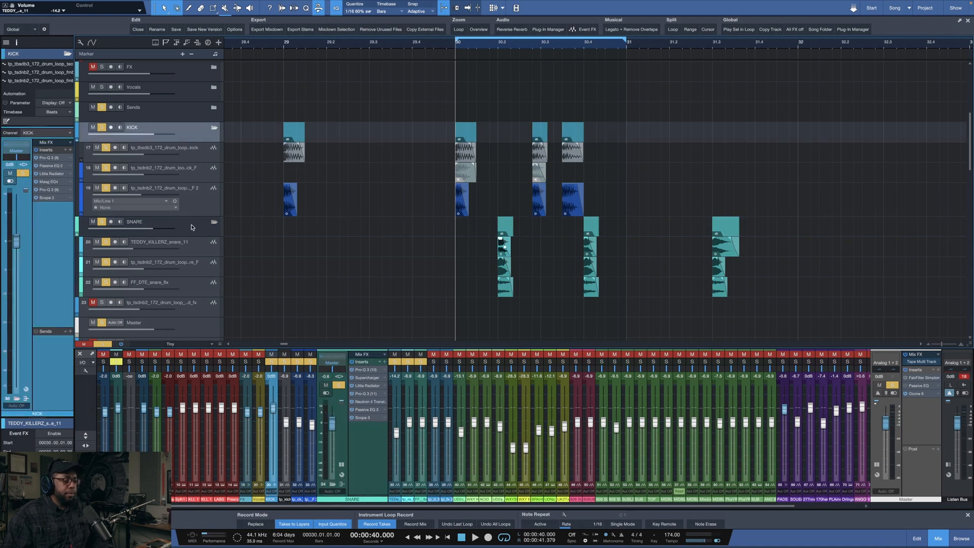
click(192, 227)
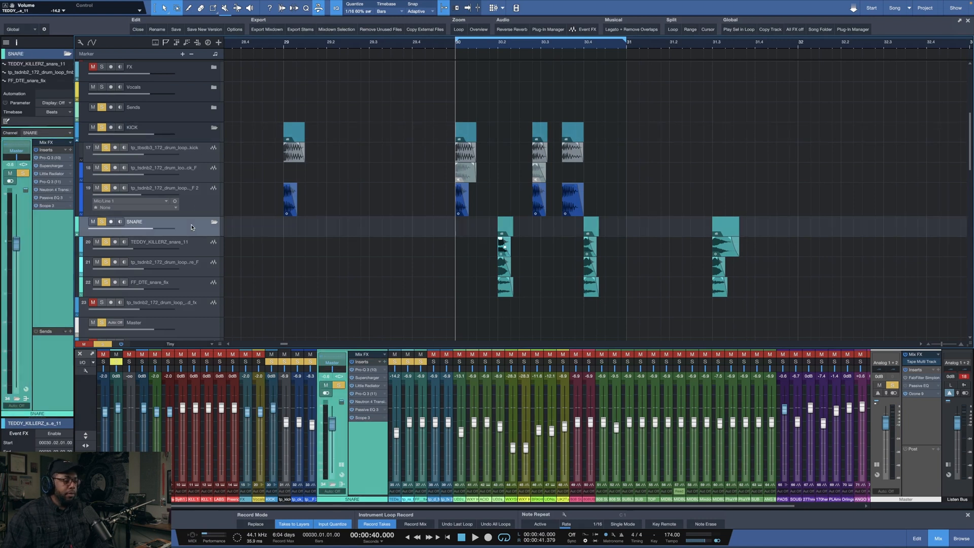
click(295, 30)
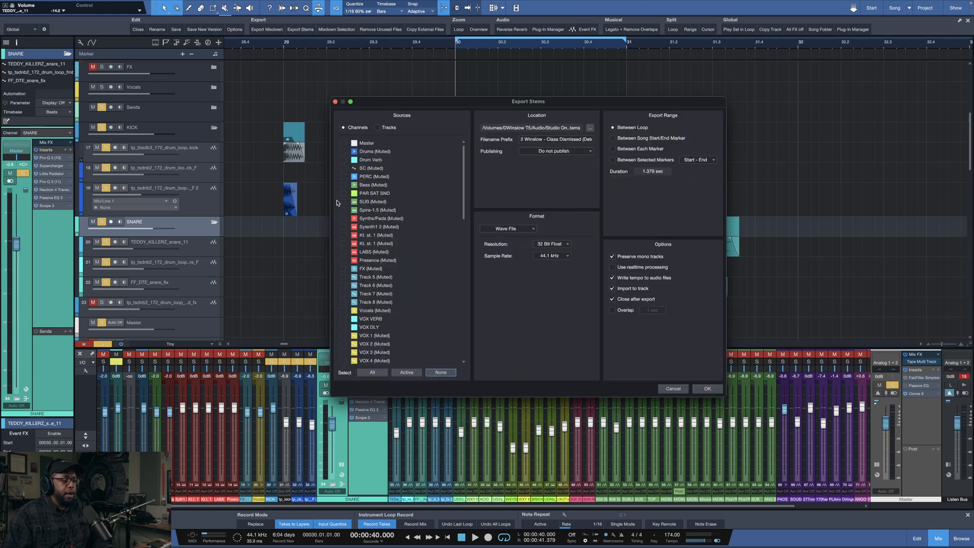
scroll(343, 227, down, 15)
scroll(345, 231, up, 10)
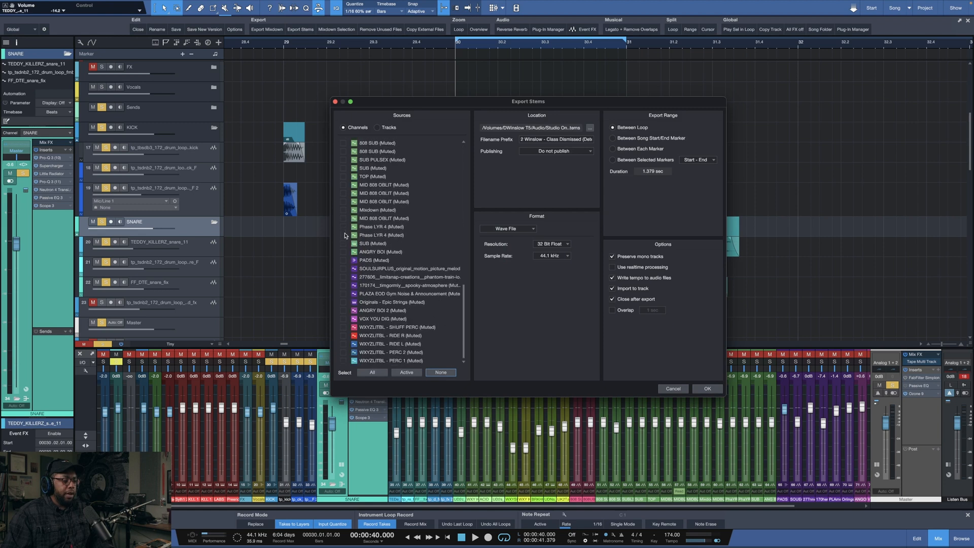
click(343, 233)
click(343, 202)
Step: Set the stem filename prefix to wxyzcd and export the loop range as 32 Bit Float wave files imported to tracks
click(543, 140)
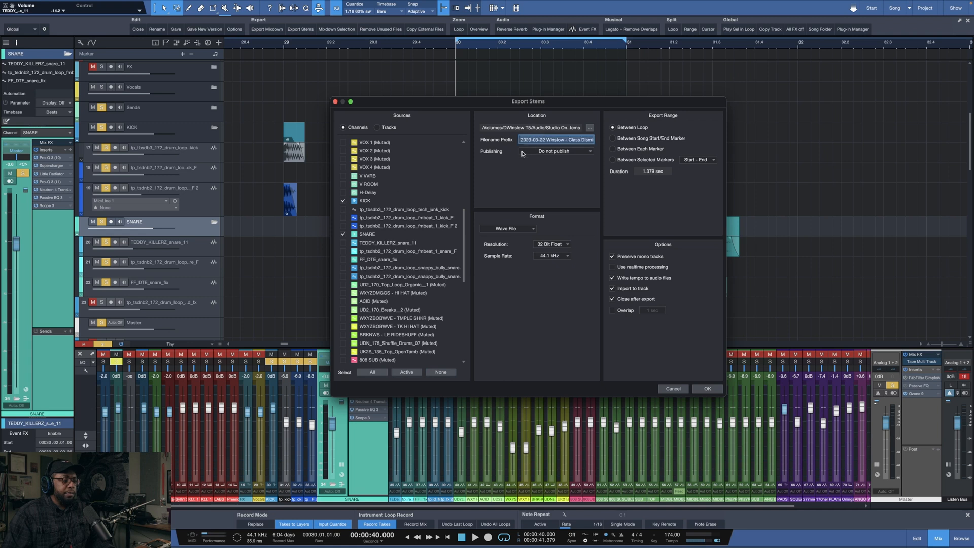
click(556, 140)
double_click(560, 139)
triple_click(561, 139)
text(wxyzco)
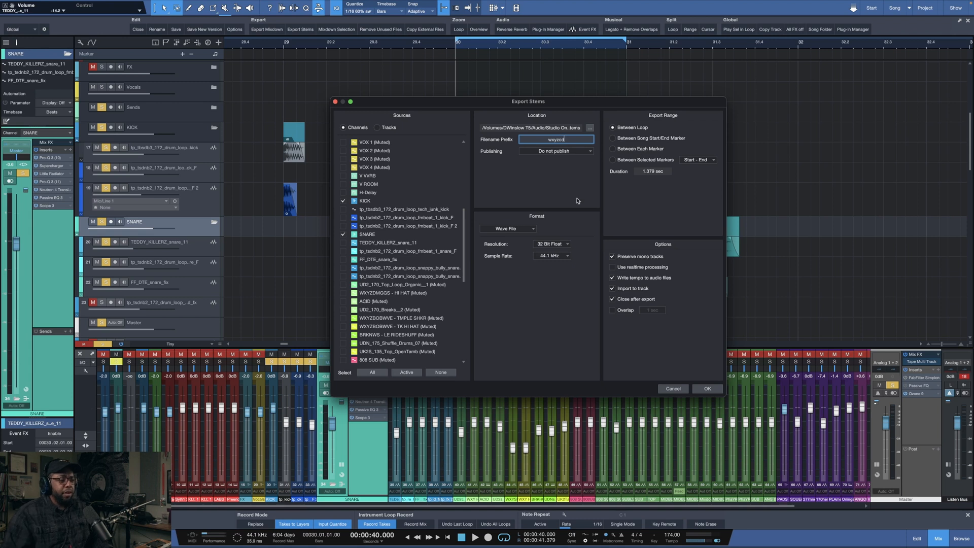
click(568, 245)
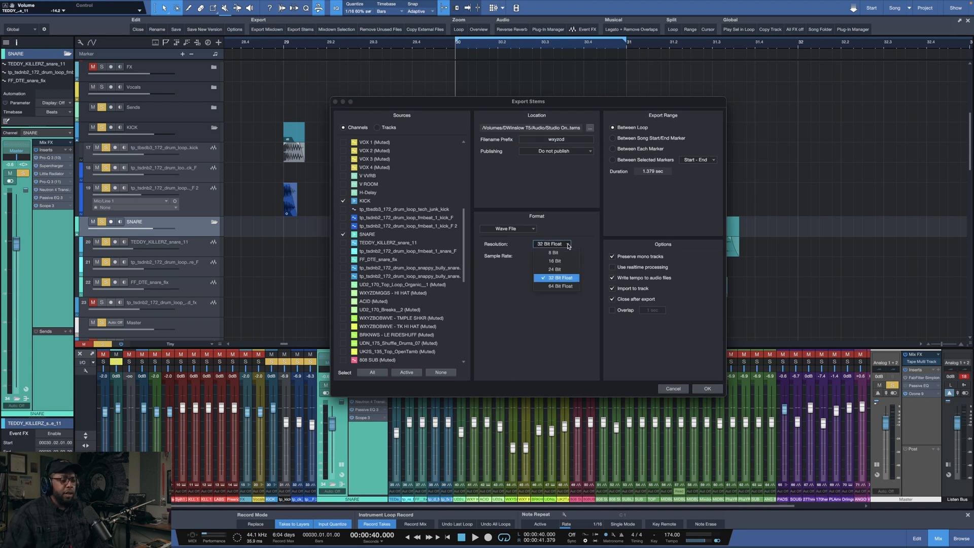
click(587, 222)
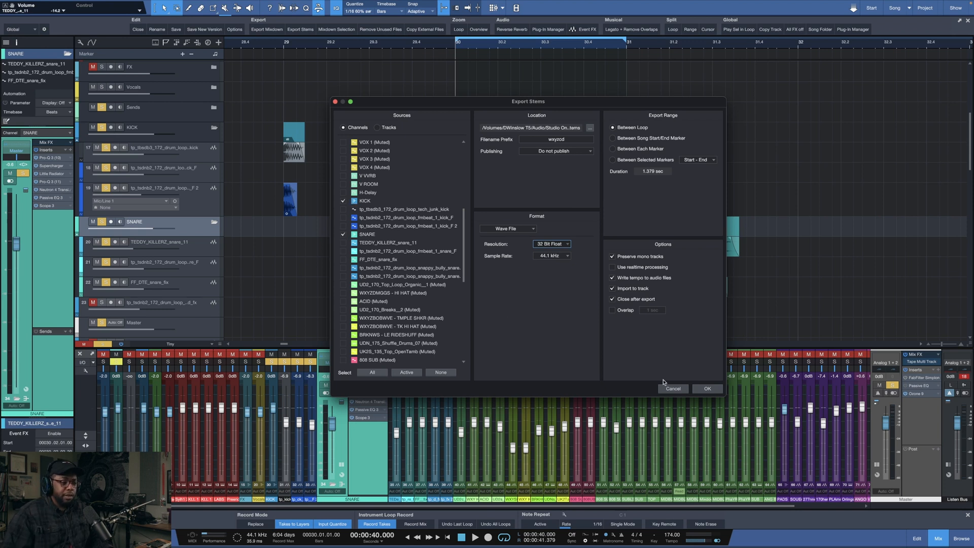
click(706, 388)
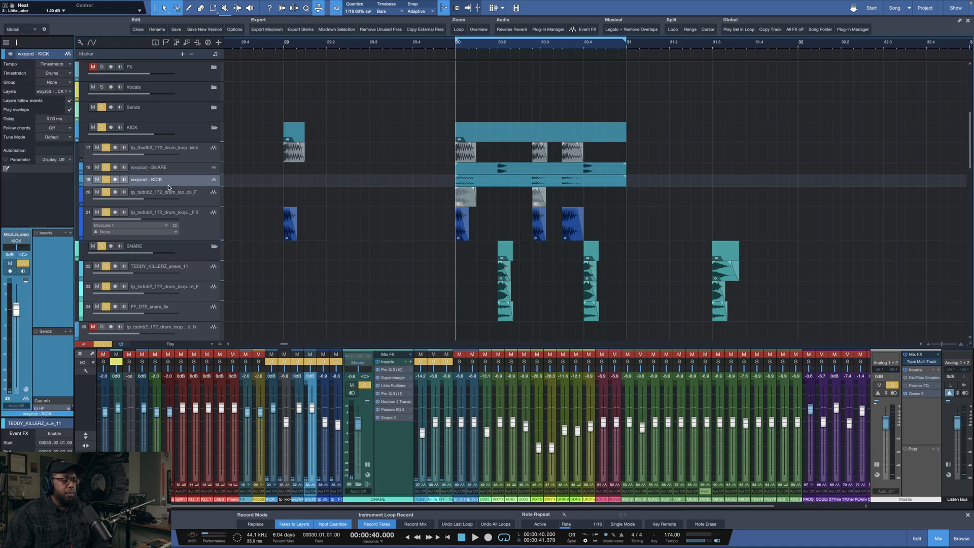
Step: Enlarge the wxyzcd - KICK track and move it and wxyzcd - SNARE below the kick layers, just above the SNARE folder
drag(166, 187, 167, 201)
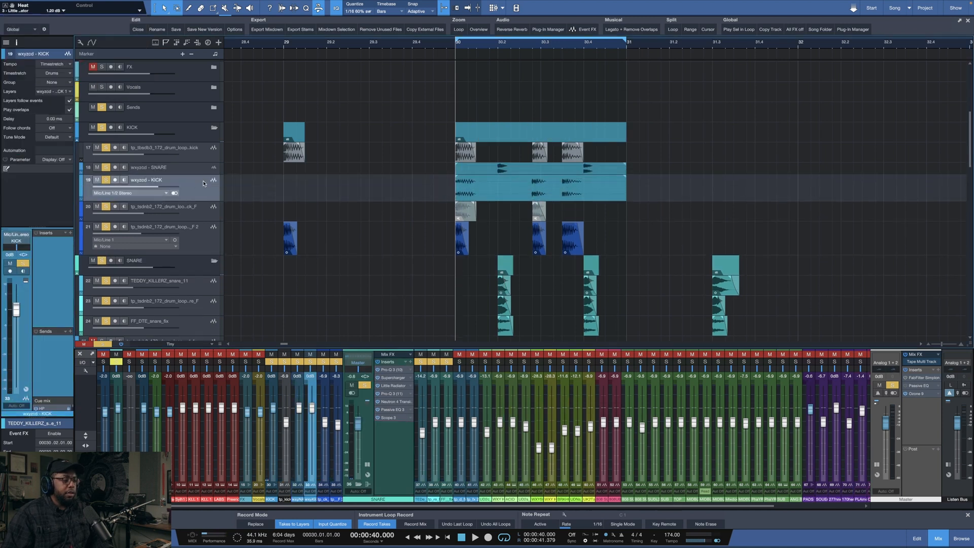
drag(199, 251, 196, 259)
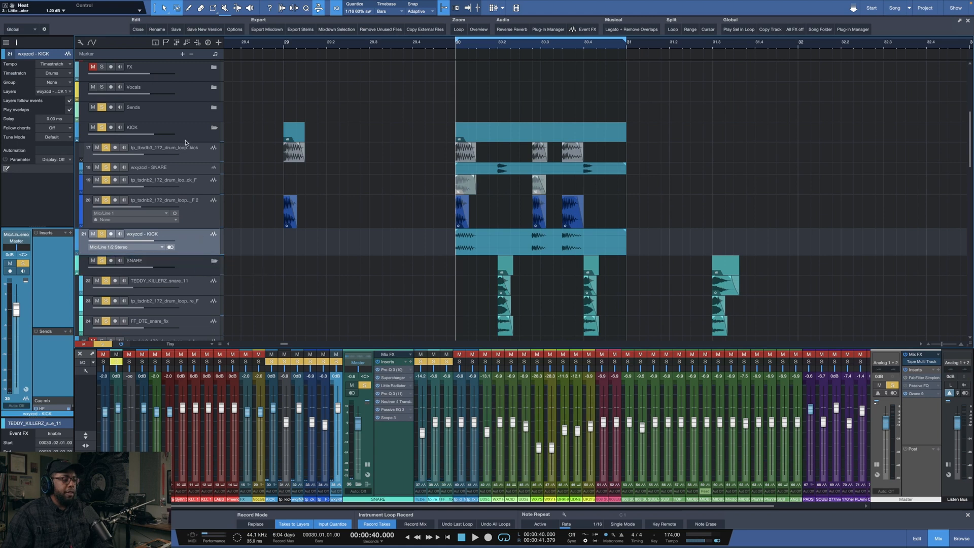
drag(198, 171, 198, 256)
click(194, 231)
Step: Solo only the bounced wxyzcd - KICK and wxyzcd - SNARE tracks, audition the loop and inspect their waveforms against the layers
alt+click(103, 223)
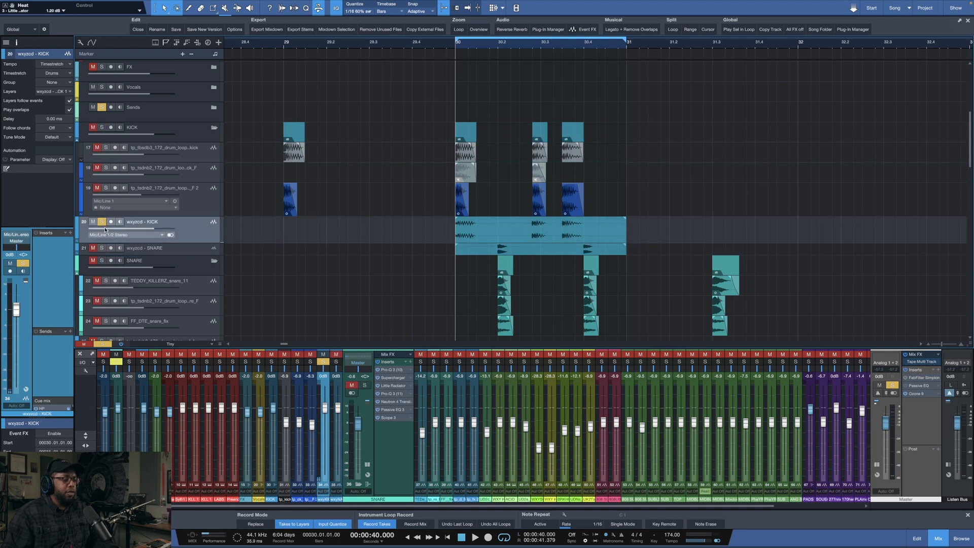
click(102, 248)
key(space)
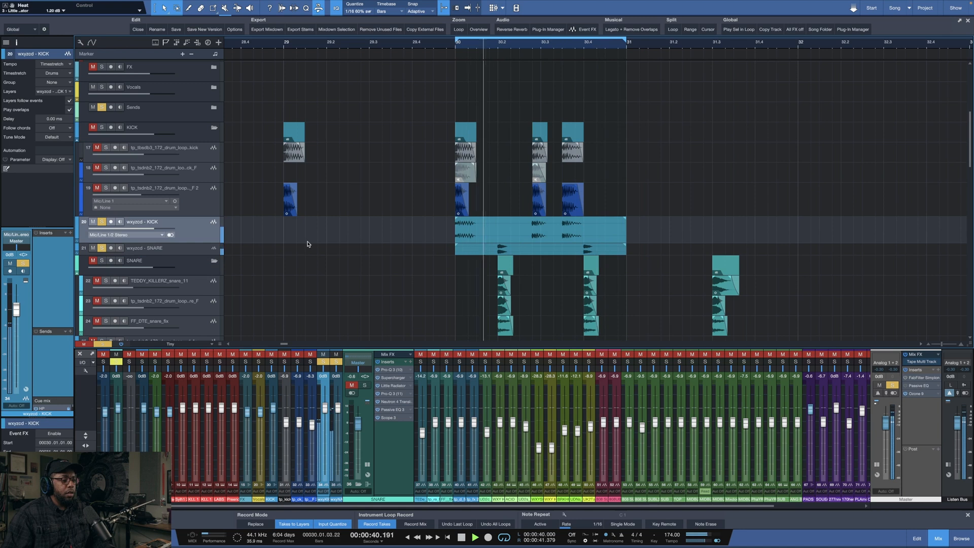
key(space)
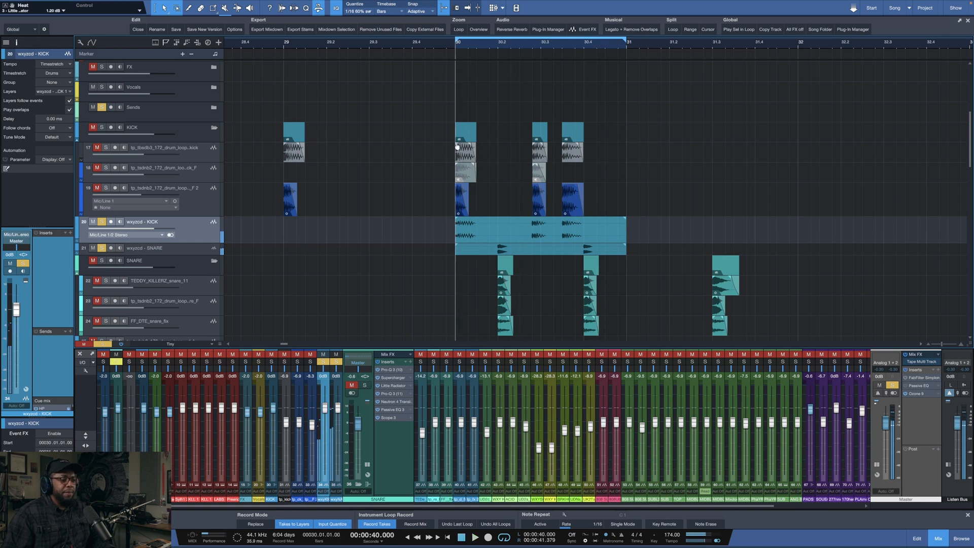
scroll(458, 45, up, 5)
scroll(458, 45, down, 2)
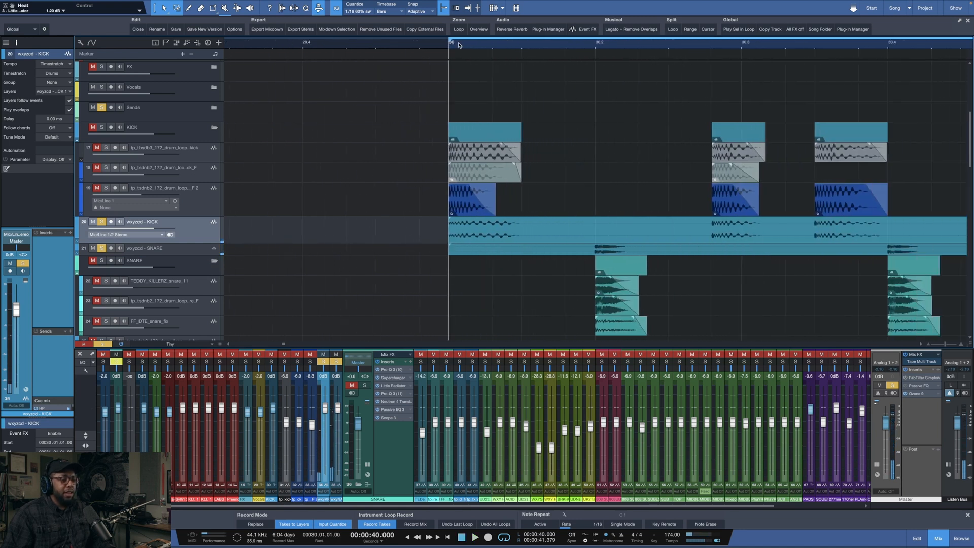
scroll(459, 45, down, 3)
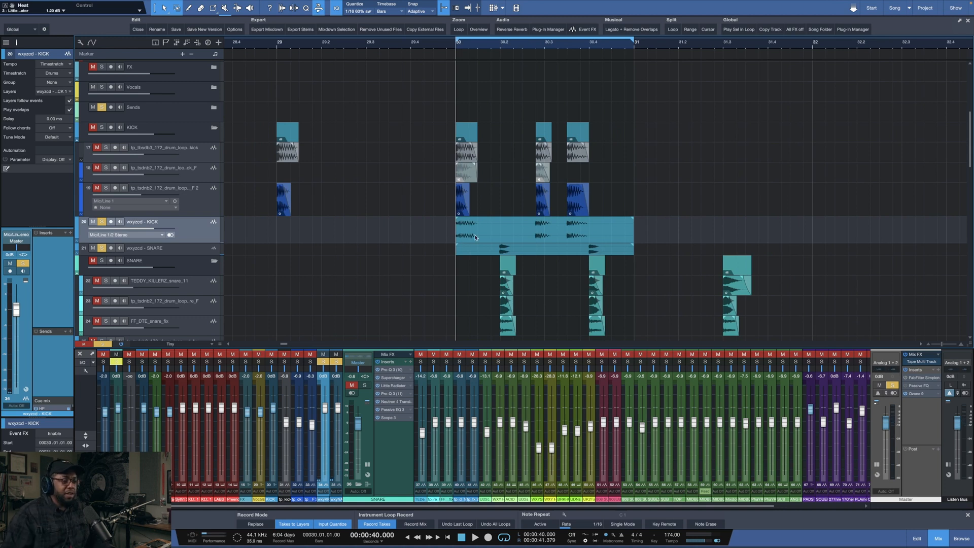
key(space)
key(space)
Step: Compare the original KICK bus in solo with the bounced KICK and SNARE tracks soloed together during playback
alt+click(100, 129)
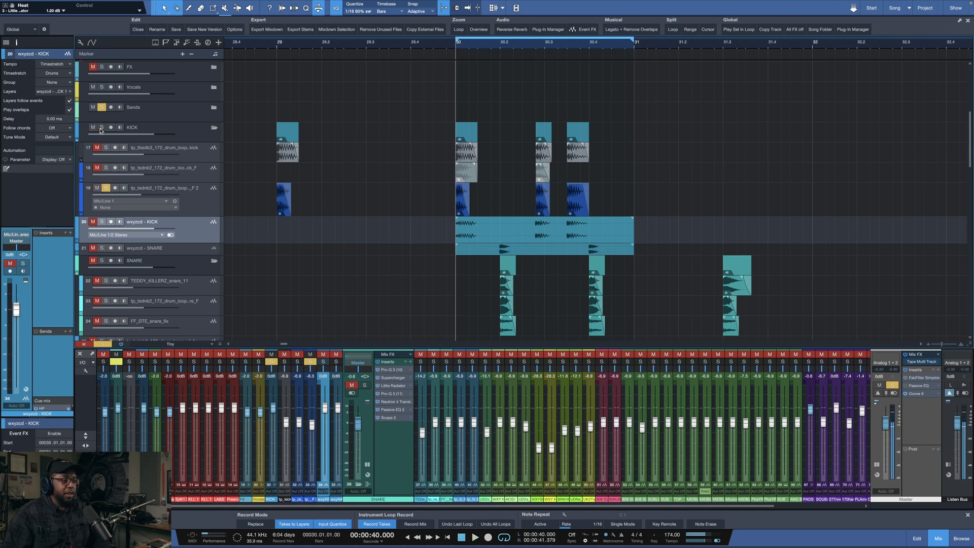
click(101, 128)
key(space)
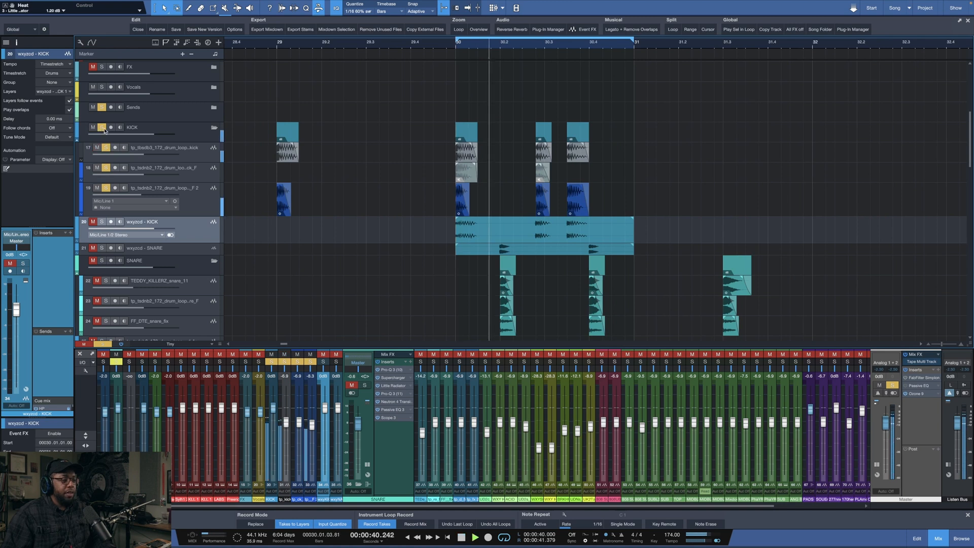
alt+click(102, 222)
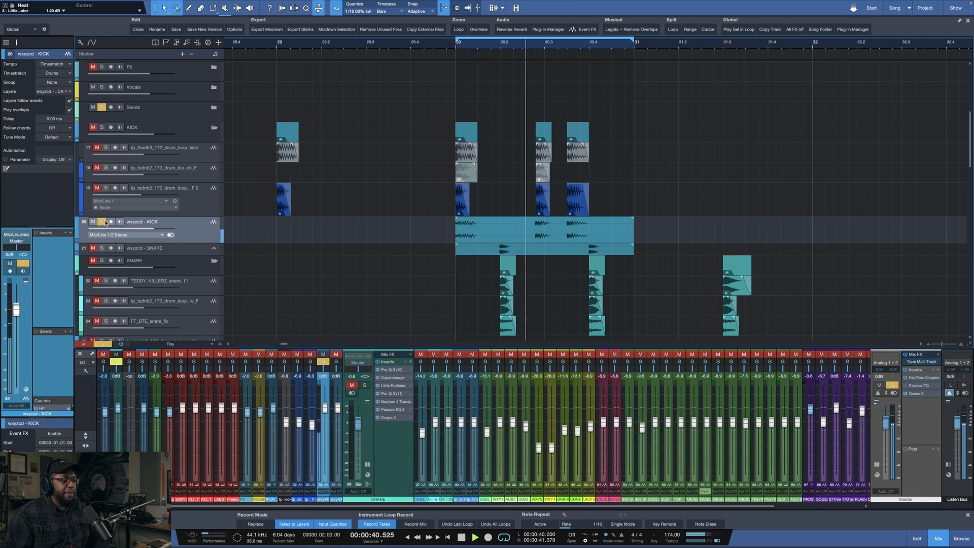
click(101, 247)
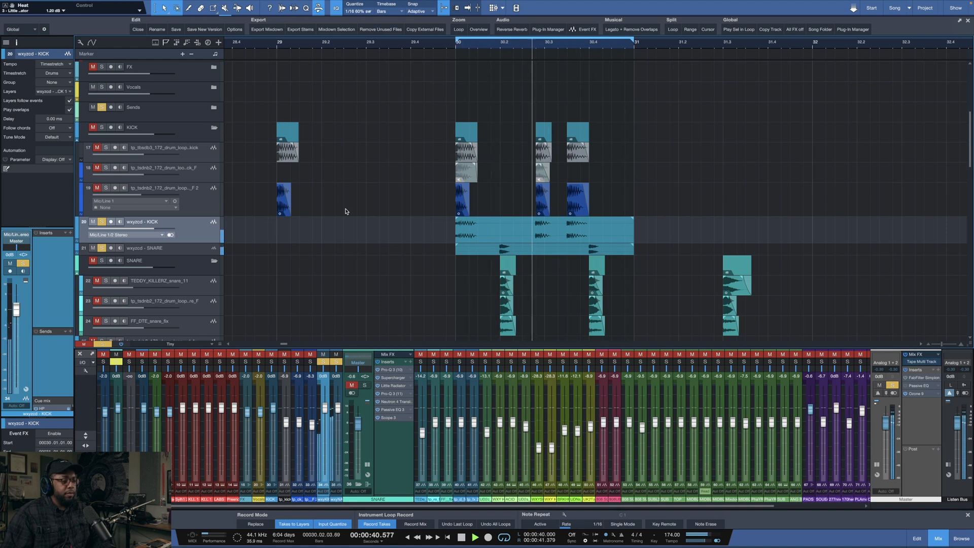
key(space)
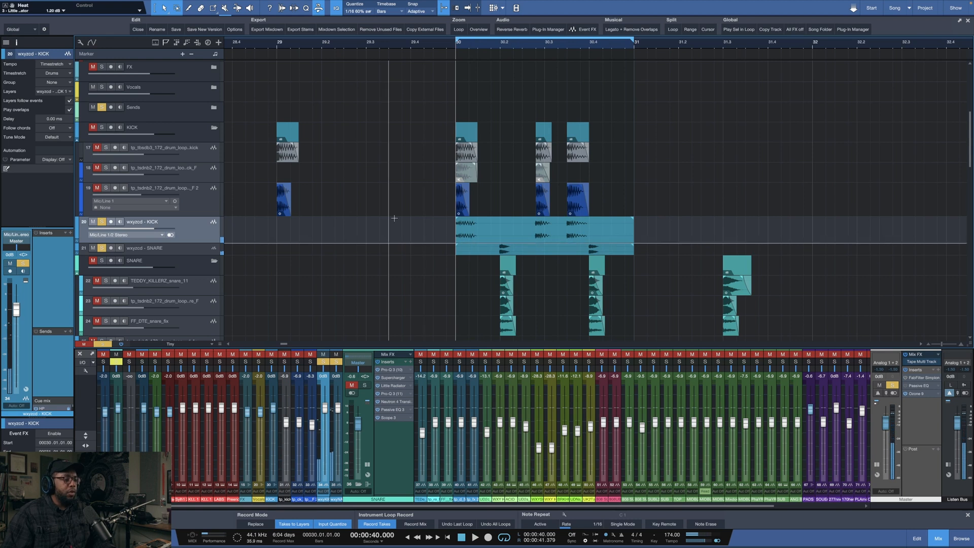
Step: Duplicate the layered kick pattern from bar 30 twice to fill bars 31 and 32
drag(432, 122, 659, 137)
key(d)
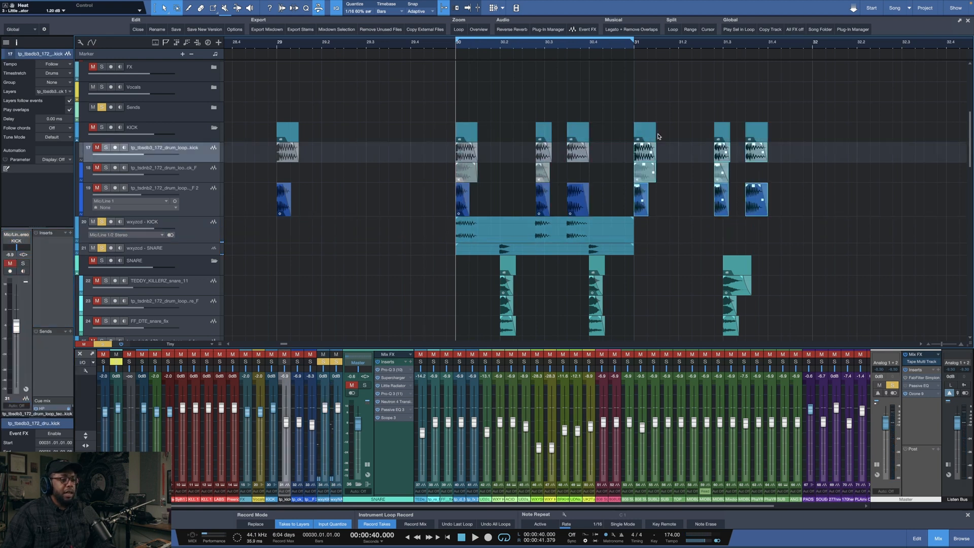
key(d)
Step: Extend the loop range from bar 30 to bar 33 so it covers the duplicated kick pattern
scroll(751, 43, down, 6)
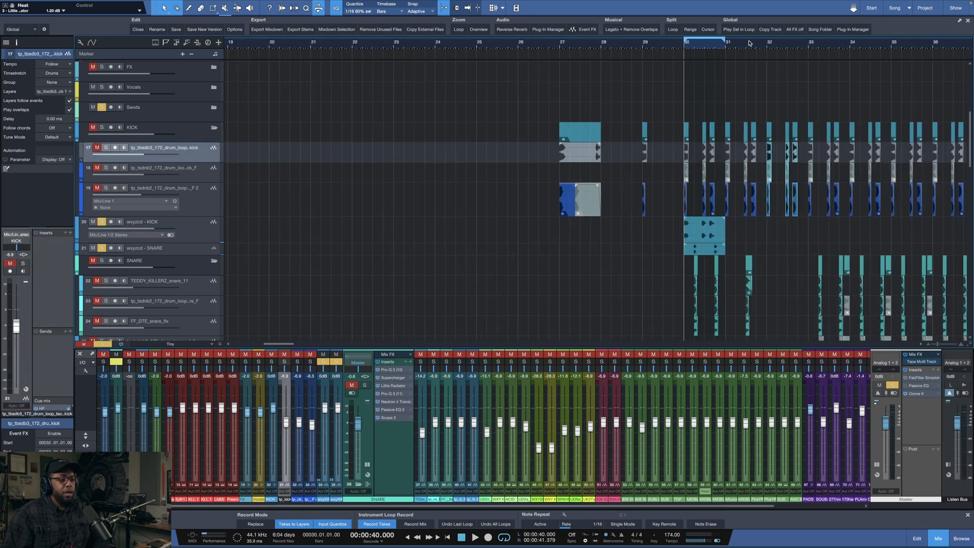
scroll(749, 43, up, 5)
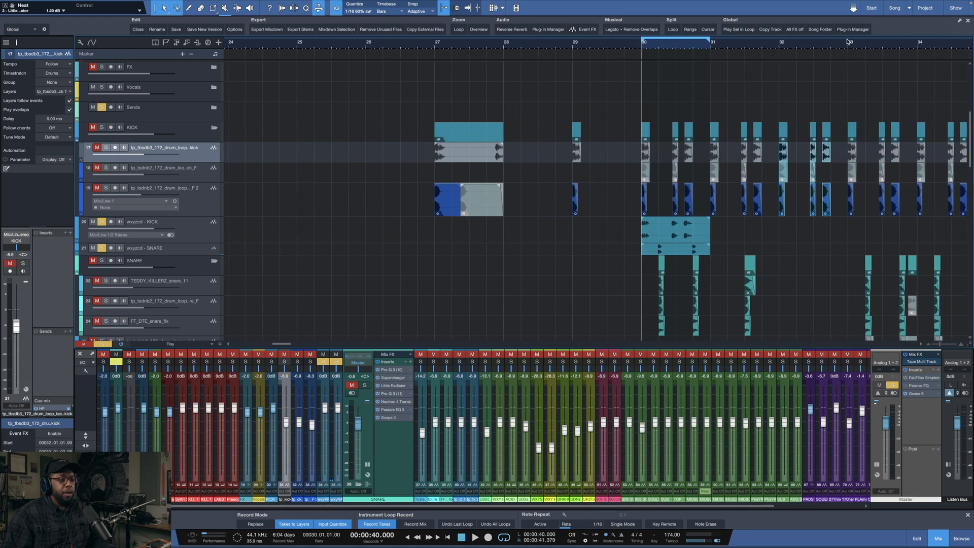
click(848, 42)
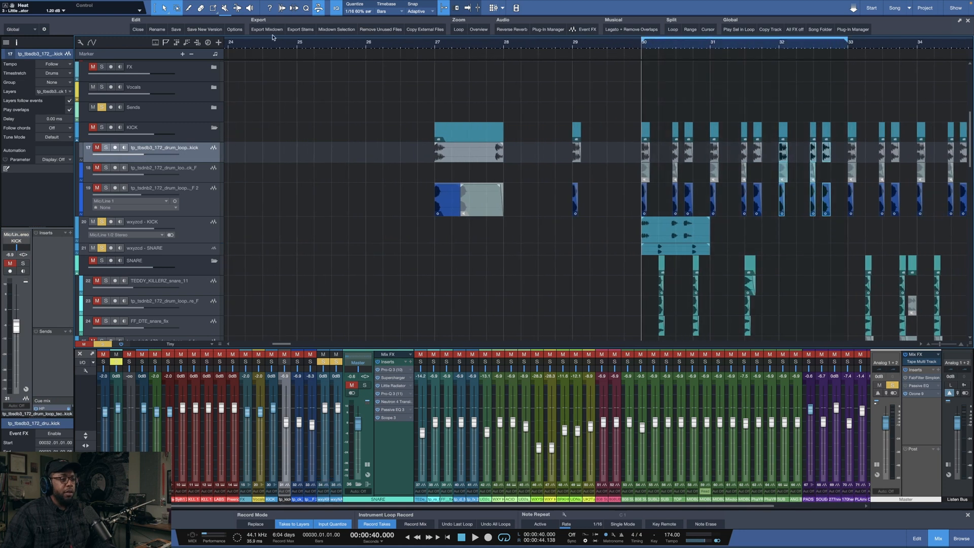
click(300, 29)
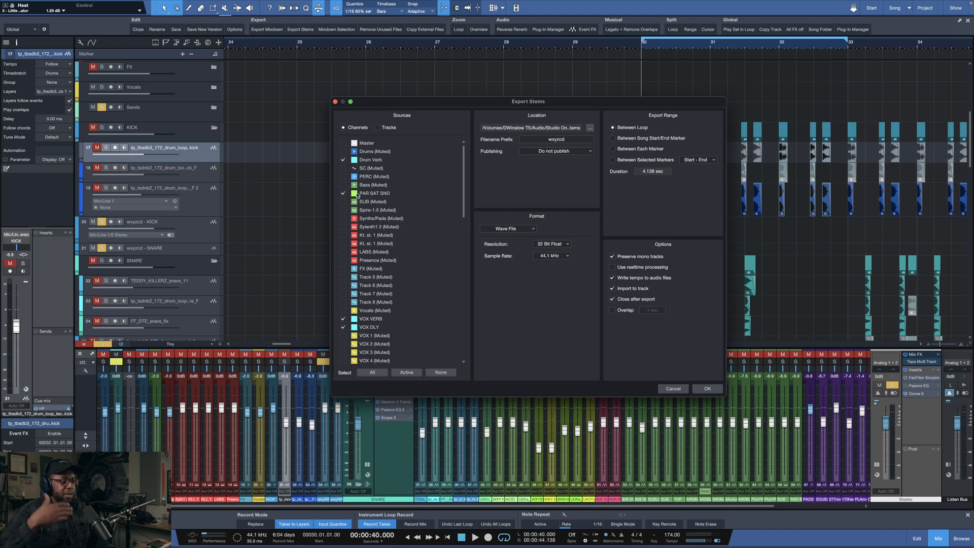
click(343, 160)
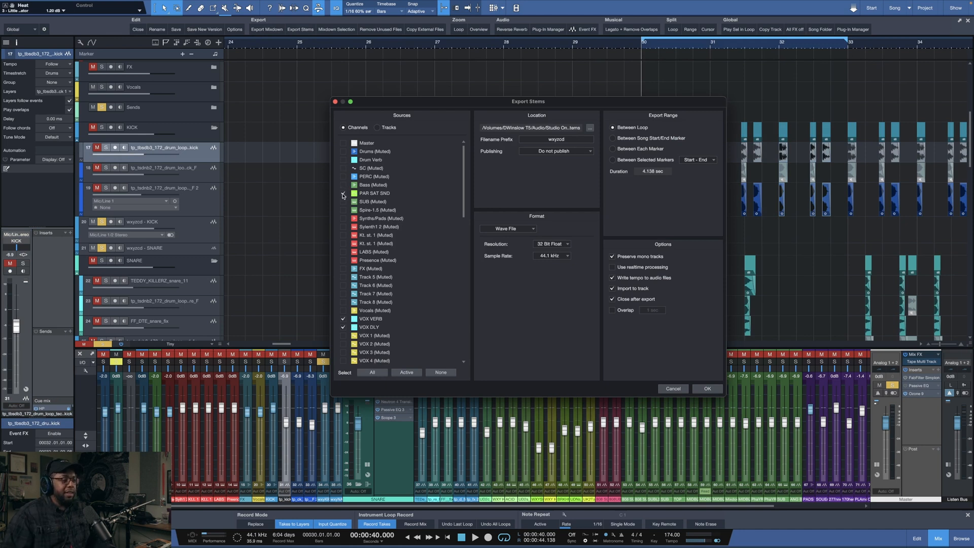
scroll(347, 205, down, 5)
click(342, 170)
click(342, 179)
click(343, 187)
click(342, 230)
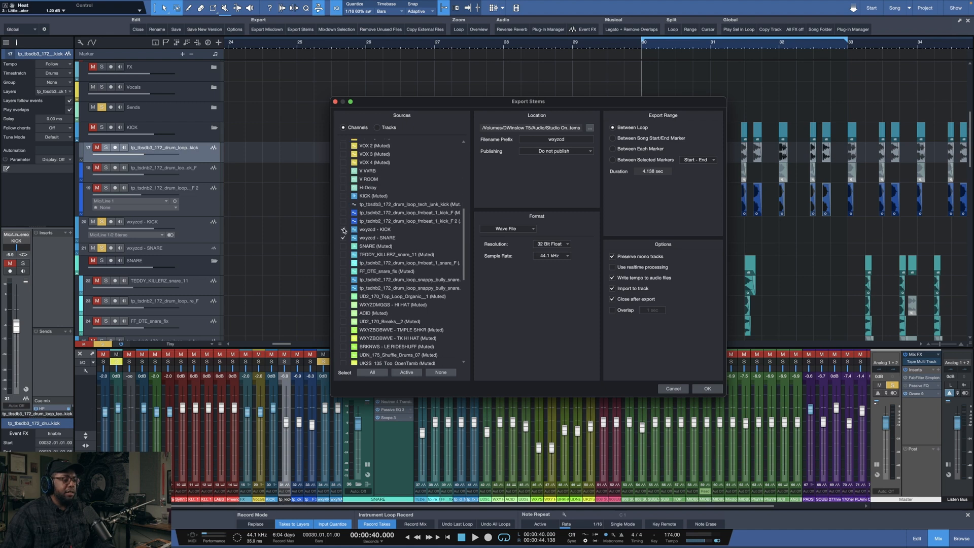
click(343, 238)
click(669, 388)
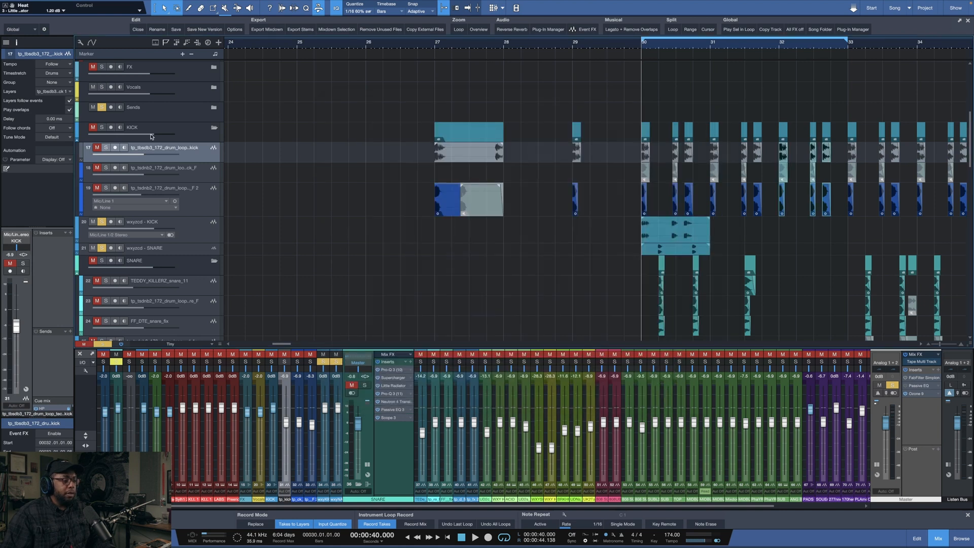
Step: Solo the original KICK bus and take the bounced wxyzcd - KICK and wxyzcd - SNARE tracks out of solo
click(138, 138)
click(102, 127)
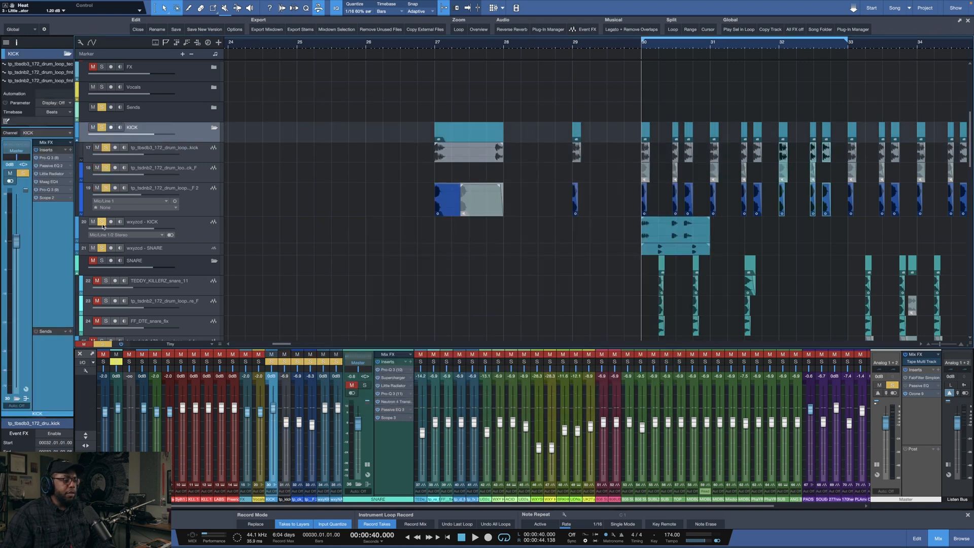
click(102, 222)
click(102, 248)
Step: Export only the KICK channel as a 32-bit float, 44.1 kHz wave stem between the loop points, imported back to a track
click(300, 28)
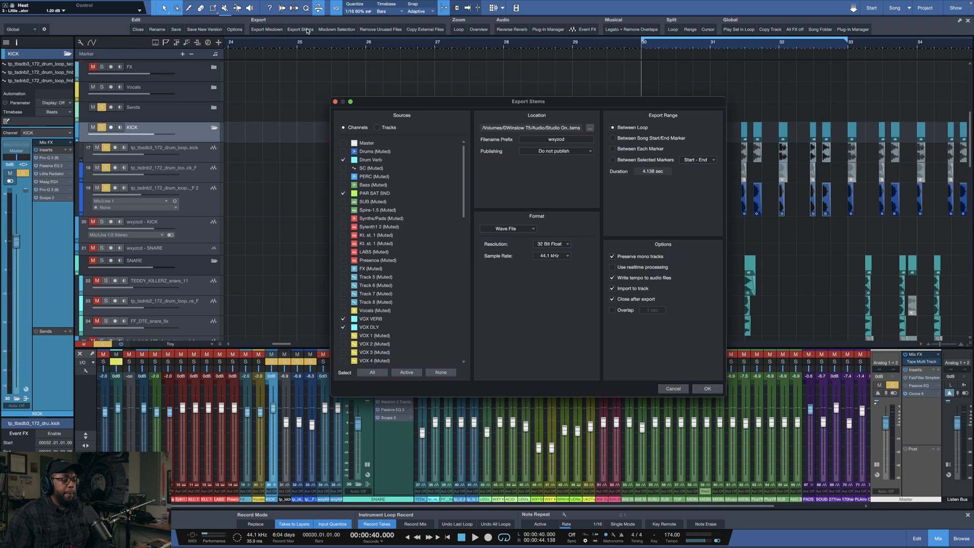
click(432, 372)
scroll(410, 292, down, 8)
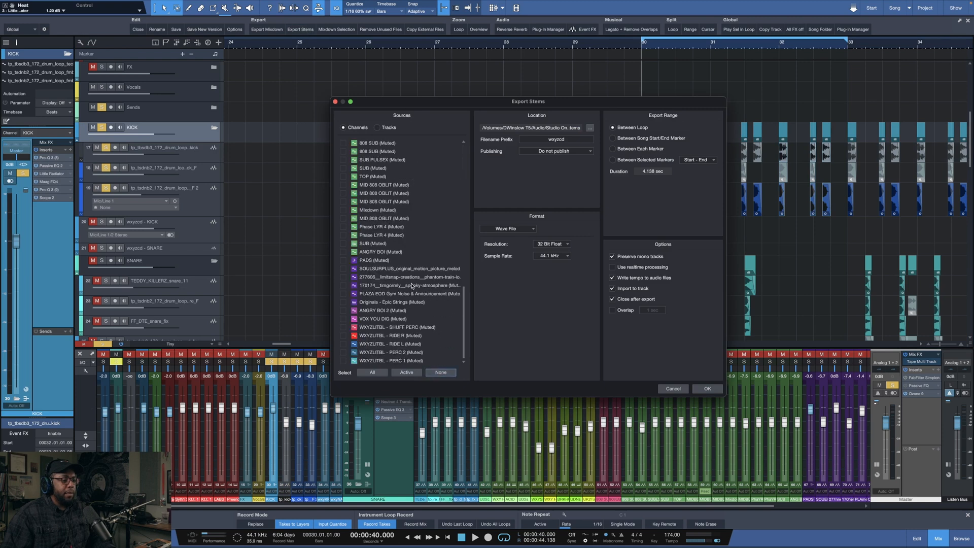
click(343, 192)
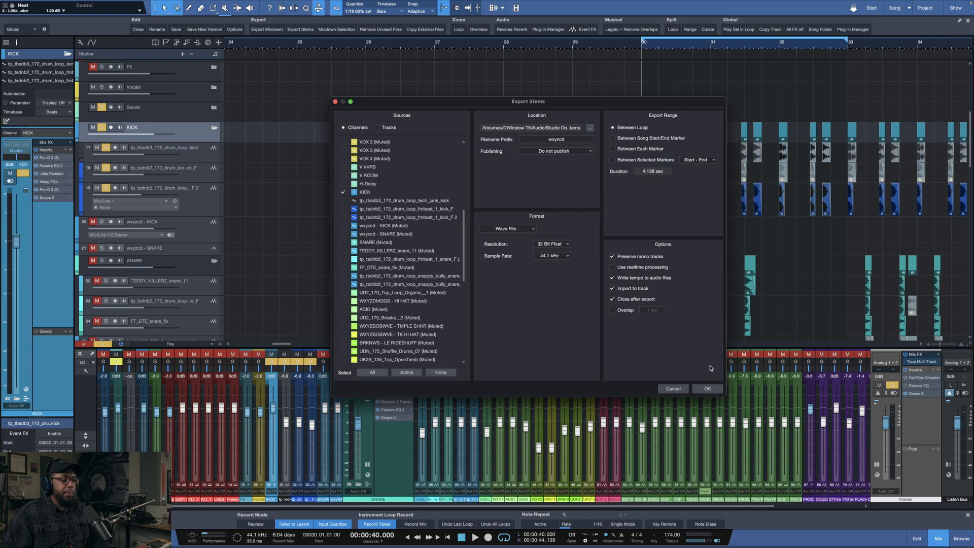
click(707, 388)
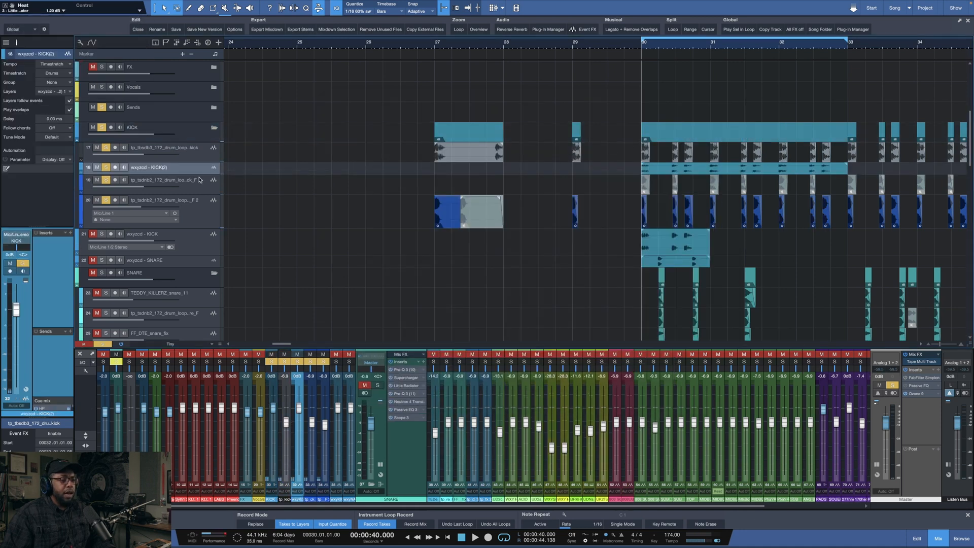
Step: Enlarge the wxyzcd - KICK(2) track and split its bounced clip at bars 31 and 32
drag(201, 175, 214, 234)
scroll(704, 45, up, 8)
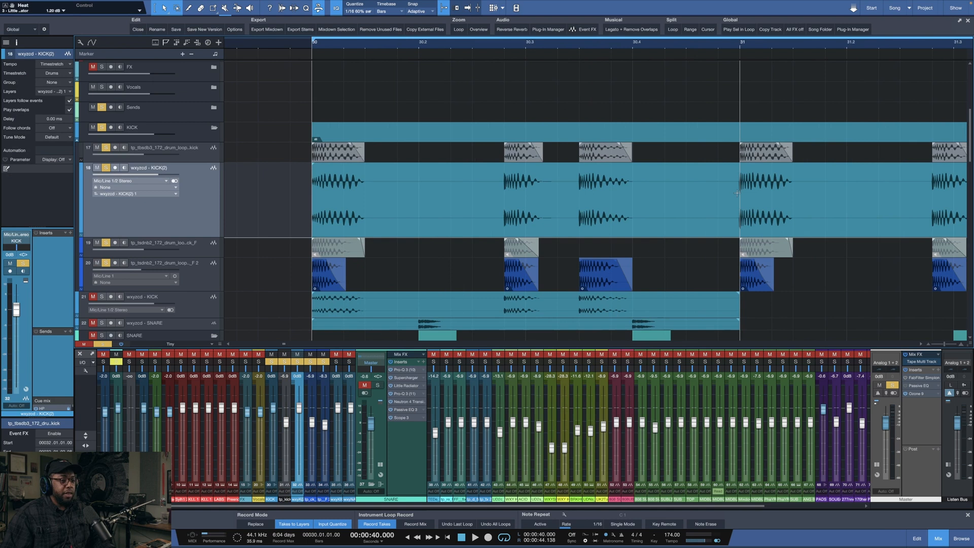
key(w)
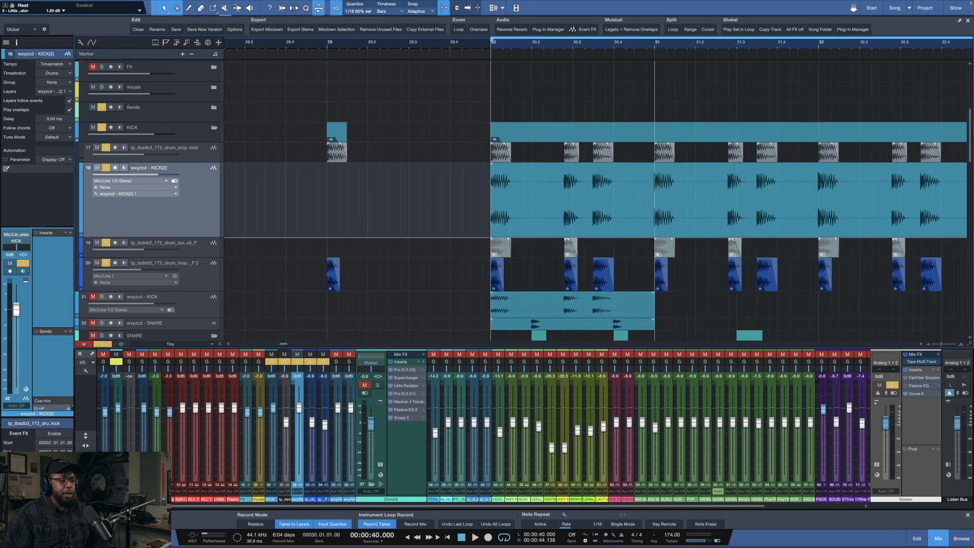
key(3)
click(662, 170)
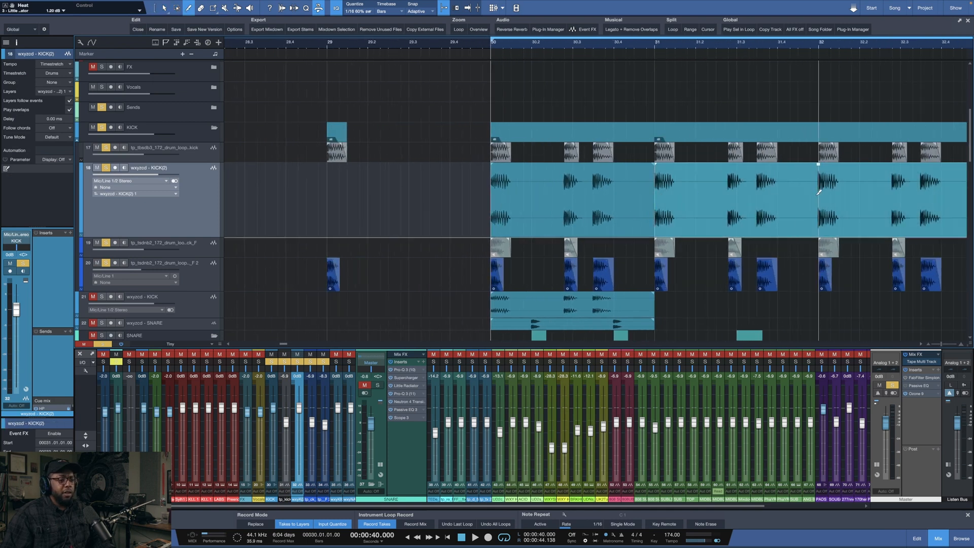
click(819, 192)
Step: Delete the bar 30 segment of the wxyzcd - KICK(2) clip and move the bar 31 segment into its place
key(1)
click(600, 219)
key(Delete)
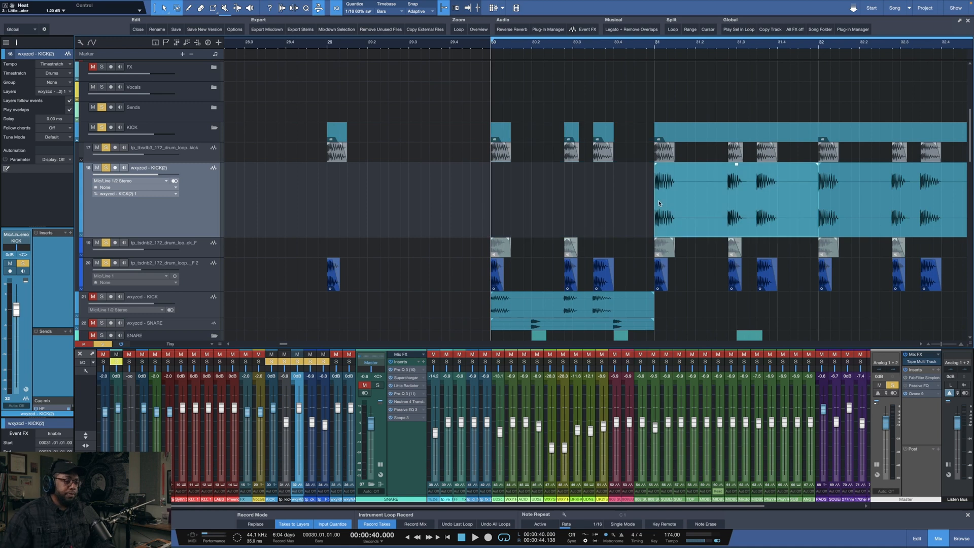
drag(705, 215, 549, 212)
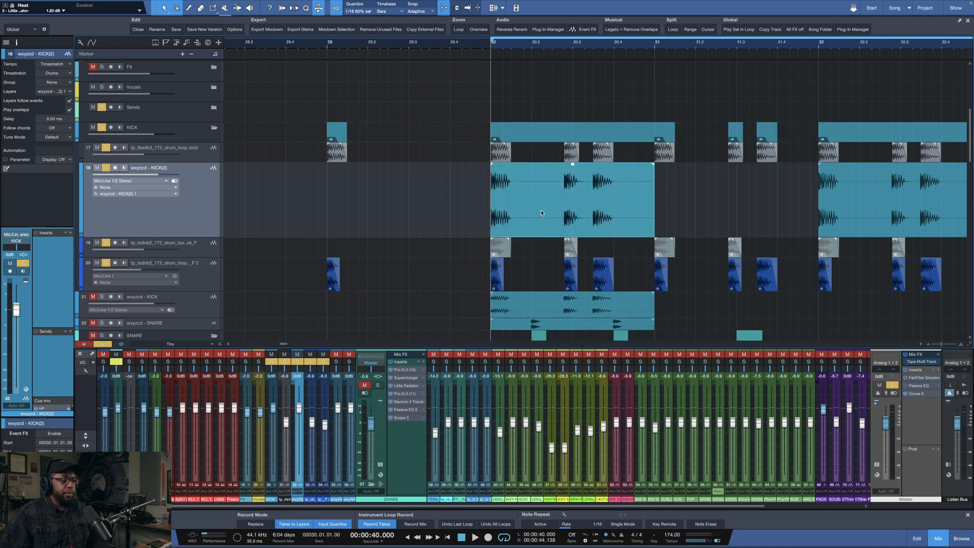
Step: Move the wxyzcd - KICK(2) track directly below wxyzcd - KICK and enlarge the wxyzcd - SNARE track
scroll(332, 270, down, 4)
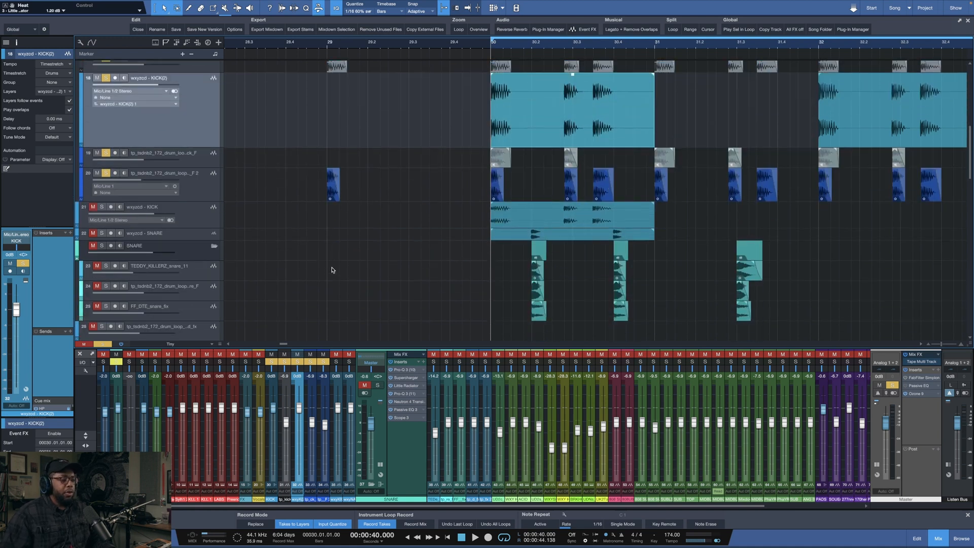
drag(197, 202, 167, 228)
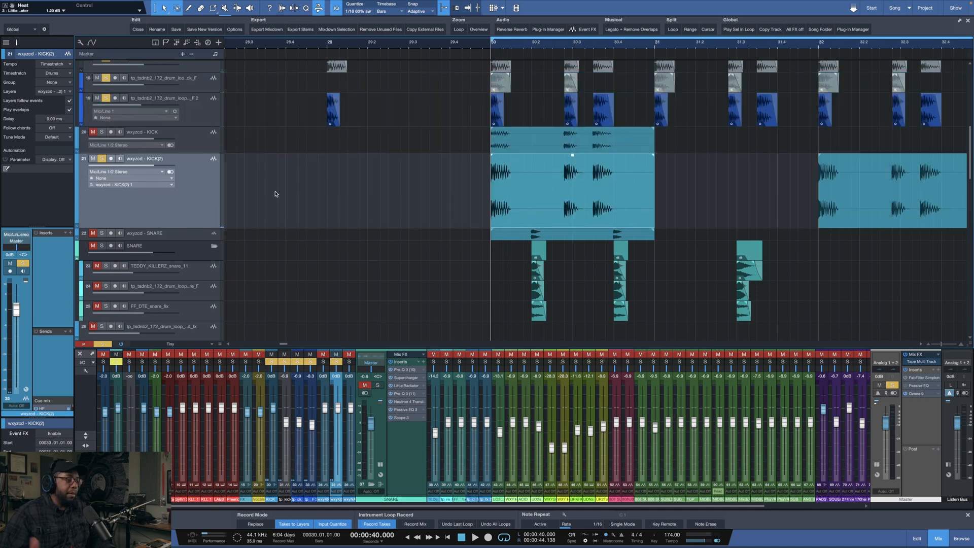
drag(178, 241, 175, 273)
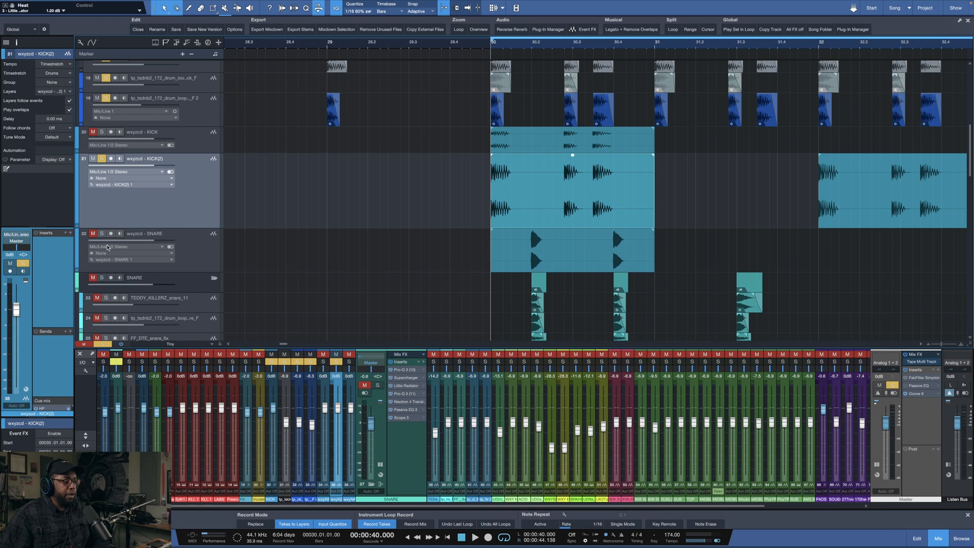
Step: Audition the bounced KICK(2) and SNARE tracks in solo and take the original KICK bus out of solo
scroll(602, 43, up, 3)
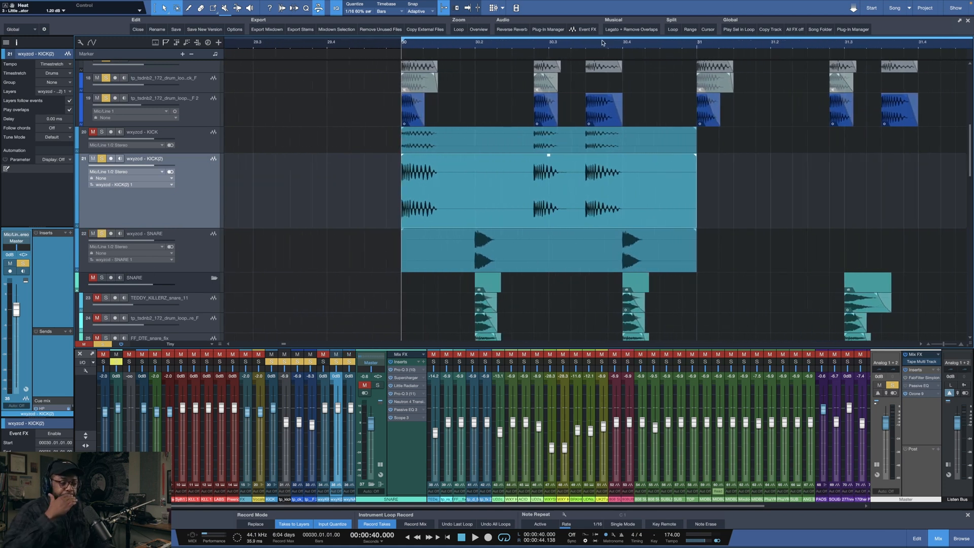
key(space)
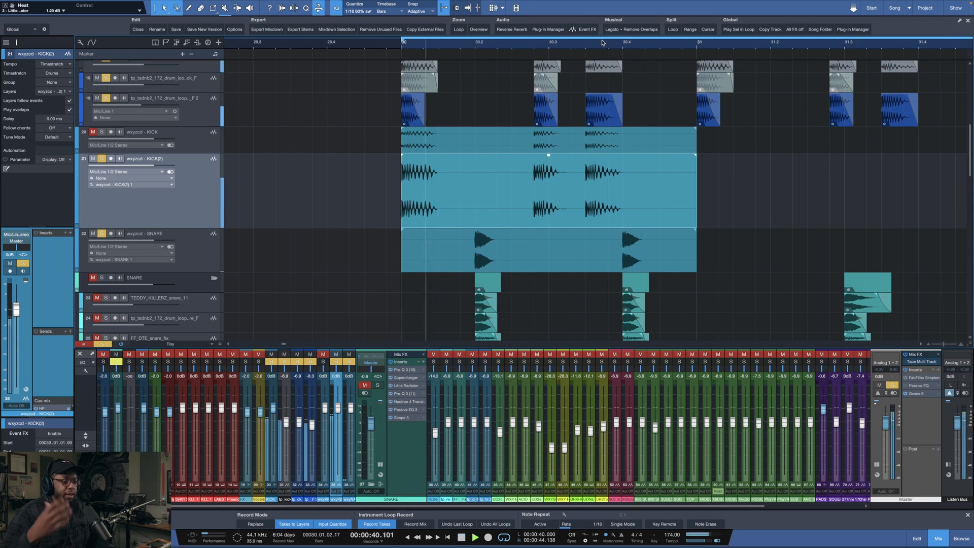
key(space)
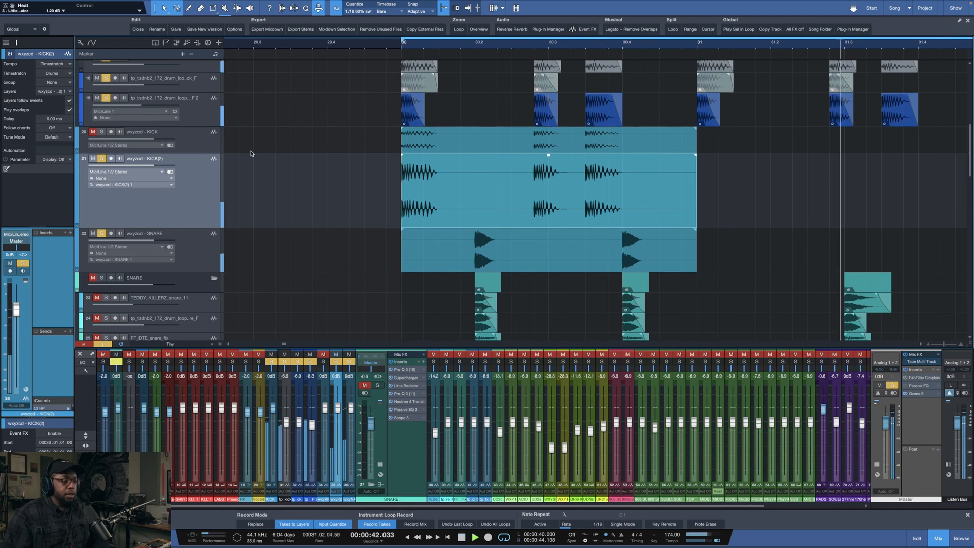
scroll(123, 113, up, 3)
click(99, 115)
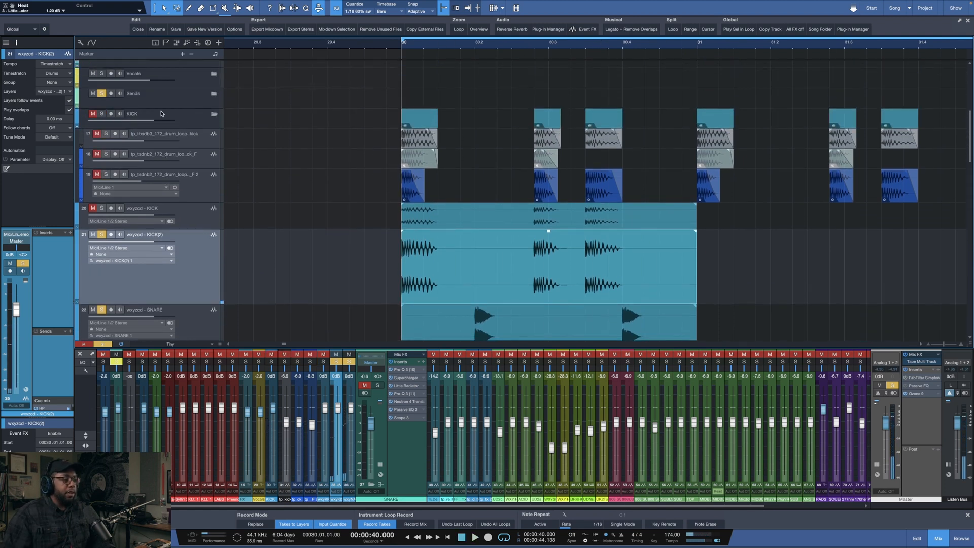
Step: Loop the bar 30 segment of wxyzcd - KICK(2) and split it at the start of its second and third kick hits
key(p)
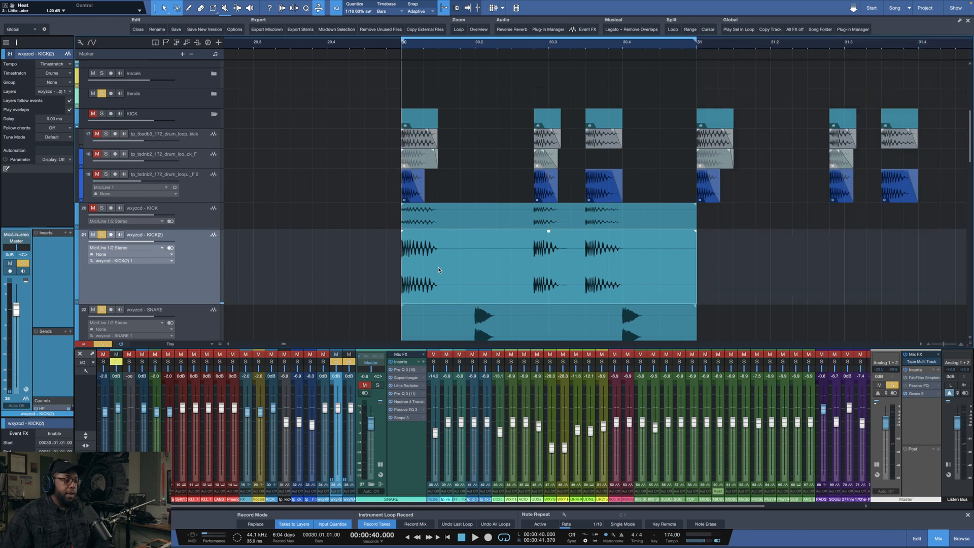
key(3)
click(534, 252)
click(587, 257)
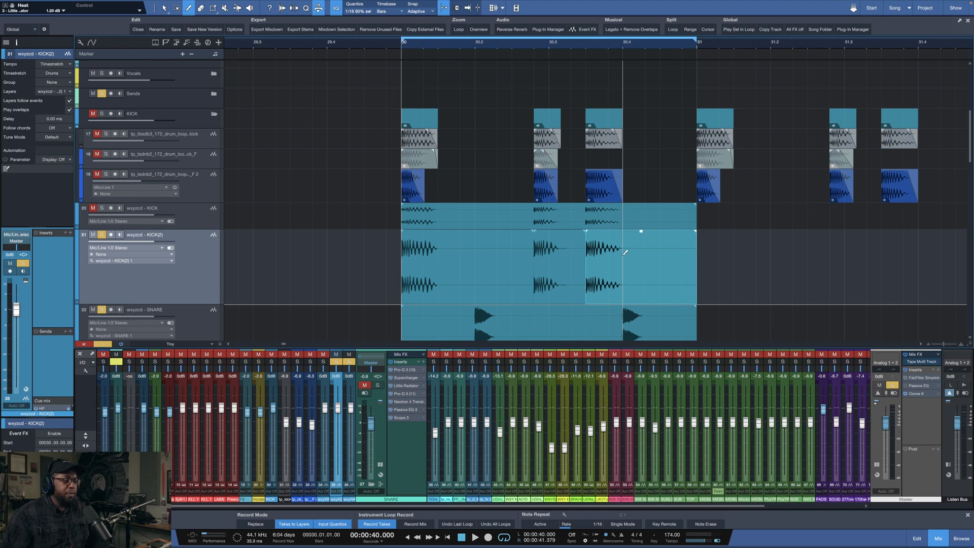
key(1)
Step: Increase the height of the wxyzcd - KICK(2) track to show its waveform larger
drag(204, 304, 194, 337)
scroll(305, 247, down, 1)
scroll(305, 247, down, 1)
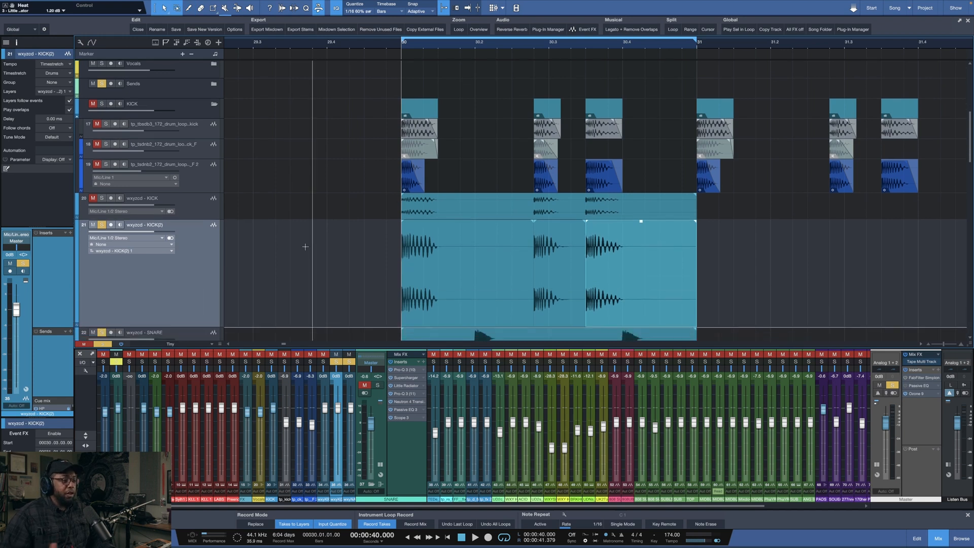
Step: Audition the one-bar loop and inspect the wxyzcd - KICK(2) waveform against the bounced snare and its layers
key(space)
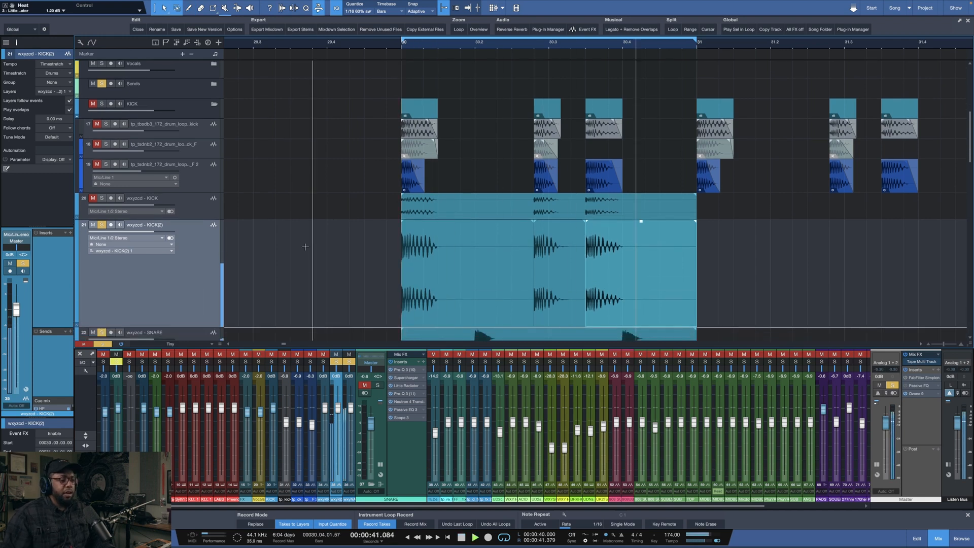
scroll(355, 233, down, 5)
key(space)
scroll(384, 46, down, 1)
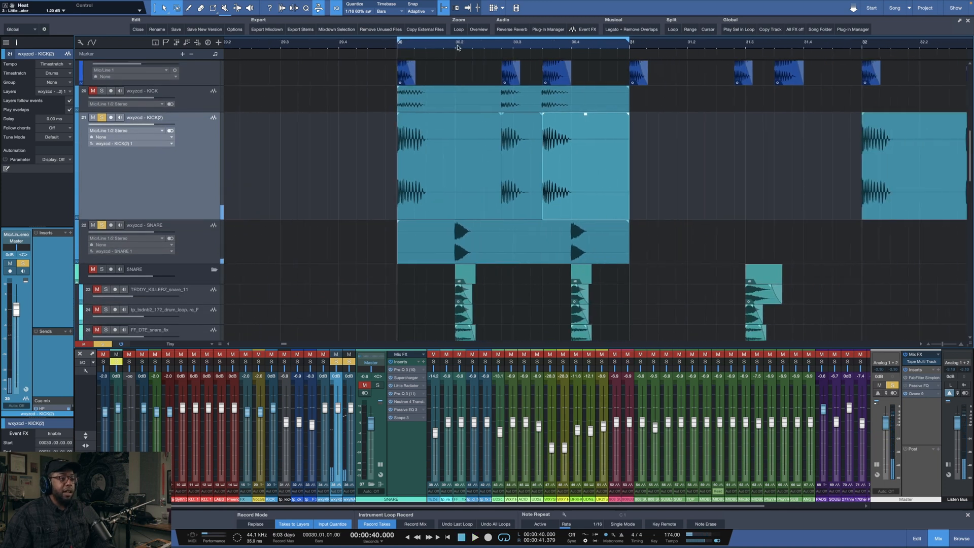
scroll(464, 47, up, 5)
scroll(470, 46, down, 5)
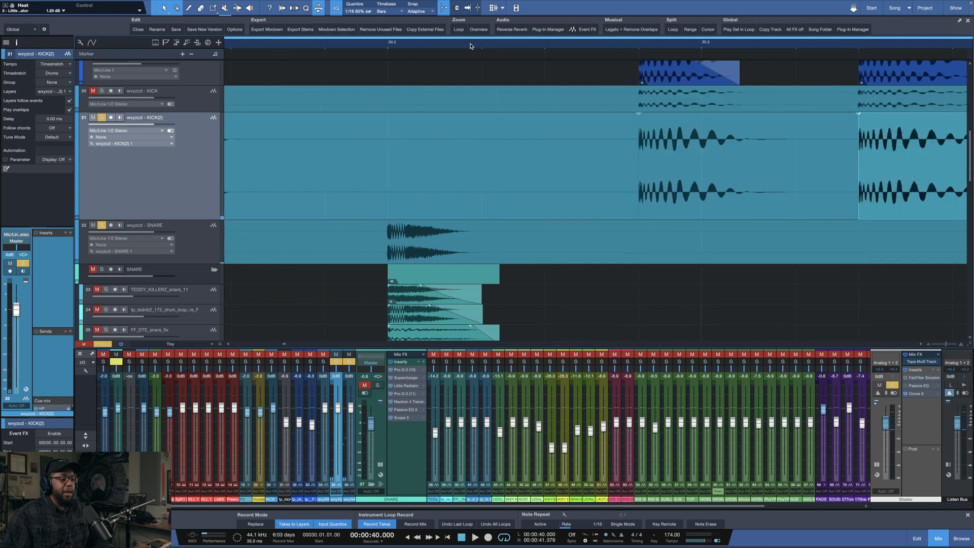
scroll(470, 46, up, 1)
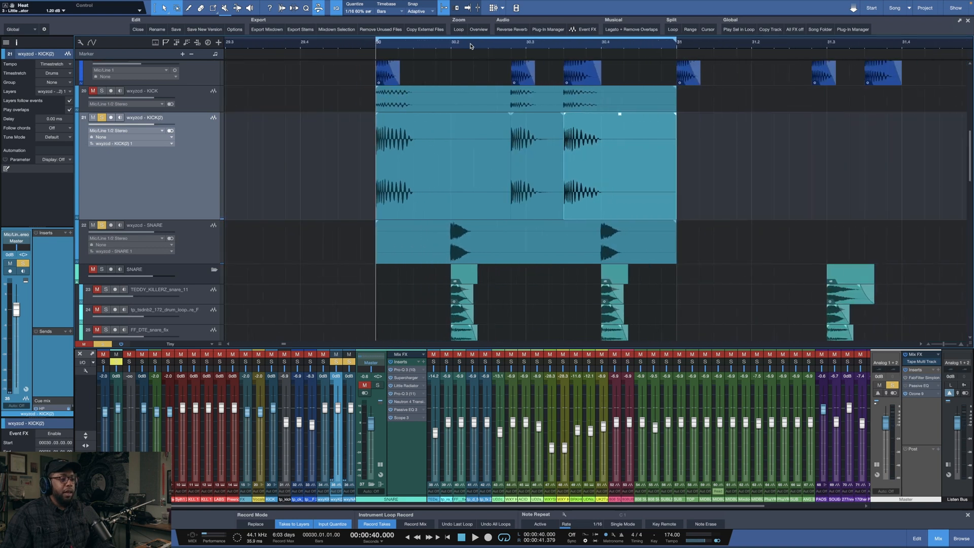